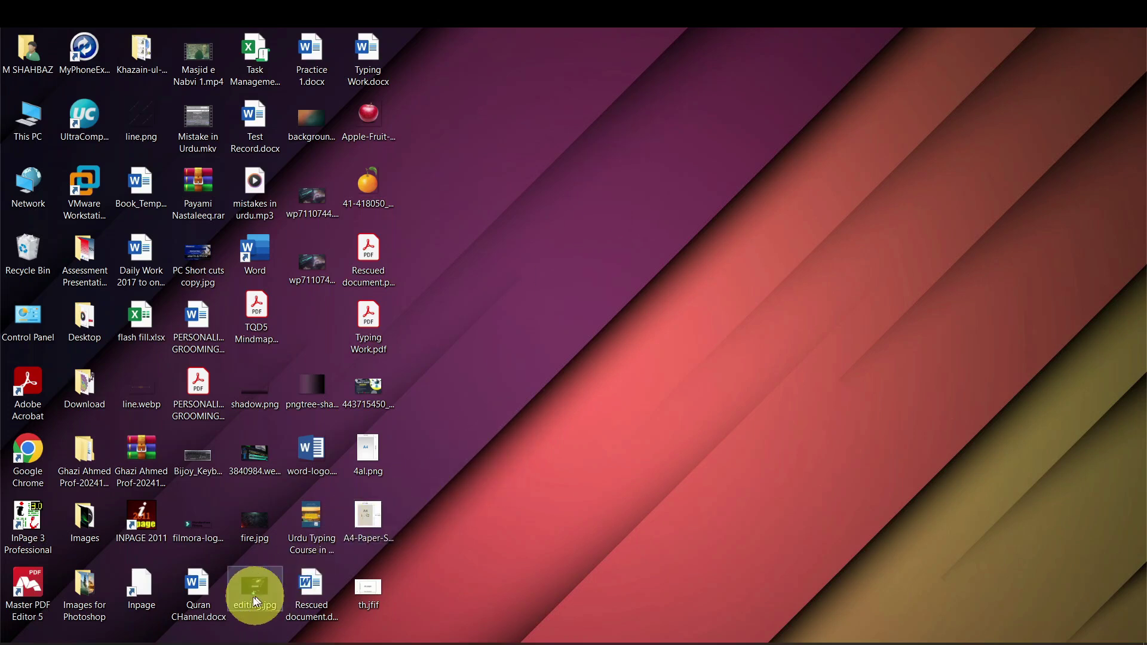
Open Chrome from the taskbar so the Facebook home feed shows
click(173, 642)
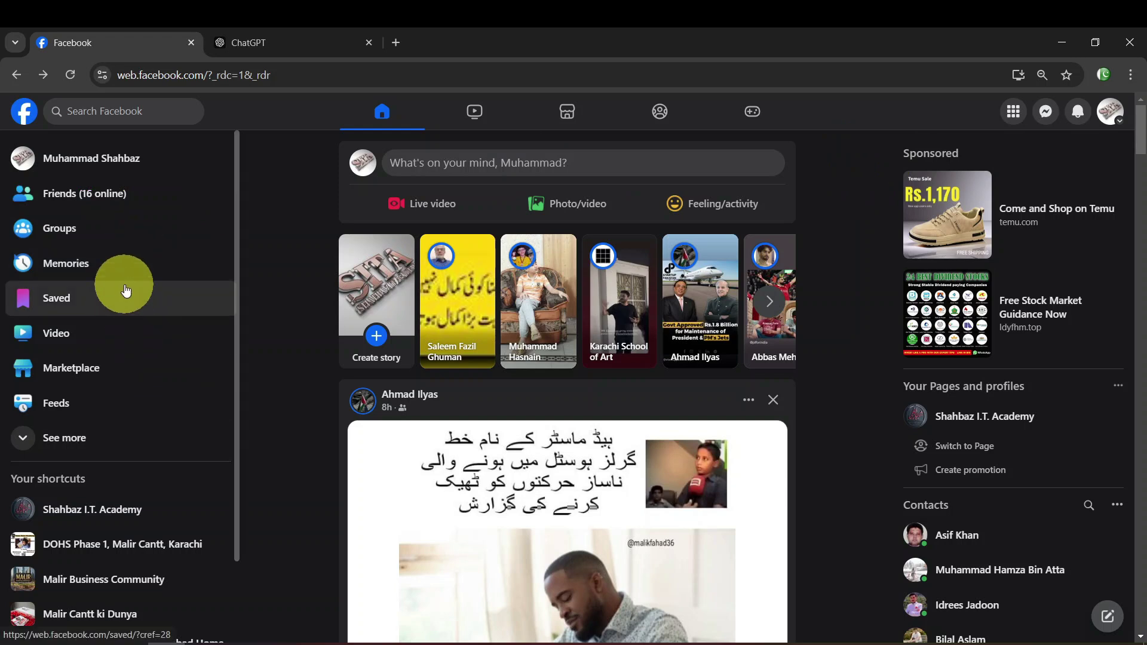
Go to Pages through See more in the sidebar and choose Create New Page
click(108, 444)
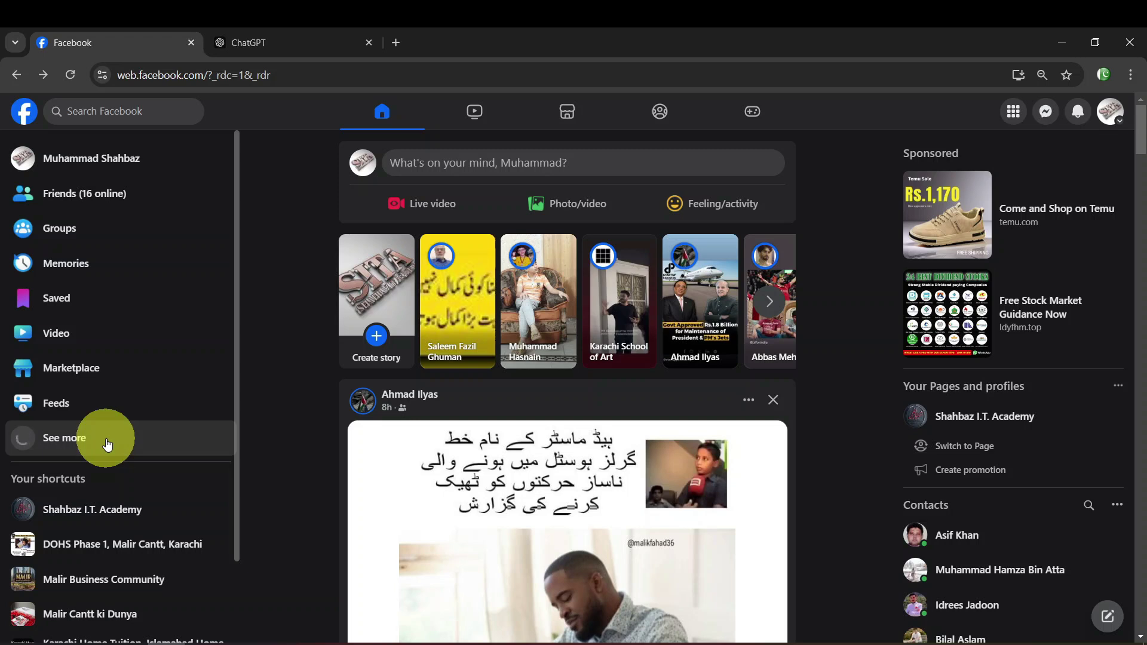
scroll(127, 284, down, 5)
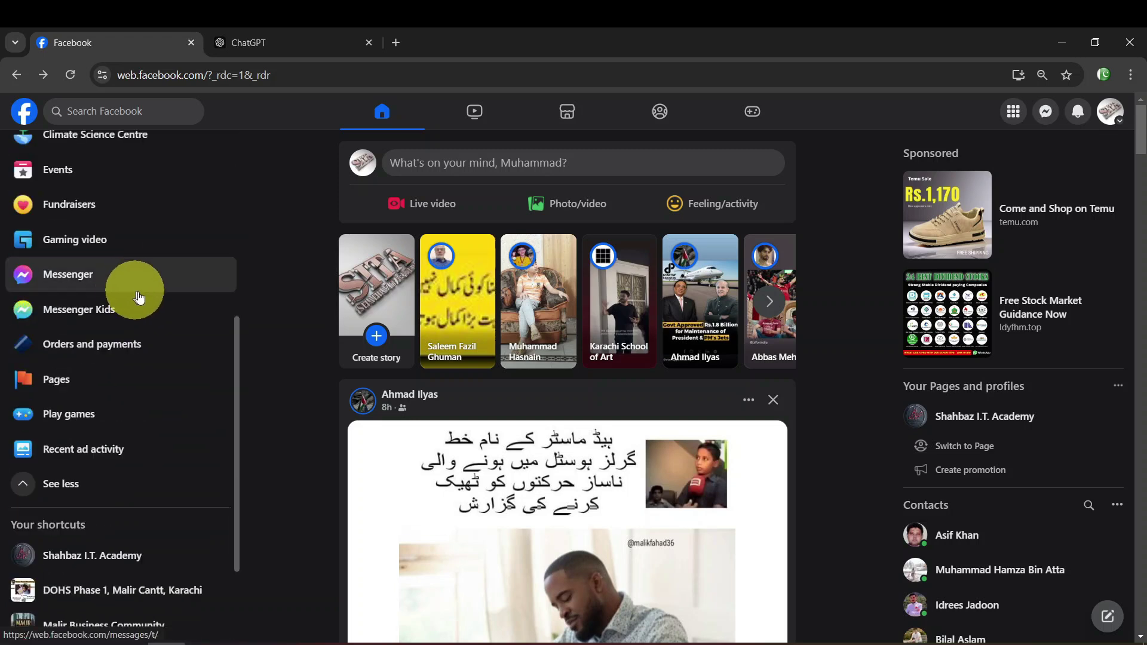
click(64, 382)
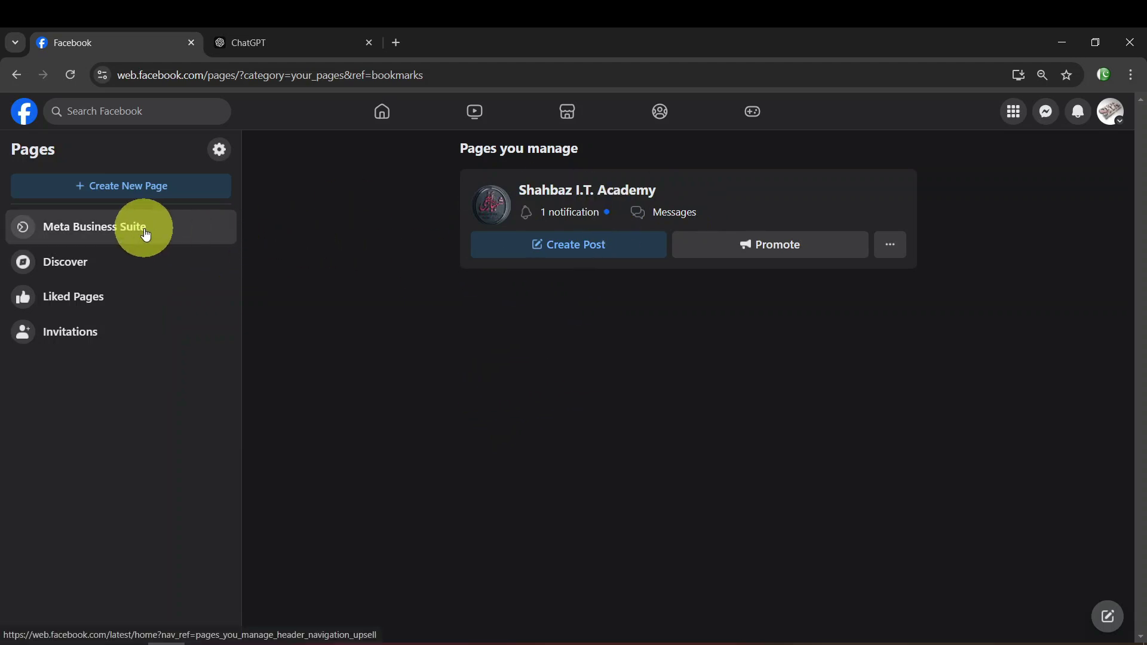
click(180, 192)
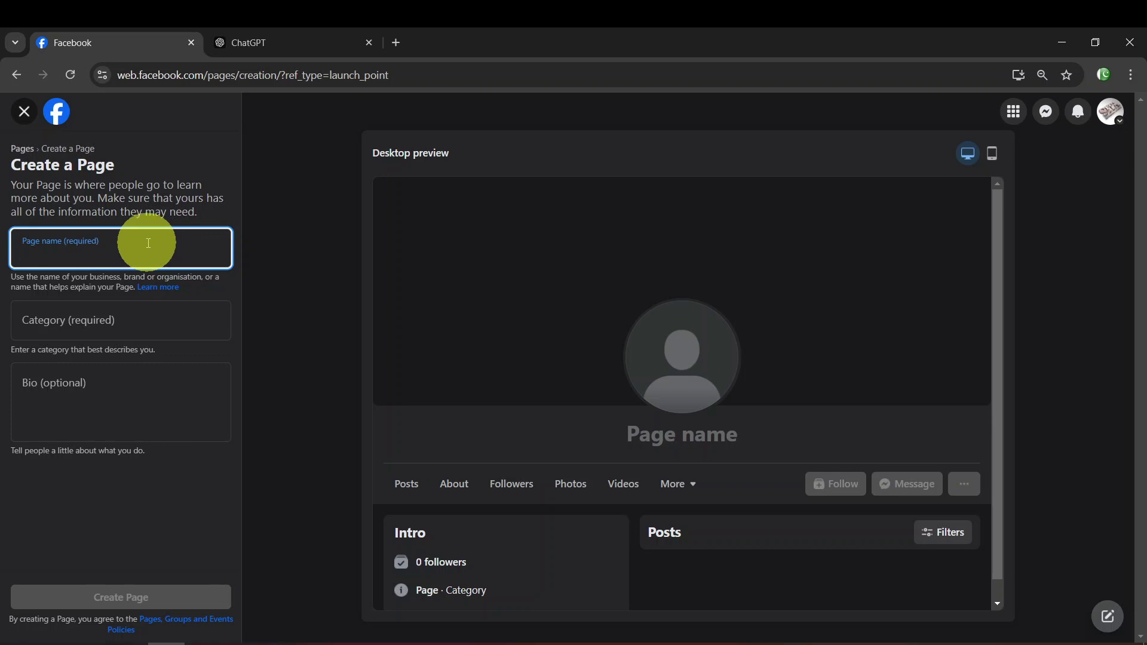
Enter 'Shahbaz Marketing Agency' as the Page name and move to Category
text(S)
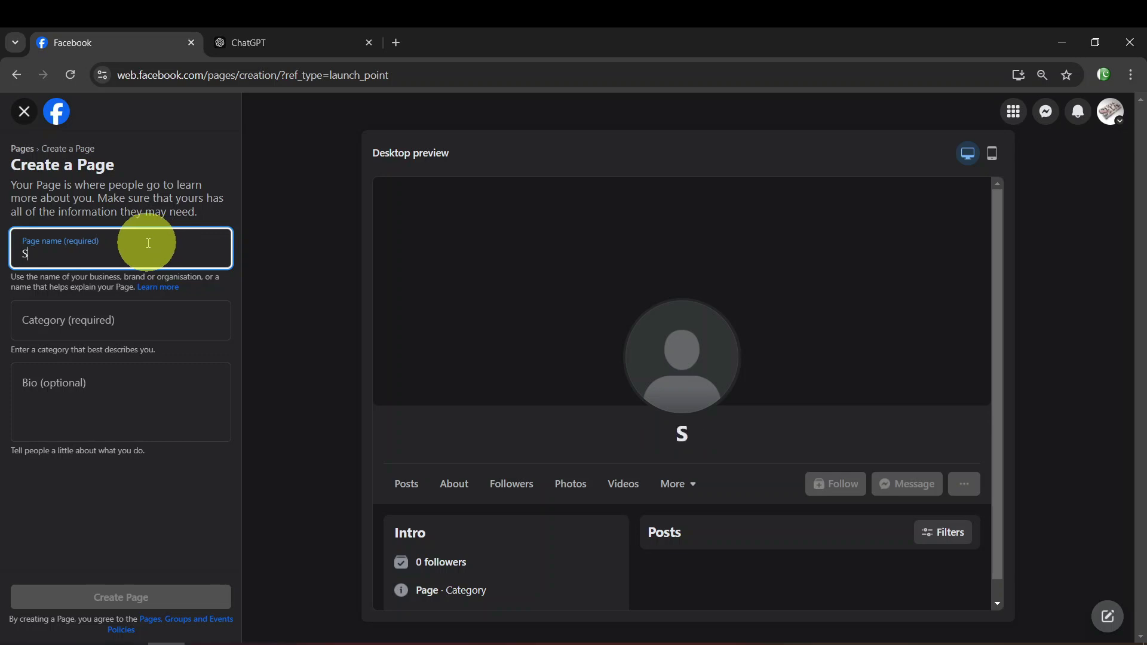
text(hahbaz Marke)
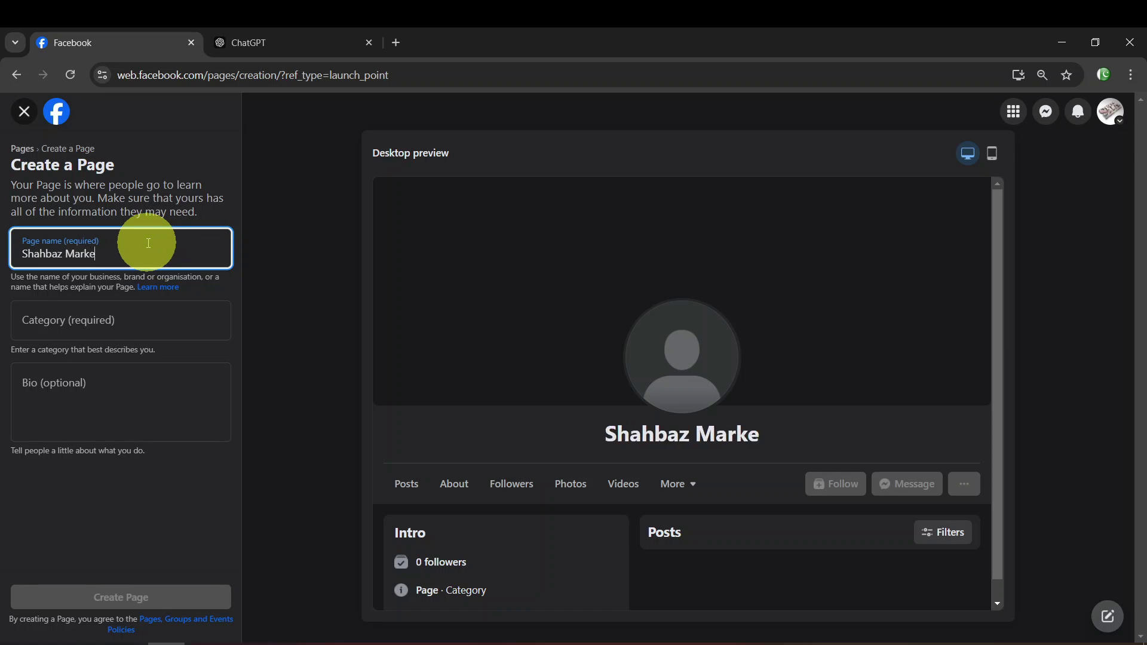
text(ting Agency)
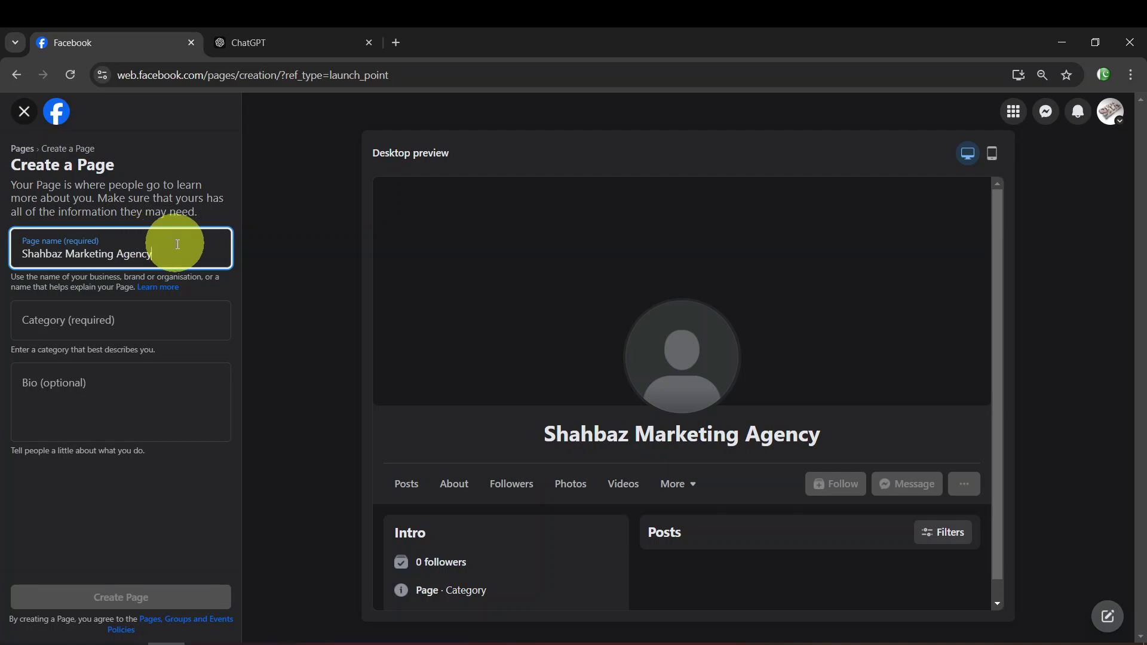
click(176, 317)
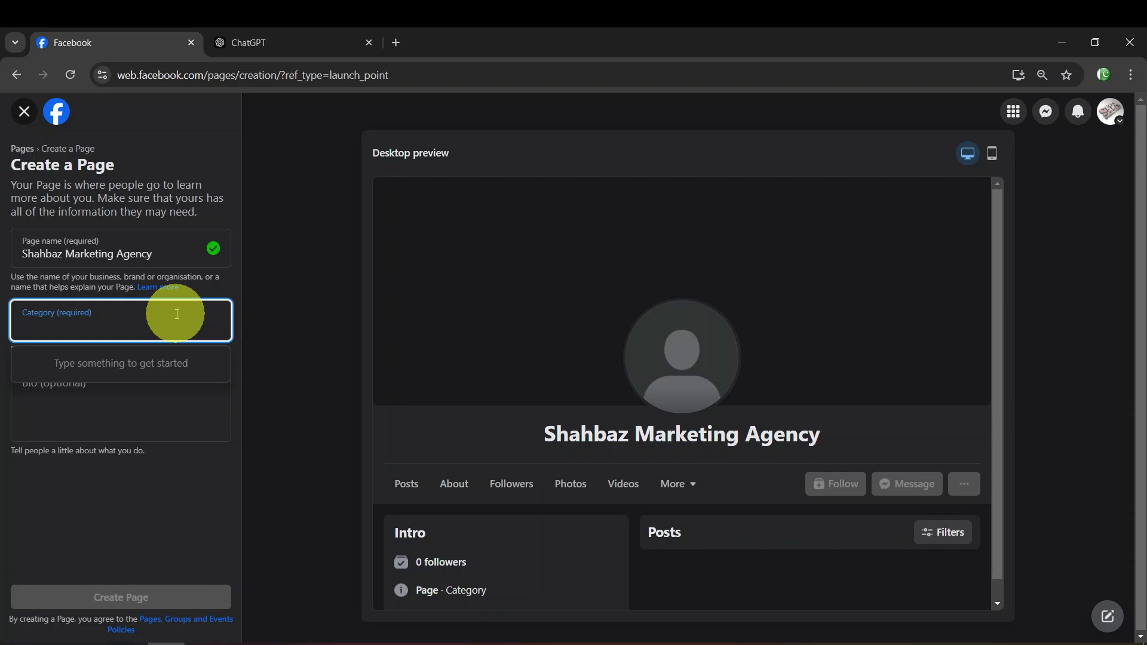
Search the category 'Marketing', then replace it with 'Sale and purchase'
text(Marketing)
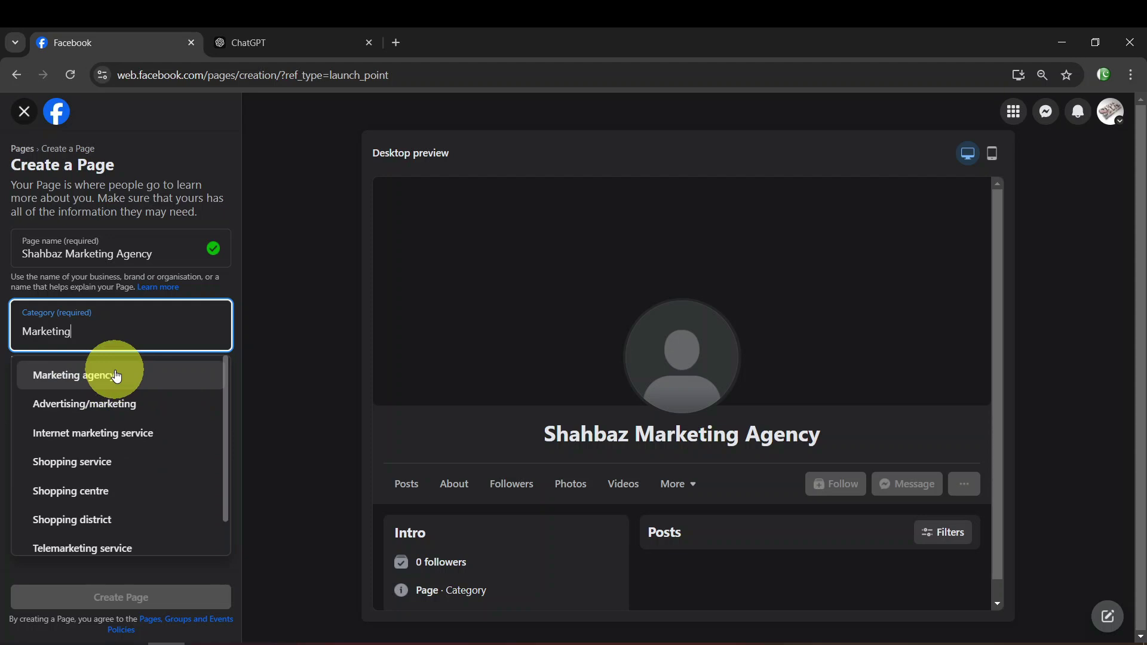
drag(123, 340, 1, 340)
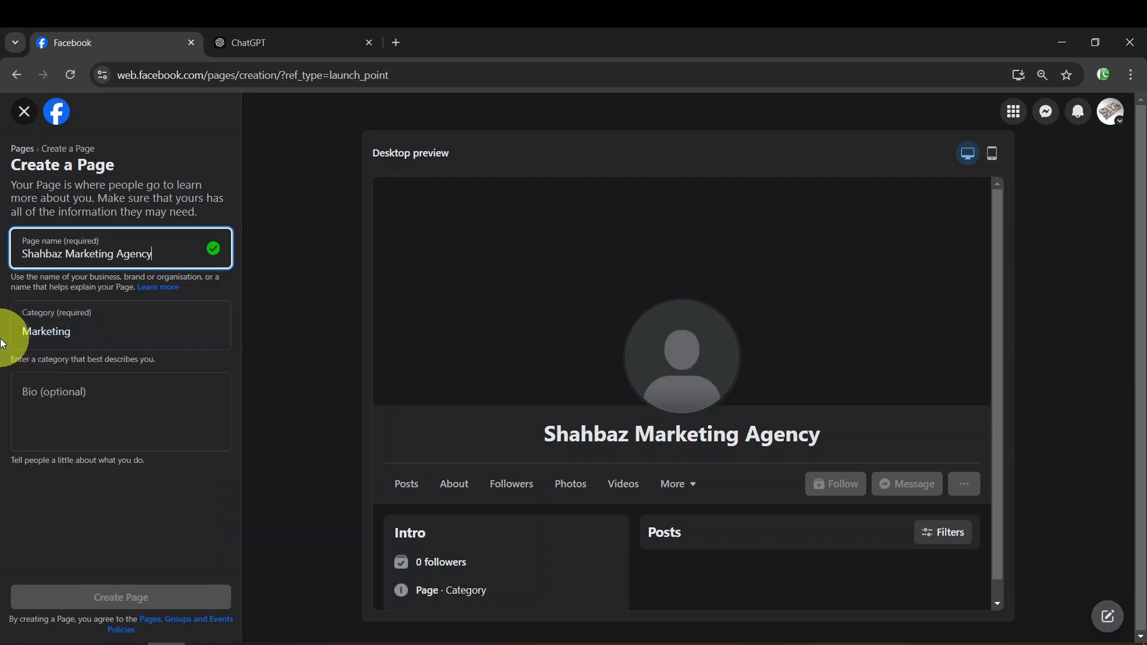
click(79, 325)
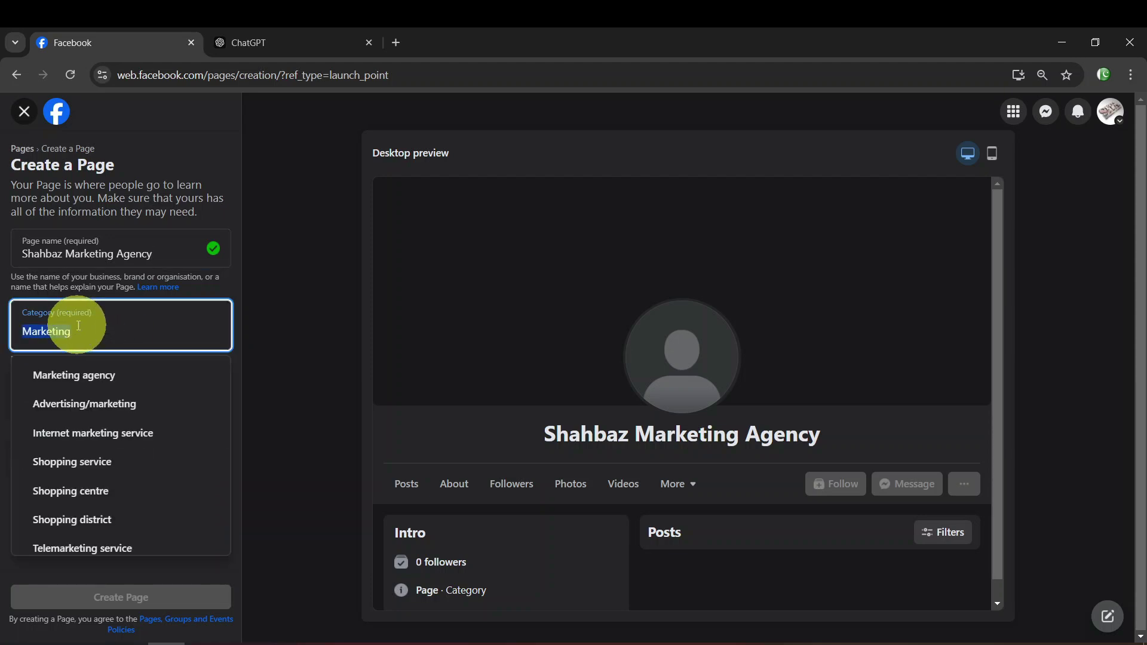
text(Sale)
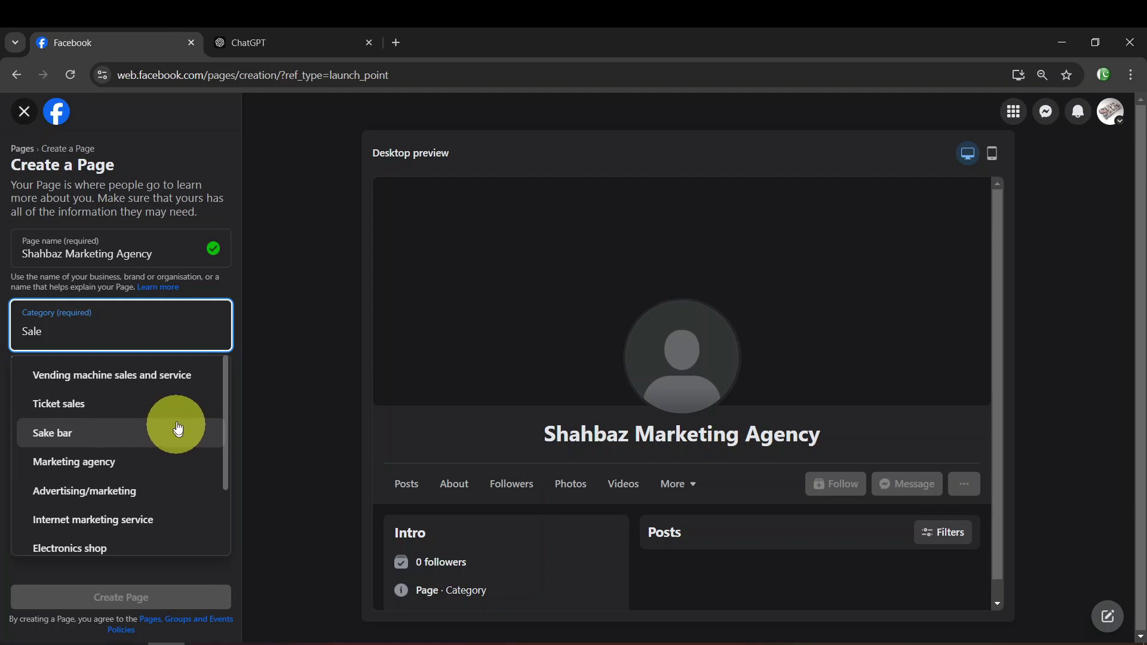
scroll(170, 429, down, 2)
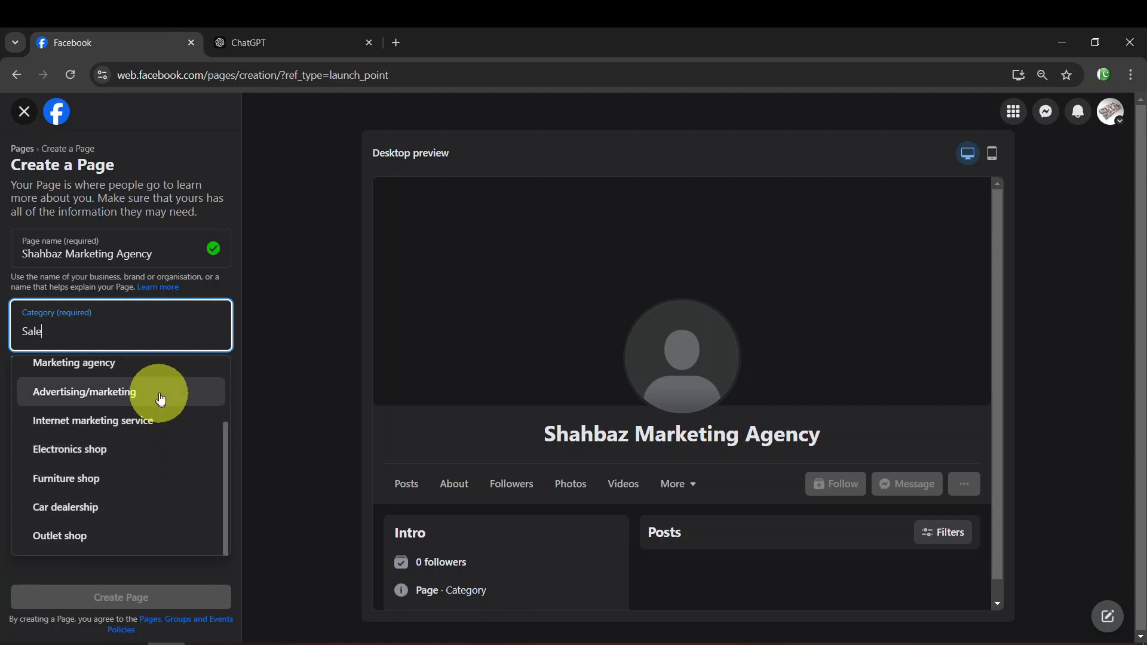
scroll(159, 396, up, 2)
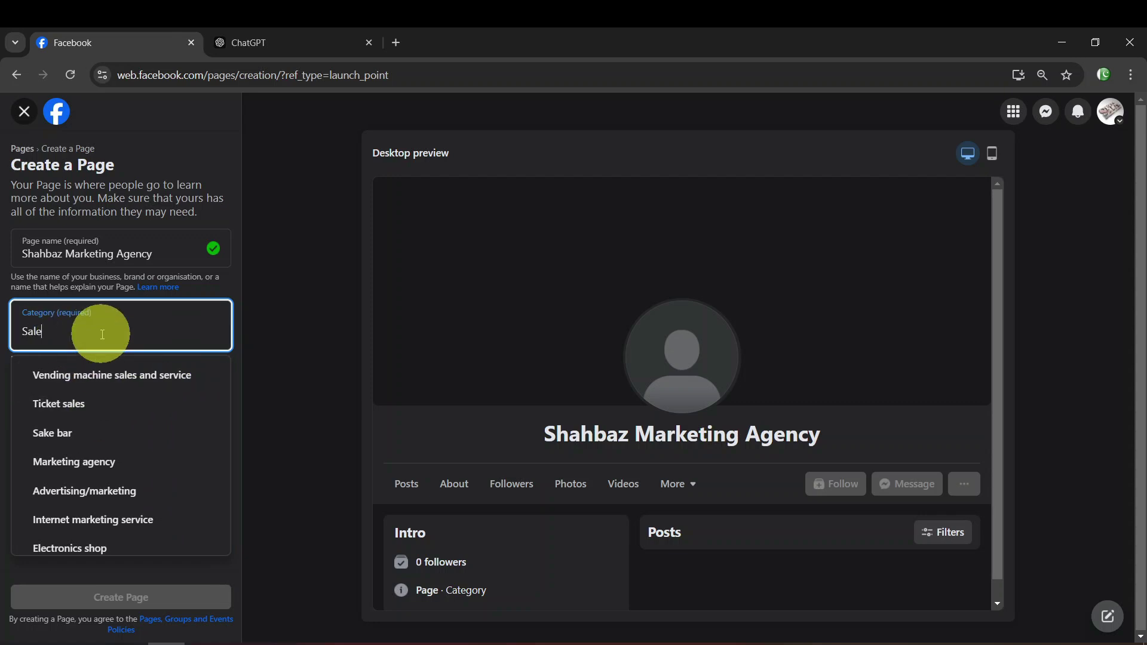
text(and purchase)
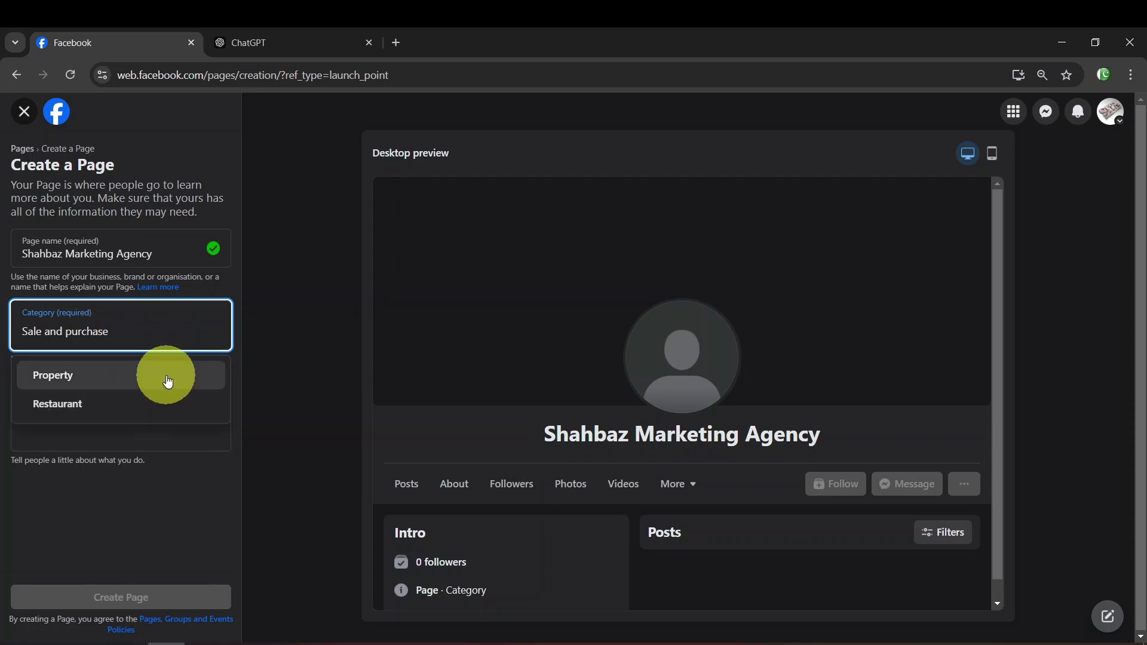
Retype the category as 'Sales and purchase' and check its suggestions
drag(179, 335, 137, 330)
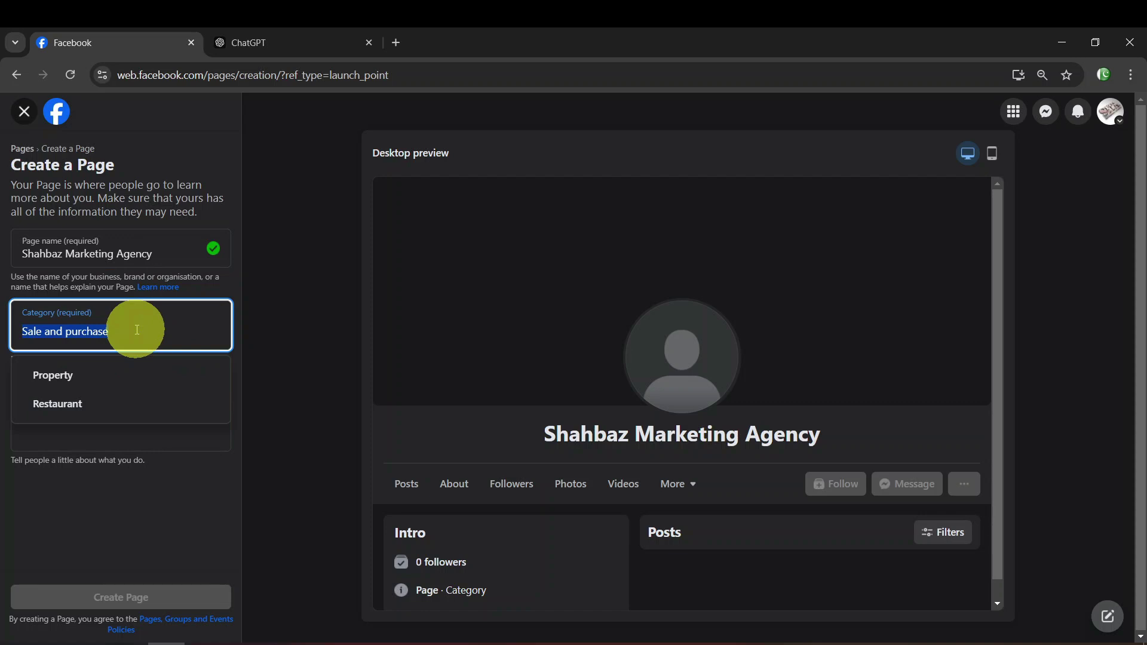
key(BackSpace)
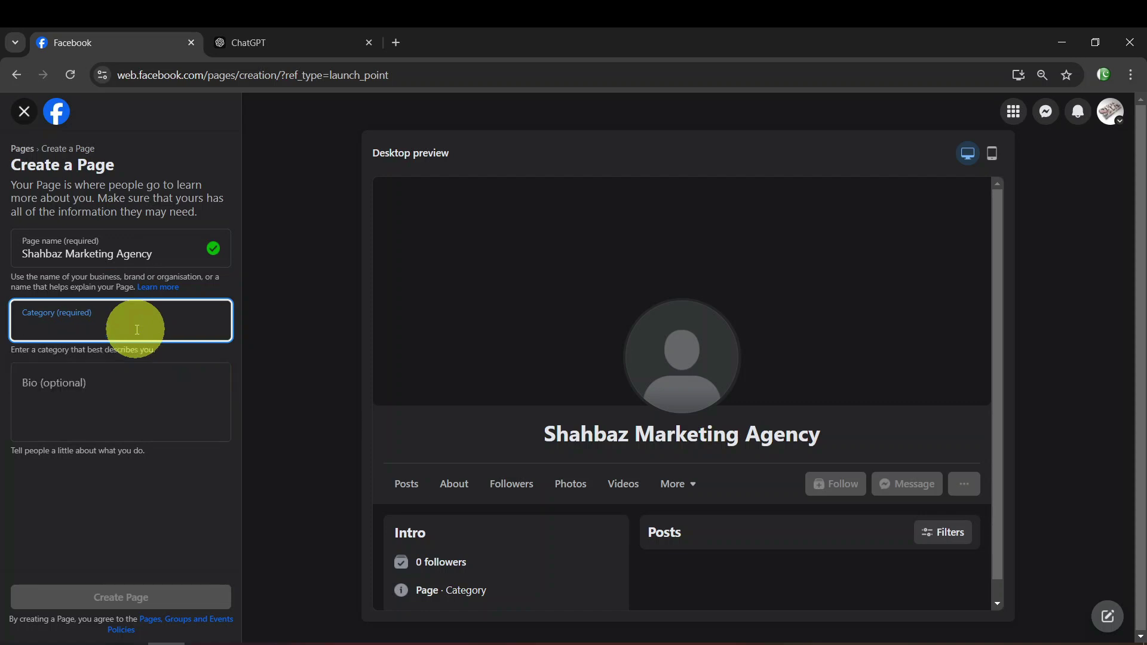
text(Sales and purchase)
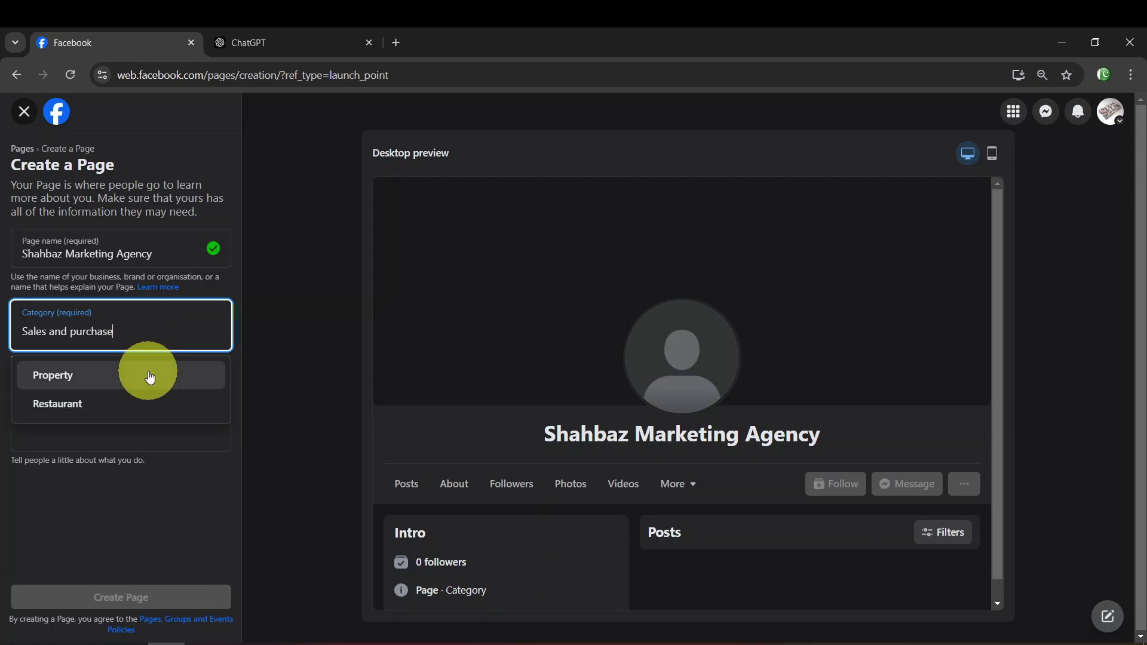
drag(149, 331, 2, 332)
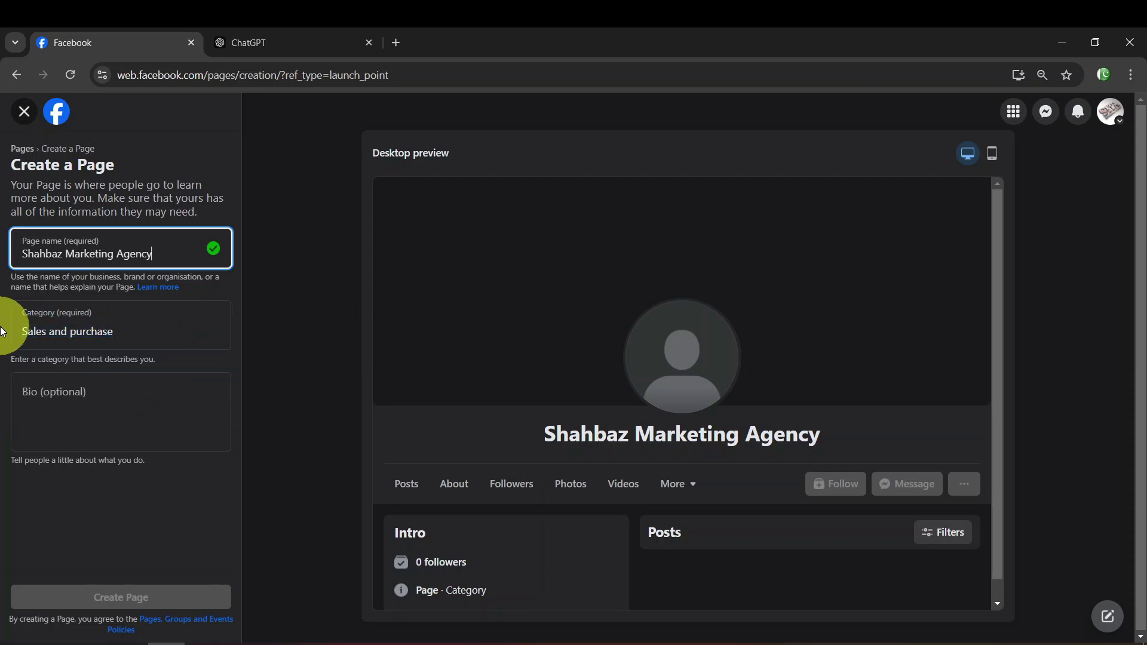
click(154, 323)
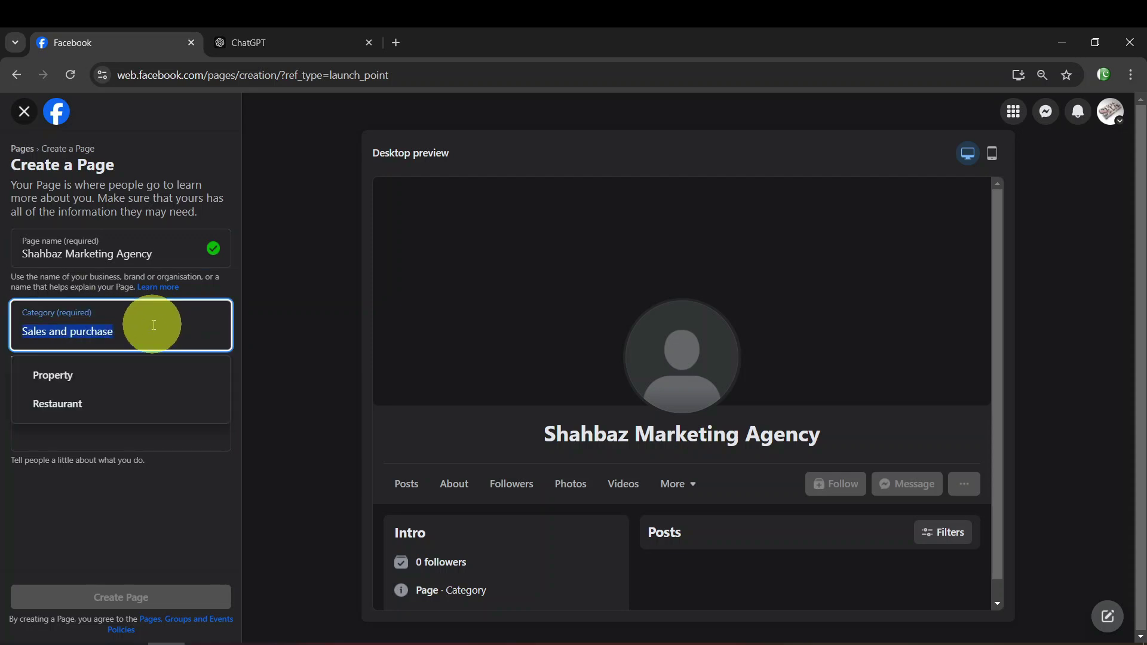
click(160, 500)
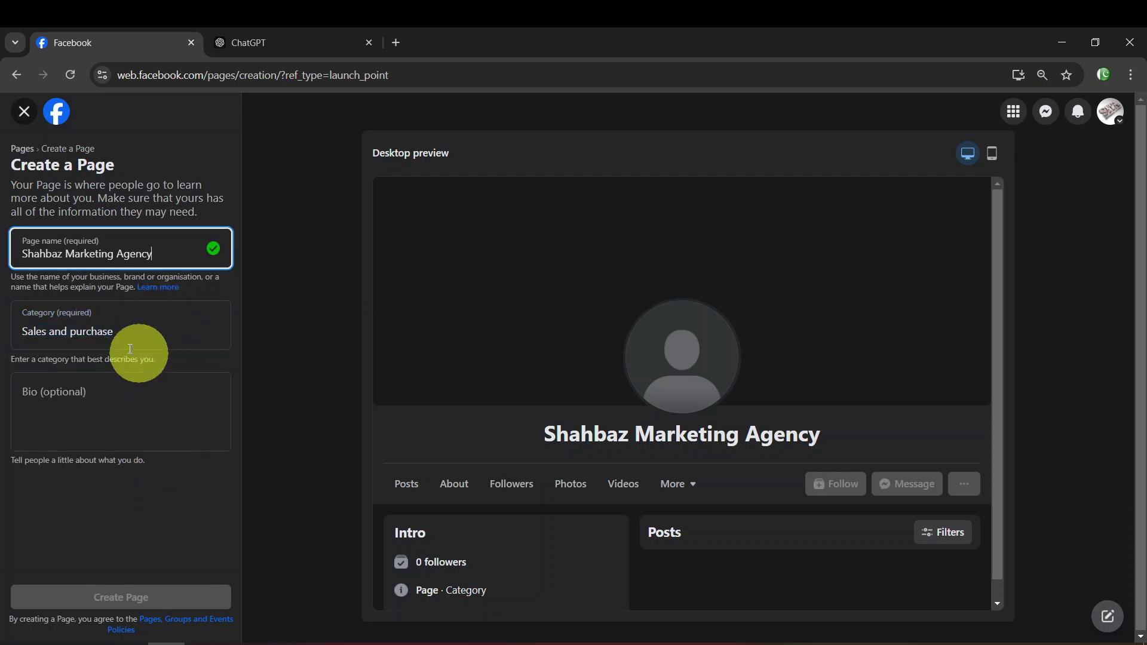
click(137, 322)
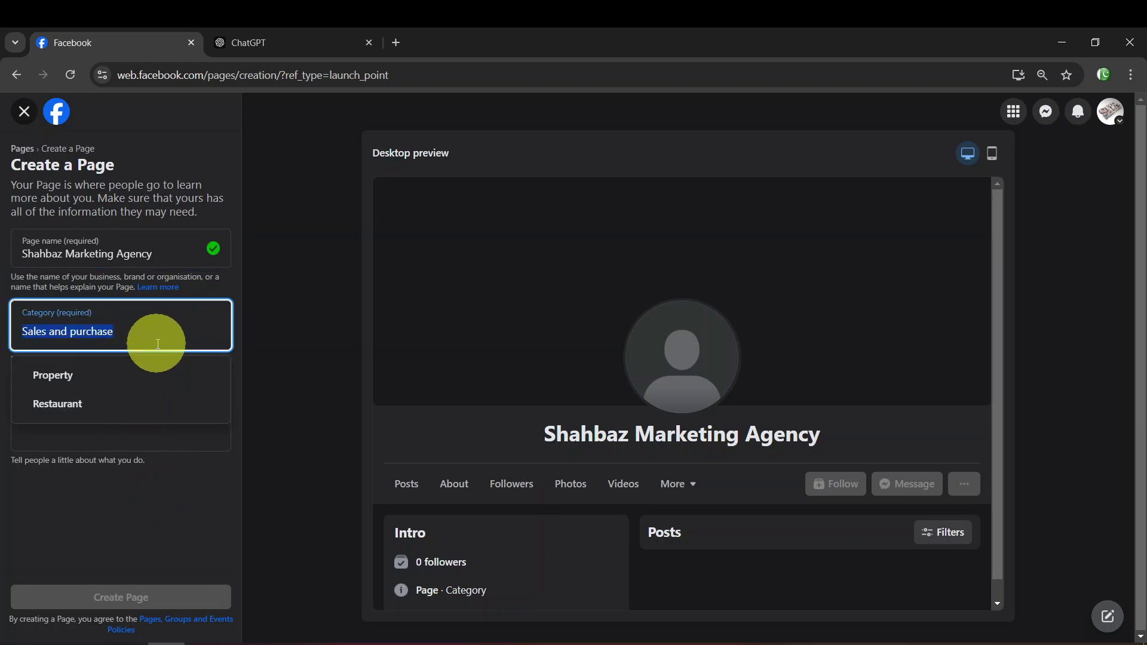
click(163, 324)
click(163, 325)
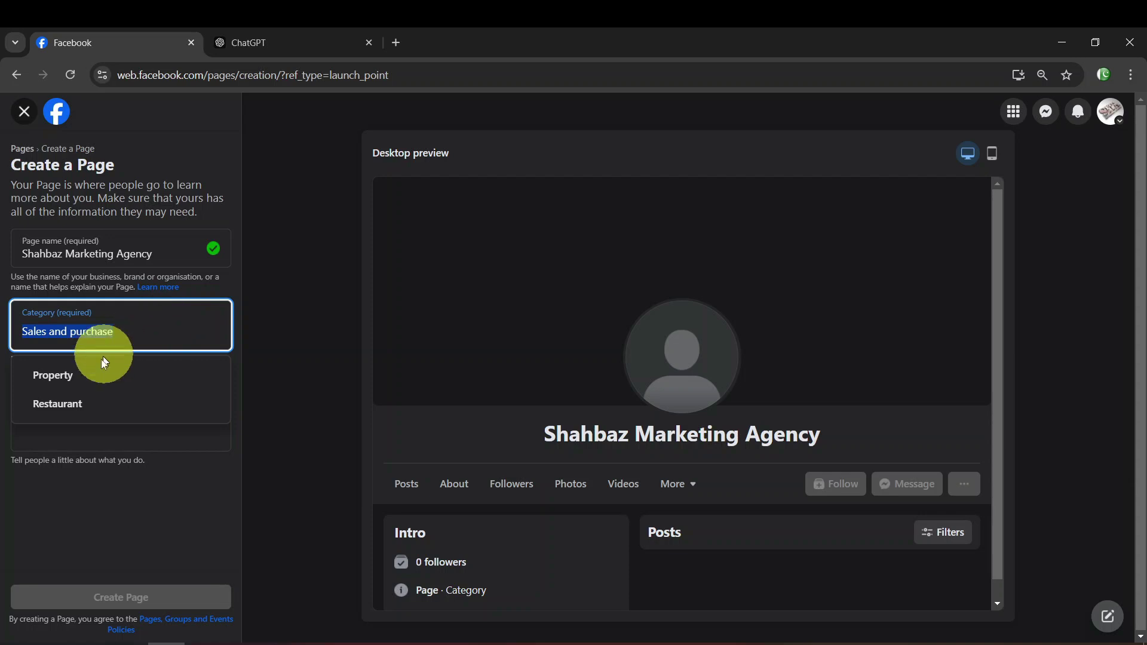
click(141, 511)
click(153, 405)
click(151, 334)
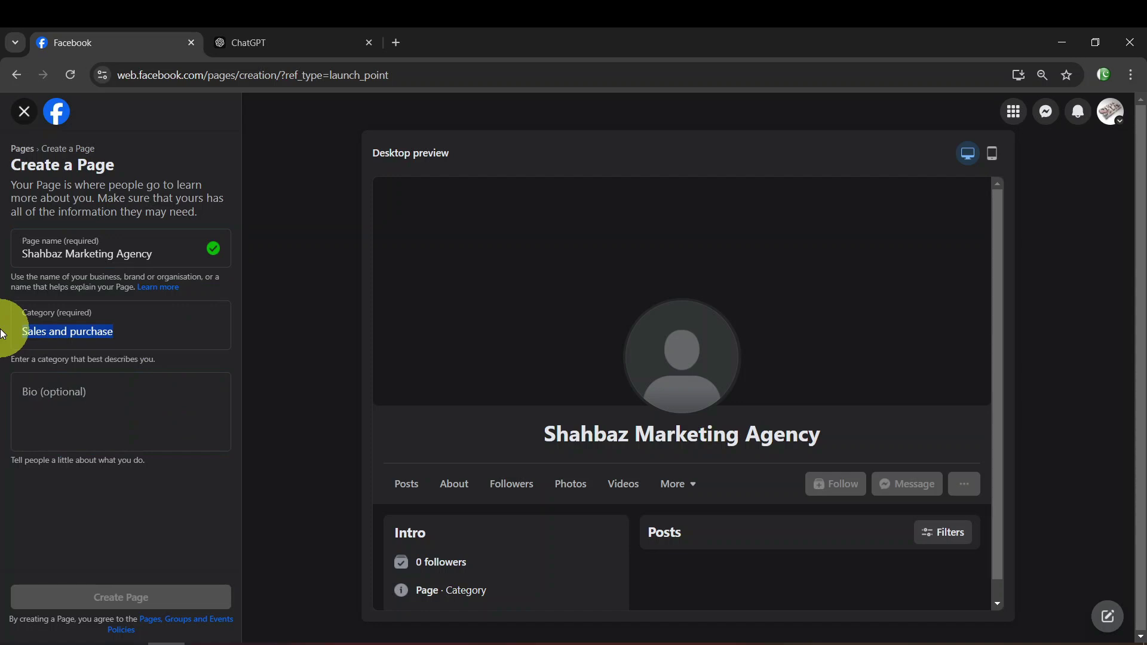
click(174, 317)
key(Tab)
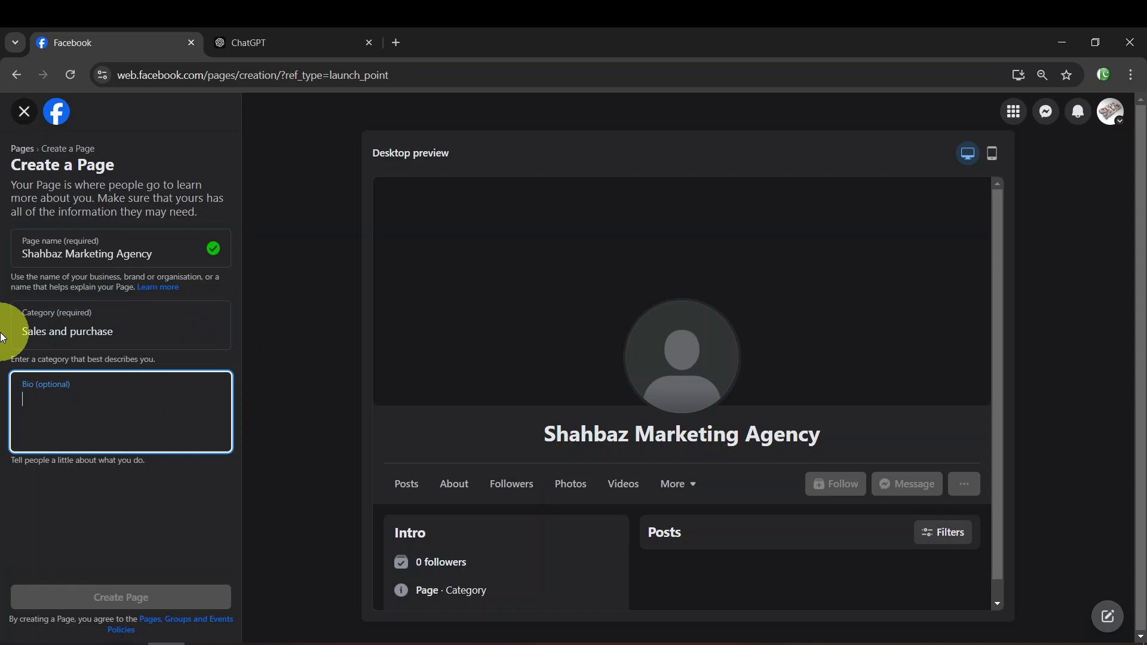
Choose Marketing agency as the category and delete the stray 'Digital marketing' text
key(shift+Tab)
text(Ma)
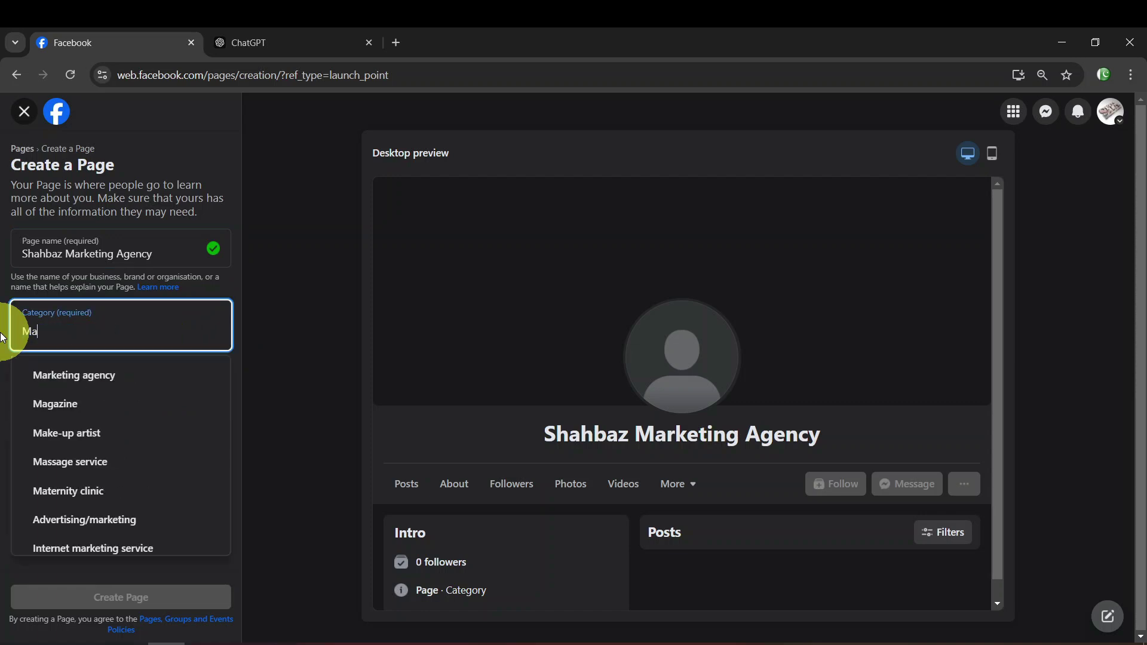
text(rketing)
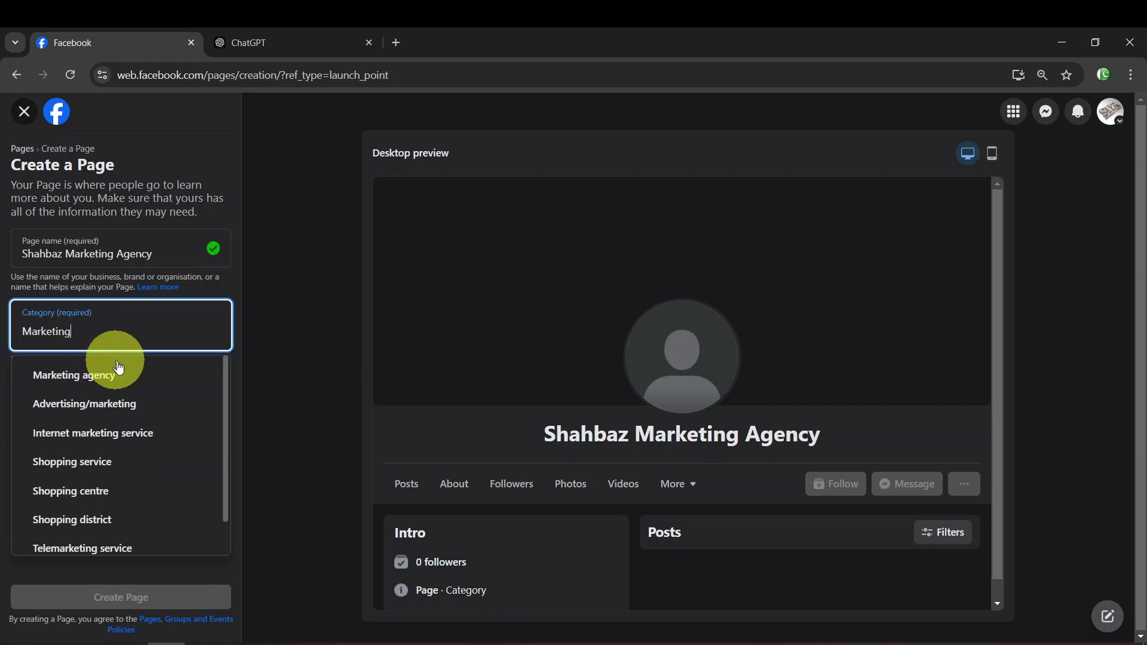
click(128, 375)
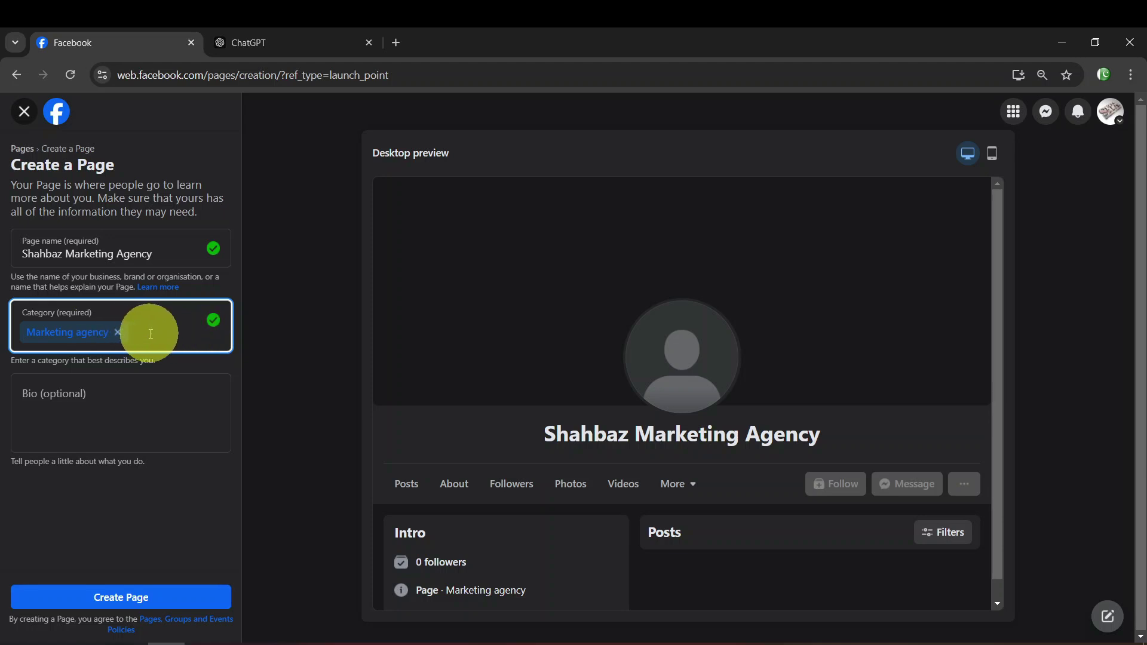
text(Di)
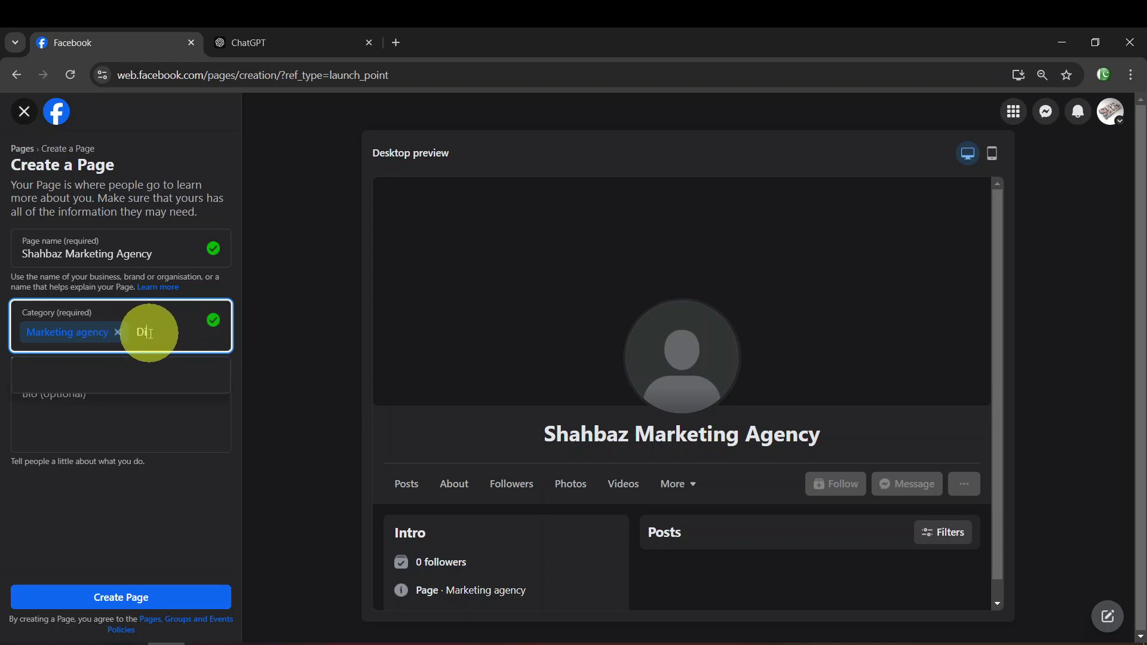
text(gital marketing)
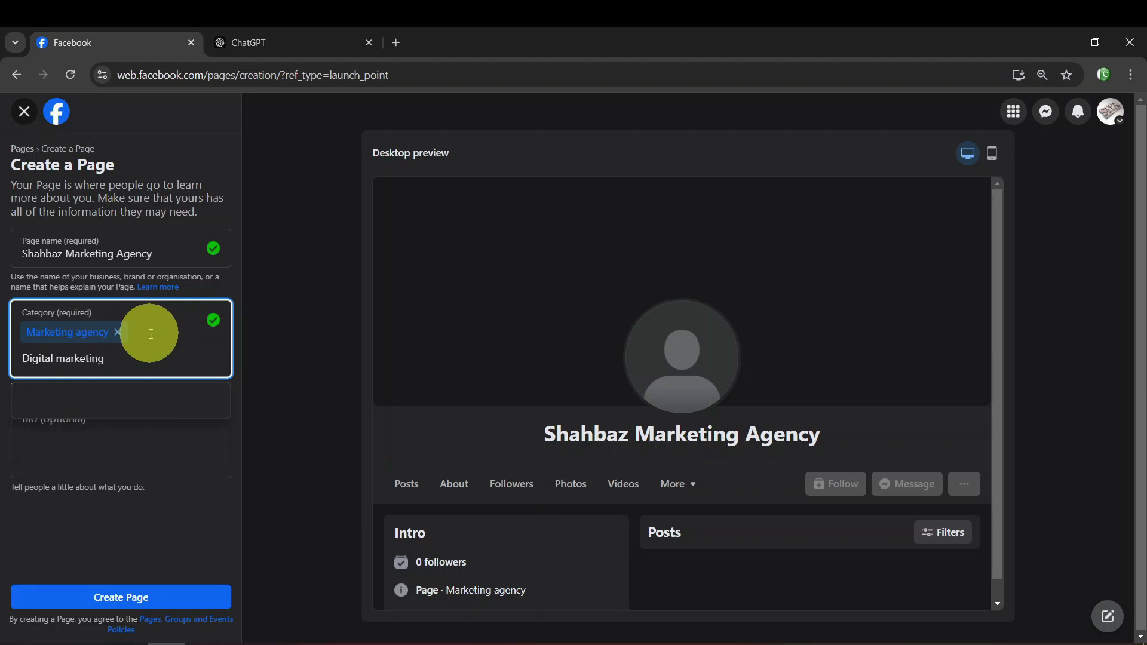
drag(132, 364, 26, 358)
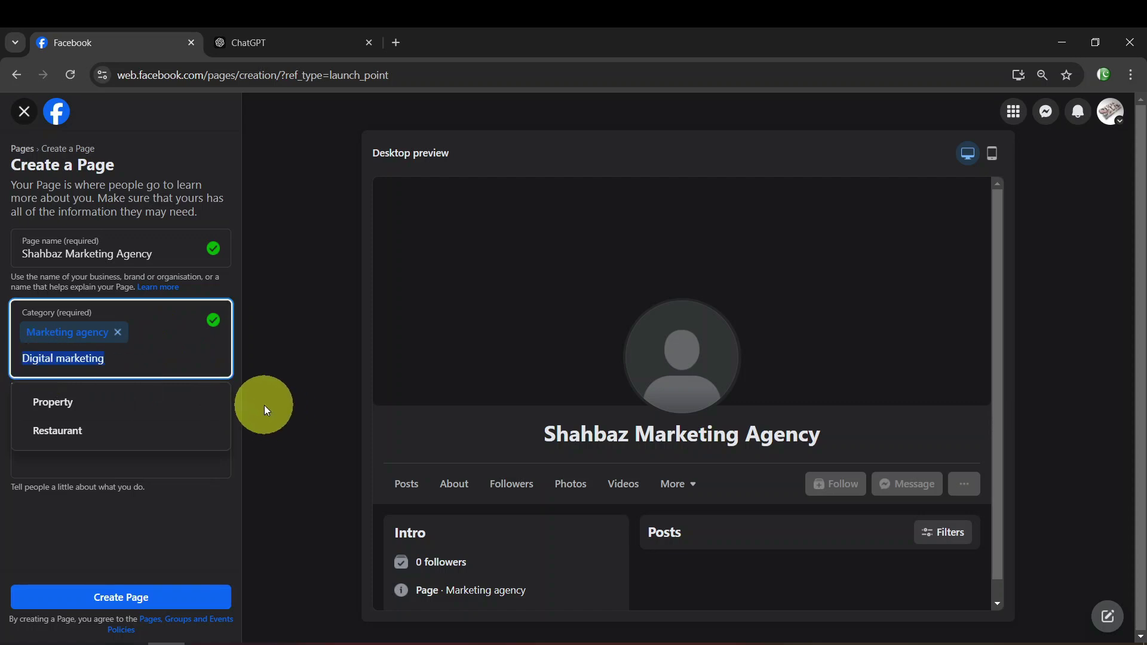
key(BackSpace)
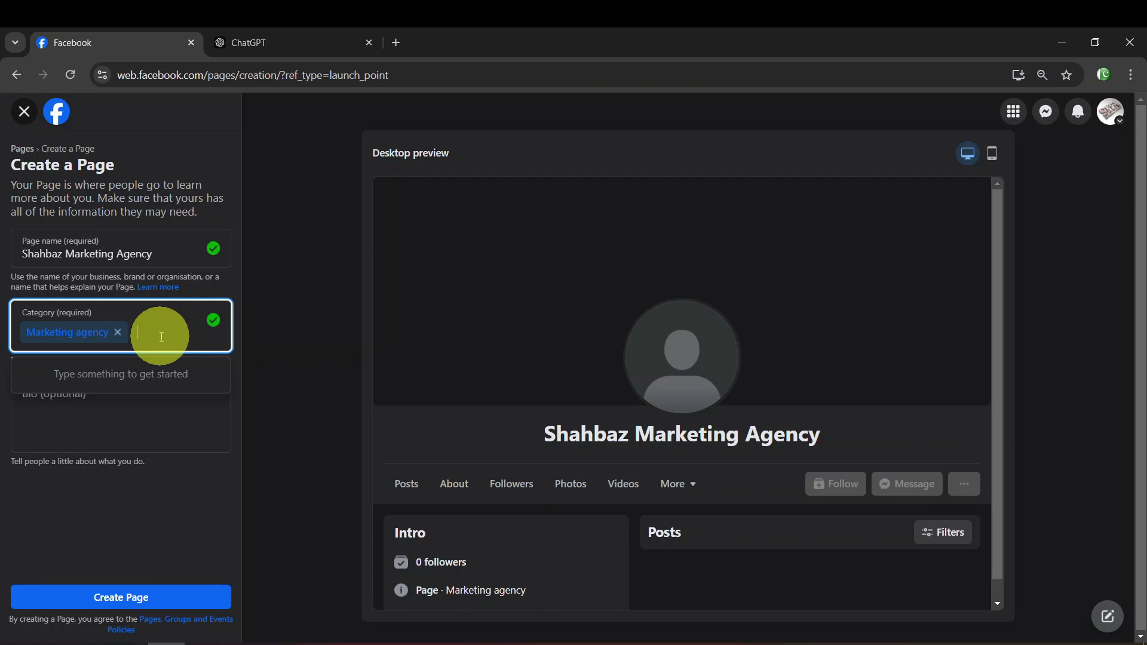
click(179, 423)
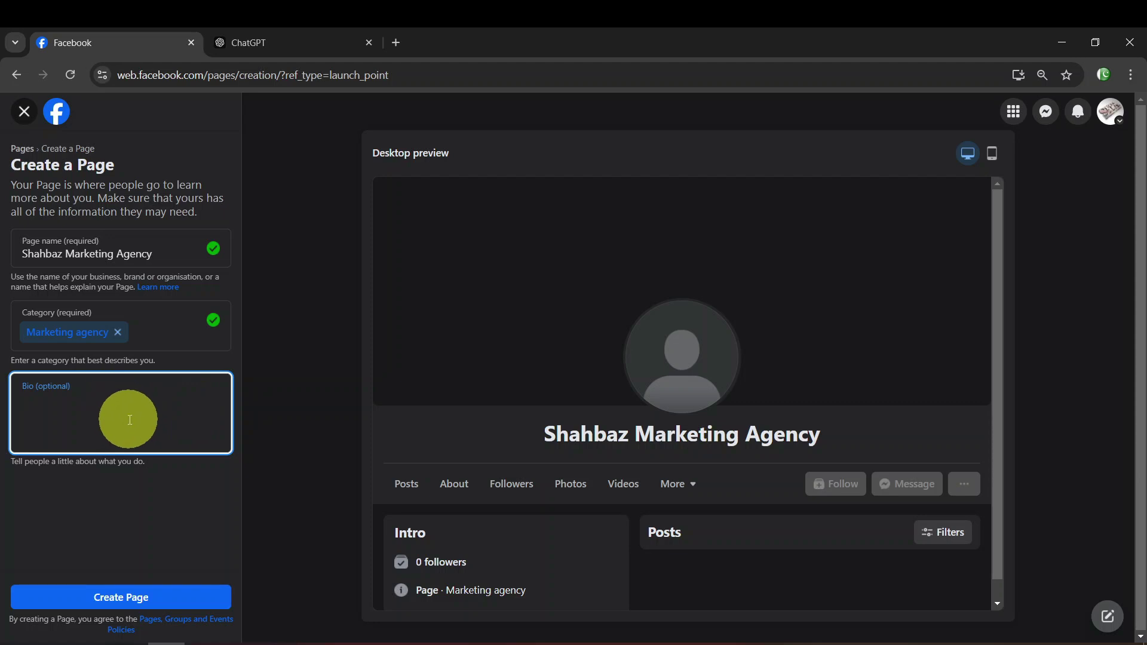
Copy the welcome paragraph from ChatGPT's suggested page description
click(297, 30)
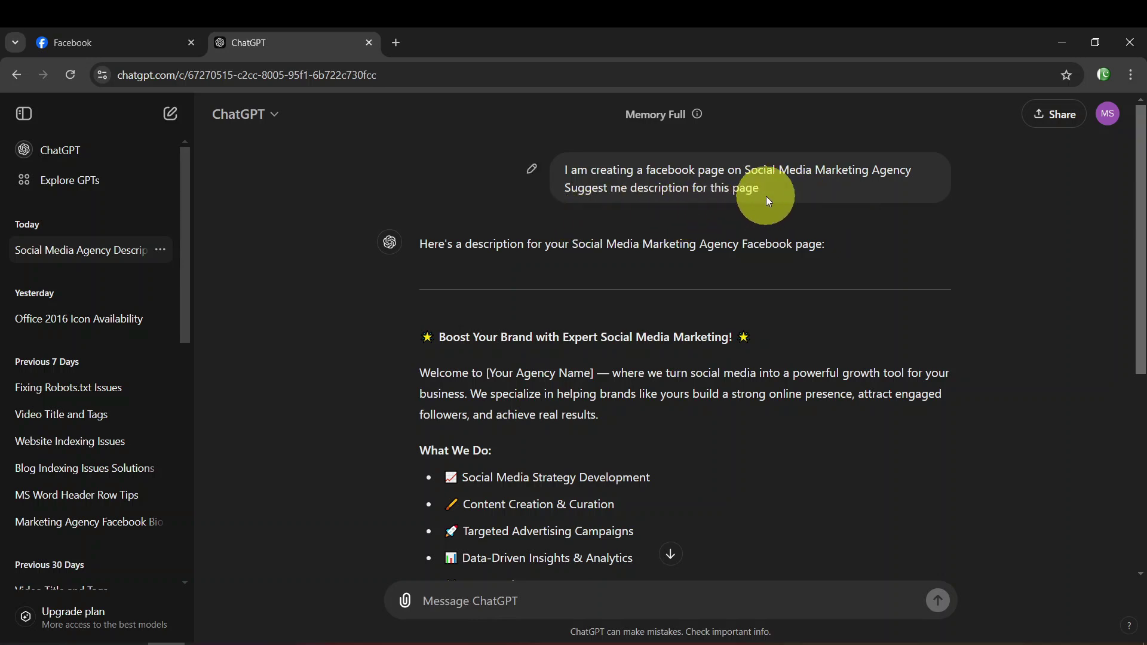
triple_click(615, 176)
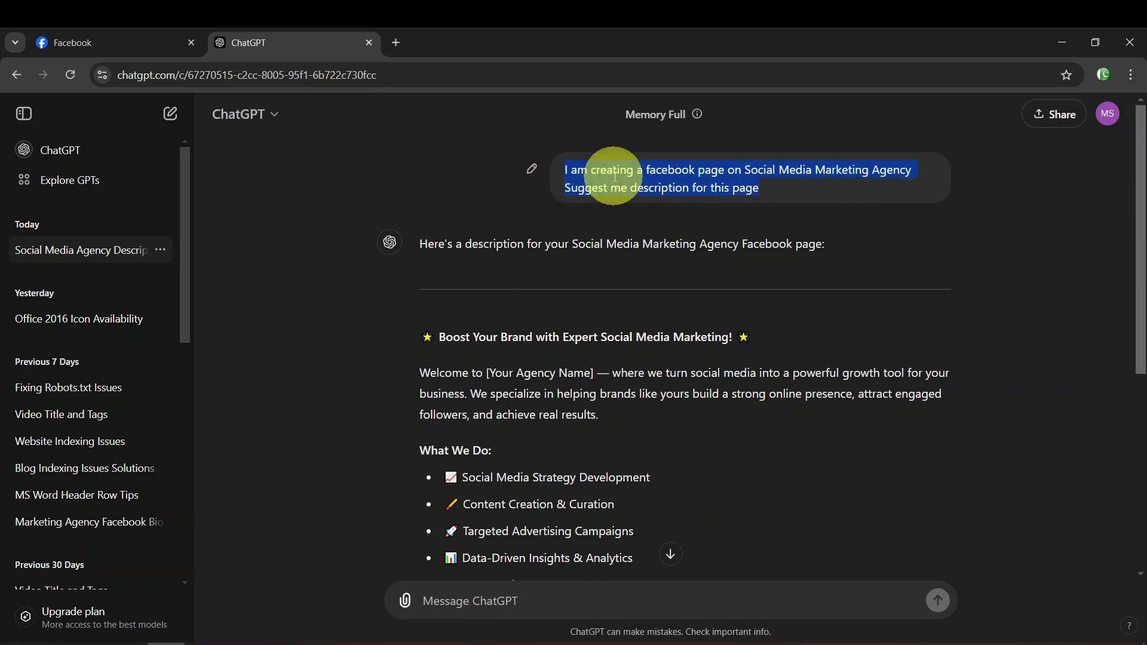
click(505, 389)
triple_click(505, 388)
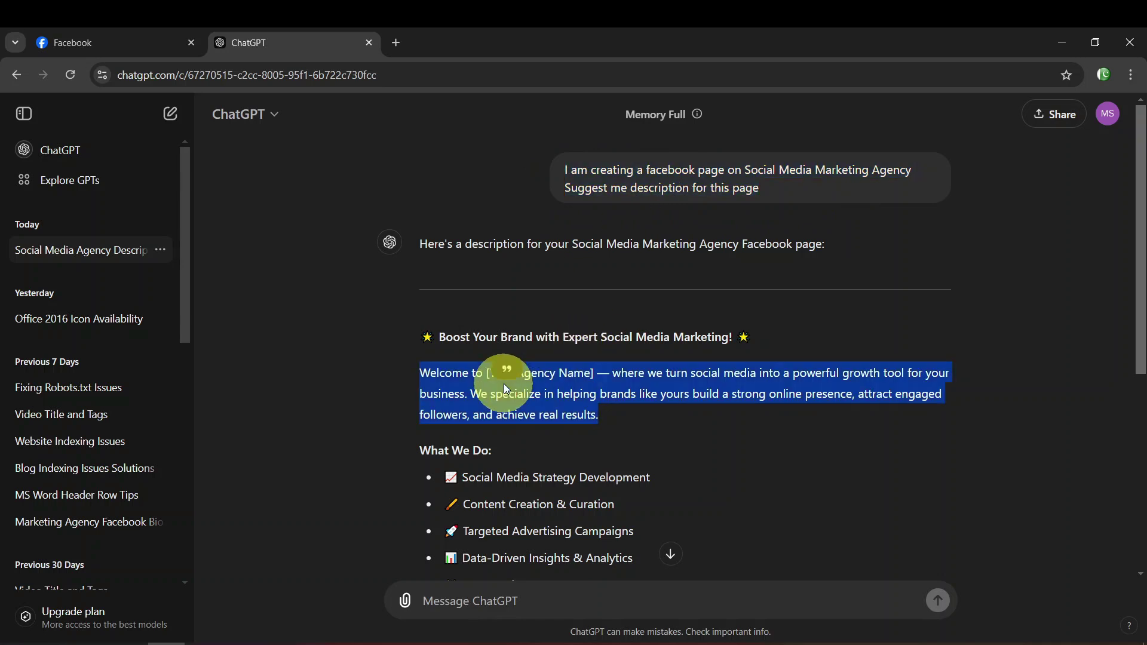
right_click(543, 394)
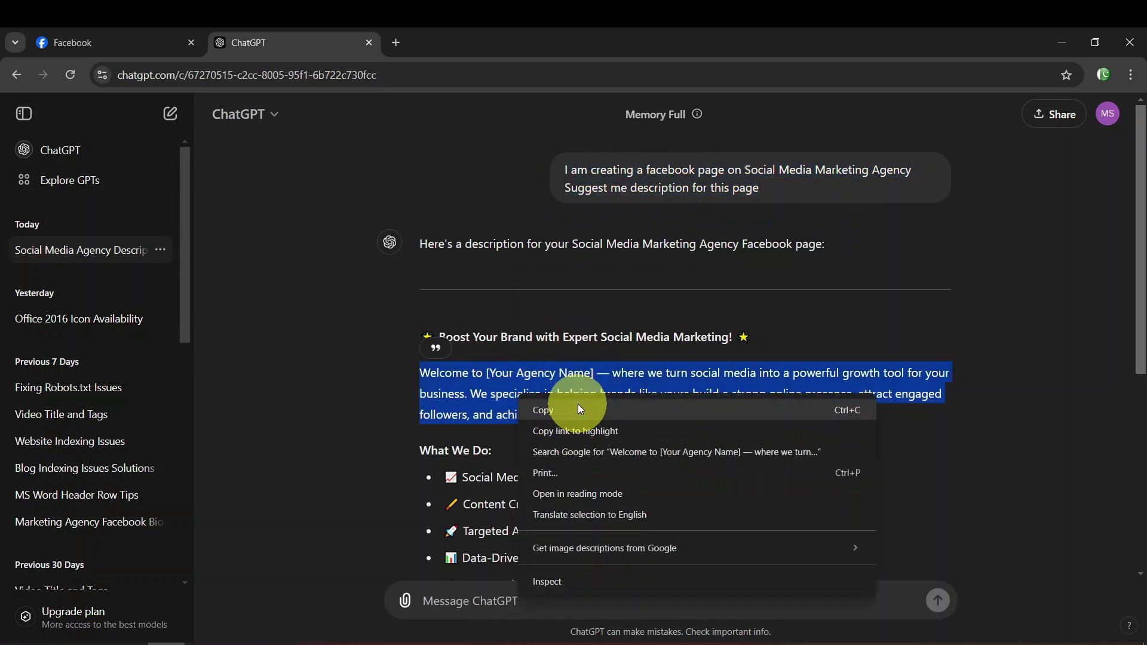
click(540, 394)
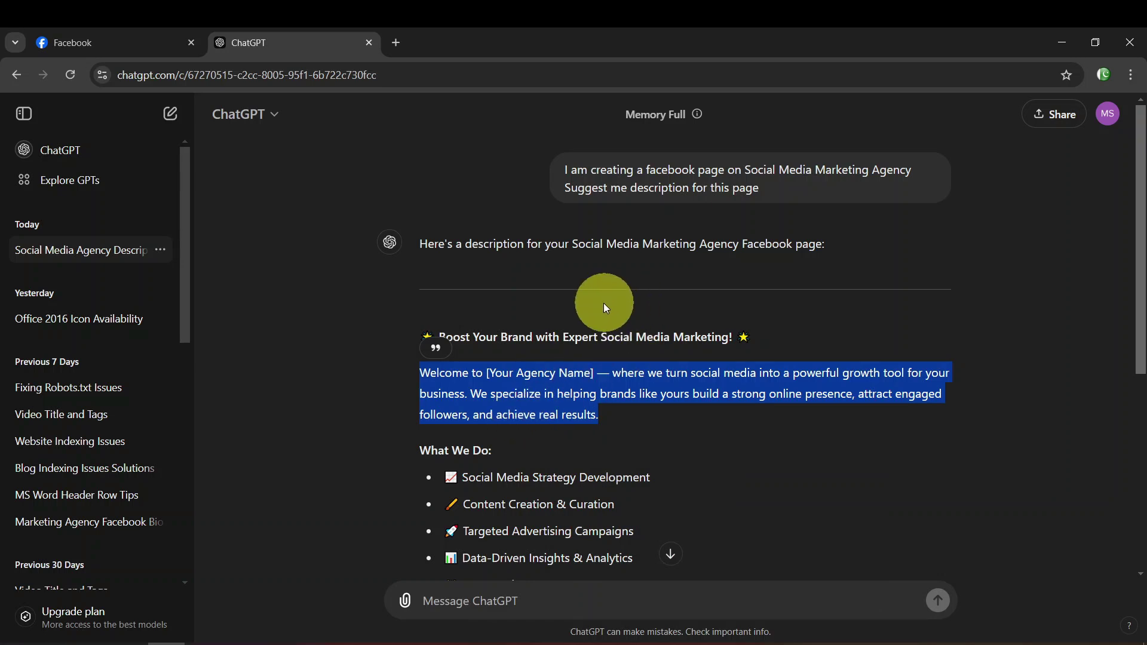
triple_click(620, 170)
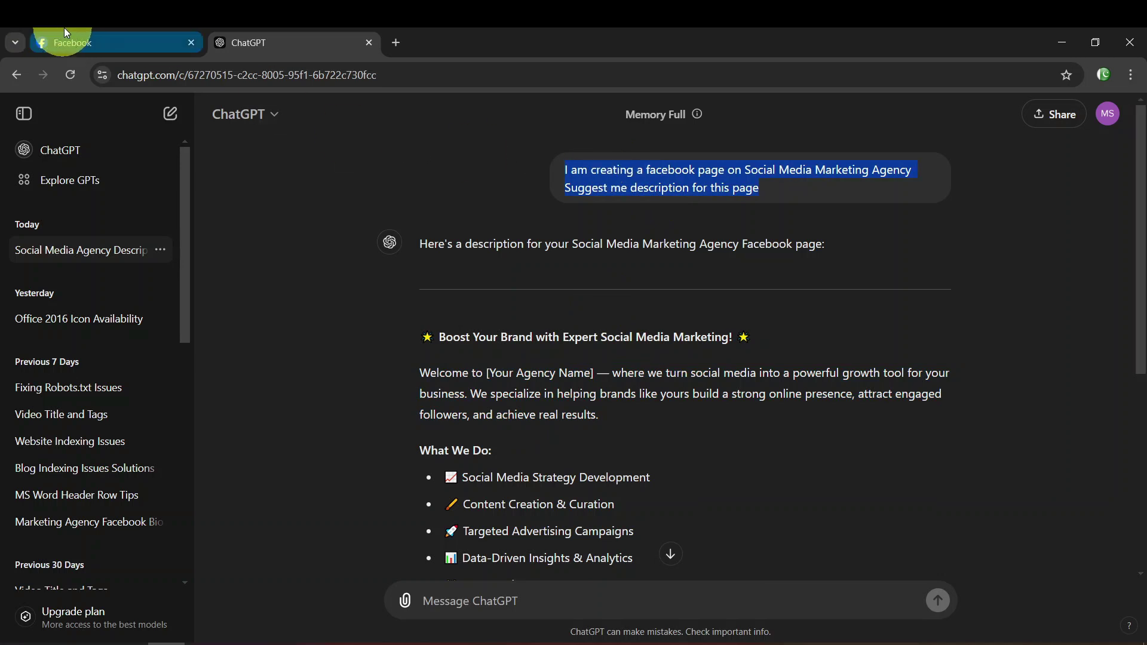
click(64, 42)
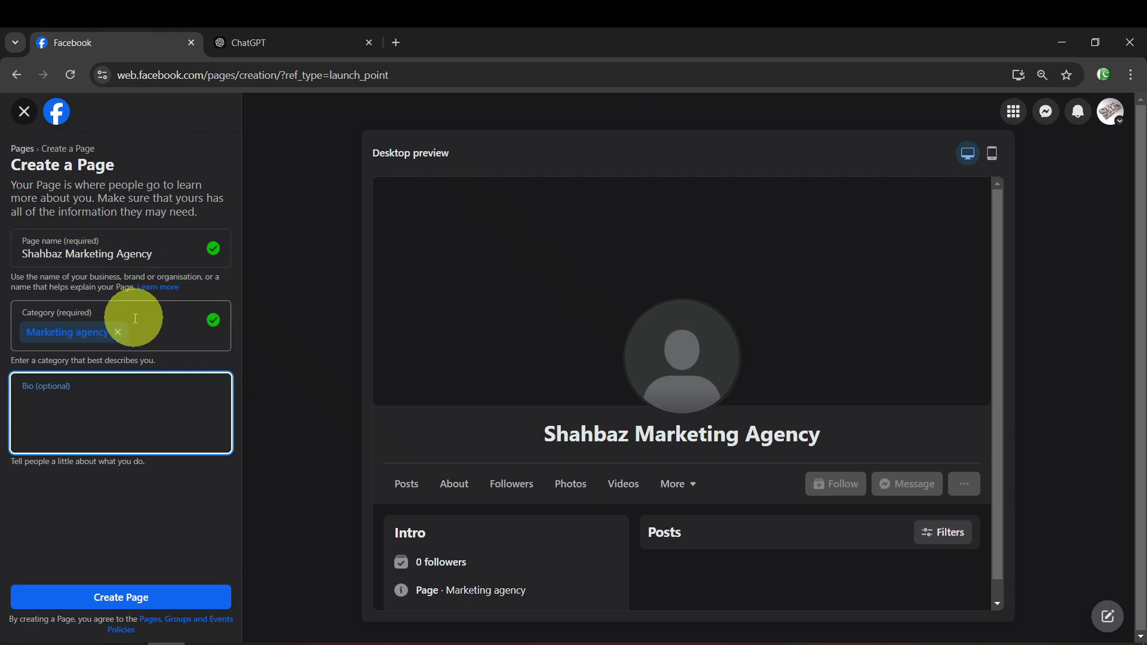
click(277, 40)
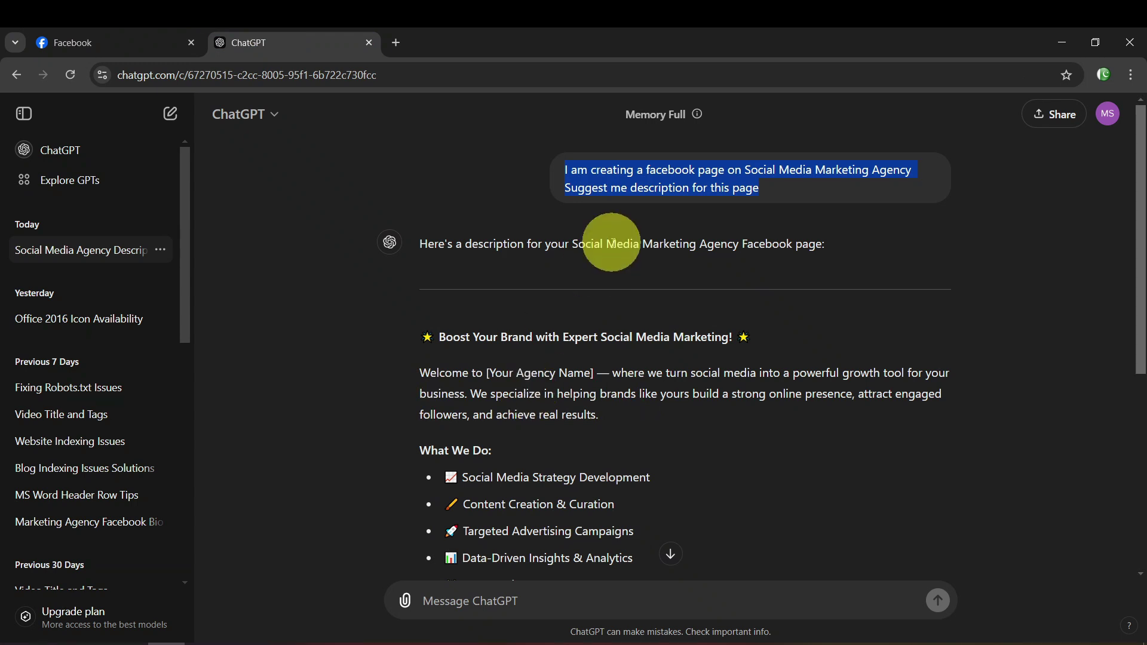
Copy the whole 'Welcome to [Your Agency Name]' paragraph again and return to Facebook
triple_click(504, 379)
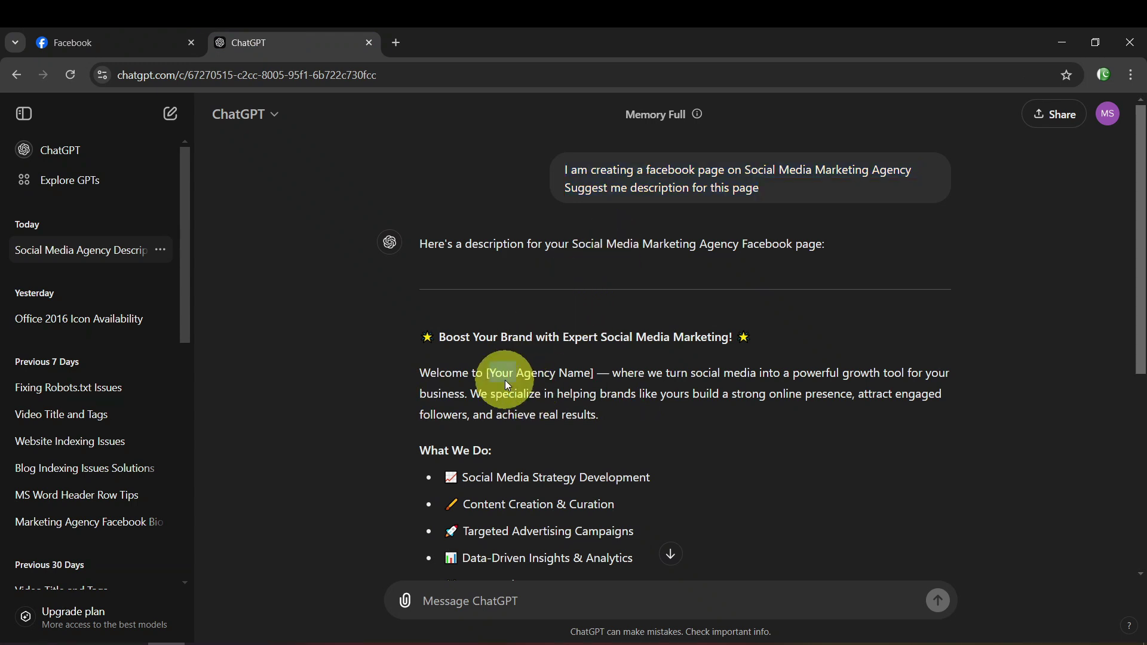
drag(503, 373, 569, 375)
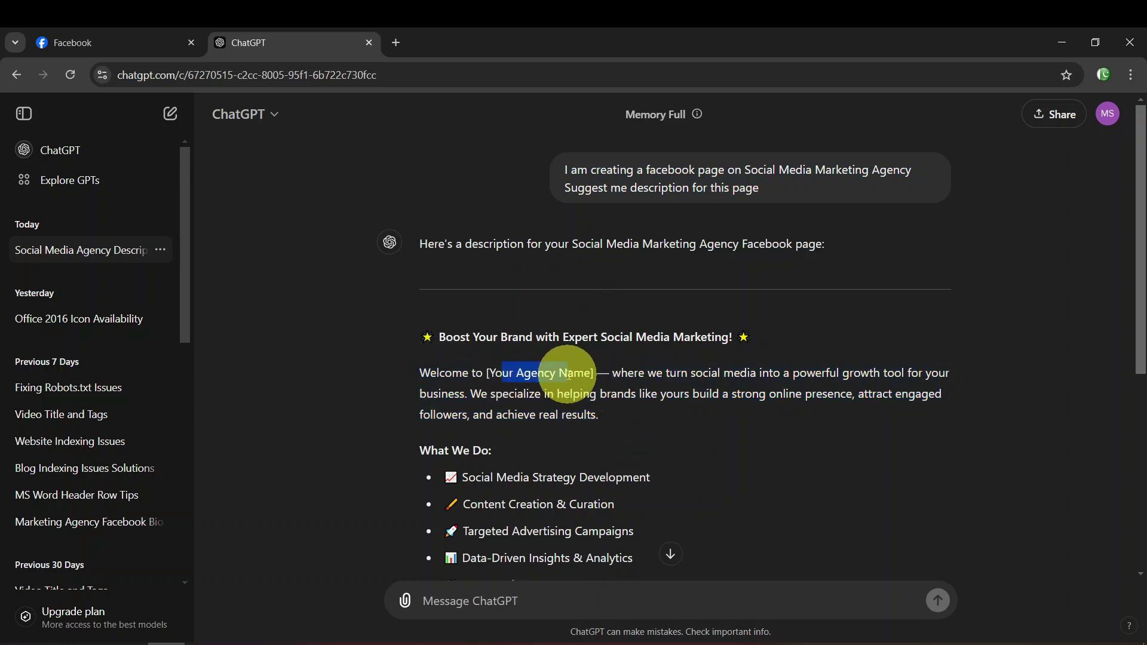
drag(569, 373, 568, 374)
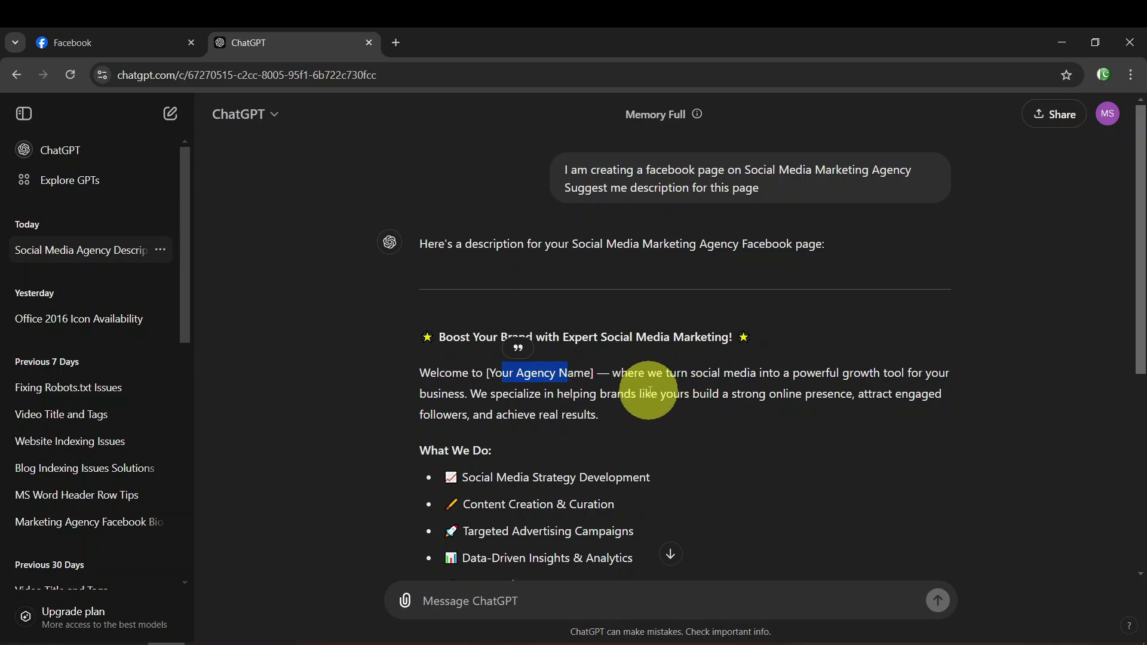
triple_click(468, 385)
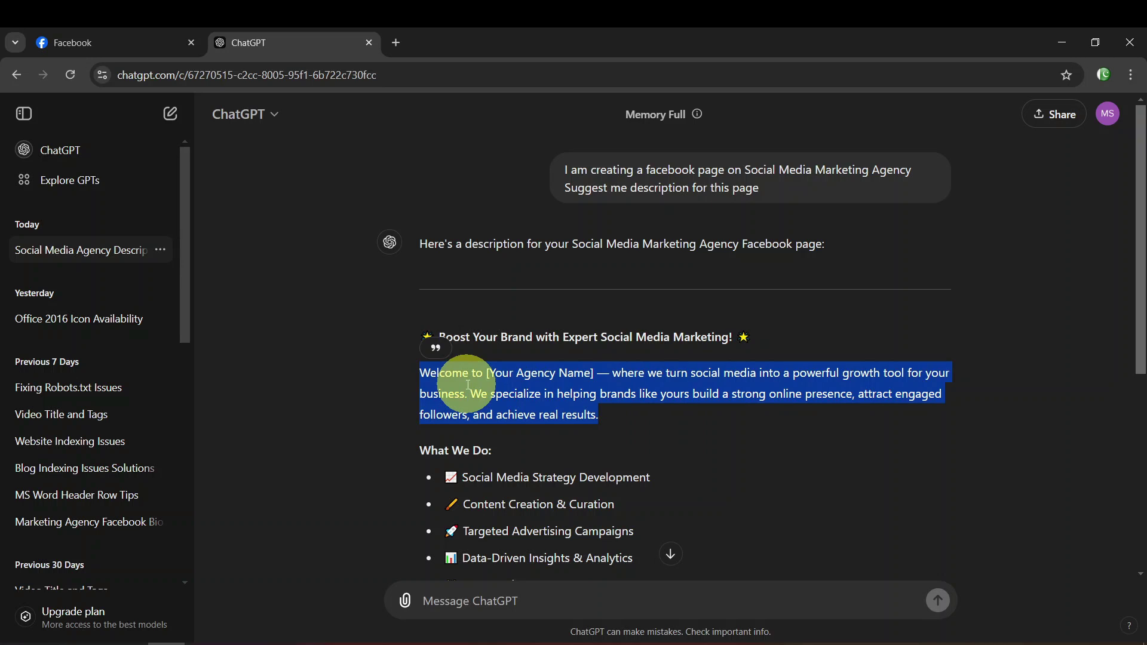
right_click(468, 389)
click(516, 399)
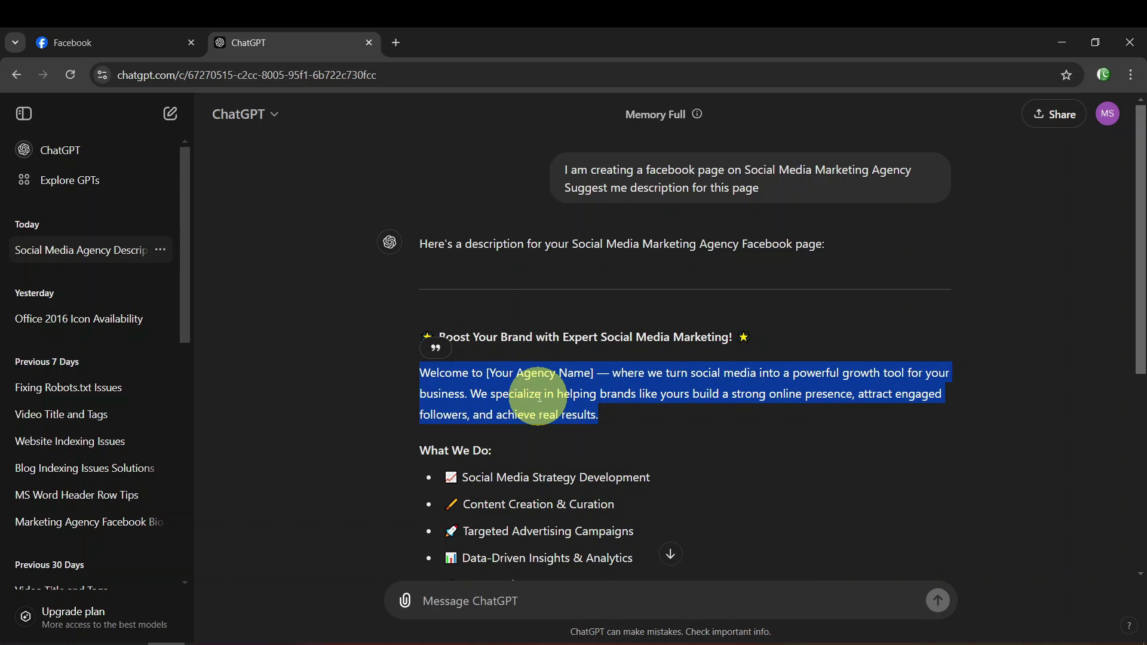
click(110, 34)
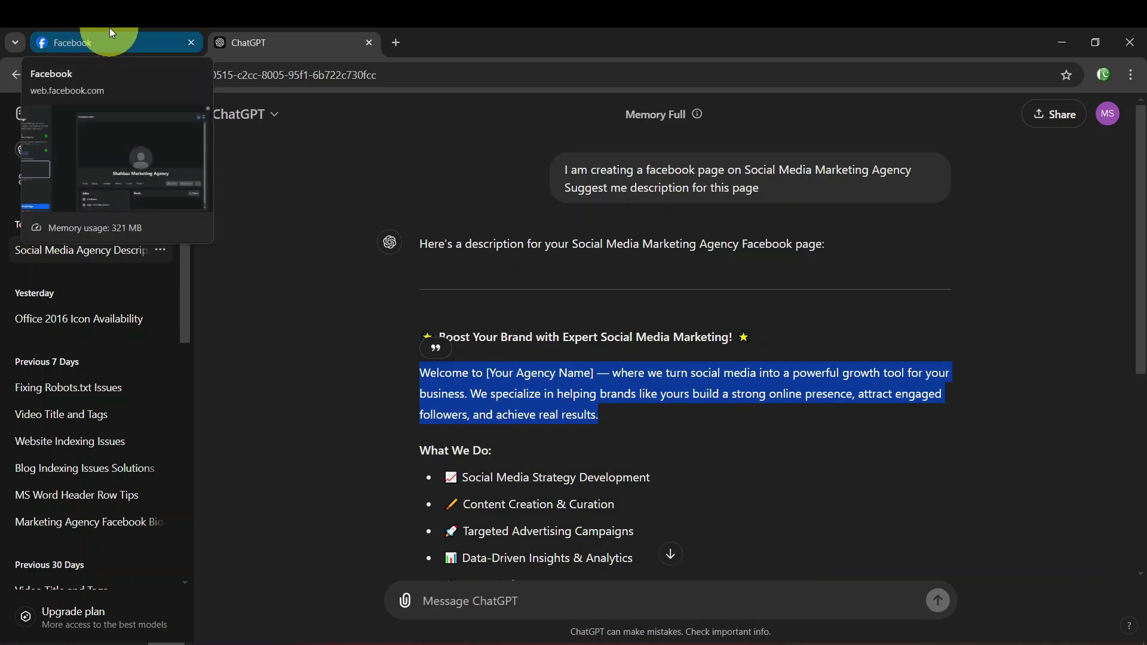
click(109, 29)
Paste the paragraph into the bio, replacing '[Your Agency Name]' with 'Shahbaz Marketing Agency'
right_click(159, 412)
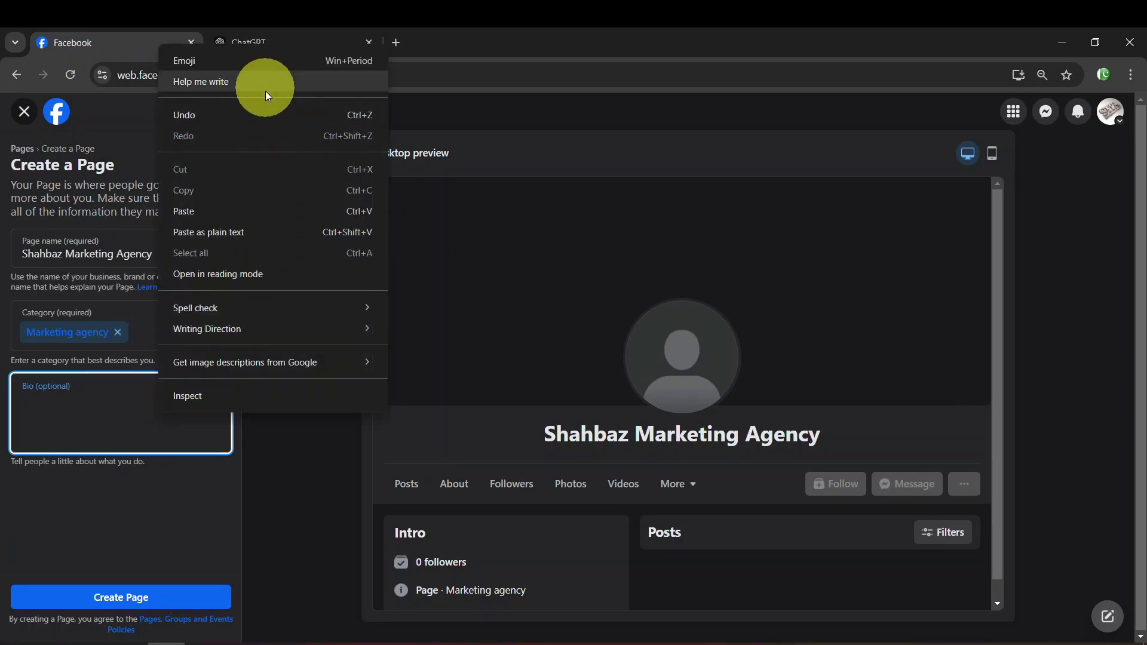
click(253, 212)
click(88, 392)
click(90, 397)
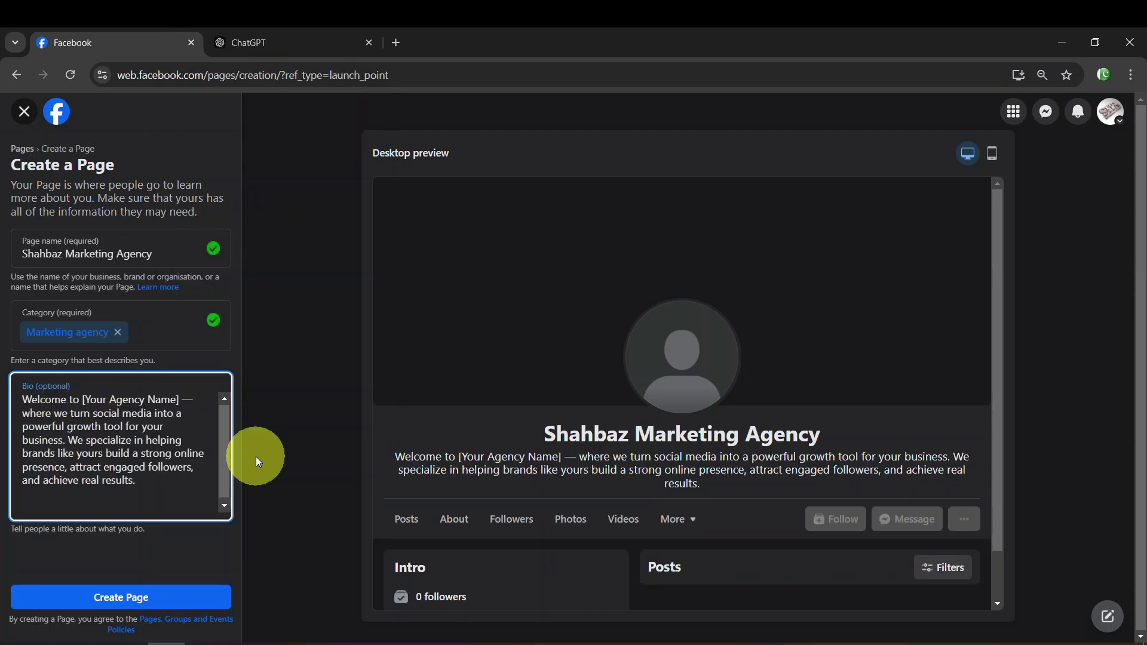
key(ctrl+shift+Right)
key(ctrl+shift+Right)
key(ctrl+shift+Right)
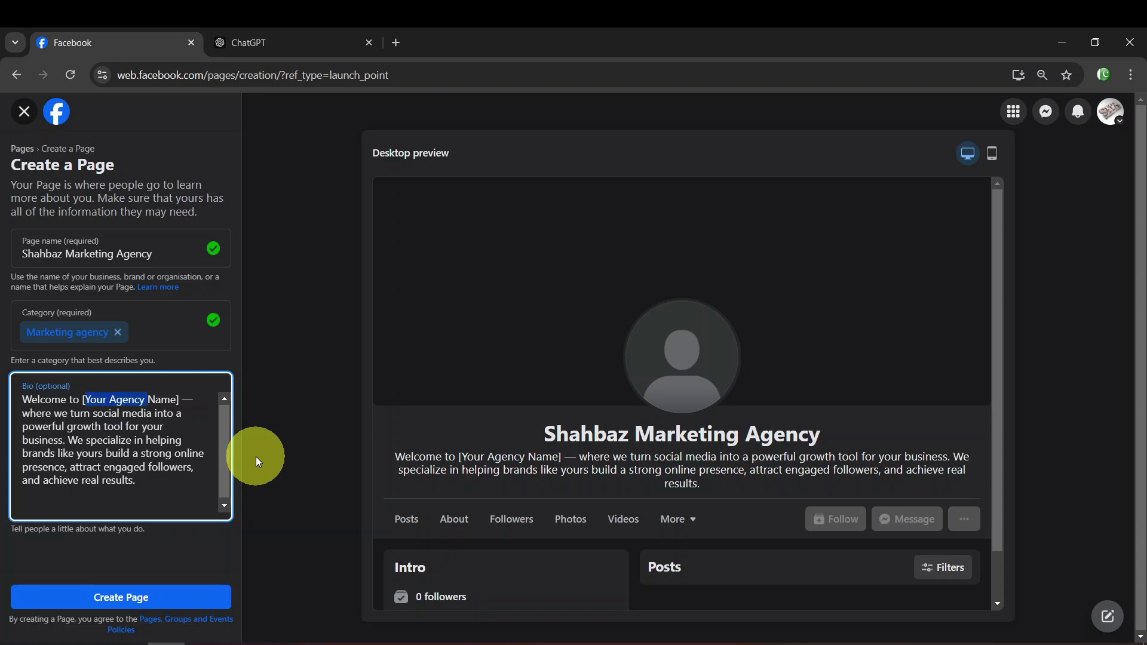
text(Shahbaz Mar)
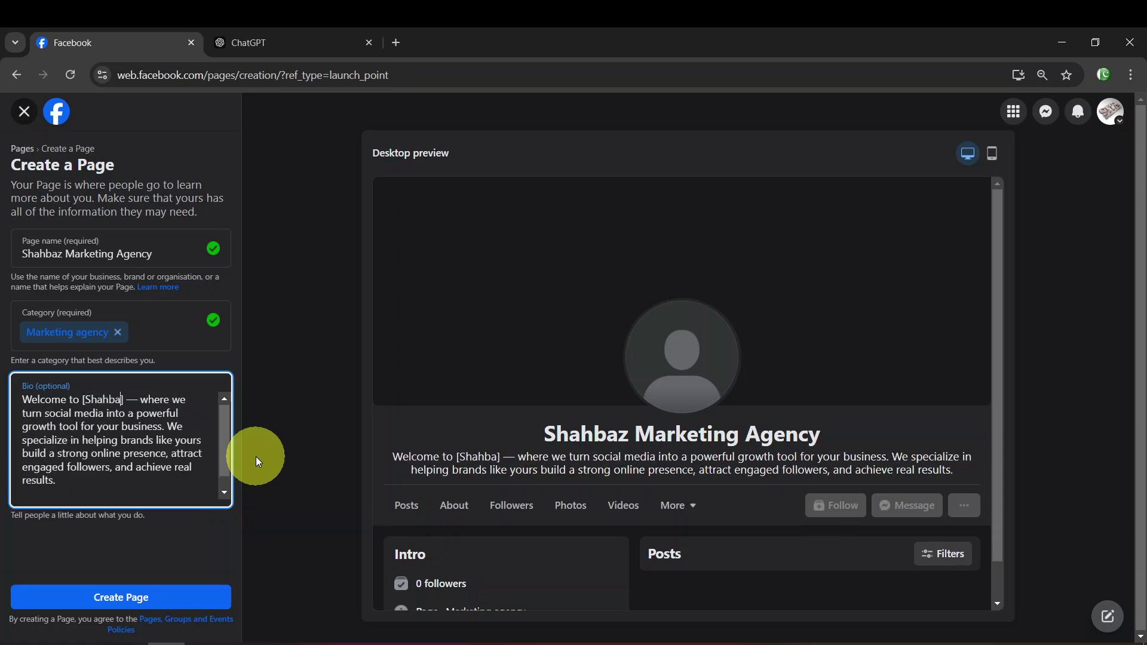
text(keting Aen)
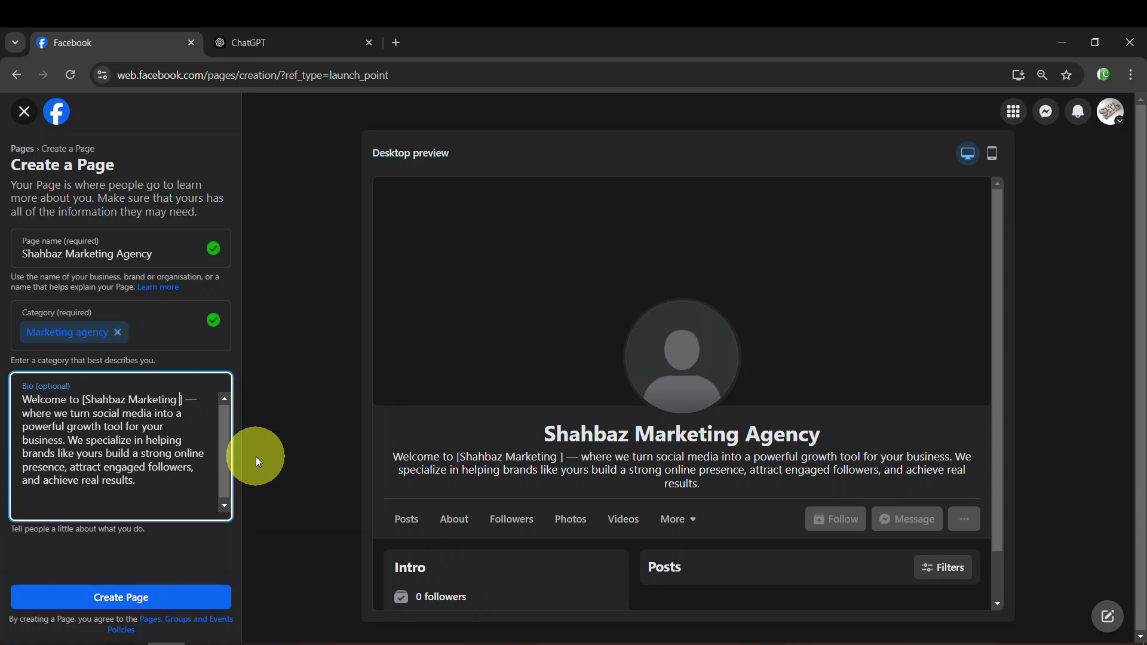
key(BackSpace)
key(BackSpace)
text(gency)
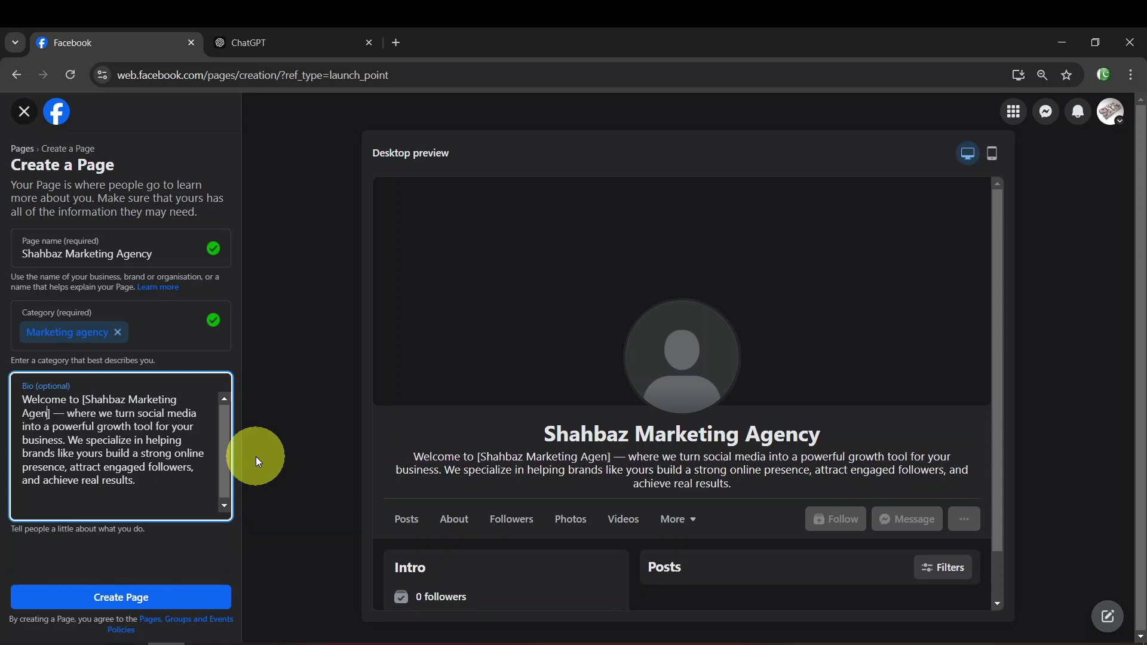
key(Delete)
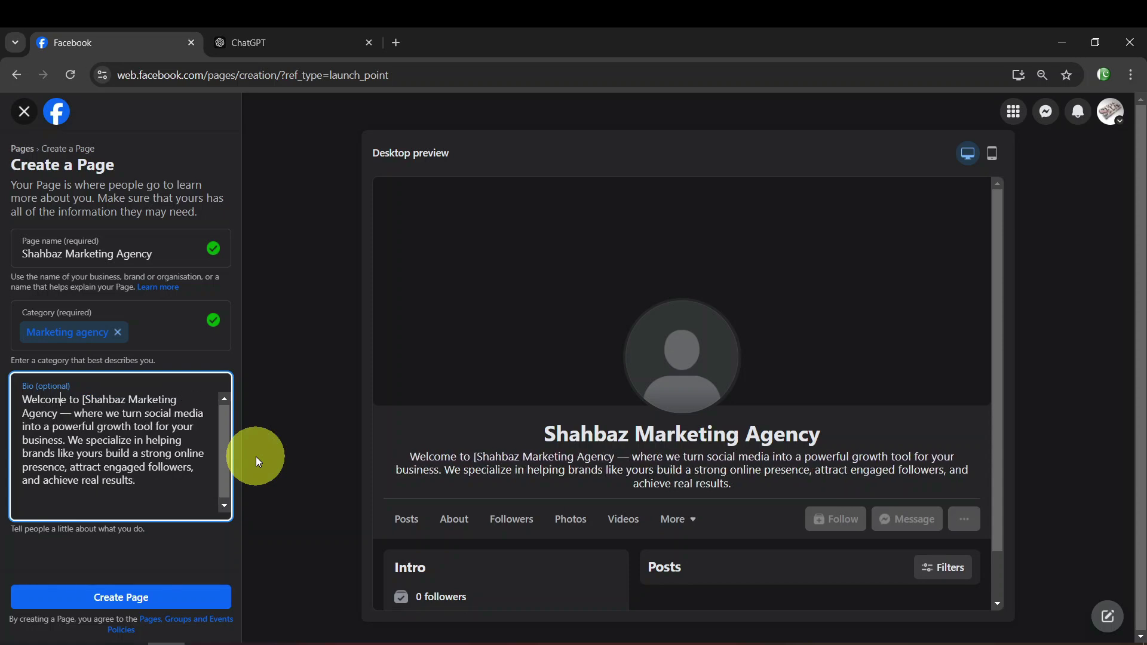
key(Delete)
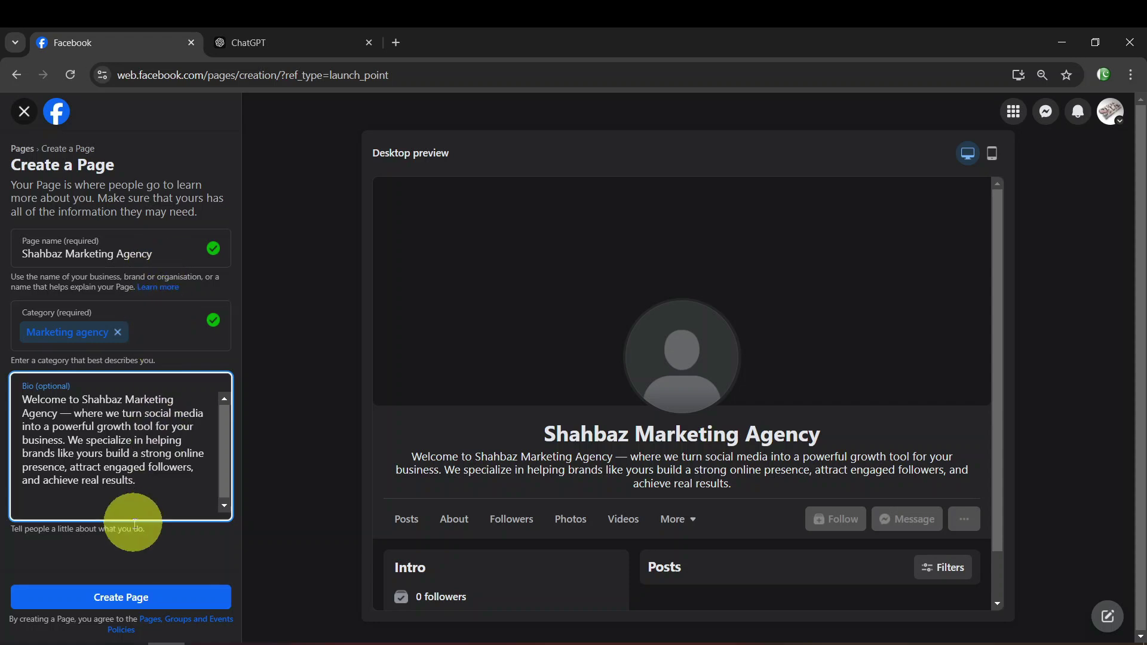
Create the Page and enter shahbazitacademy.blogspot.com as its website
click(182, 608)
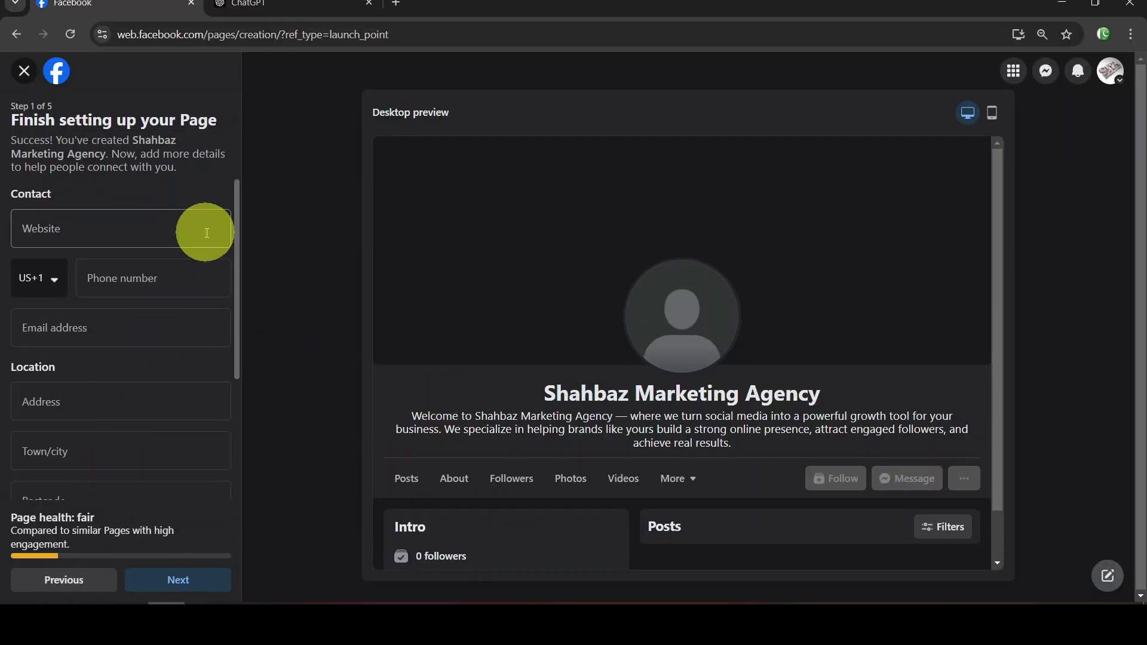
click(126, 228)
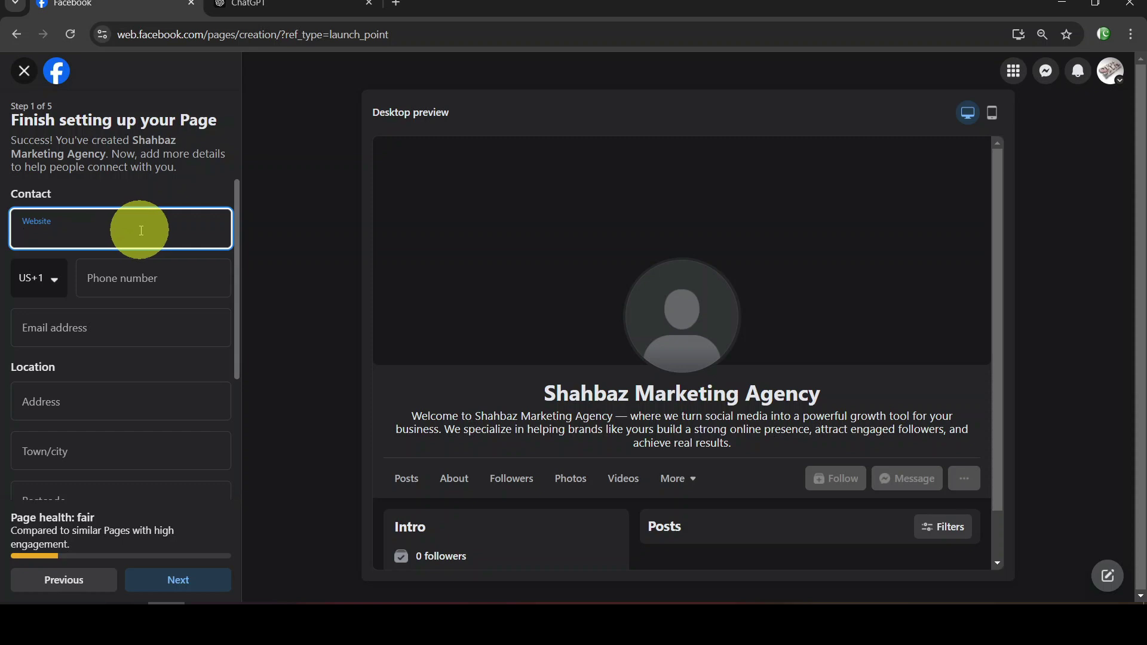
text(m)
text(d)
key(BackSpace)
key(BackSpace)
text(shahbazitacademy.blo)
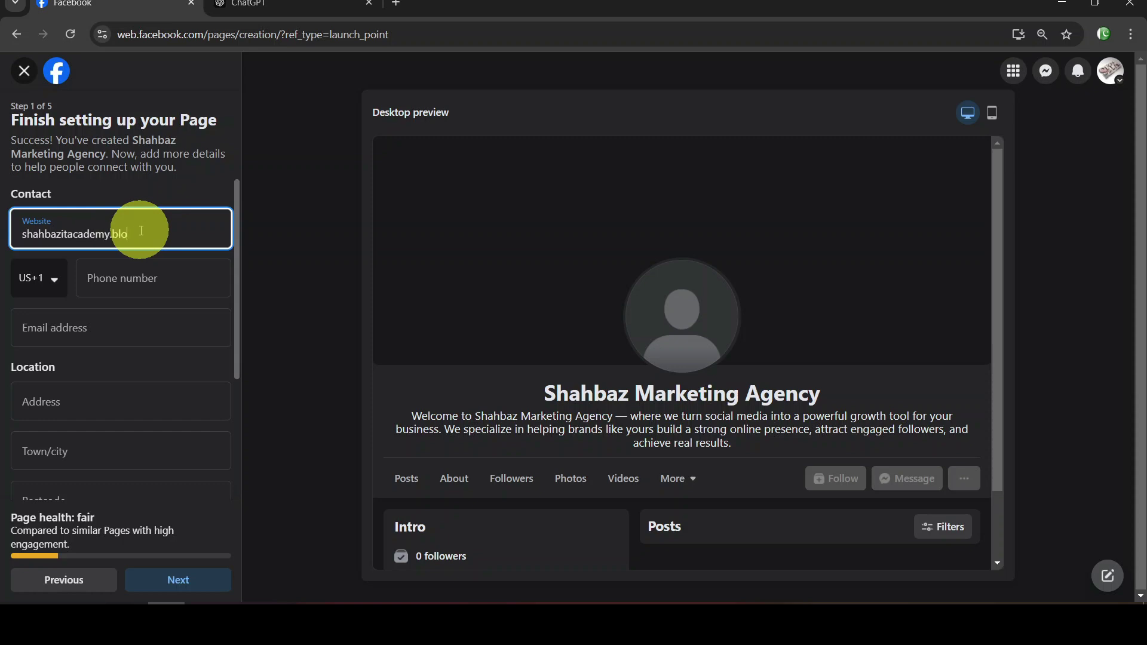
text(gspot.com)
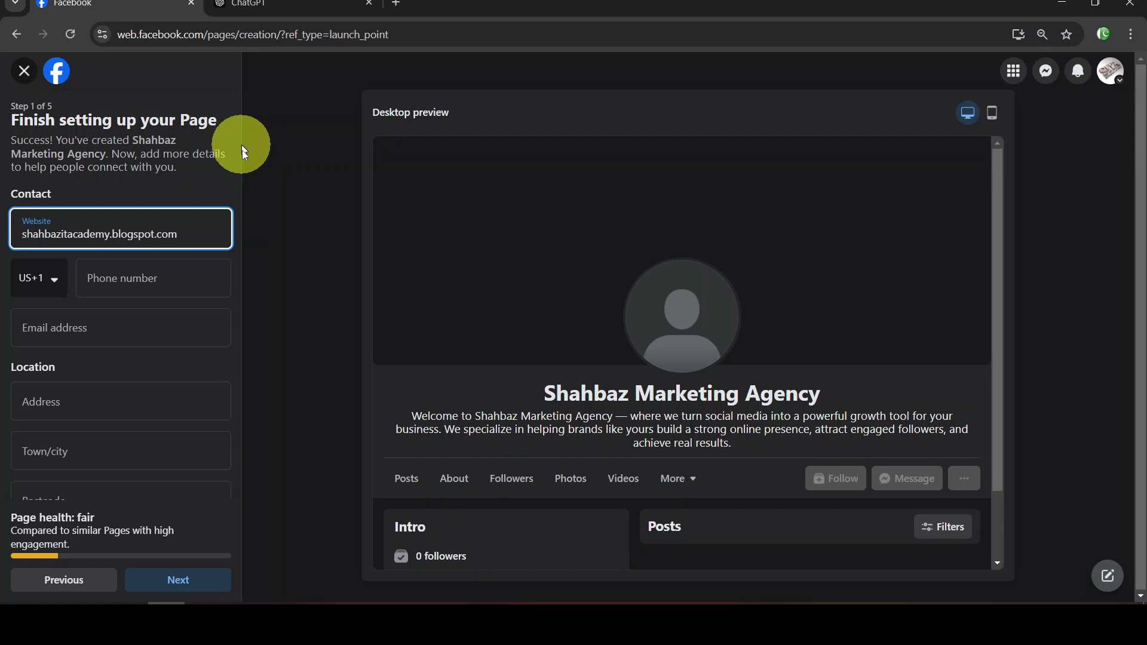
Enter the contact phone number with the Pakistan PK+92 code, plus the contact e-mail address
click(46, 286)
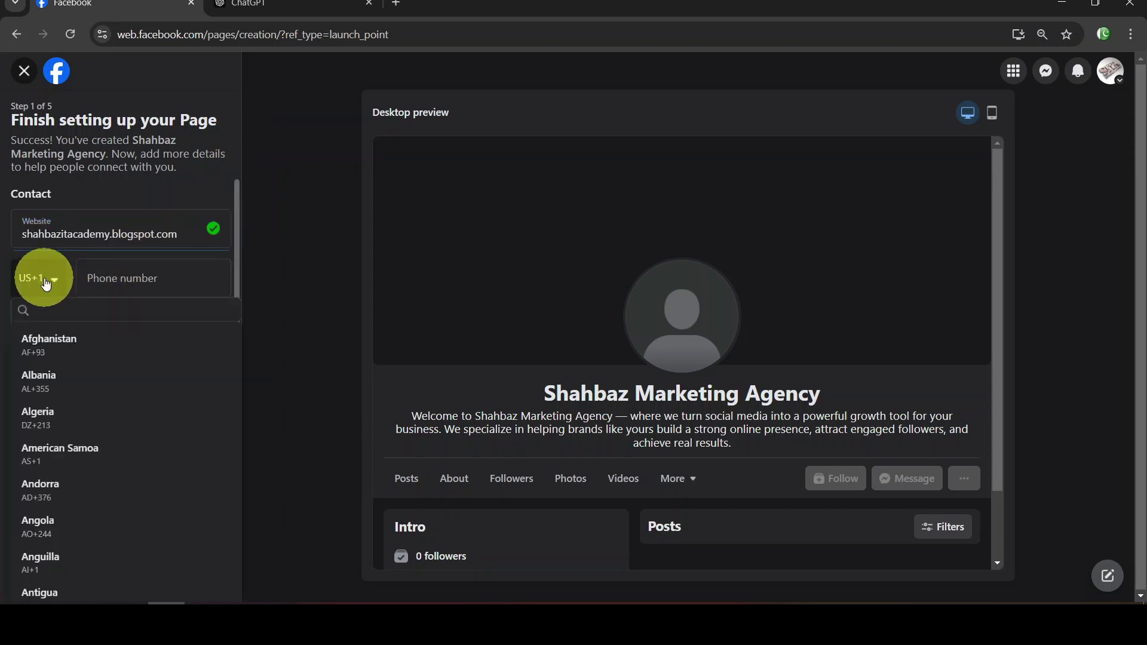
click(55, 285)
click(55, 286)
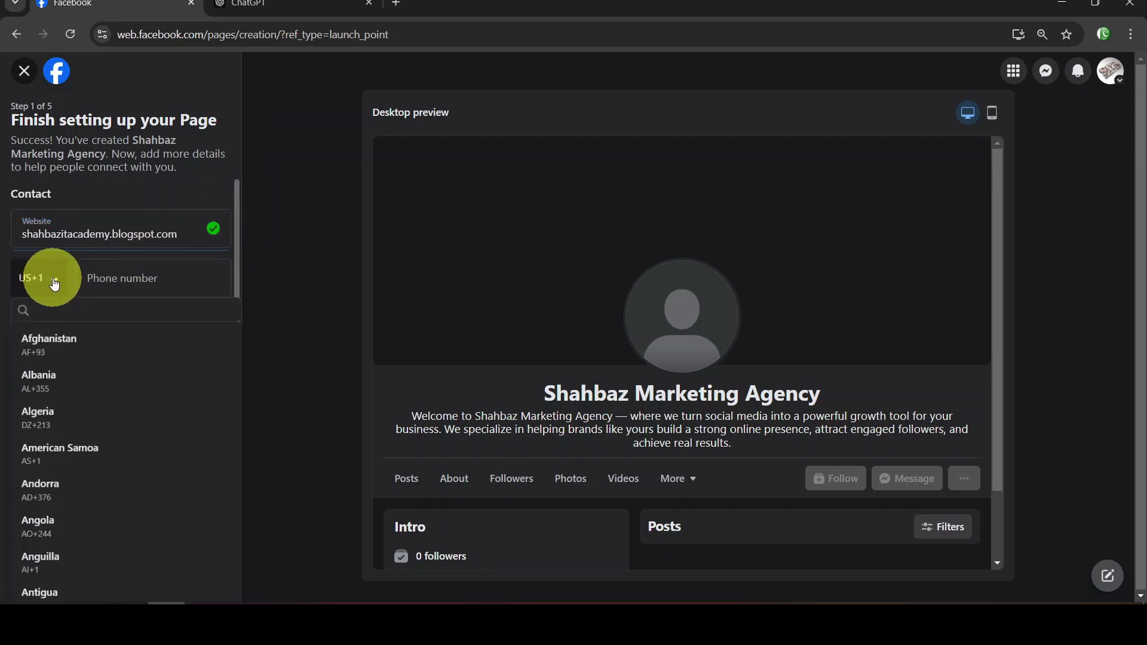
click(141, 309)
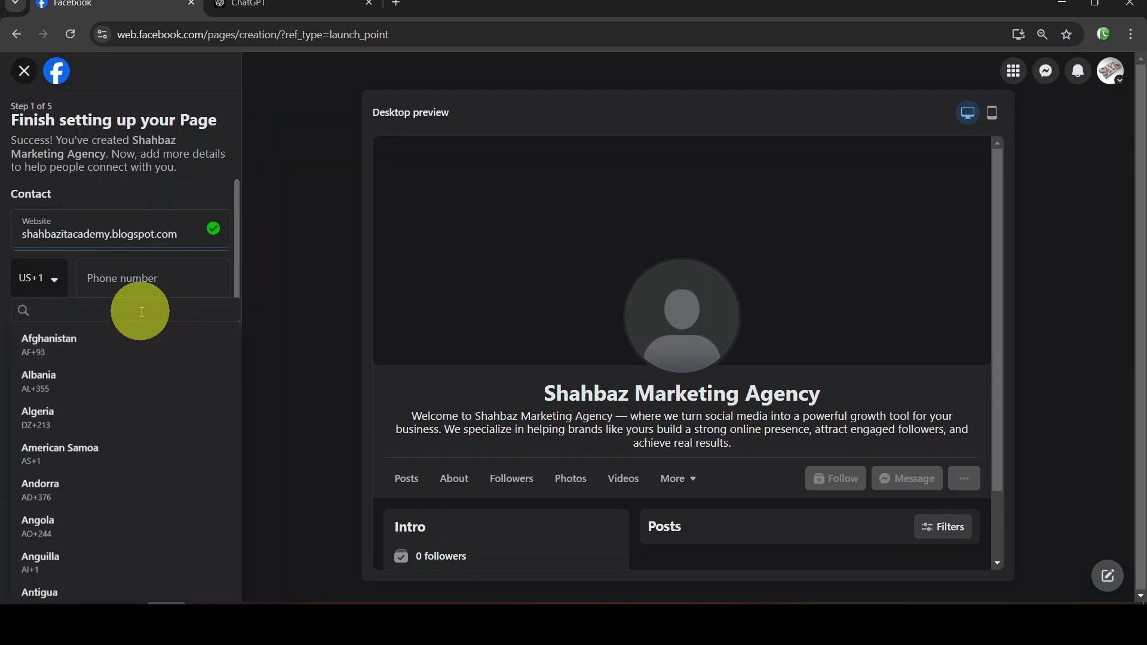
text(pakist)
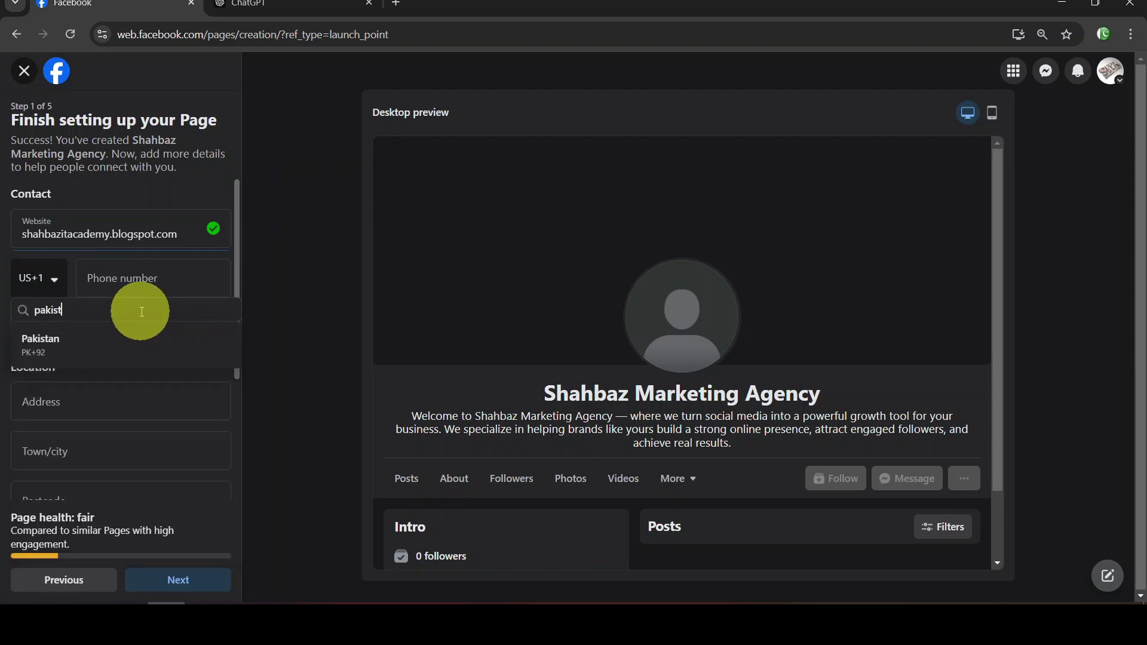
click(128, 338)
click(141, 276)
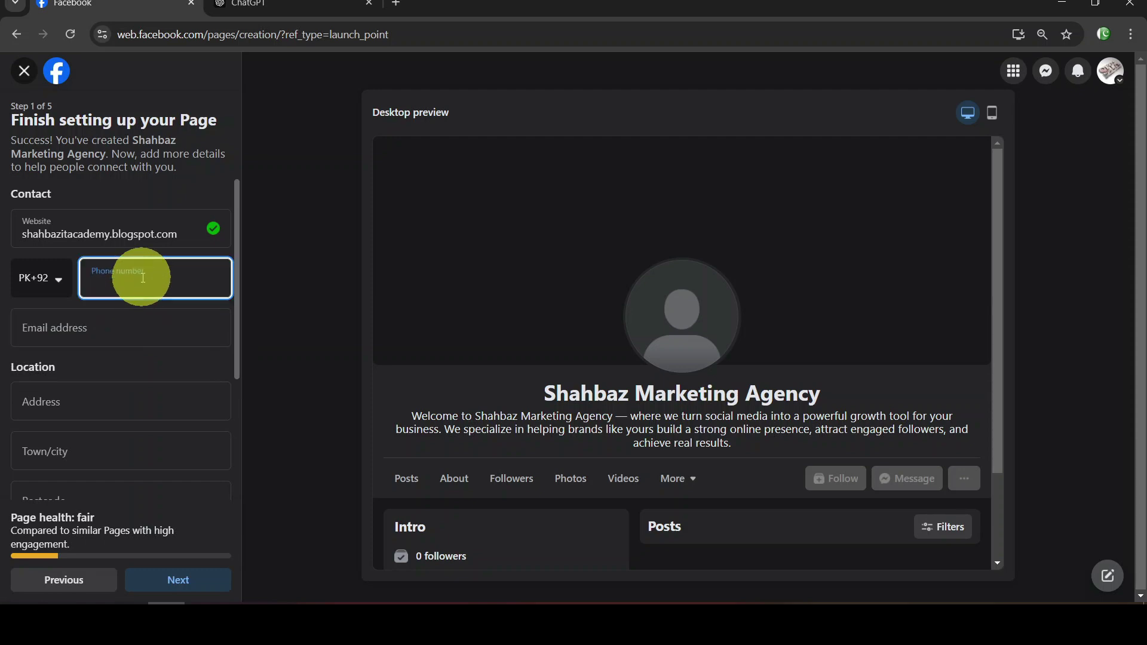
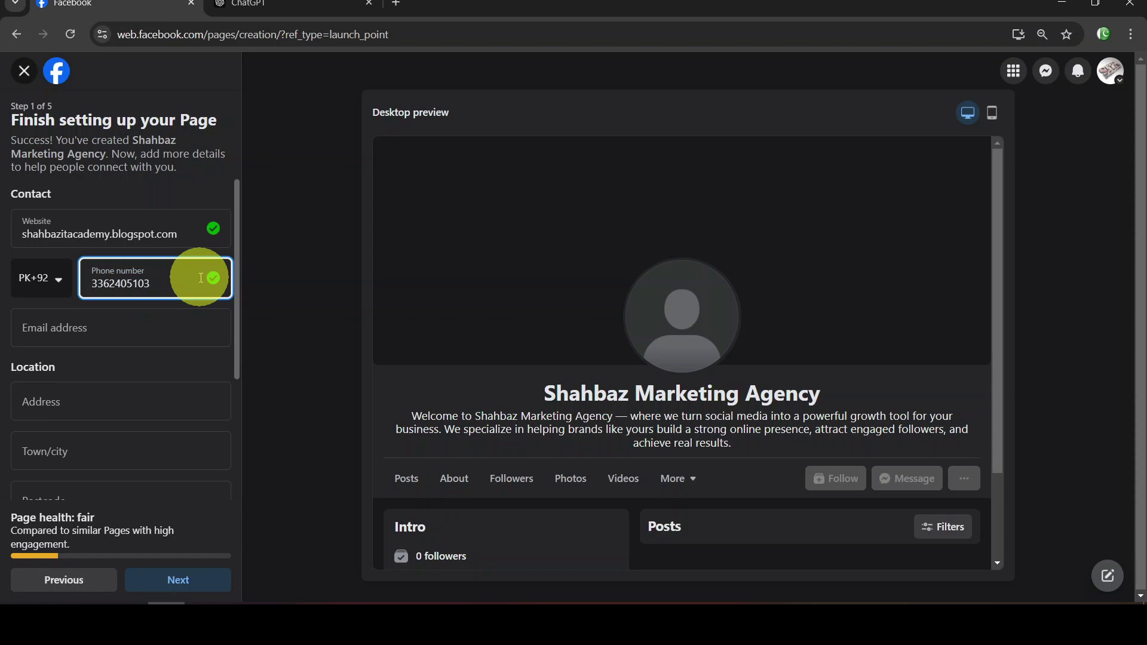
click(172, 327)
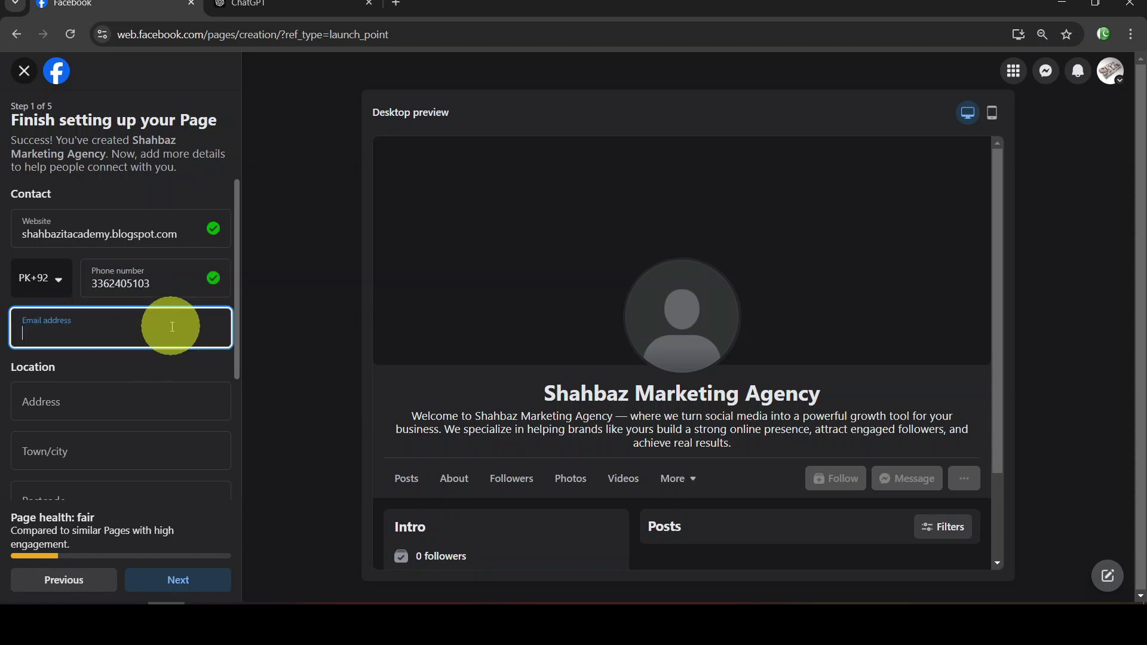
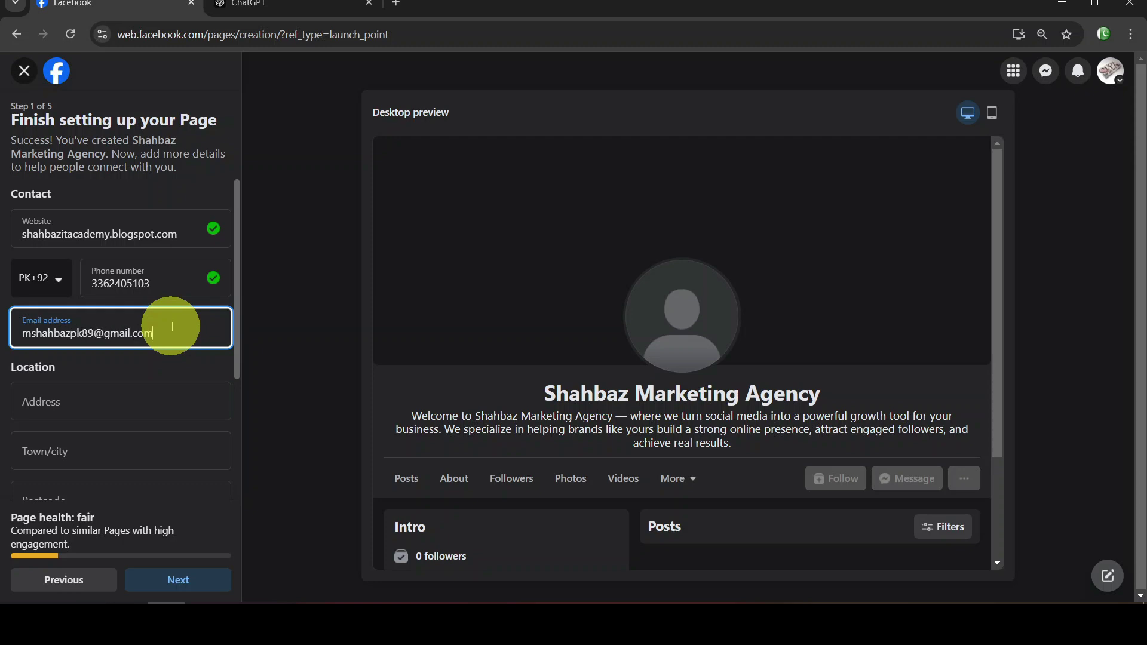
Enter Karachi as the address and choose 'Karachi, Pakistan' as the town/city
click(154, 392)
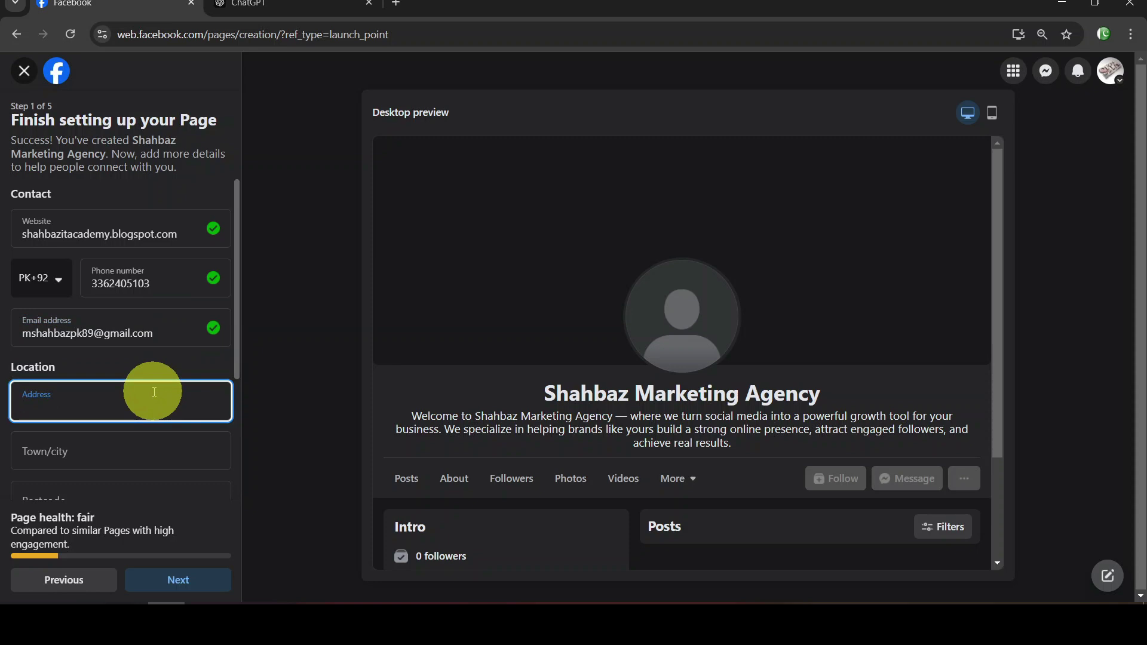
text(Karachi)
key(Tab)
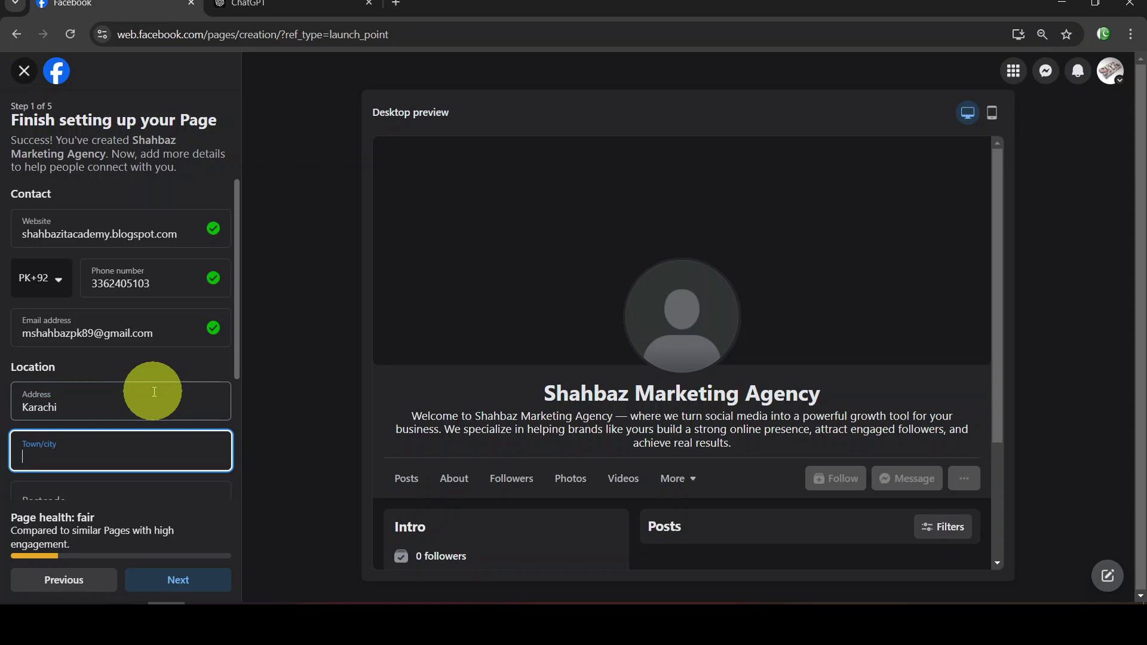
click(154, 392)
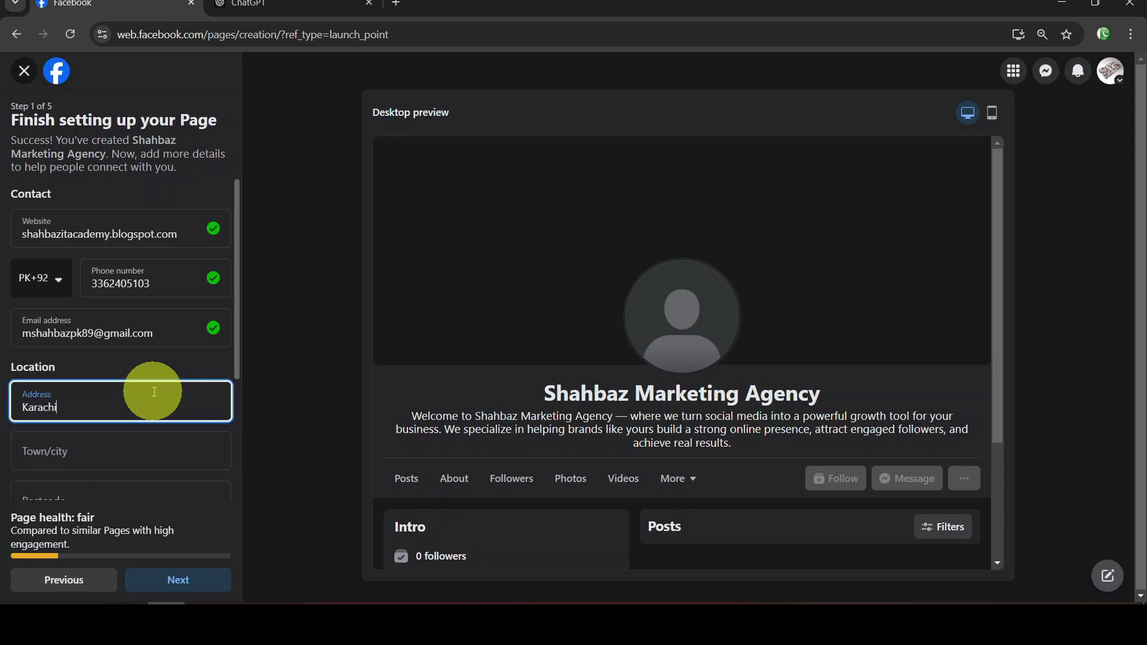
key(Tab)
text(Kar)
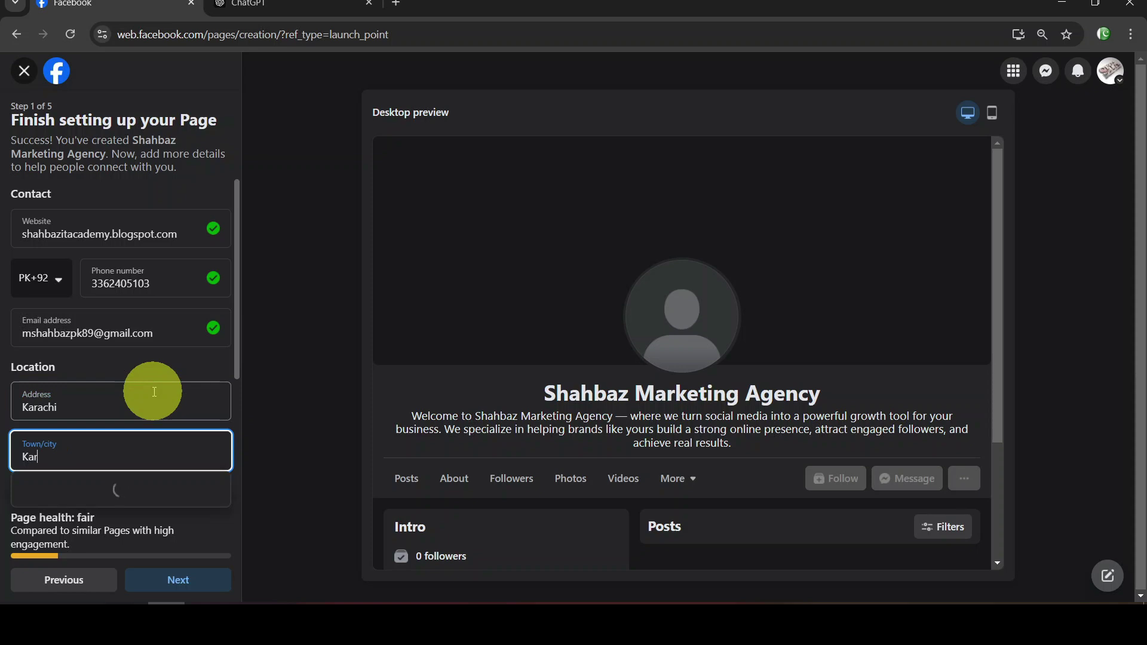
text(achi)
scroll(239, 307, down, 2)
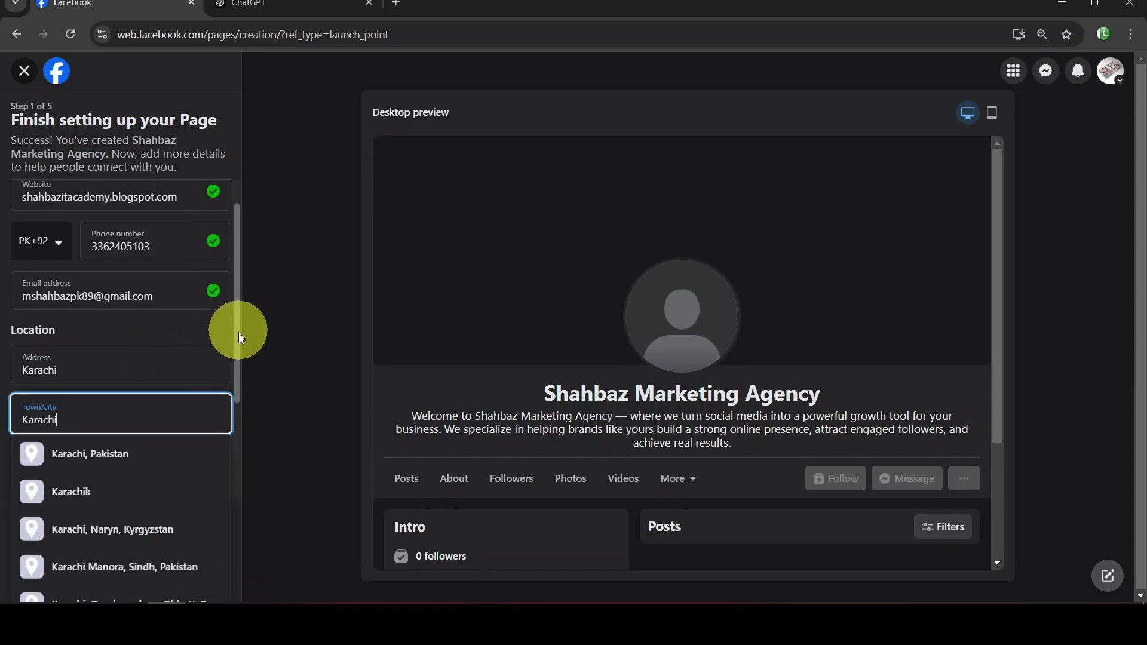
click(154, 411)
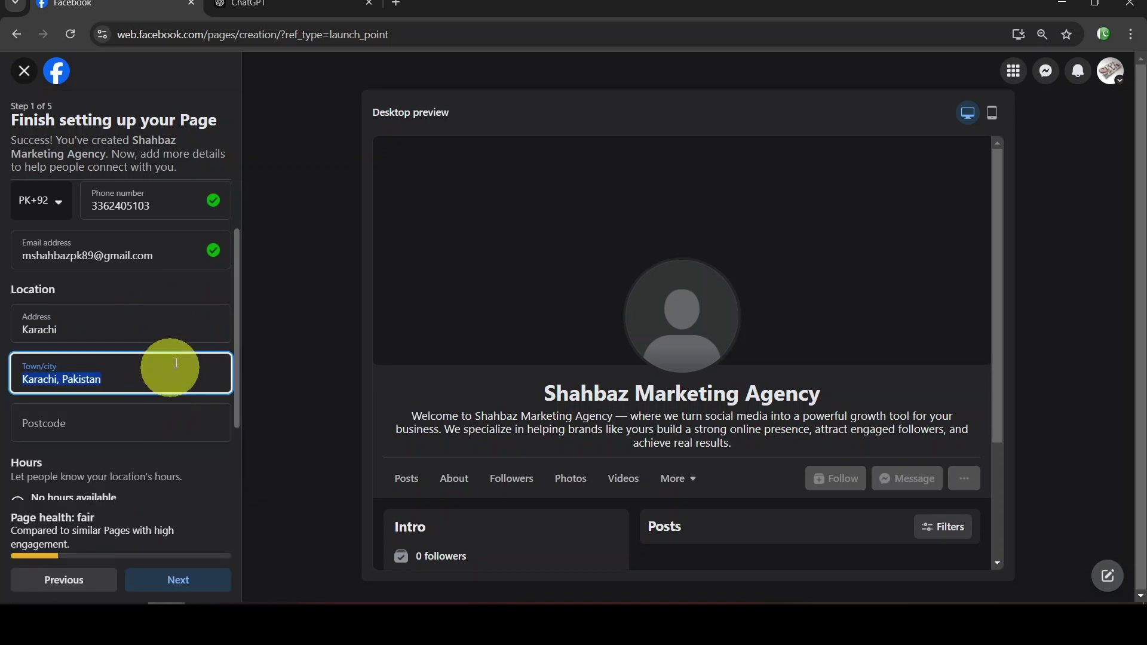
Fill in the Page's postcode, correcting a mistyped digit
click(170, 424)
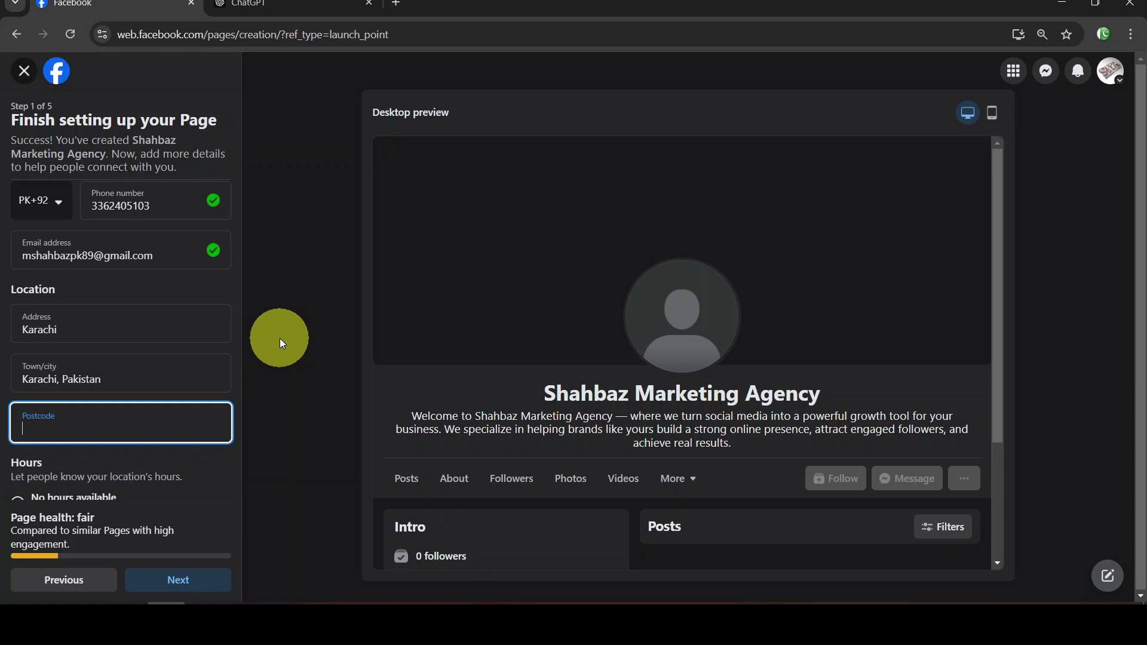
mouse_move(348, 3)
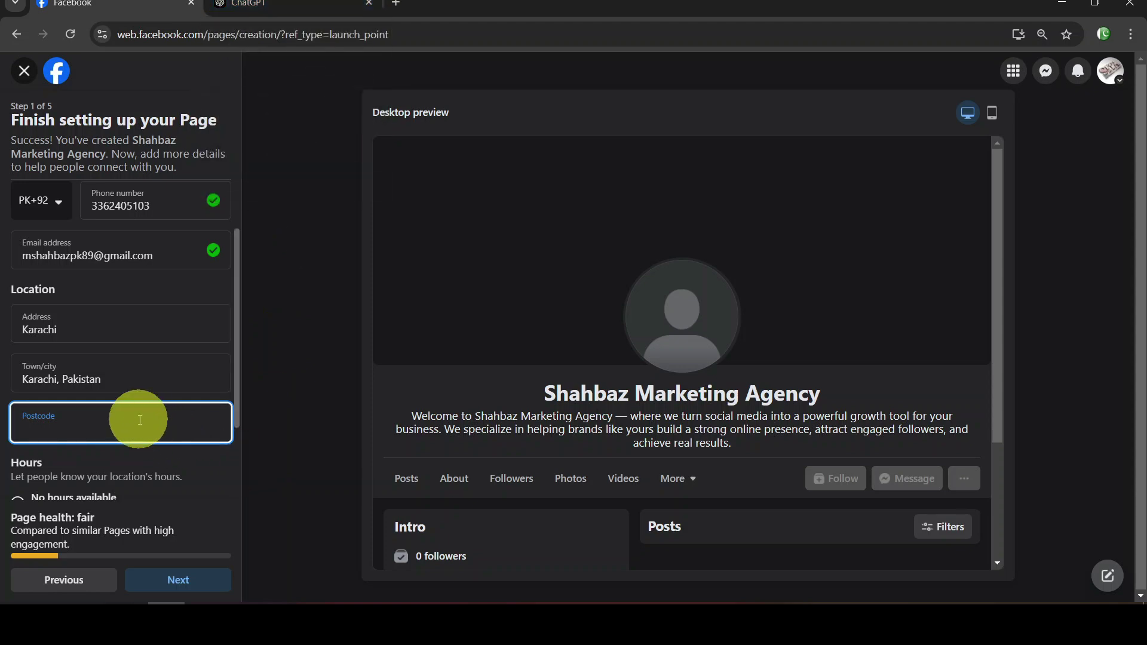
text(5)
key(BackSpace)
text(55070)
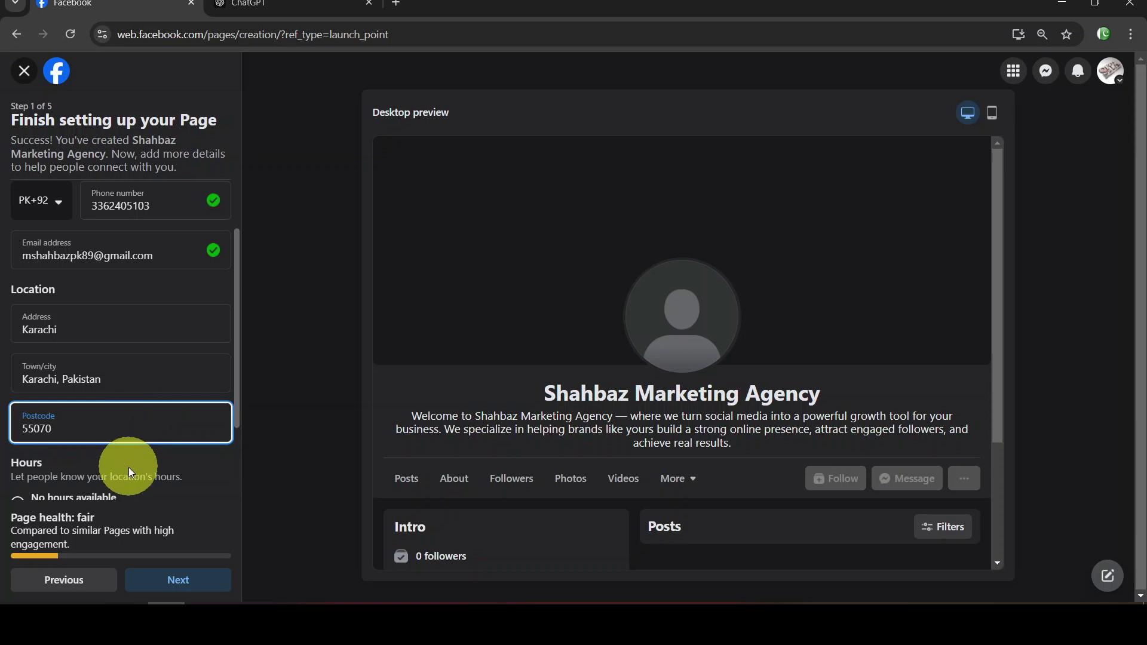
Select 'Always open' under Hours so the Page shows 24 hours every day
scroll(192, 461, down, 2)
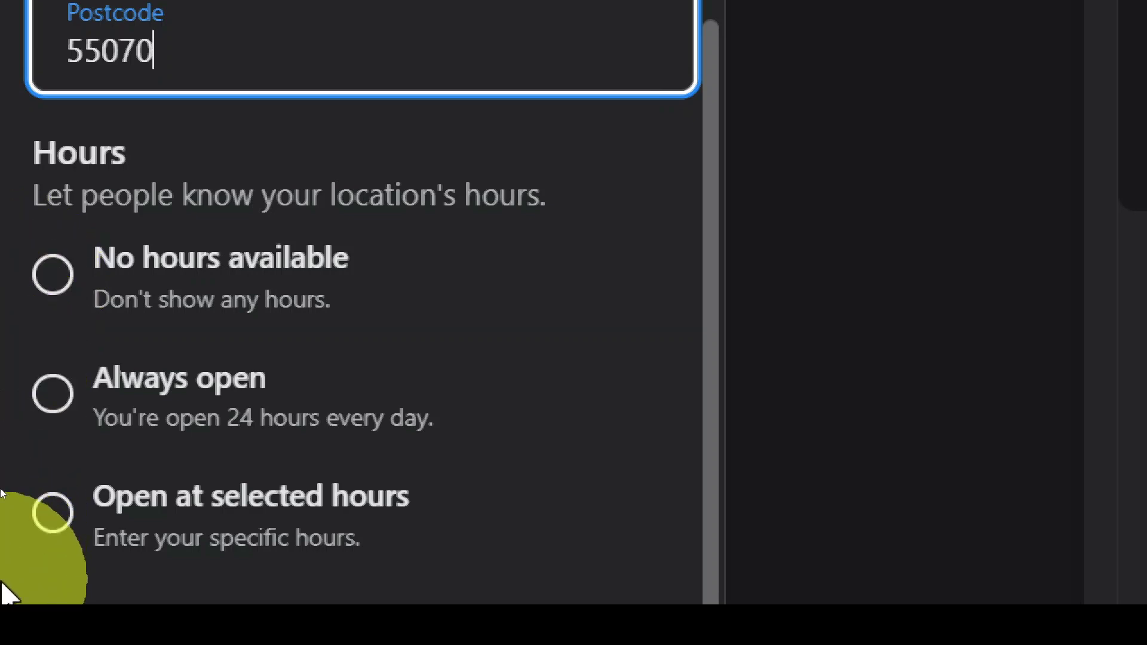
click(53, 392)
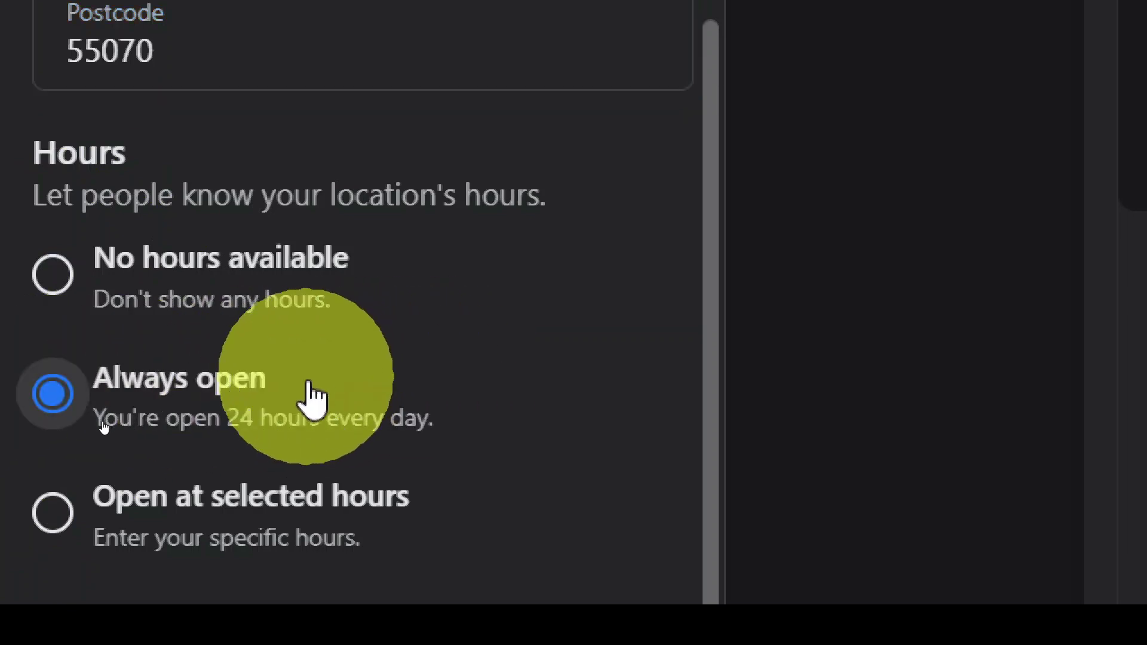
scroll(1, 512, down, 1)
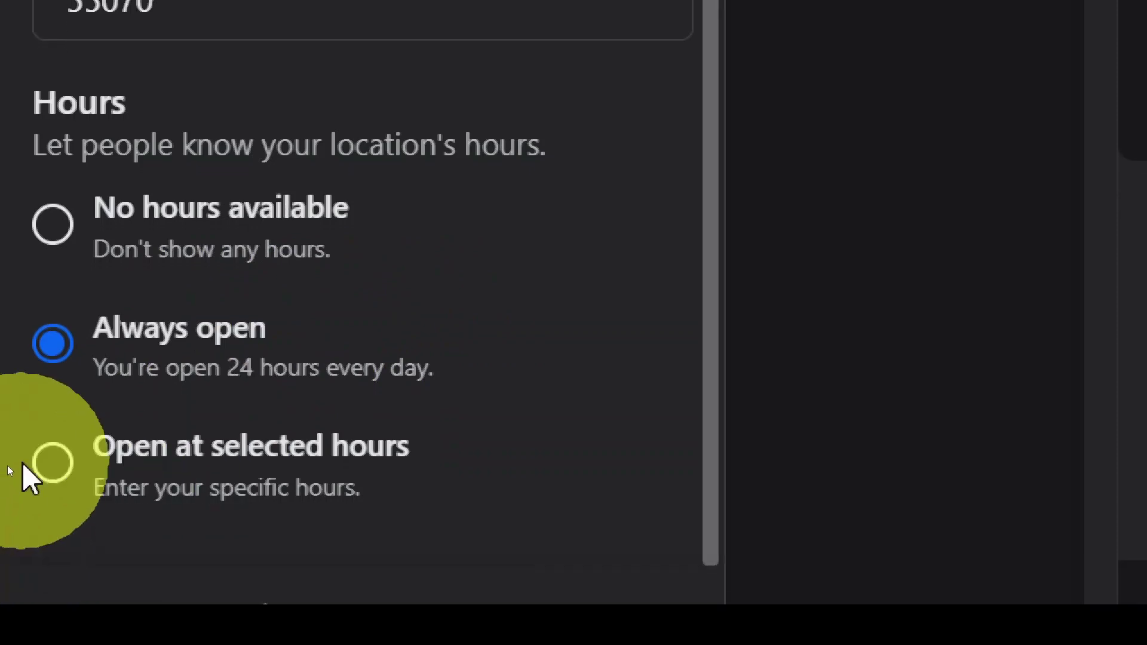
Switch to 'Open at selected hours' and set Monday from 09:00 to 20:00
click(50, 464)
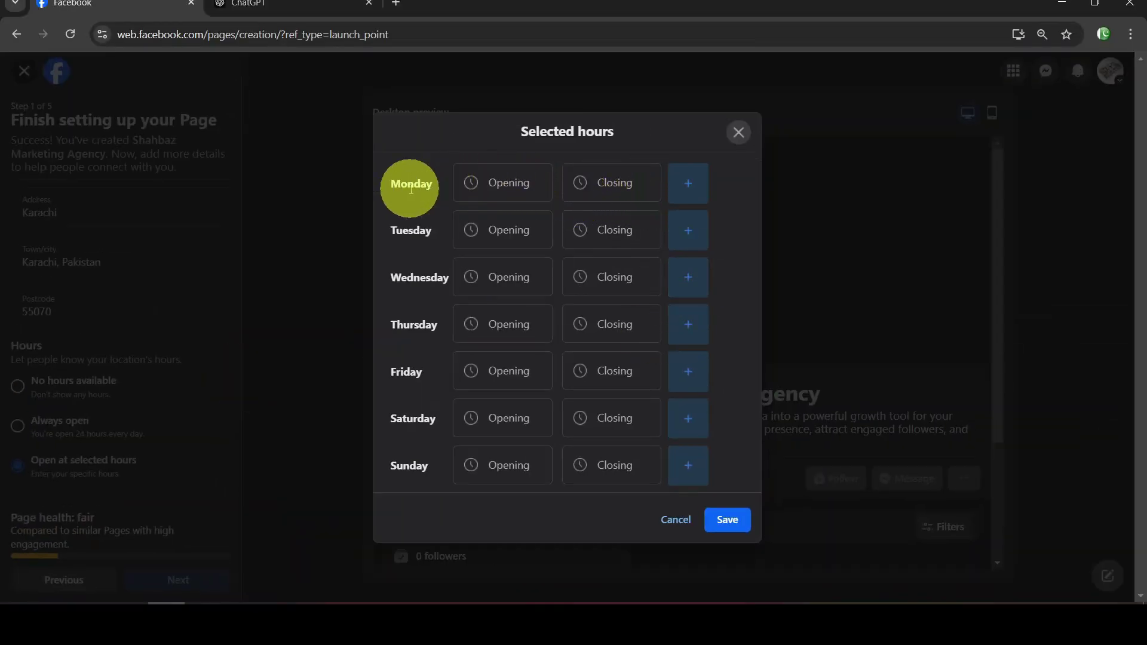
click(485, 180)
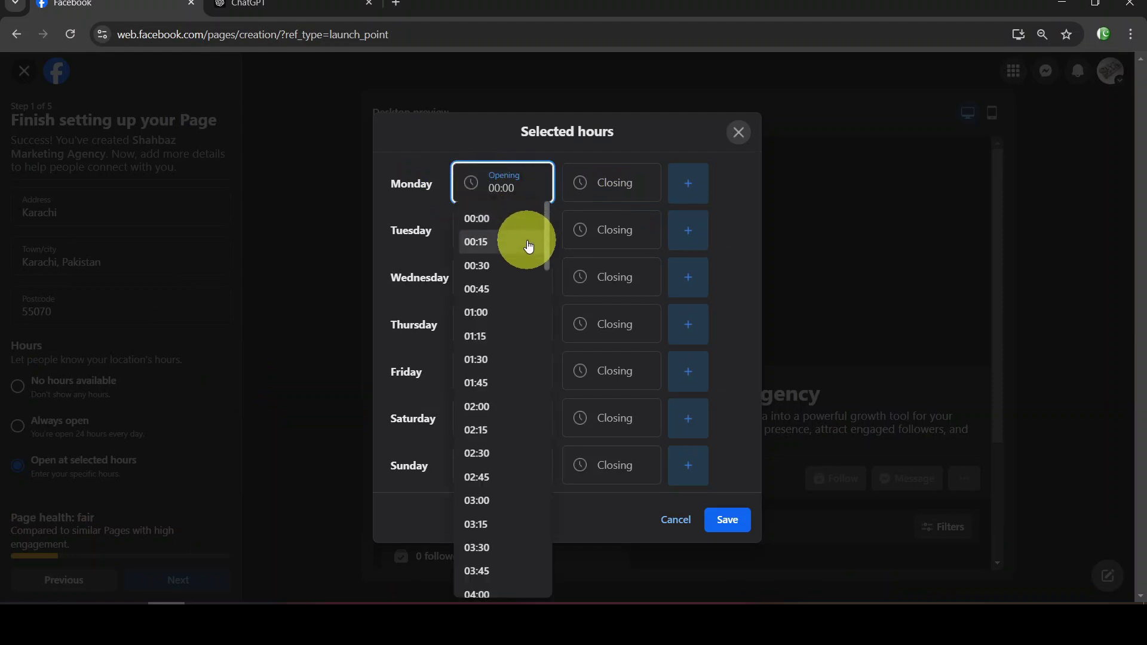
scroll(522, 327, down, 15)
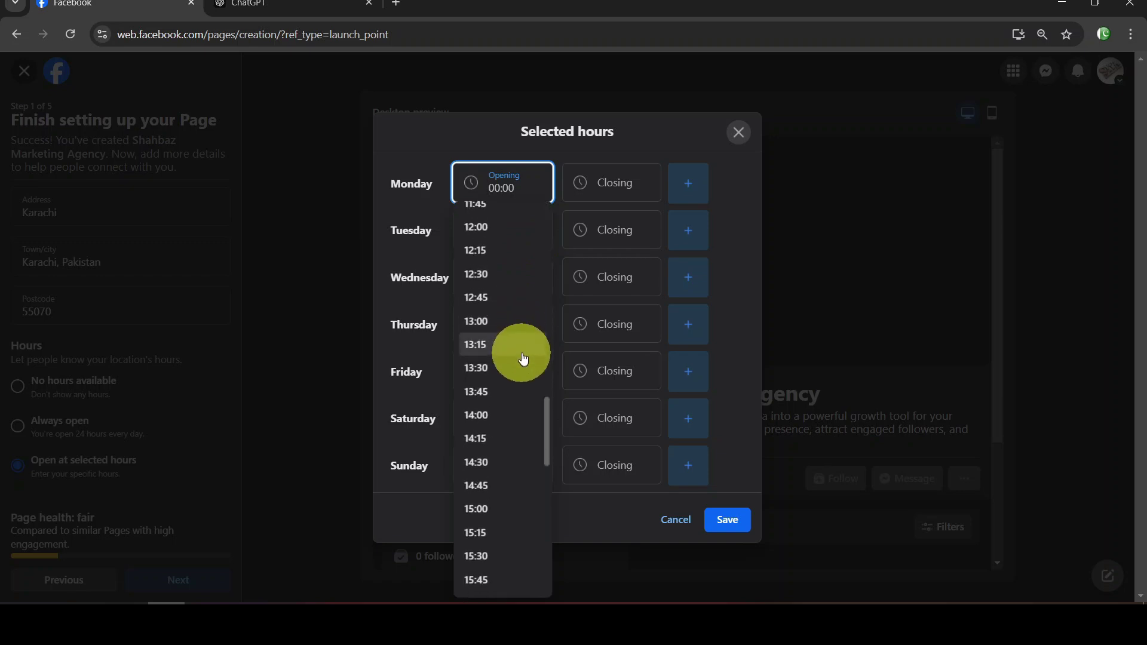
scroll(523, 359, up, 10)
scroll(522, 333, down, 5)
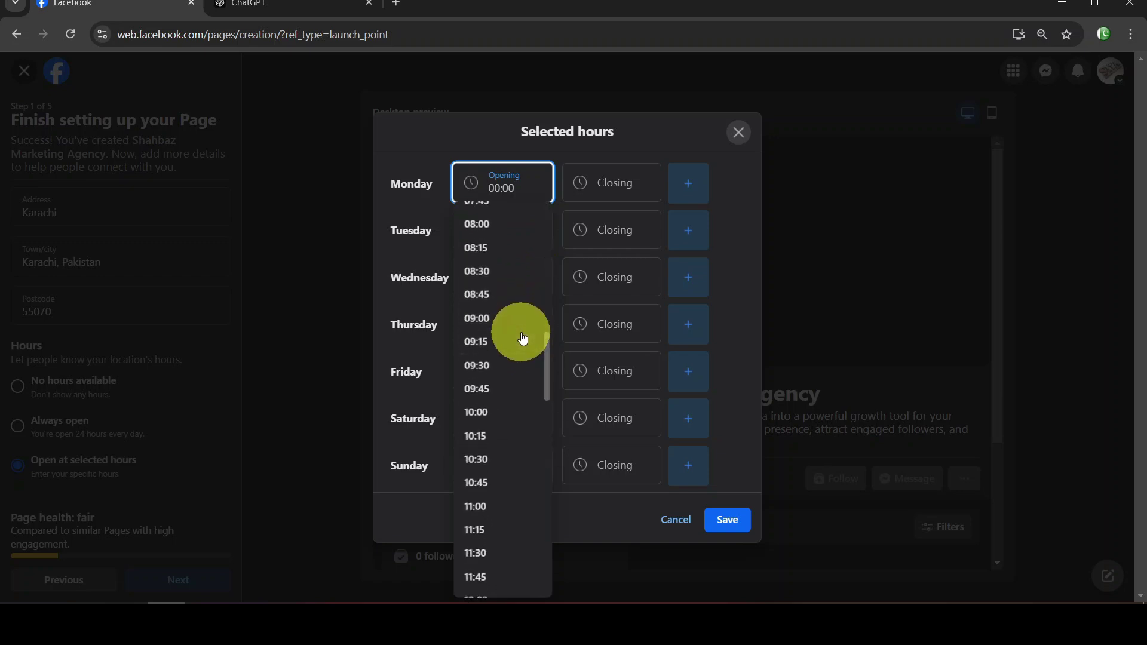
click(512, 316)
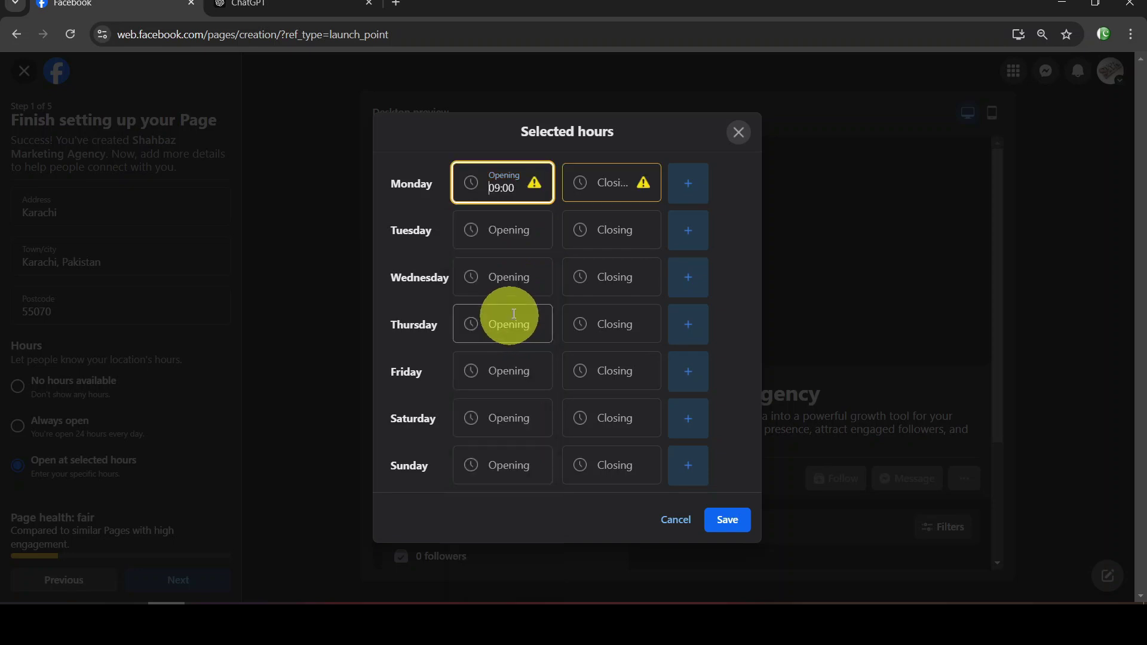
click(617, 182)
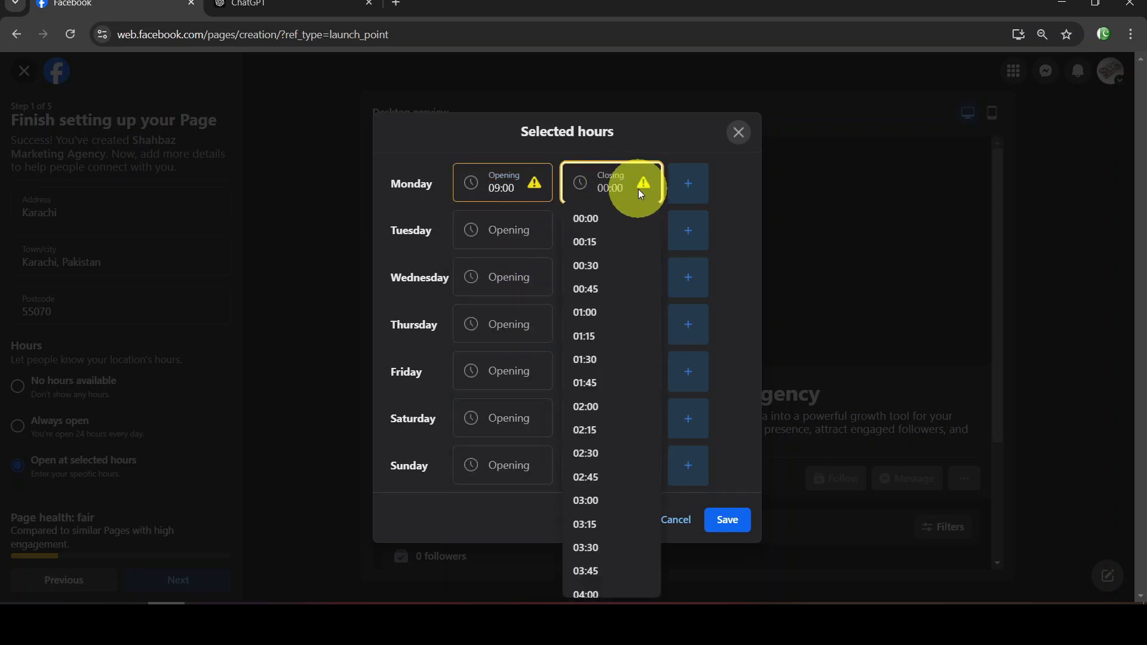
scroll(625, 279, down, 20)
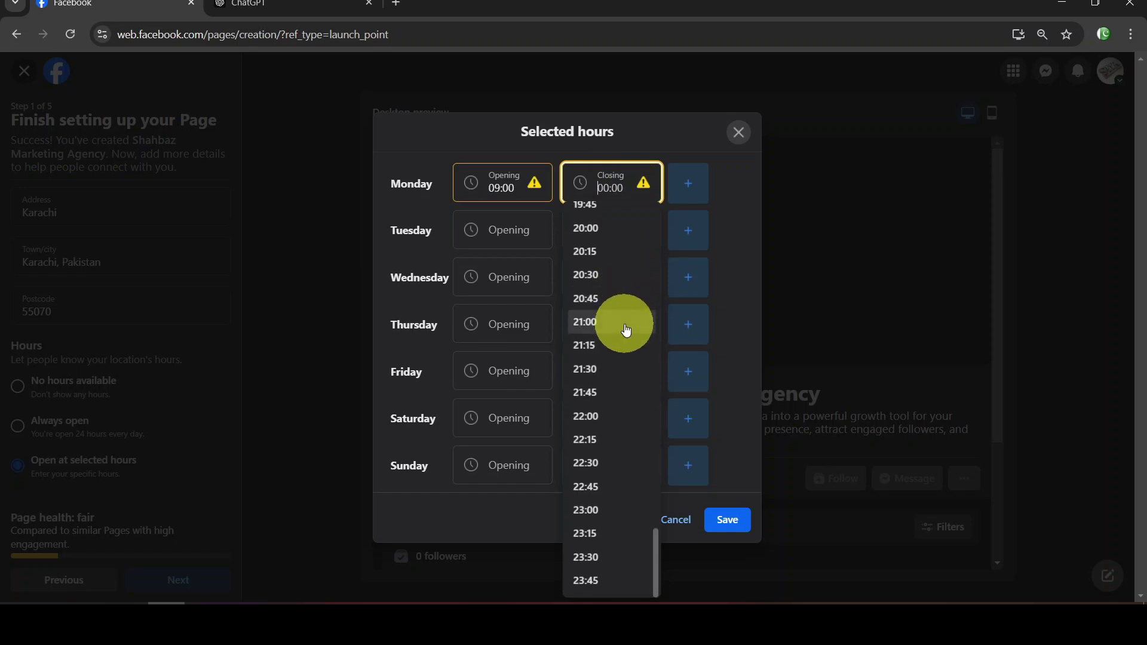
click(627, 232)
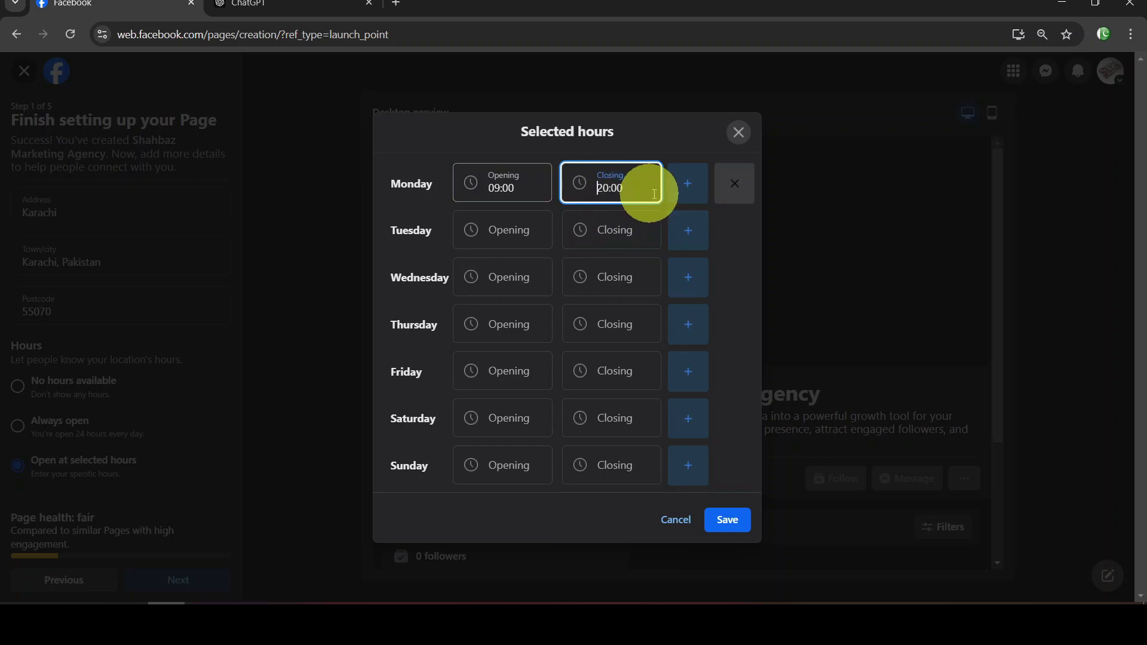
Add then remove an extra Monday time range, leaving Sunday's times unset
click(684, 199)
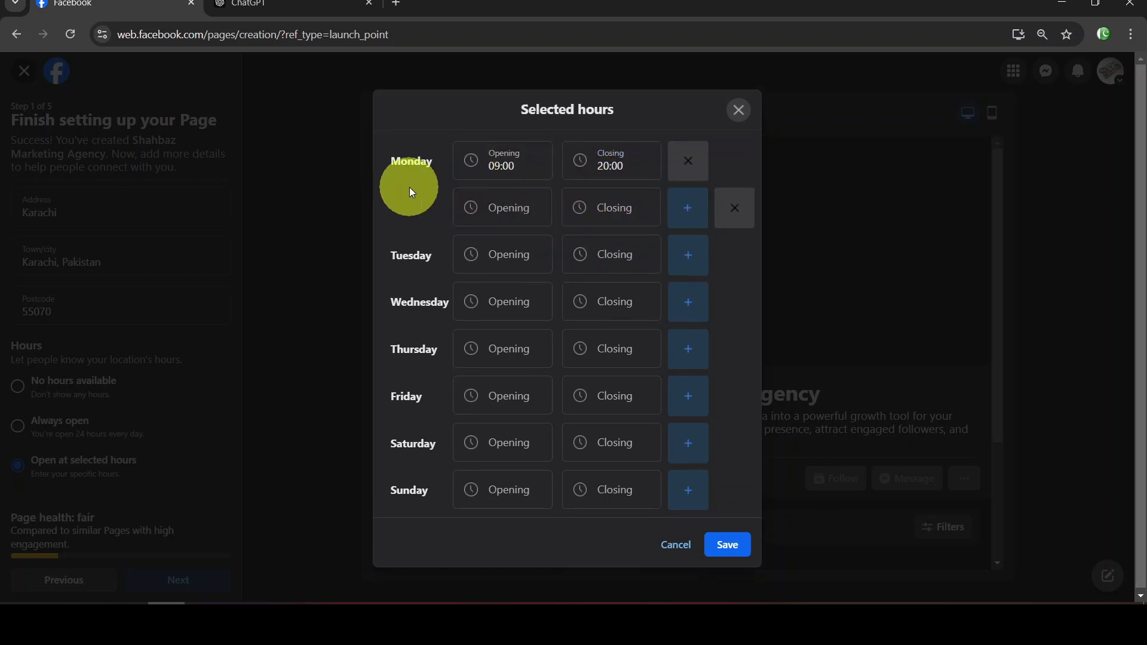
click(742, 221)
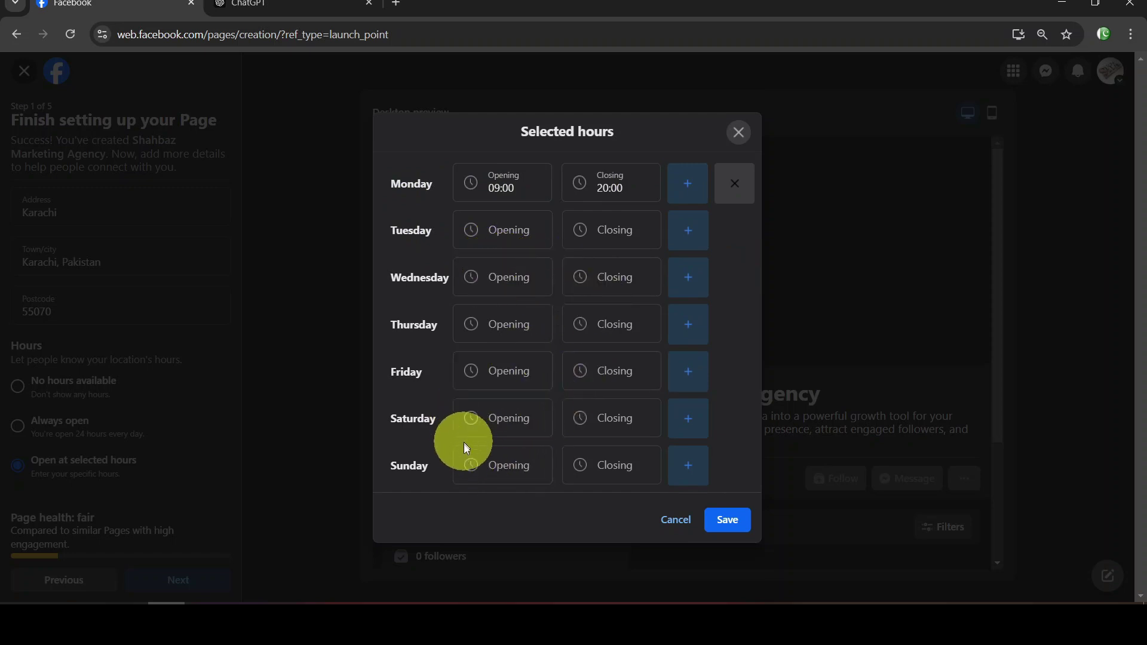
click(471, 476)
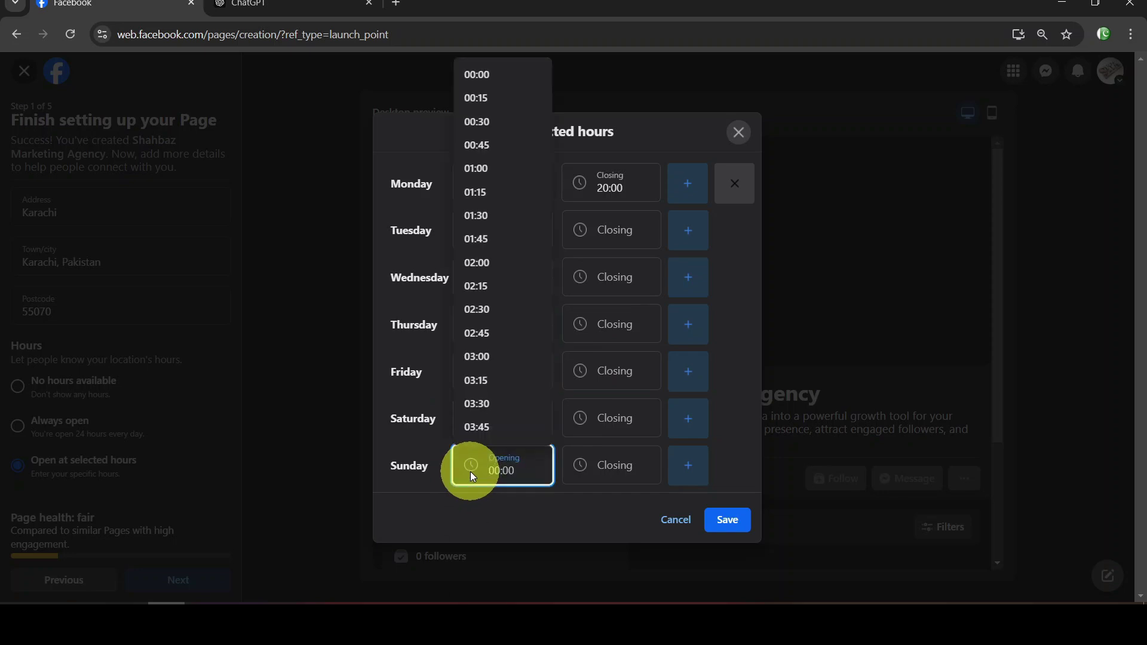
click(481, 496)
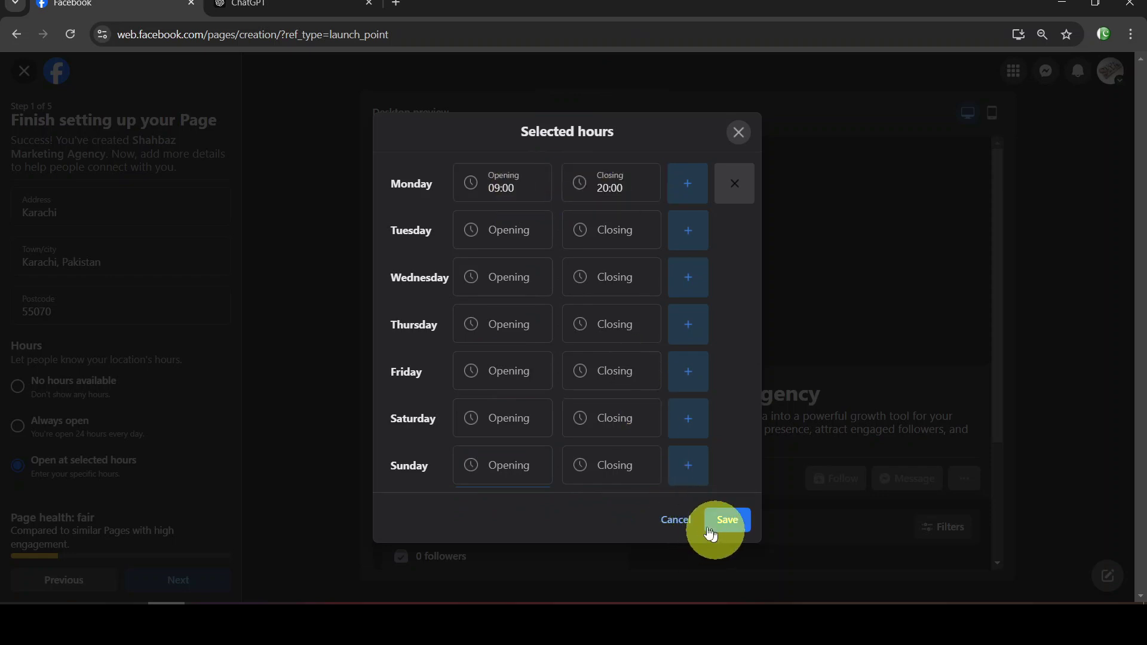
Cancel the Selected hours dialog, settle Hours on Always open, and continue to Customise your Page
click(675, 519)
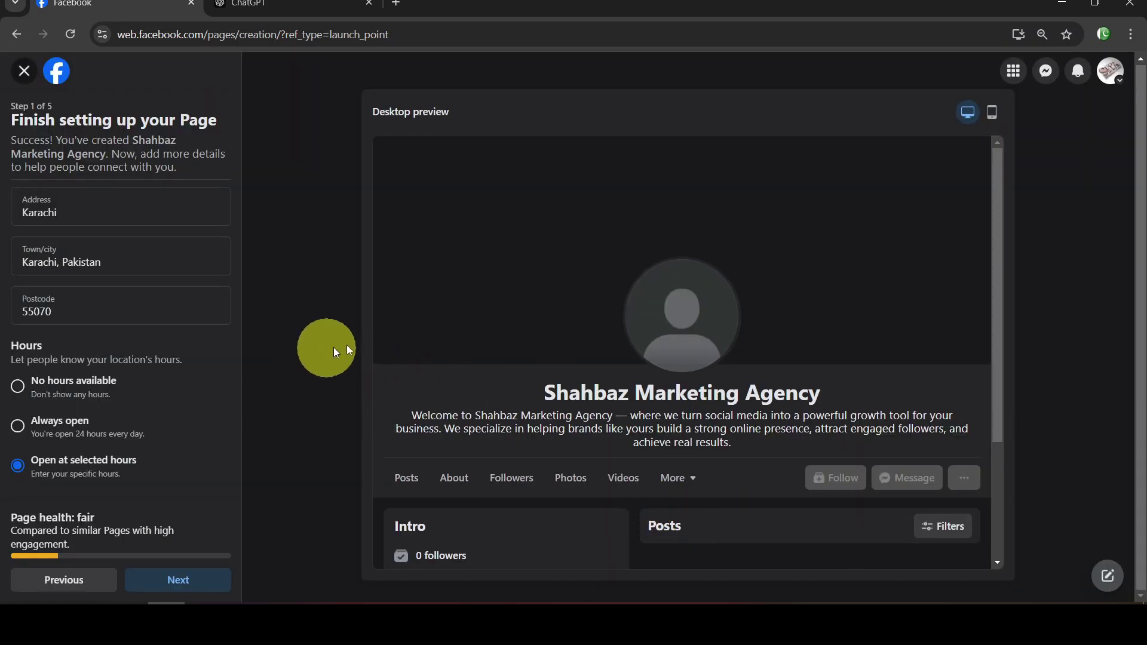
click(19, 426)
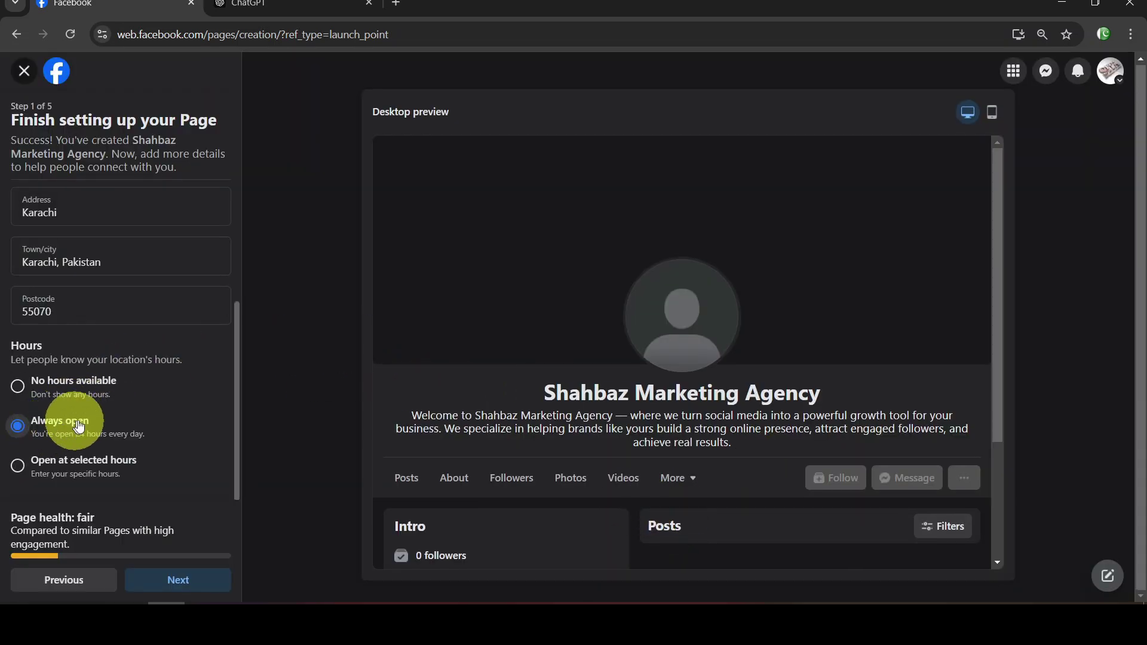
click(35, 395)
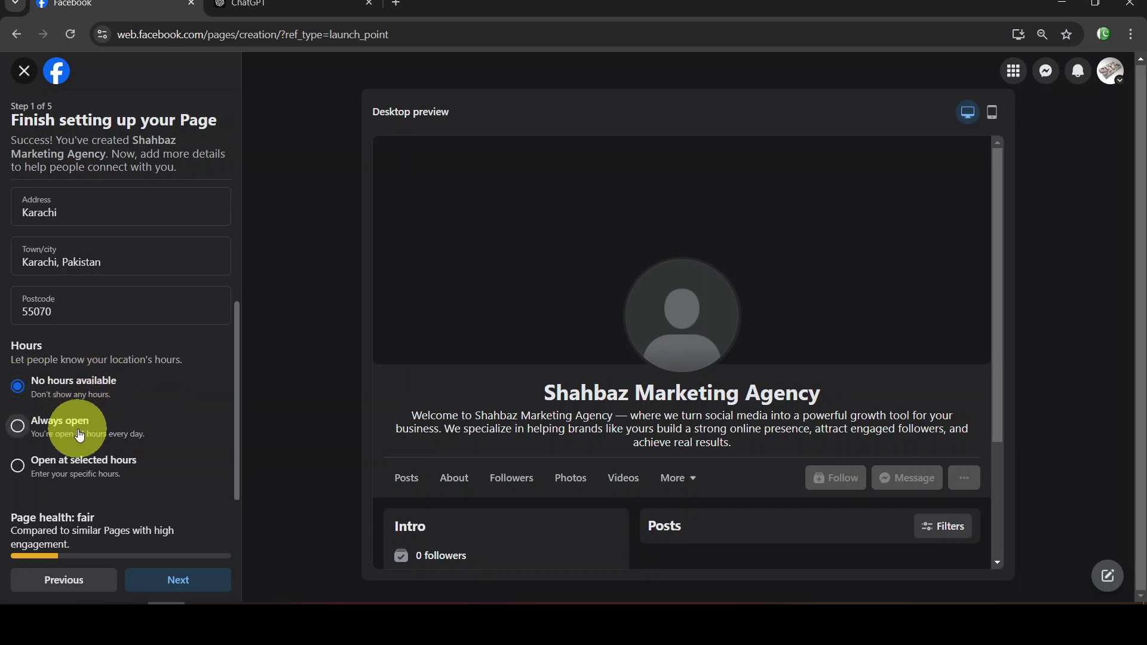
click(81, 467)
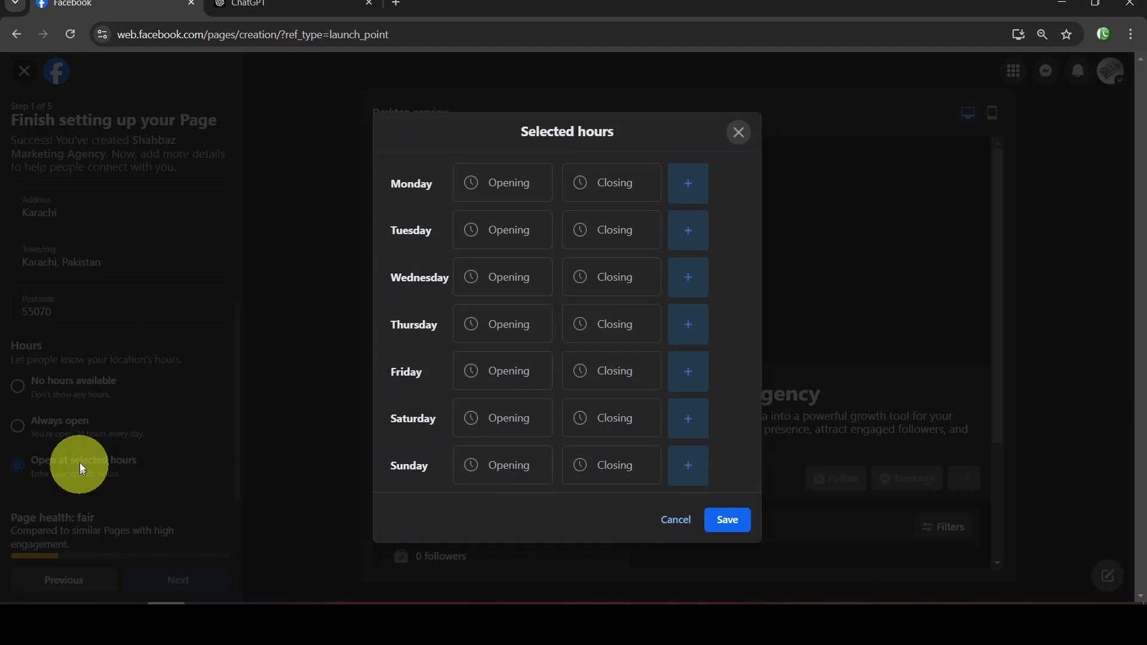
click(168, 418)
click(71, 423)
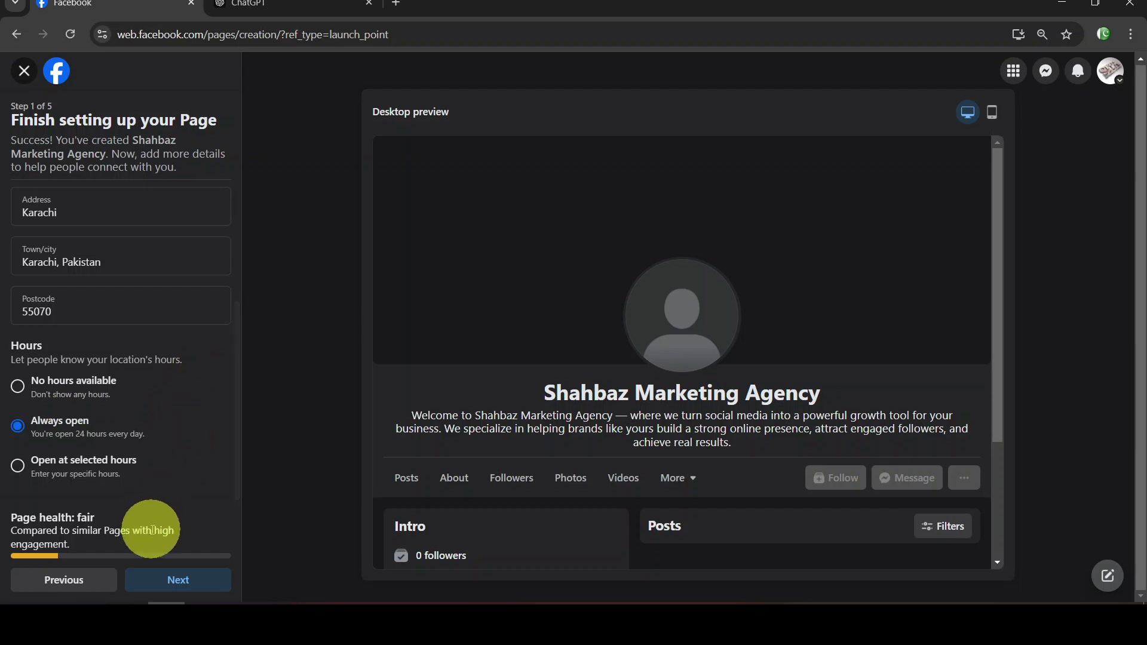
click(188, 580)
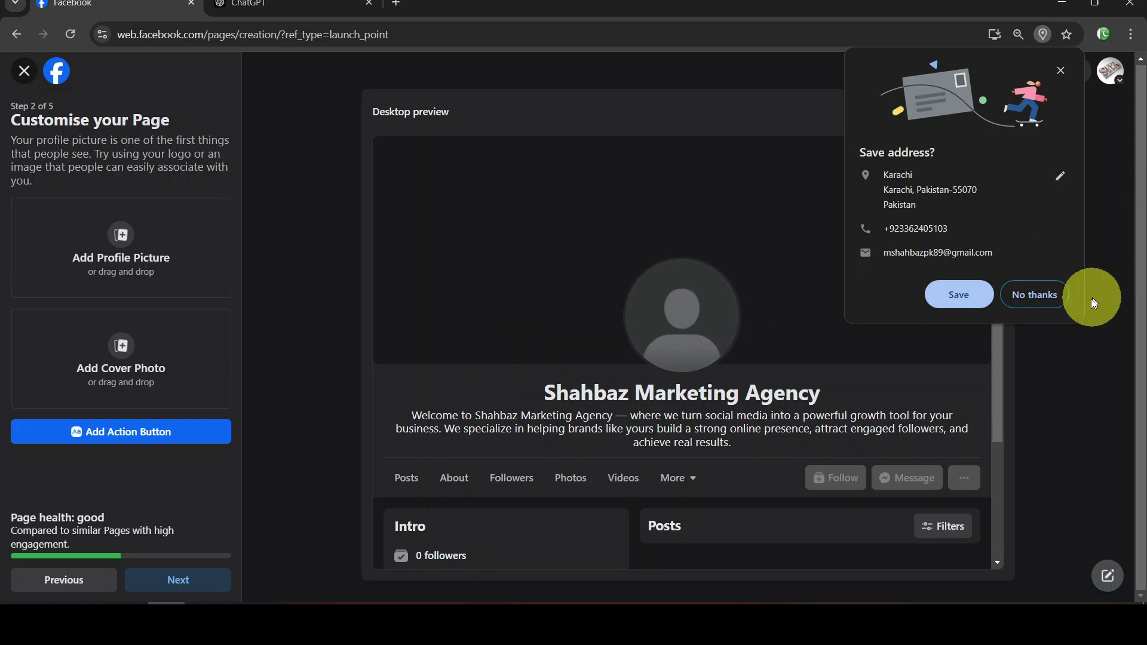
Decline saving the address and upload Round PNG LOGO with Red Background copy(0).png from E:\SITA New Logo as profile picture
click(1035, 293)
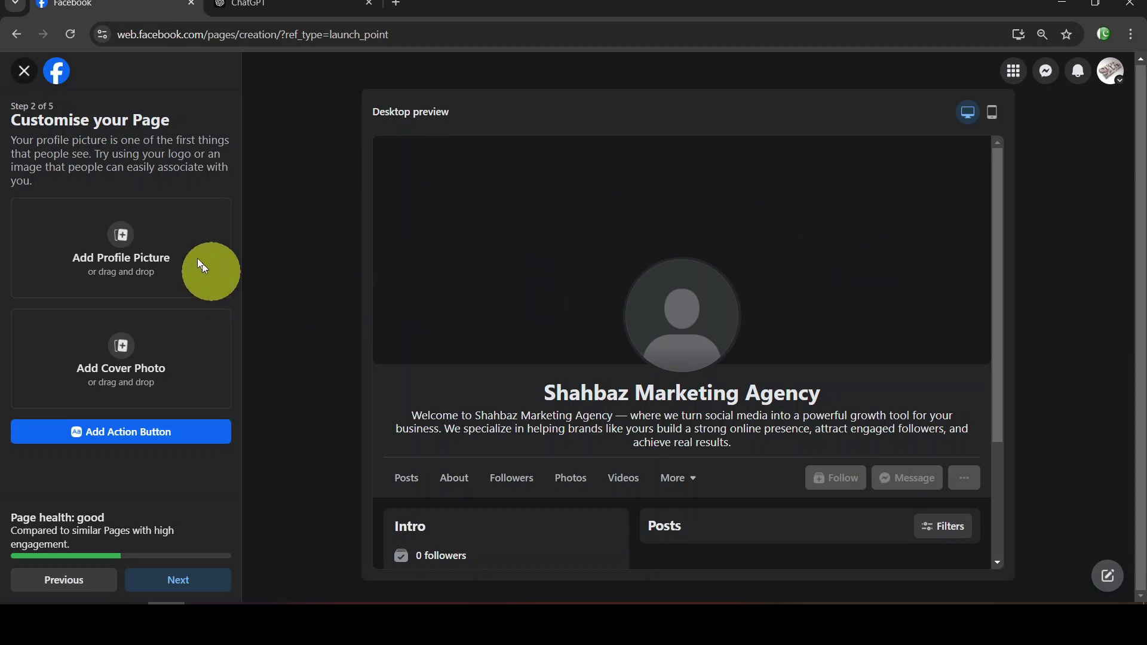
click(113, 237)
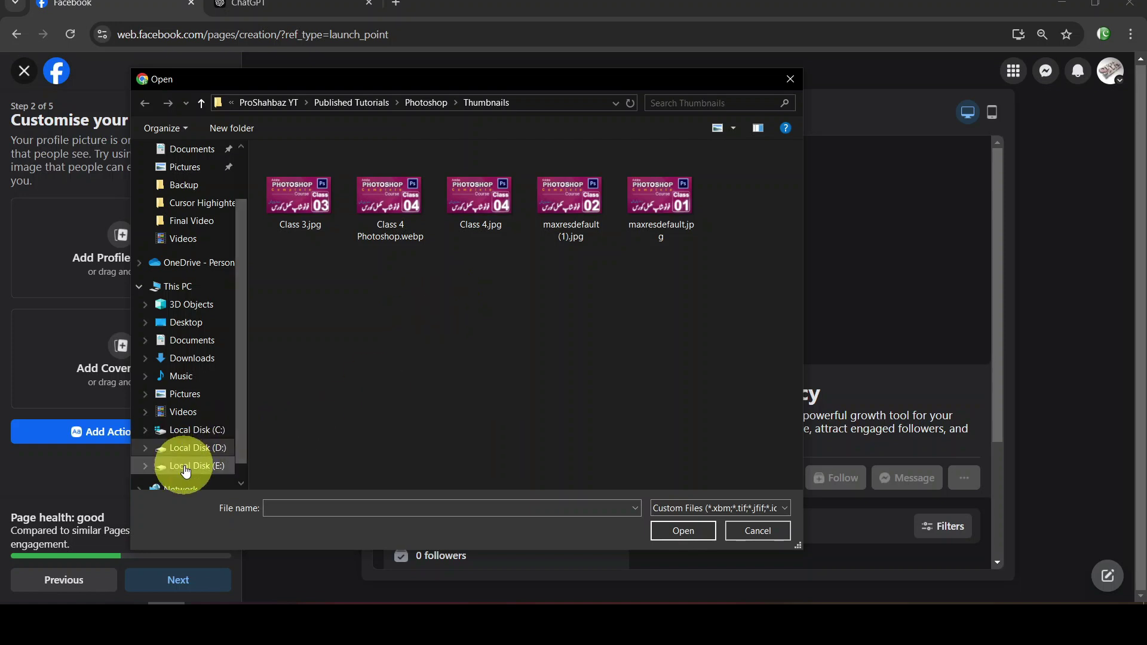
click(186, 470)
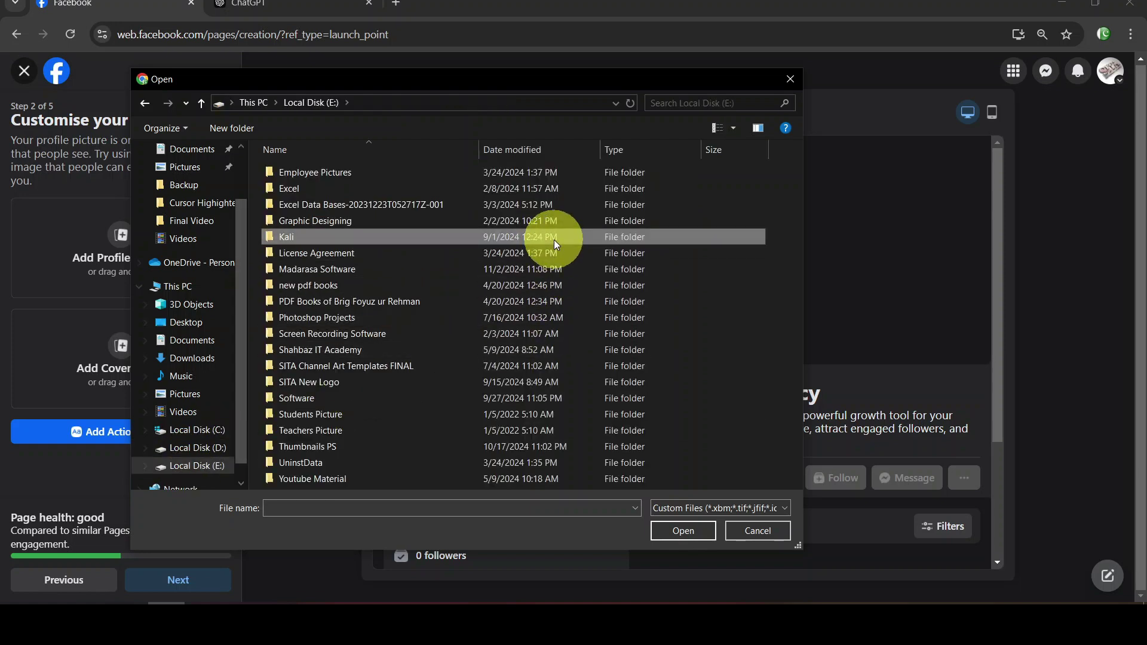
key(s)
key(s)
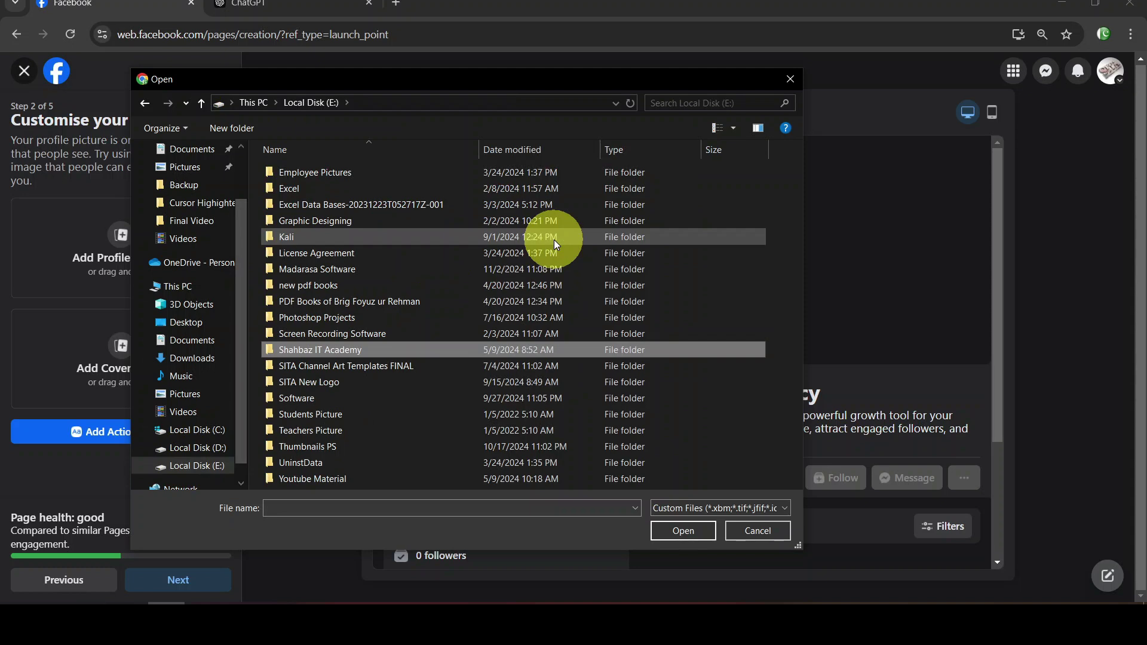
key(s)
key(s)
key(Return)
key(s)
key(r)
key(r)
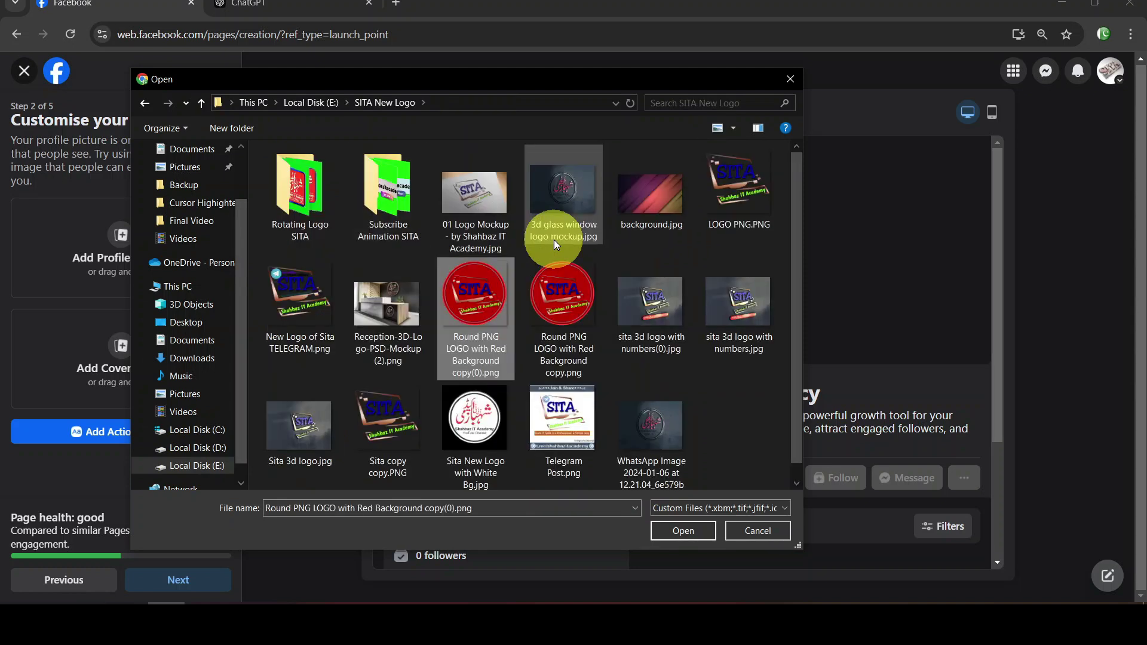
key(Return)
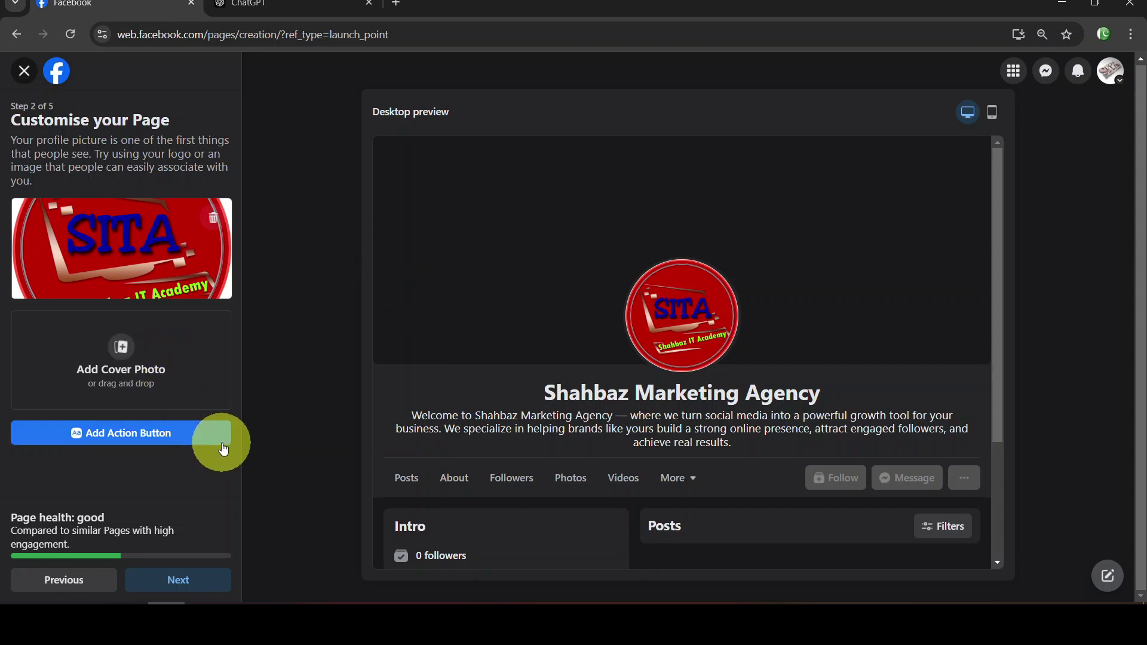
Start adding a cover photo and browse to the FB Cover Photo folder on Local Disk (D:)
click(118, 357)
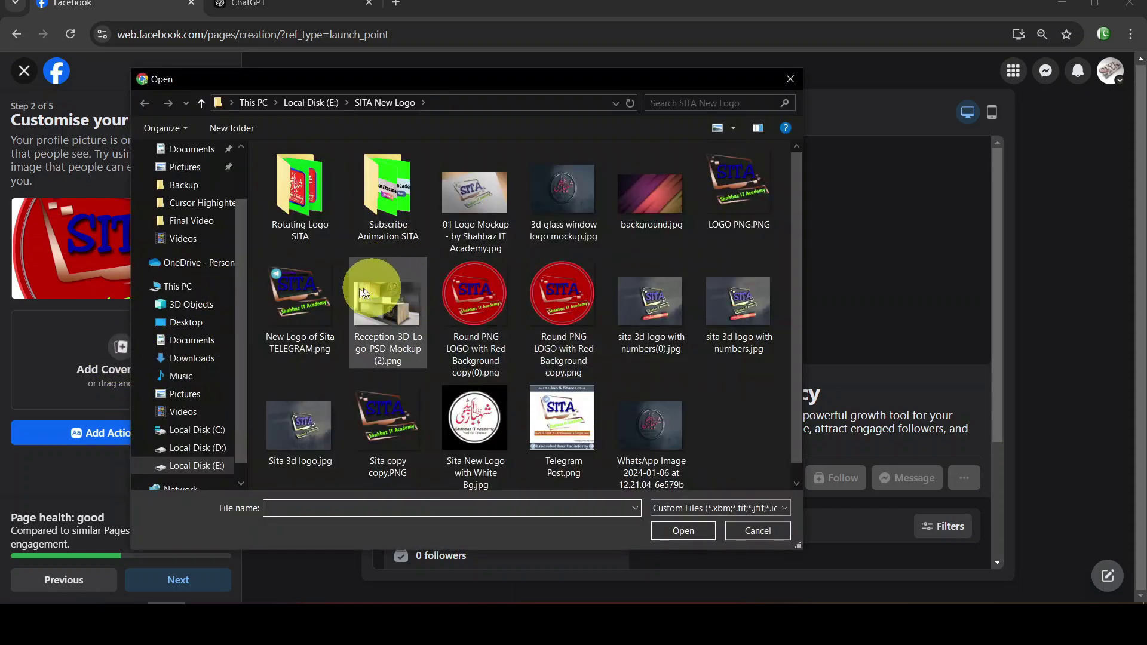
click(319, 306)
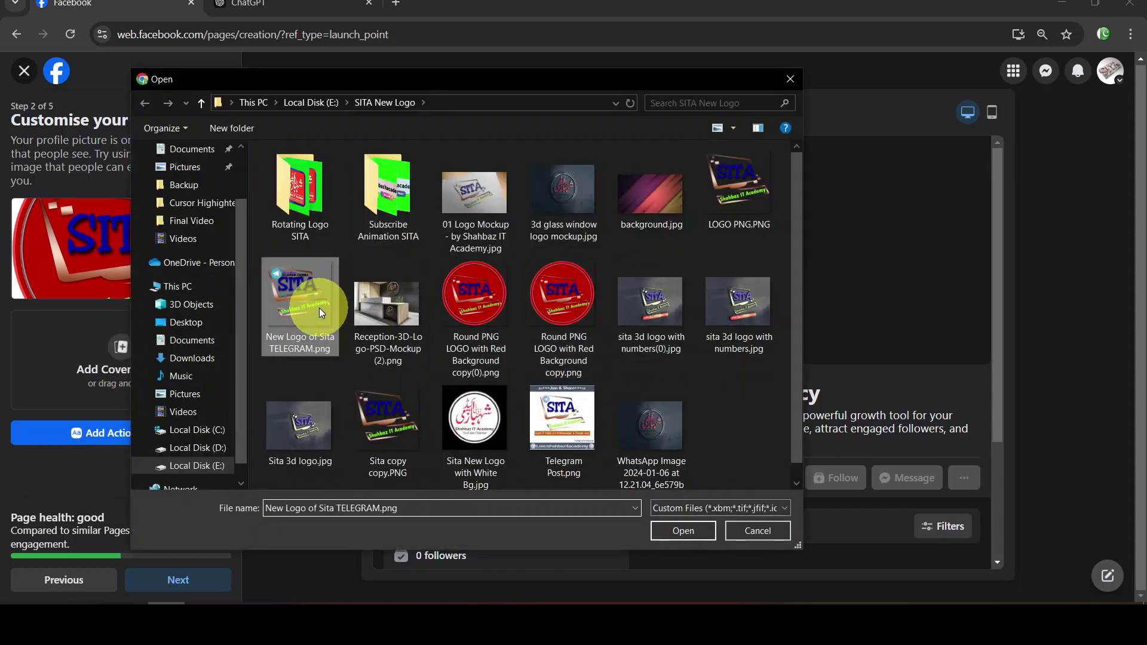
key(BackSpace)
key(BackSpace)
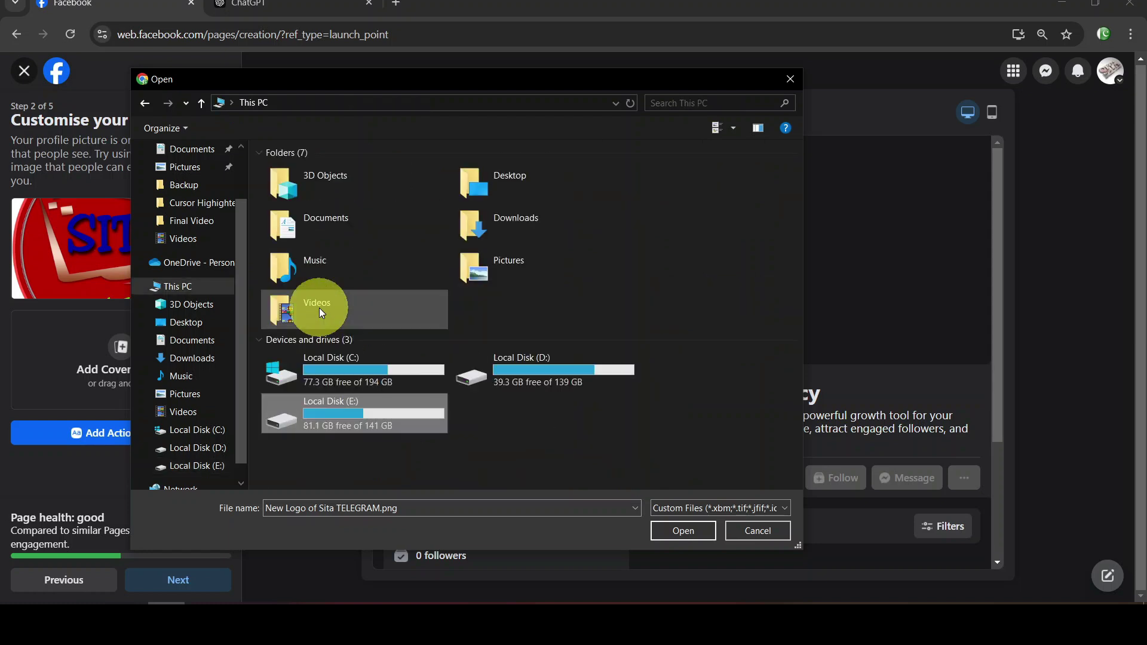
key(Left)
key(Return)
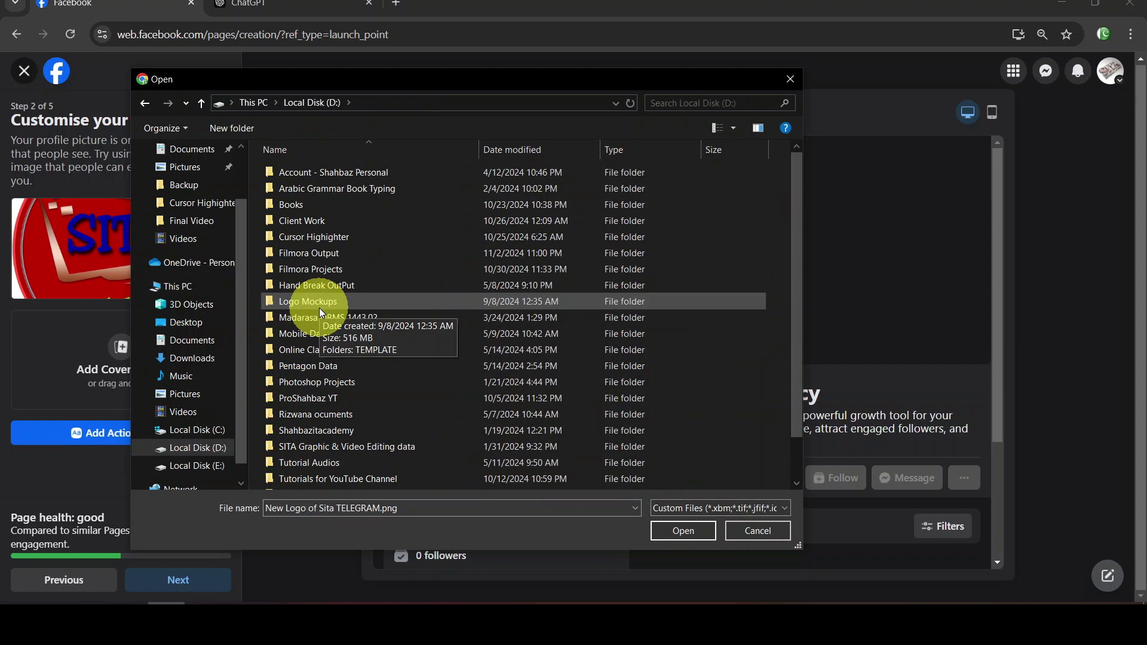
key(c)
key(Return)
key(y)
key(Return)
key(h)
key(Return)
key(f)
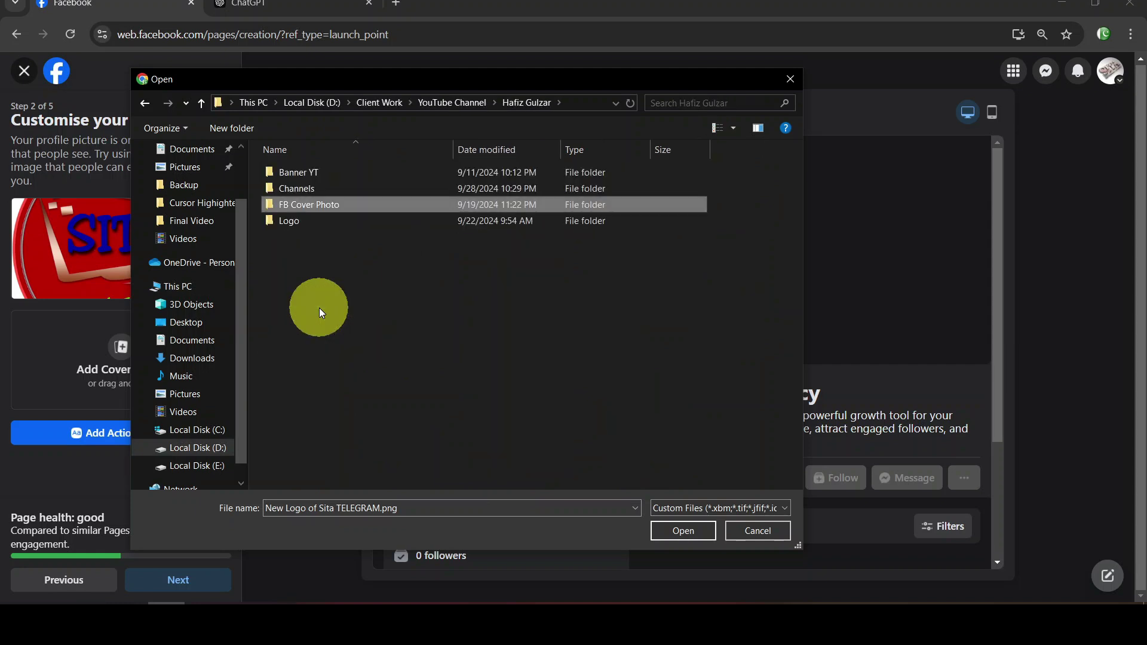
key(Return)
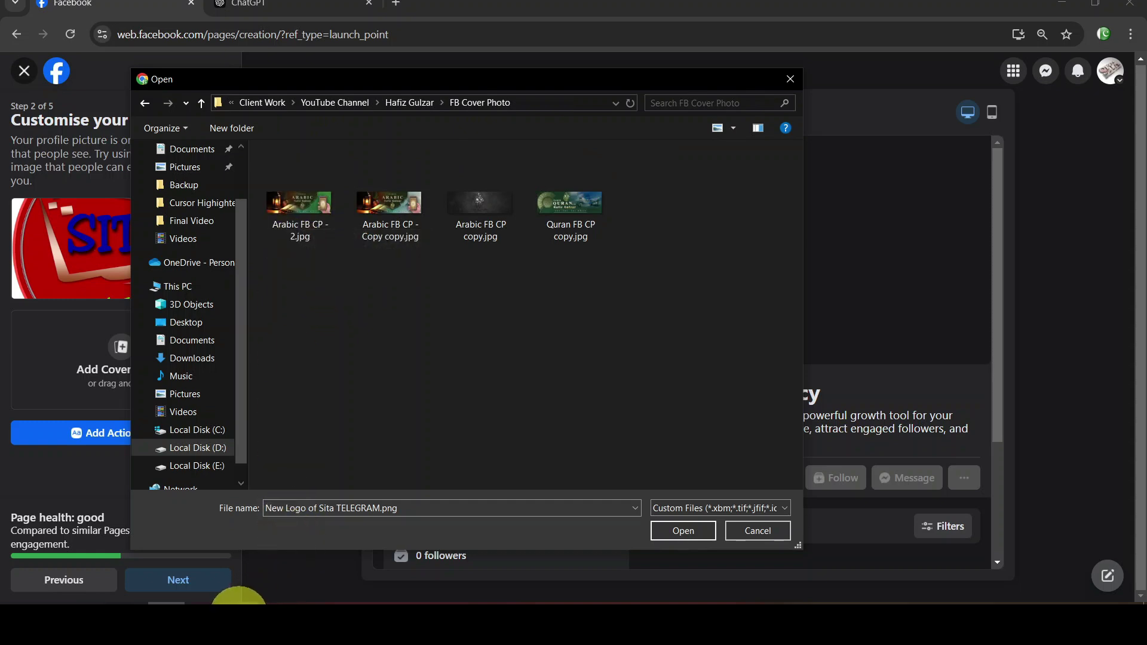
Close the cover-photo file picker without choosing an image and open a new browser tab
click(14, 621)
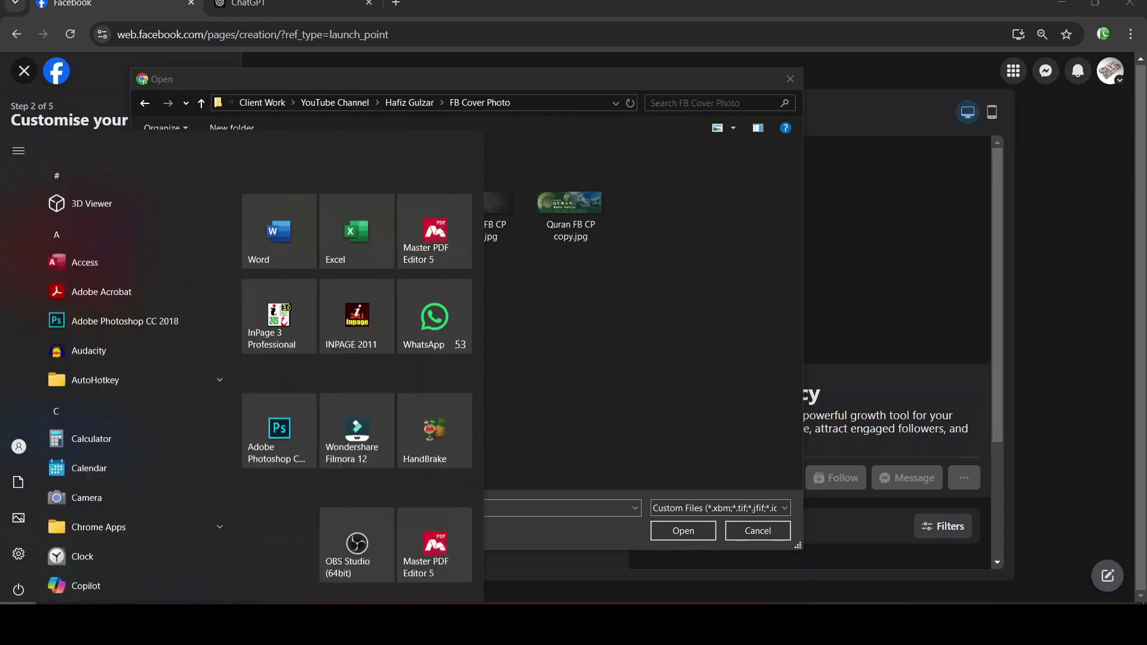
click(14, 621)
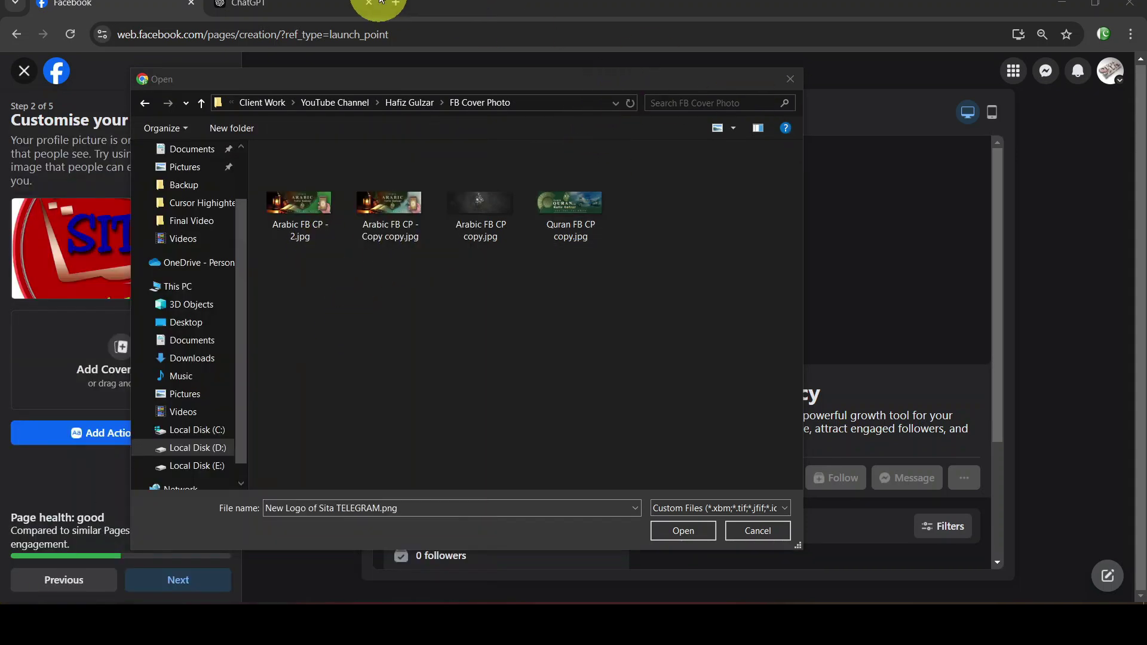
click(399, 3)
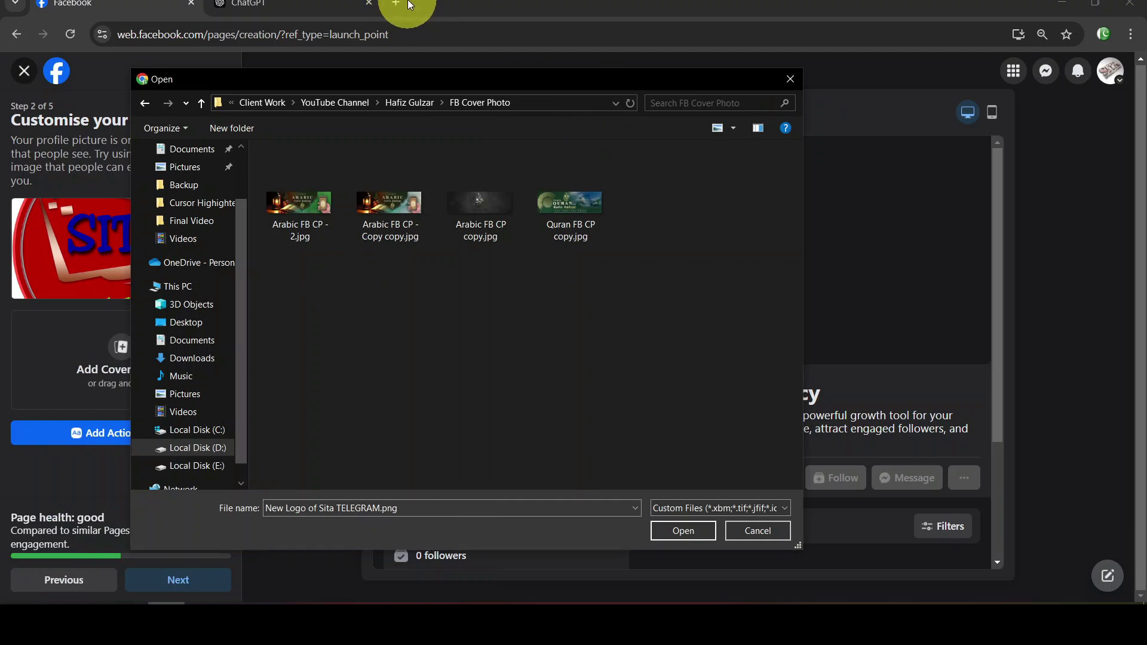
click(407, 6)
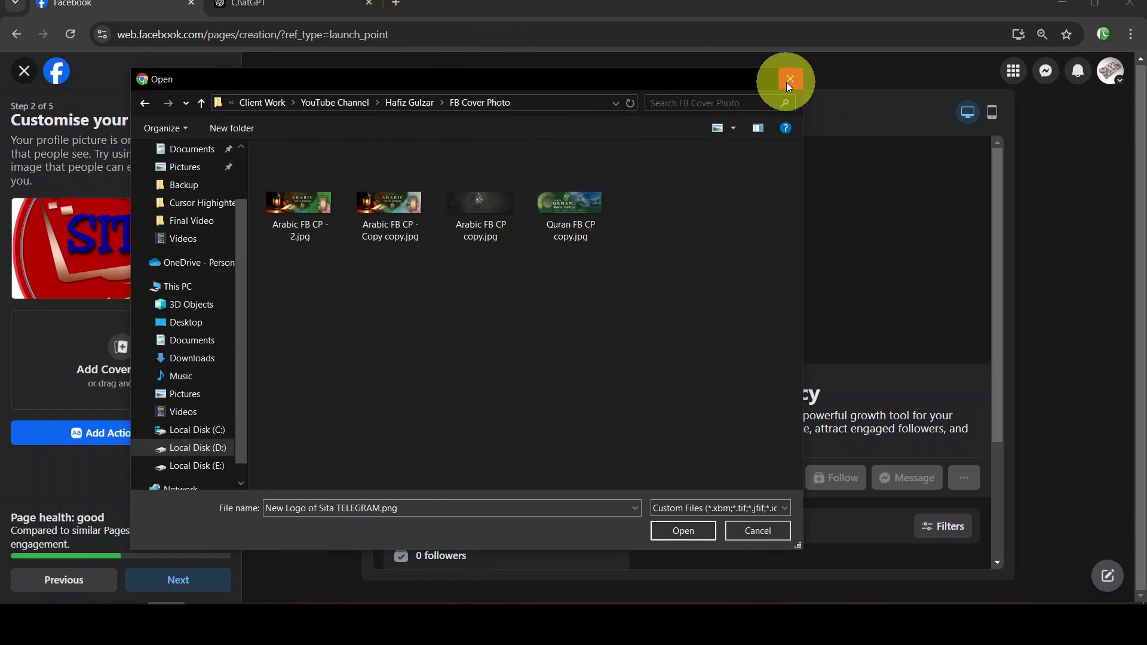
click(788, 80)
click(397, 3)
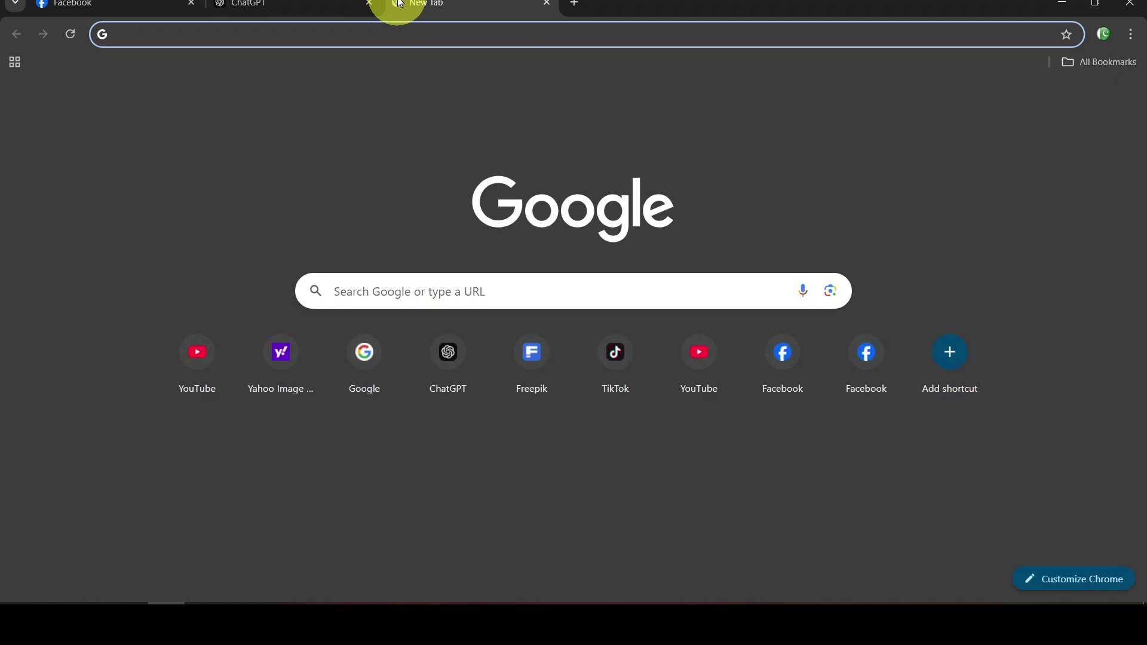
Search Google for 'facebook cover page size', which returns 851 x 315 pixels
text(goo)
key(Return)
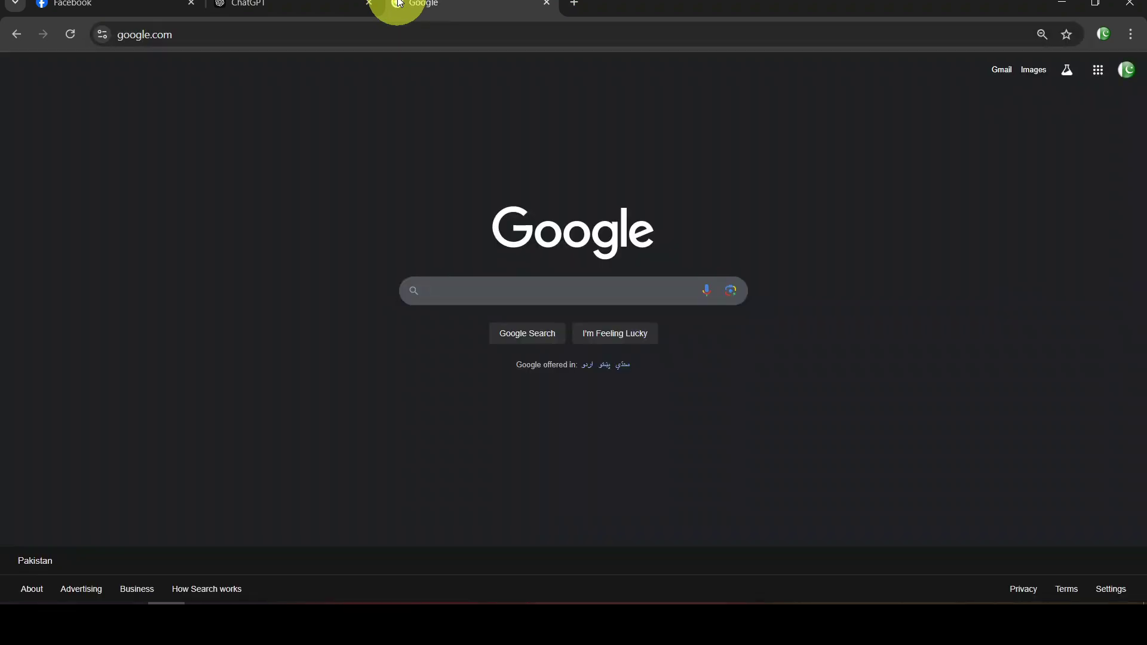
text(facebook )
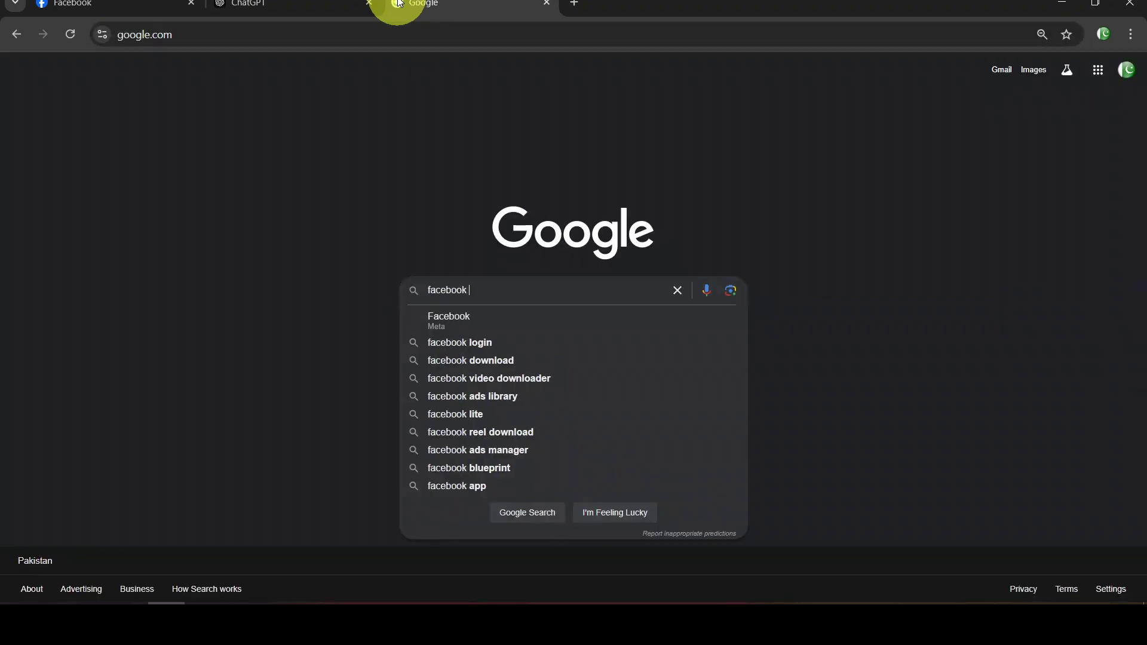
text(cover page size)
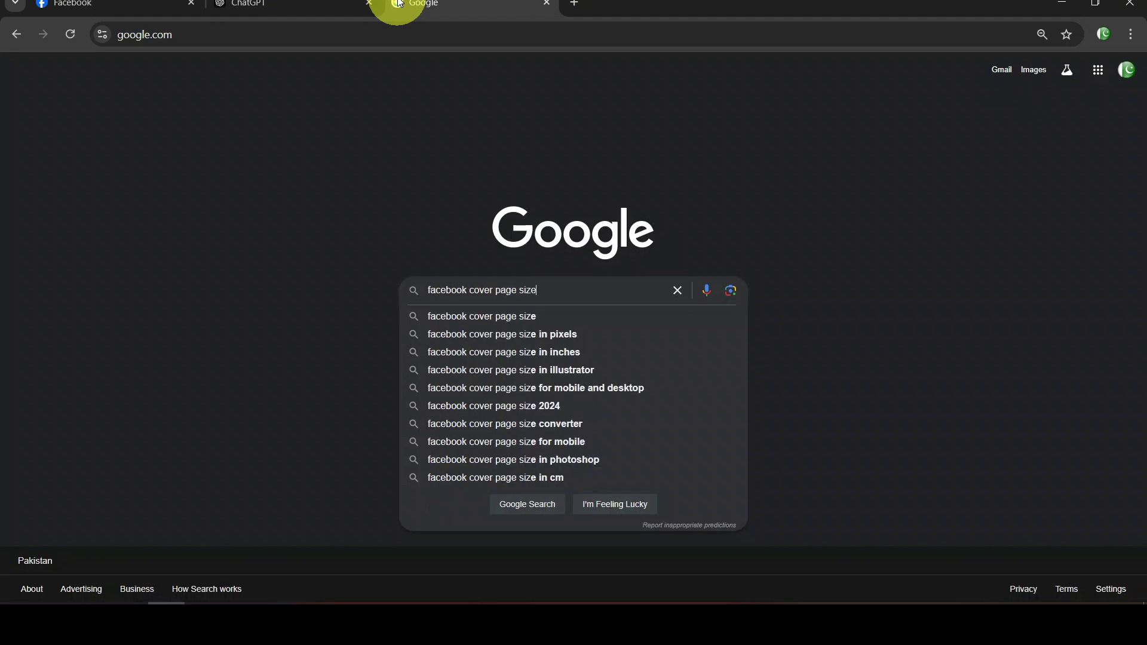
key(Return)
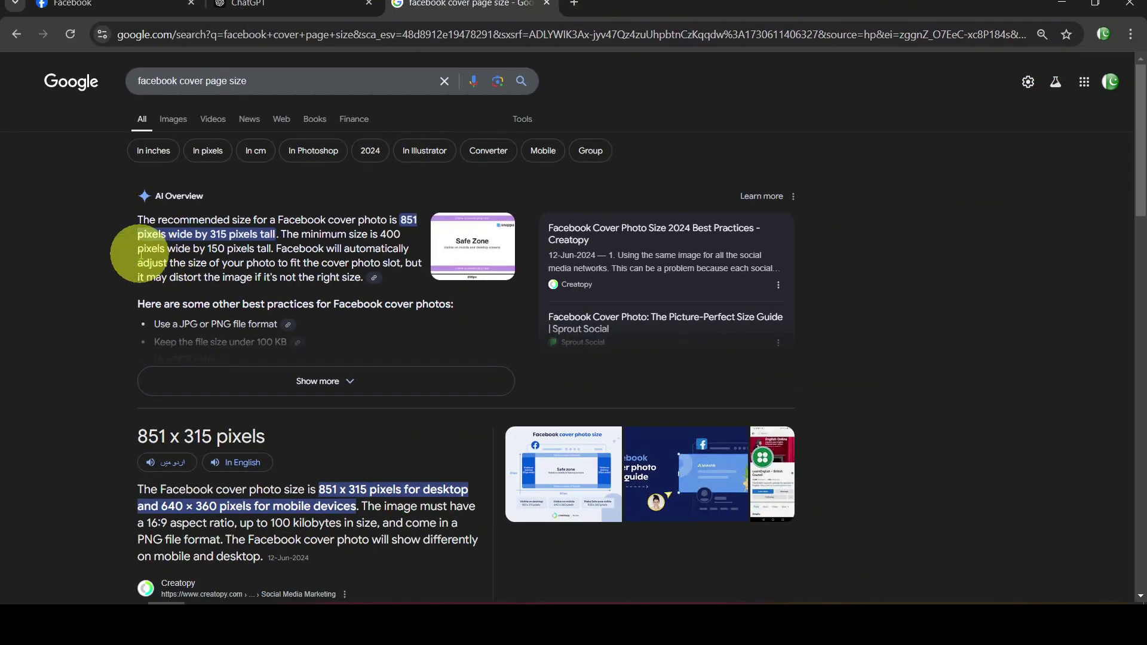
click(16, 615)
Launch Photoshop, create a blank 851 × 315 px landscape document at 72 ppi, then close it
click(293, 382)
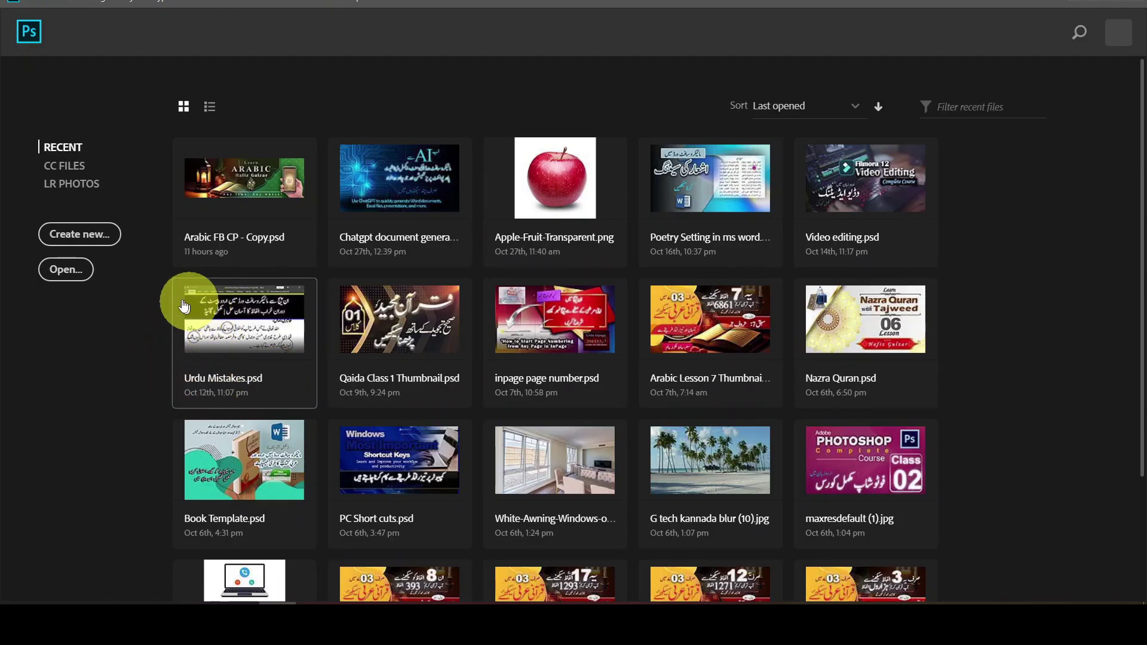
click(98, 234)
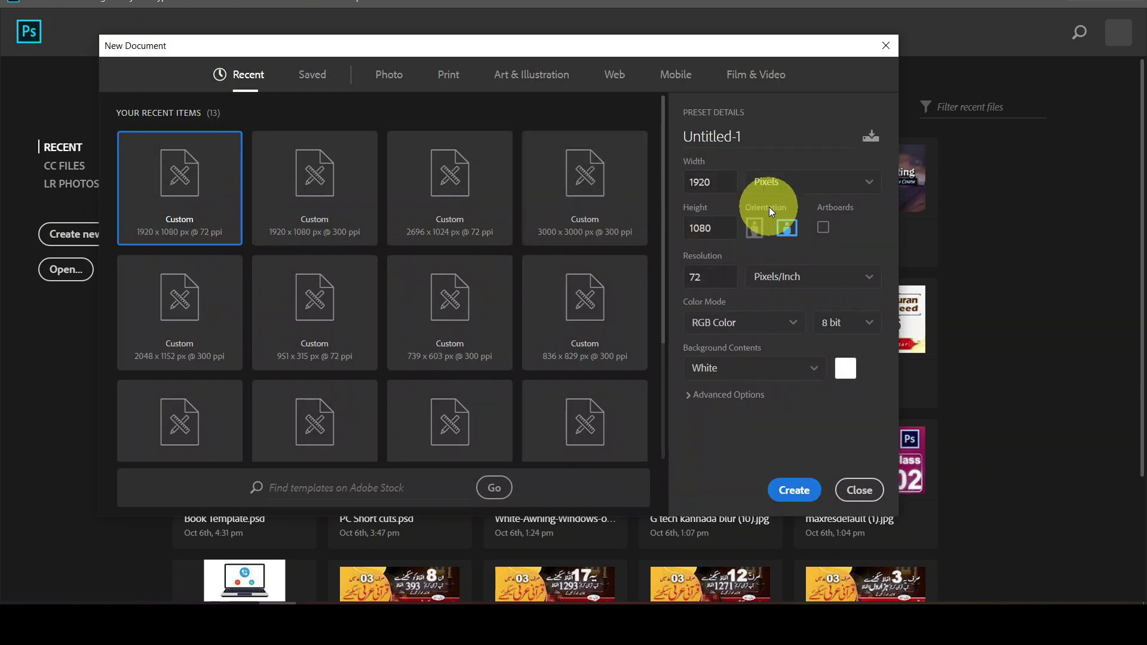
double_click(718, 181)
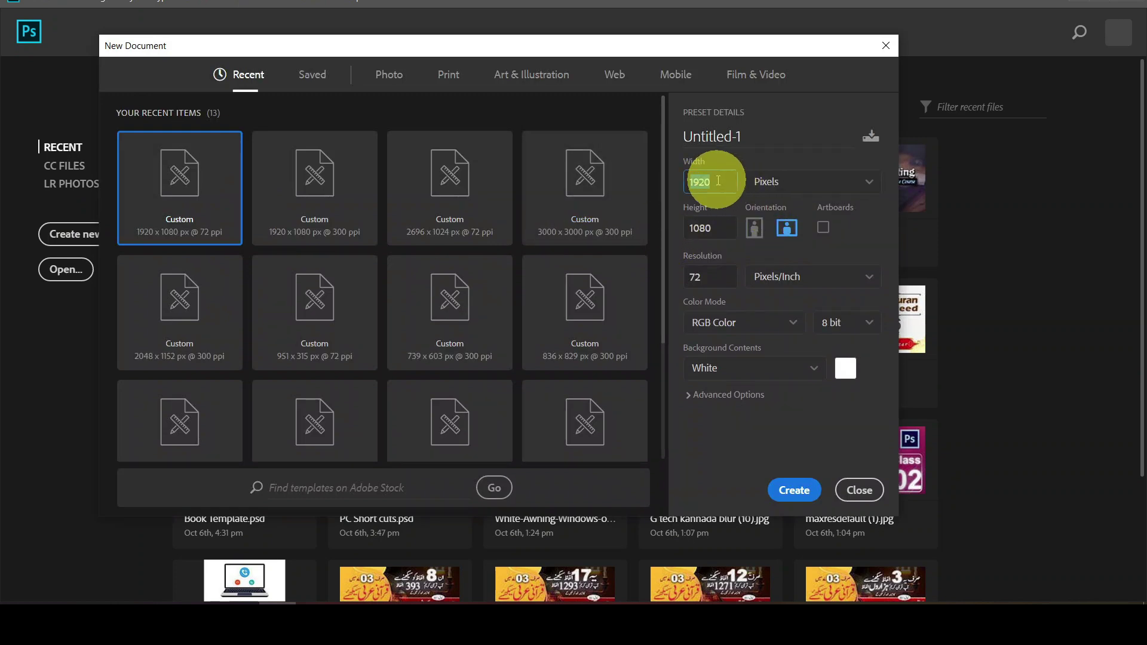
text(851)
key(Tab)
text(315)
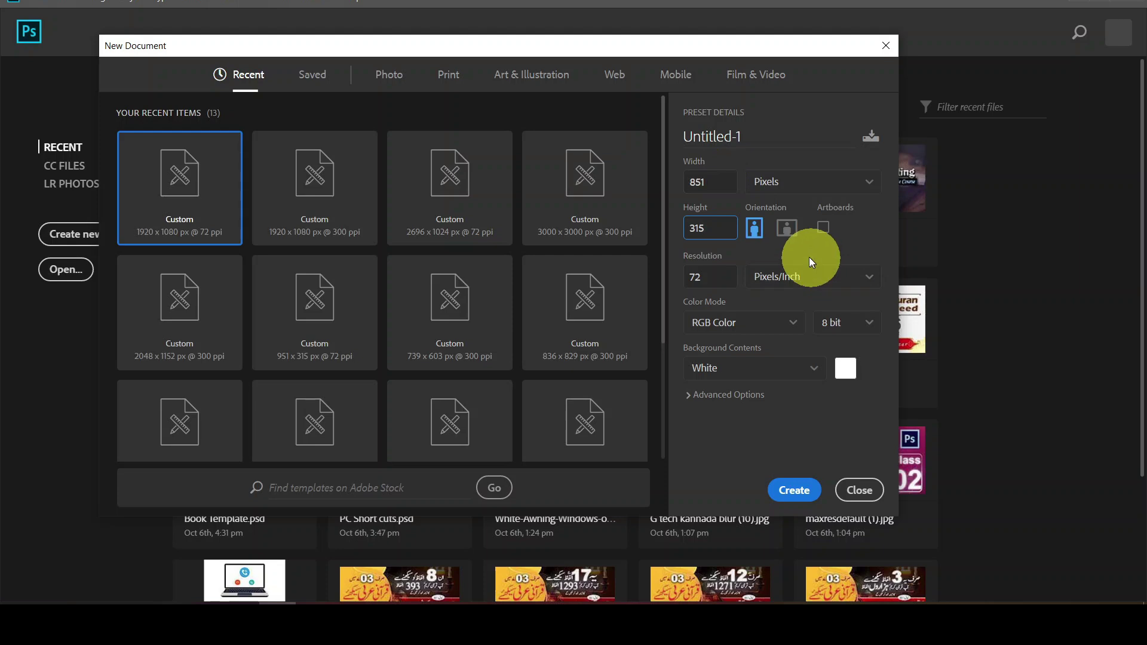
click(786, 233)
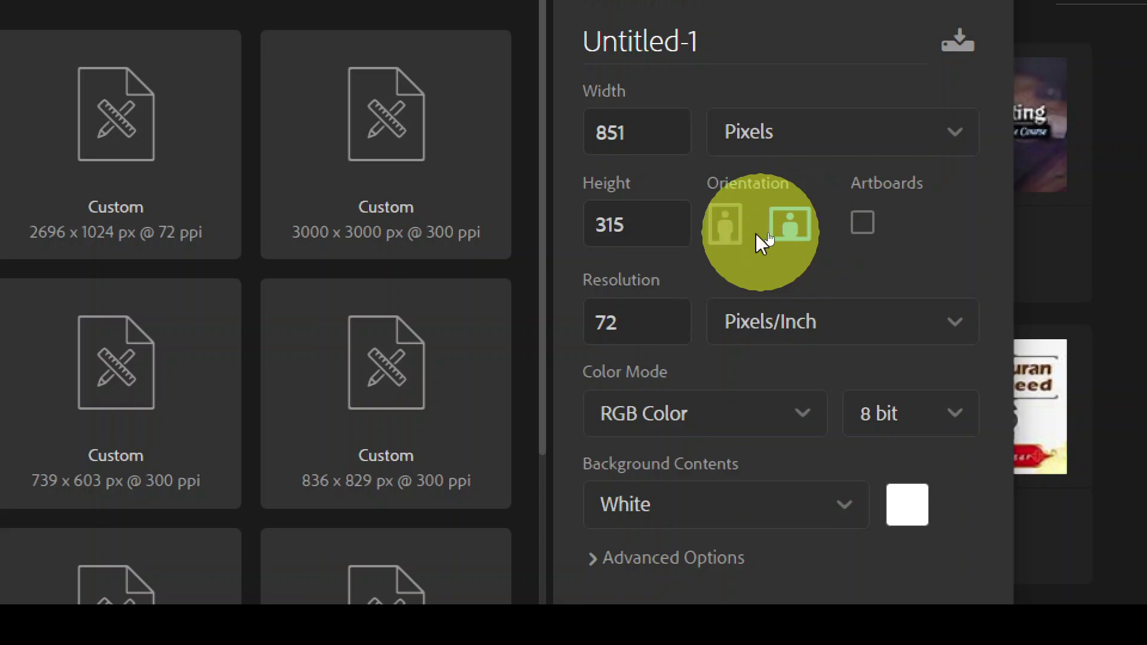
click(726, 225)
click(802, 235)
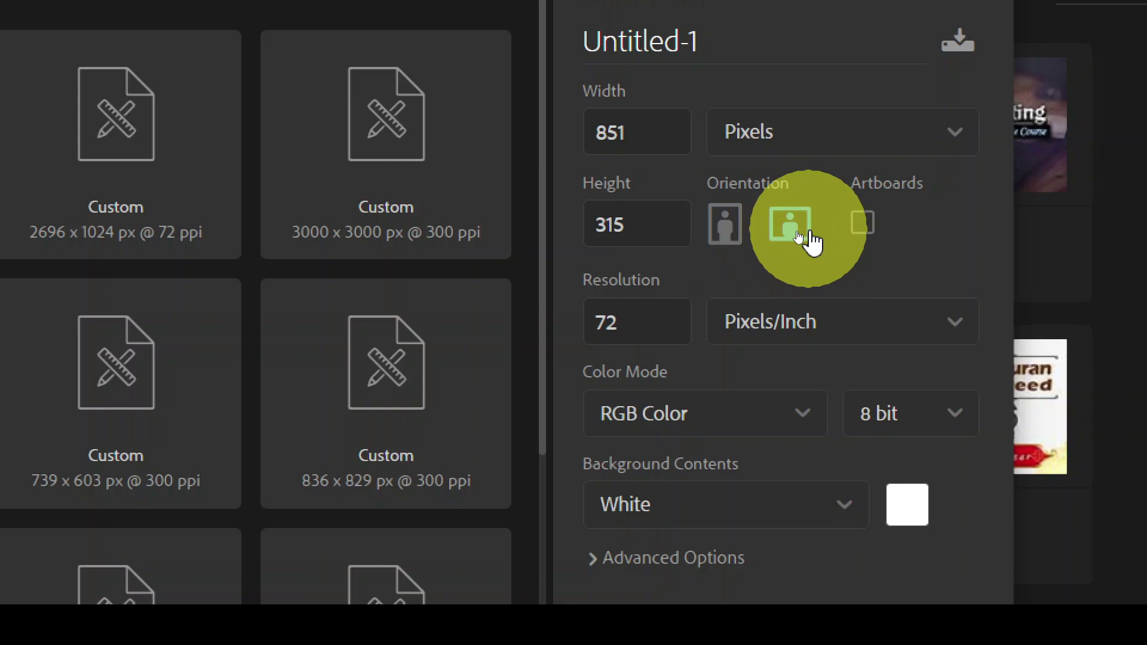
drag(632, 325, 566, 339)
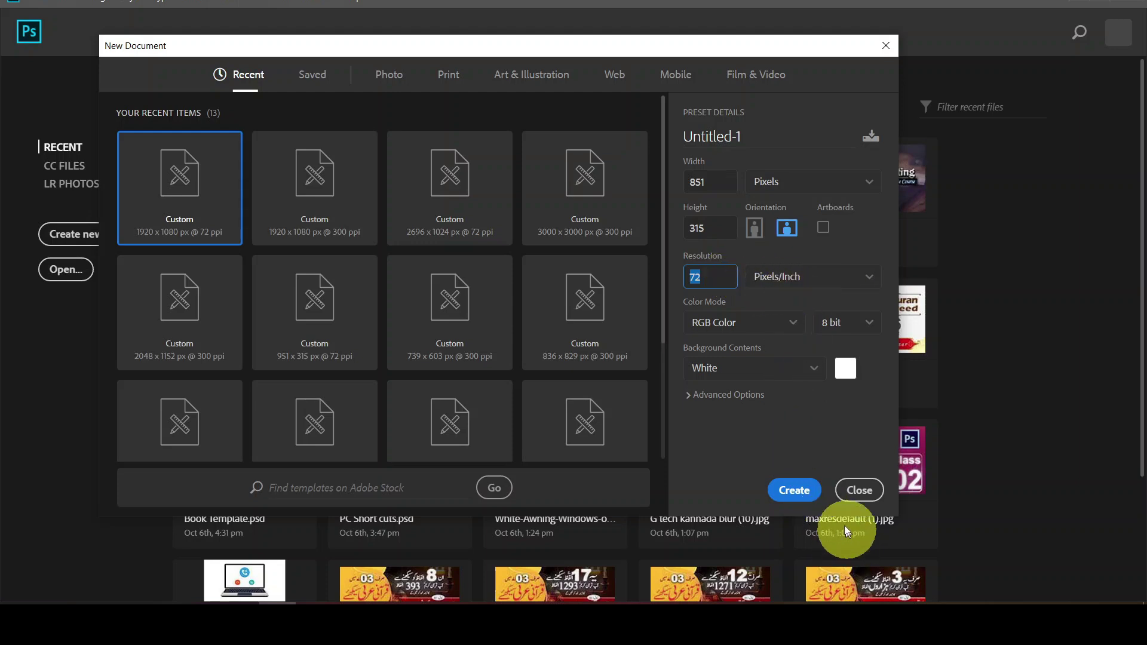
click(794, 491)
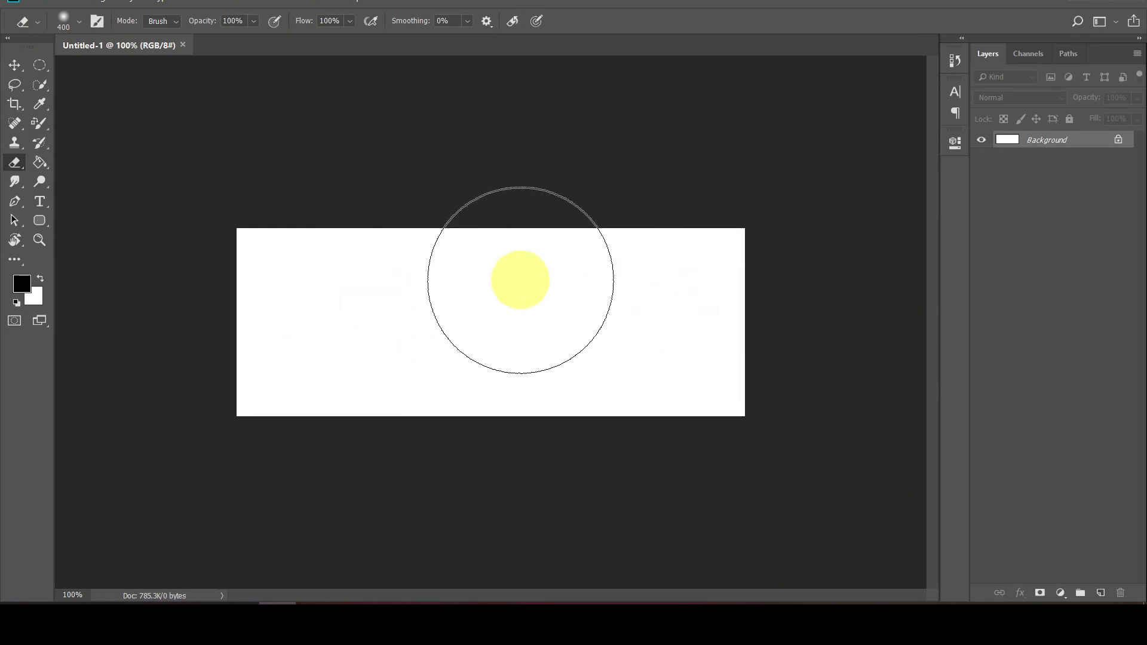
key(ctrl+w)
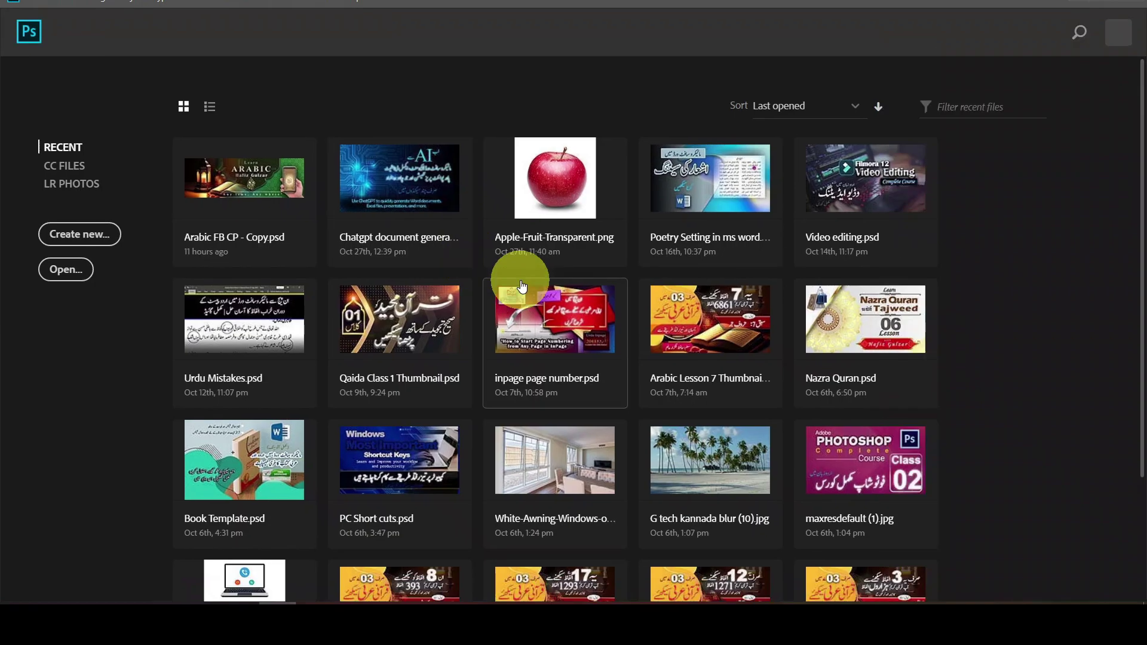
Open Arabic FB CP - Copy.psd without updating text layers and confirm it measures 951 × 315 px at 72 ppi
click(240, 180)
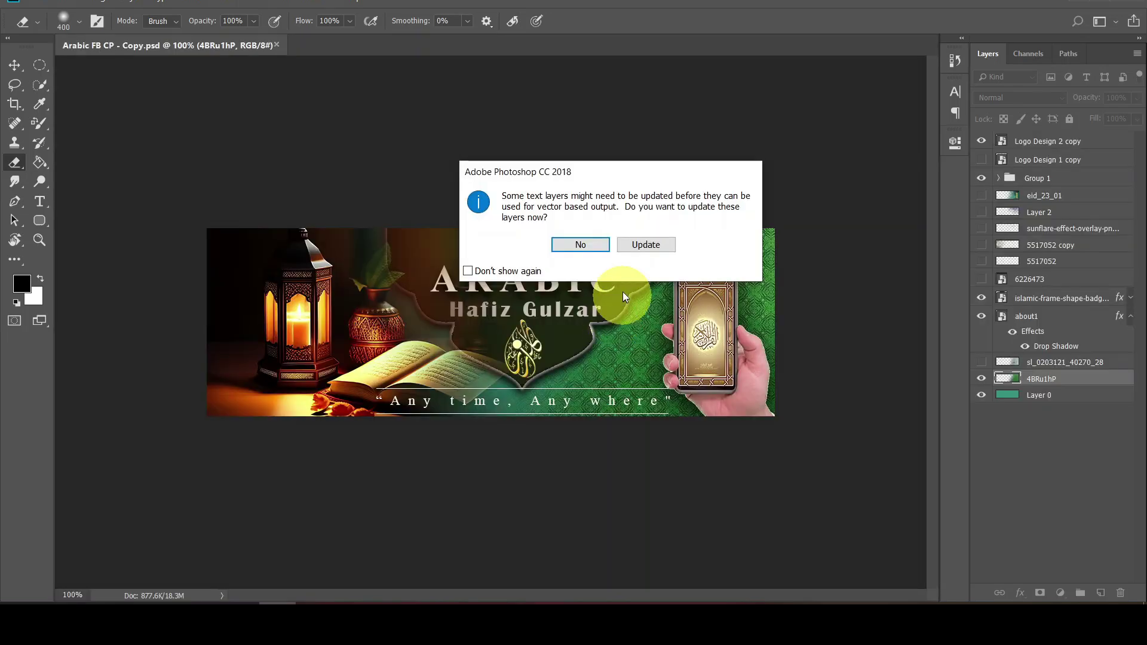
click(581, 244)
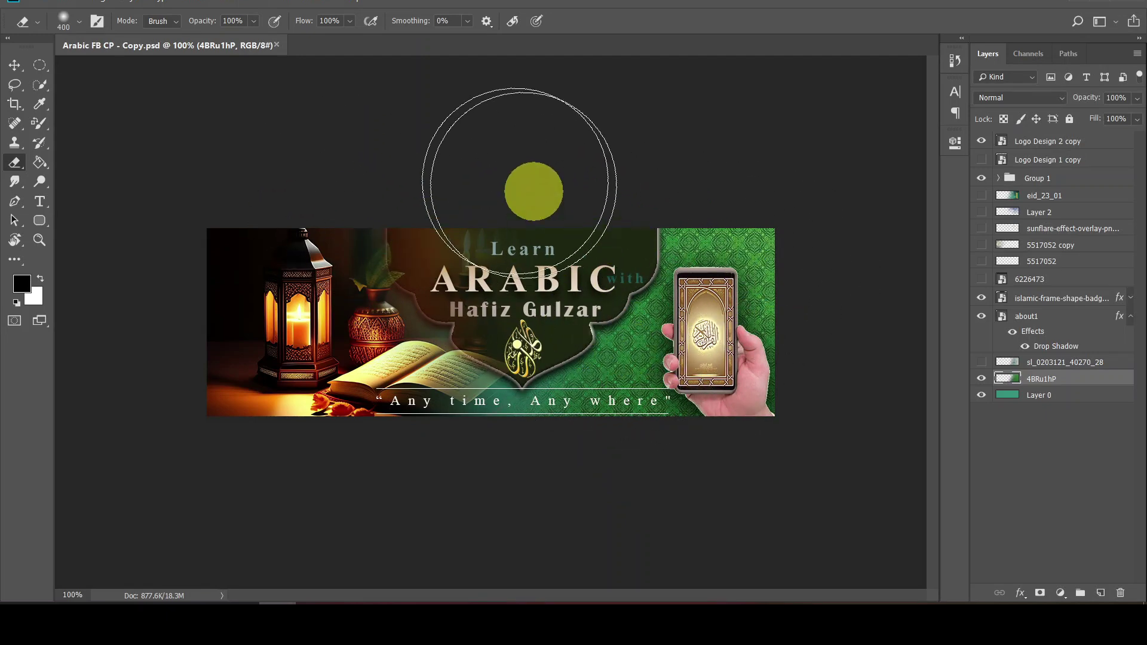
click(91, 6)
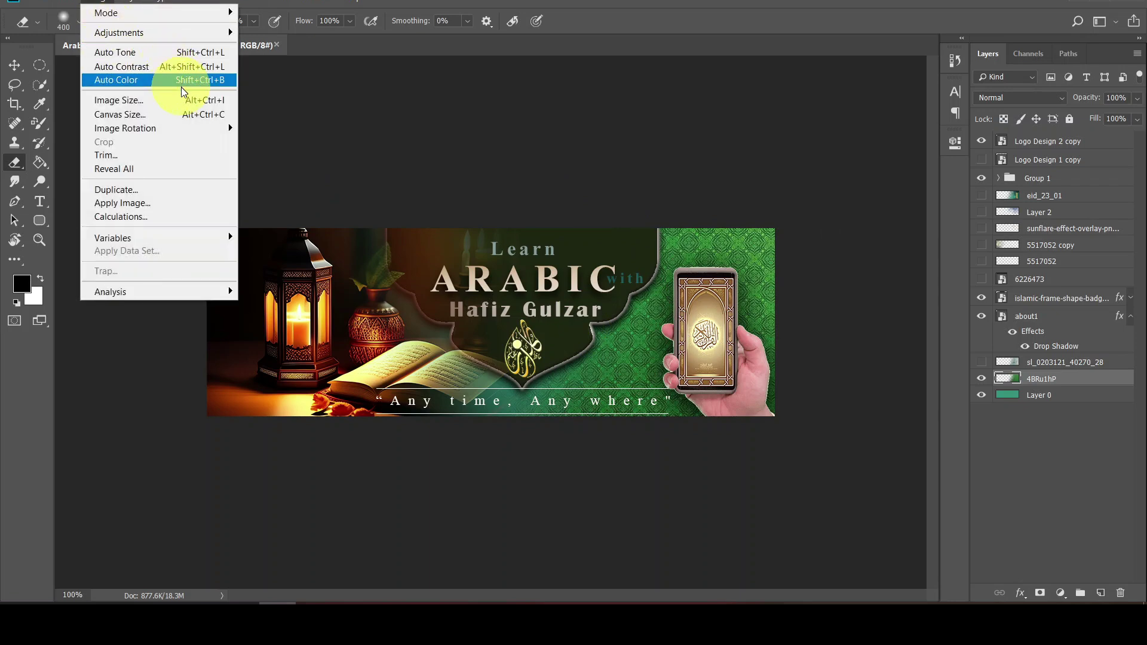
click(197, 101)
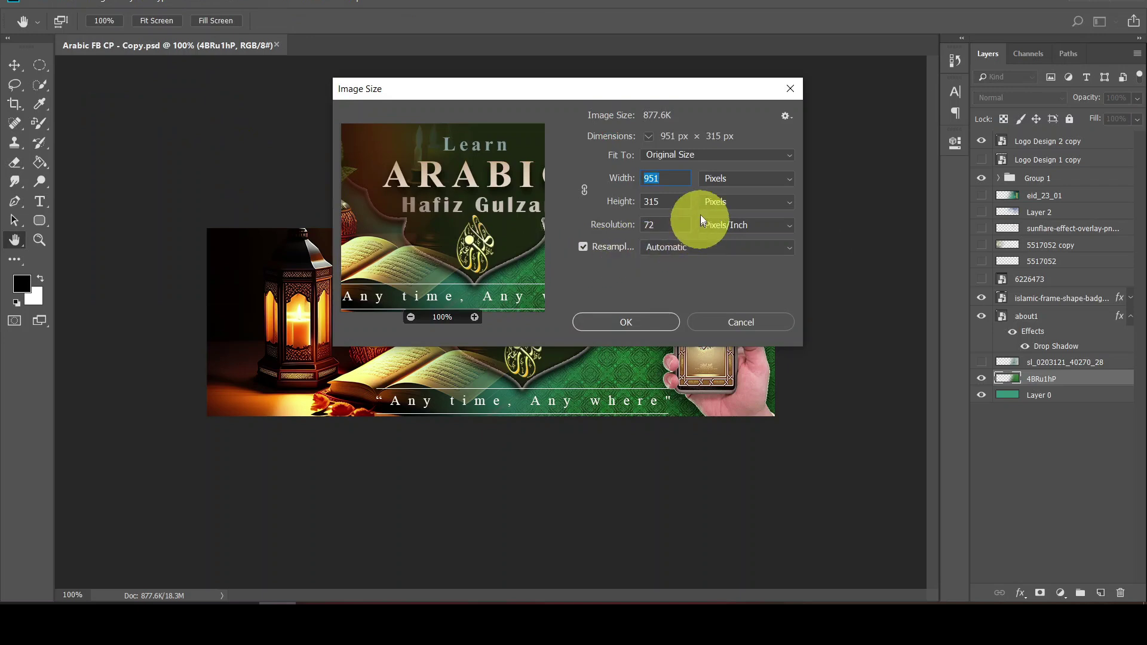
click(685, 177)
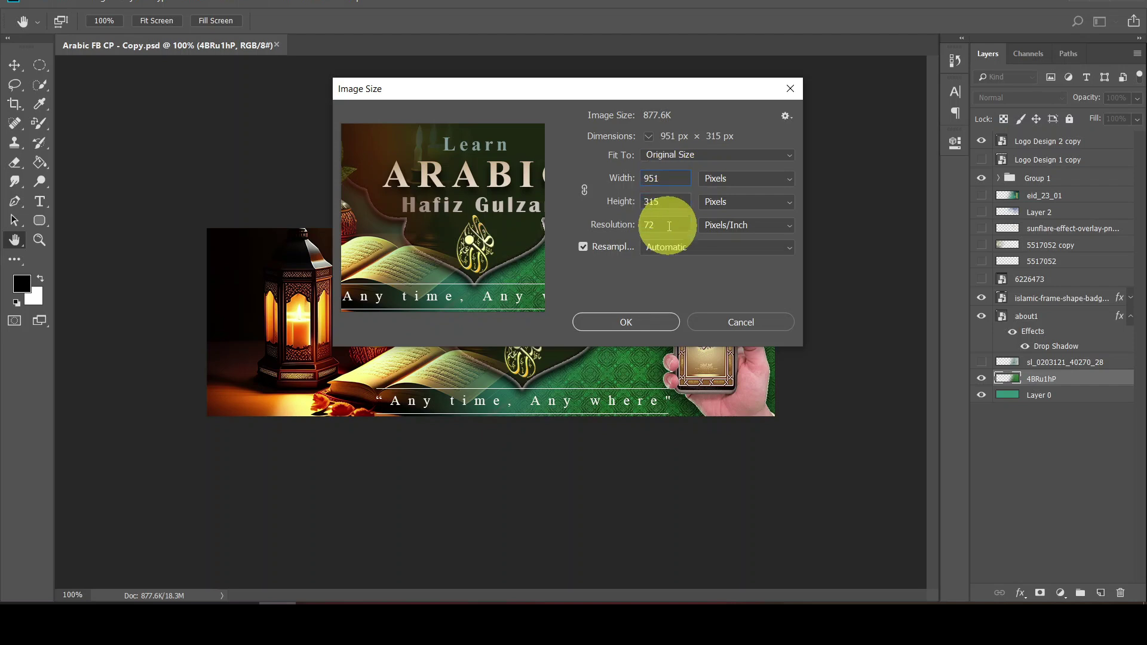
click(726, 321)
key(e)
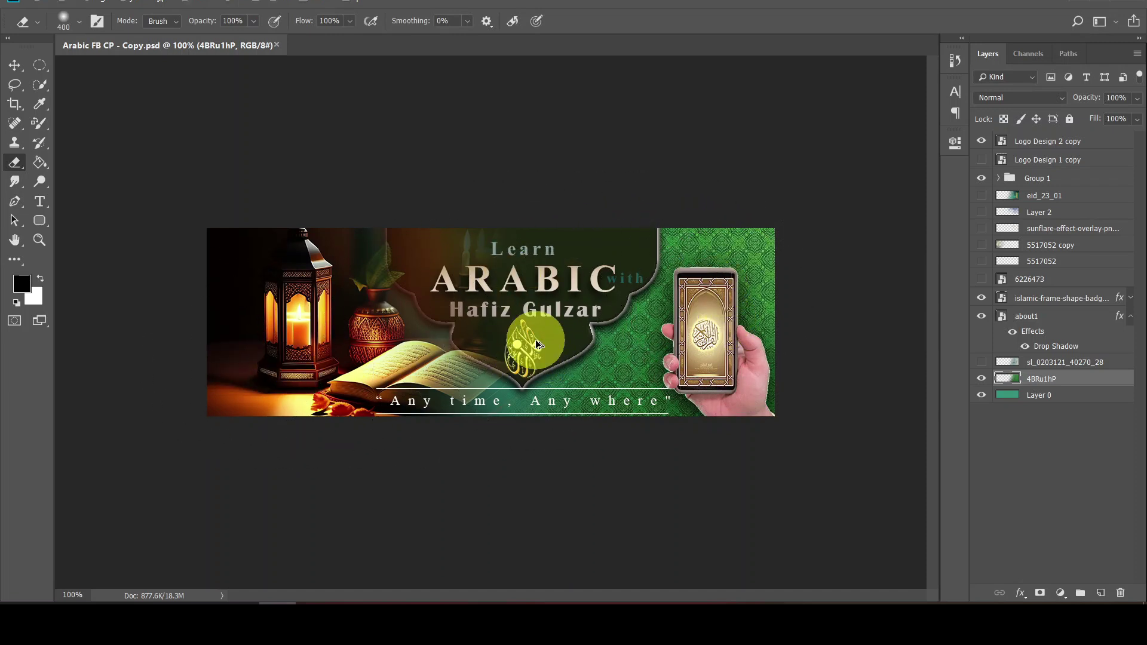
Save the banner as JPEG 'Arabic FB CP - Copy.jpg' in the FB Cover Photo folder
key(ctrl+shift+s)
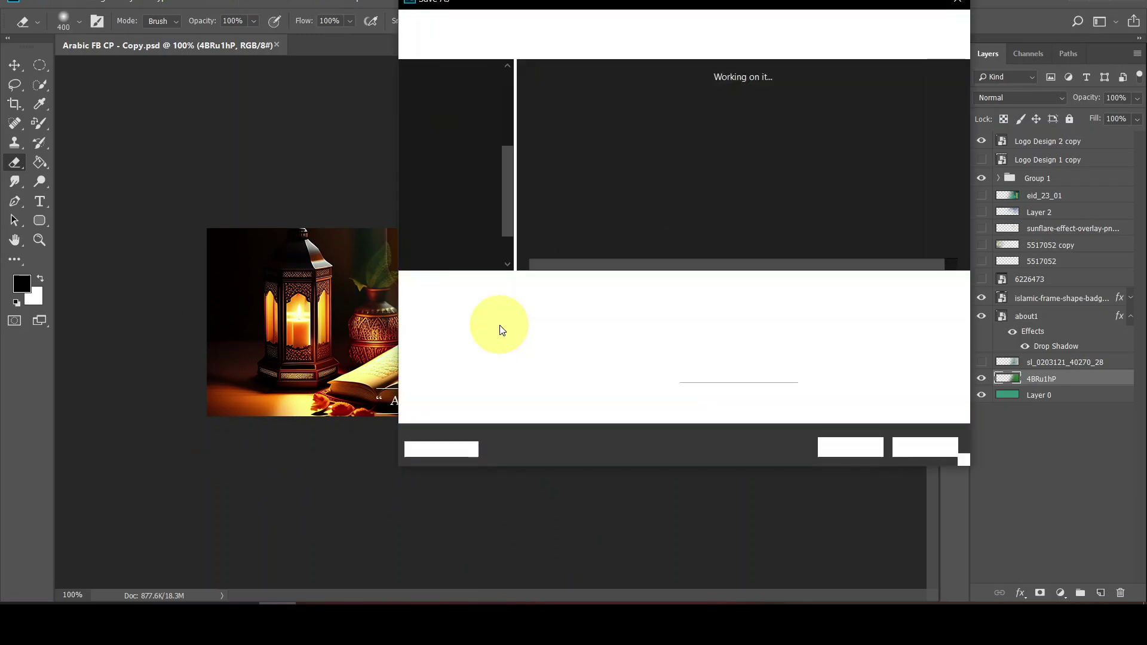
key(Escape)
click(36, 4)
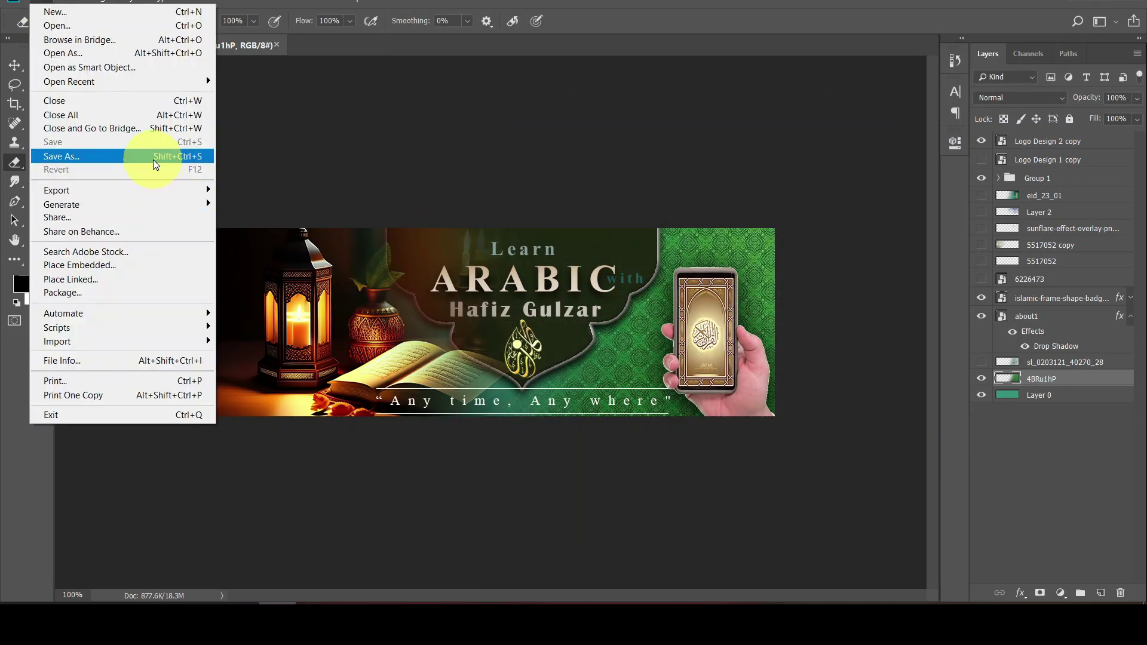
click(156, 144)
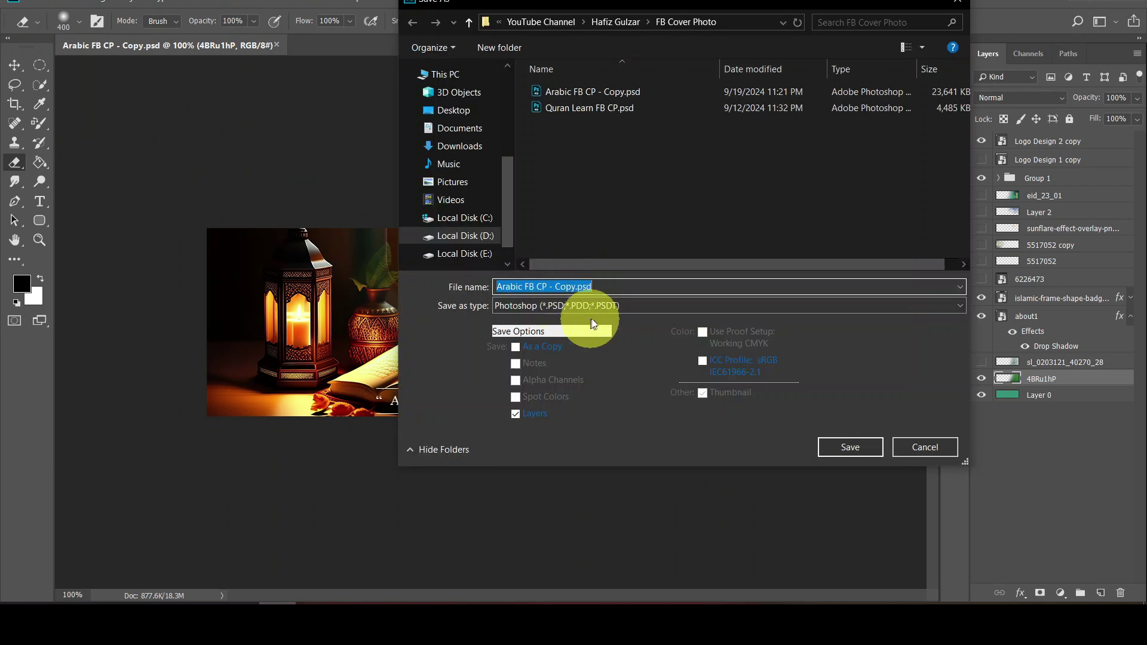
click(603, 306)
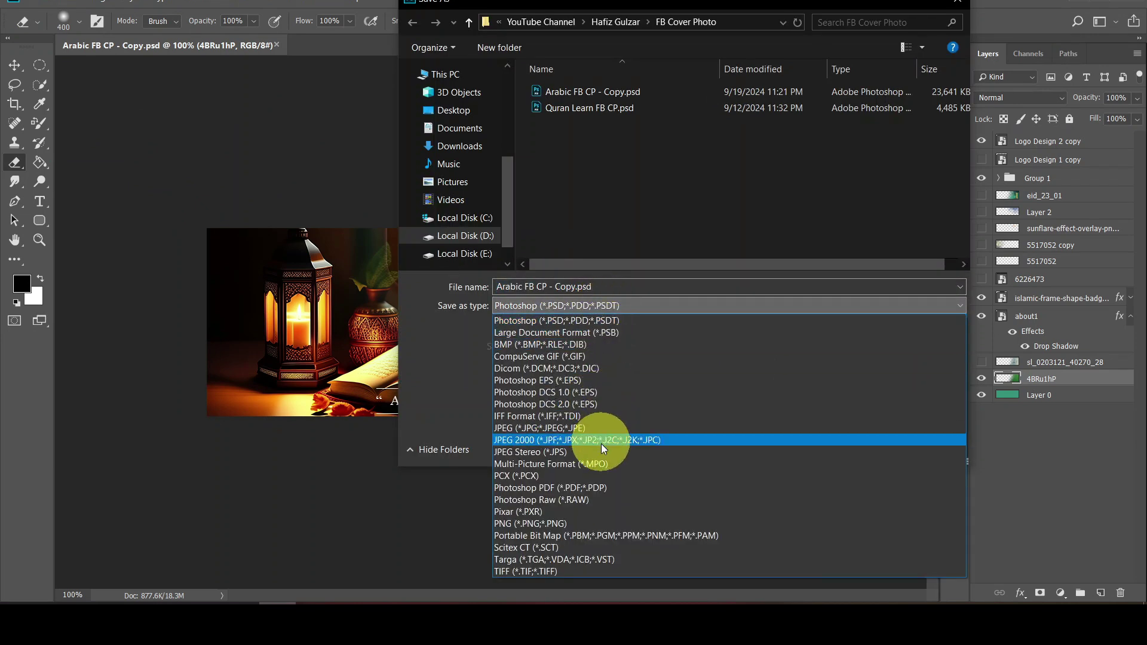
click(604, 429)
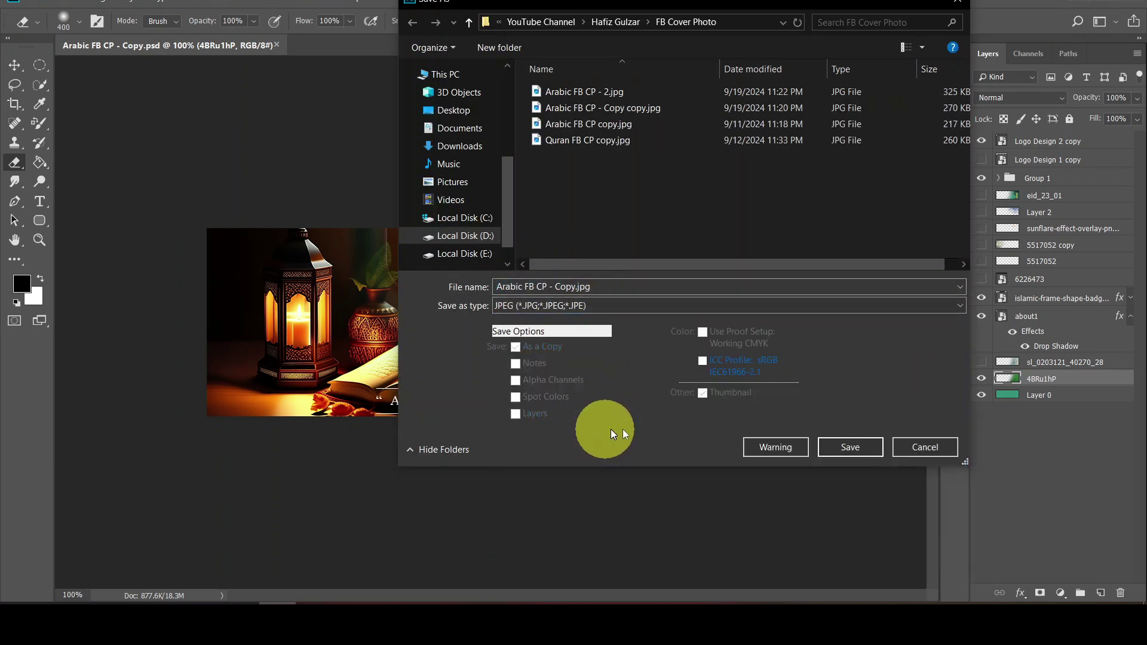
click(819, 449)
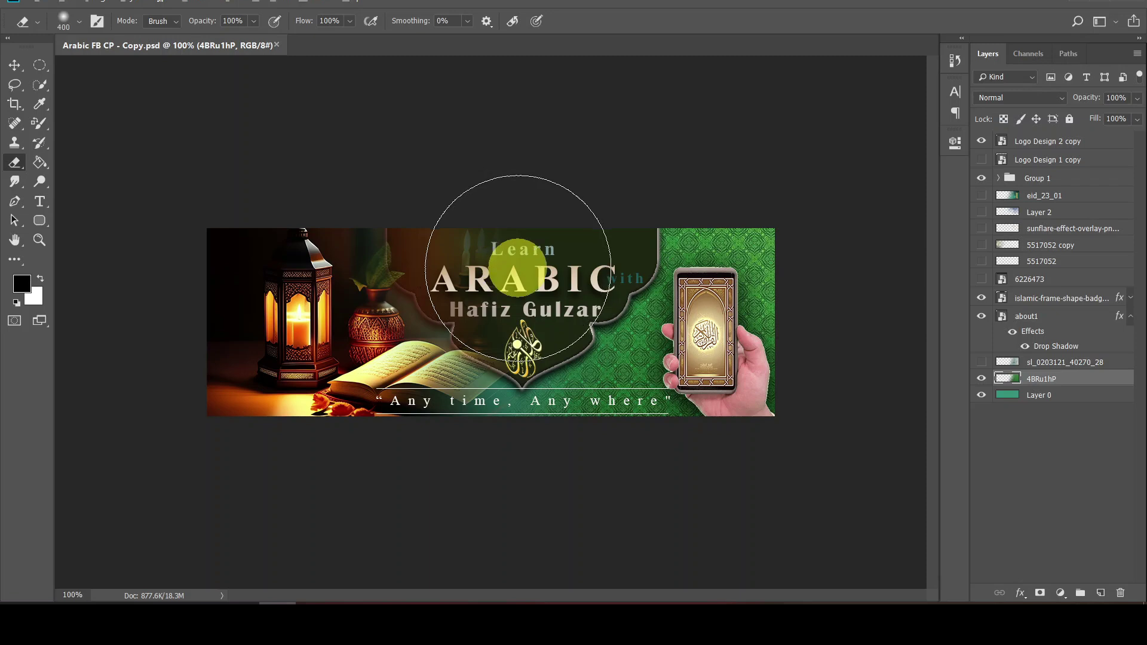
key(alt+Tab)
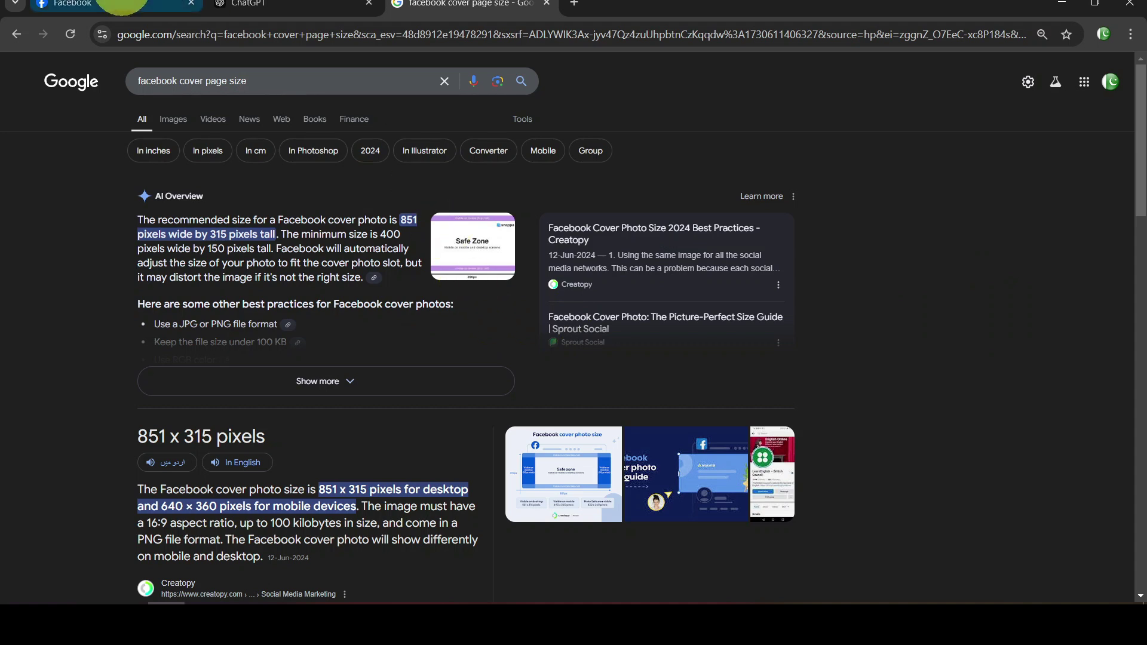
click(92, 8)
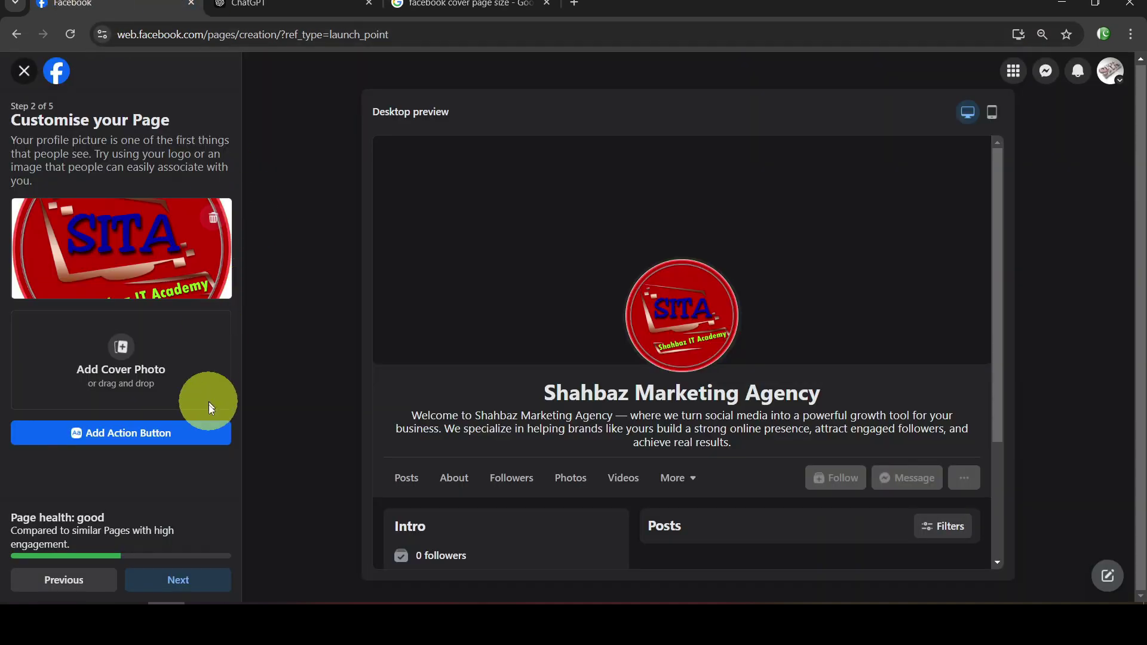
click(131, 370)
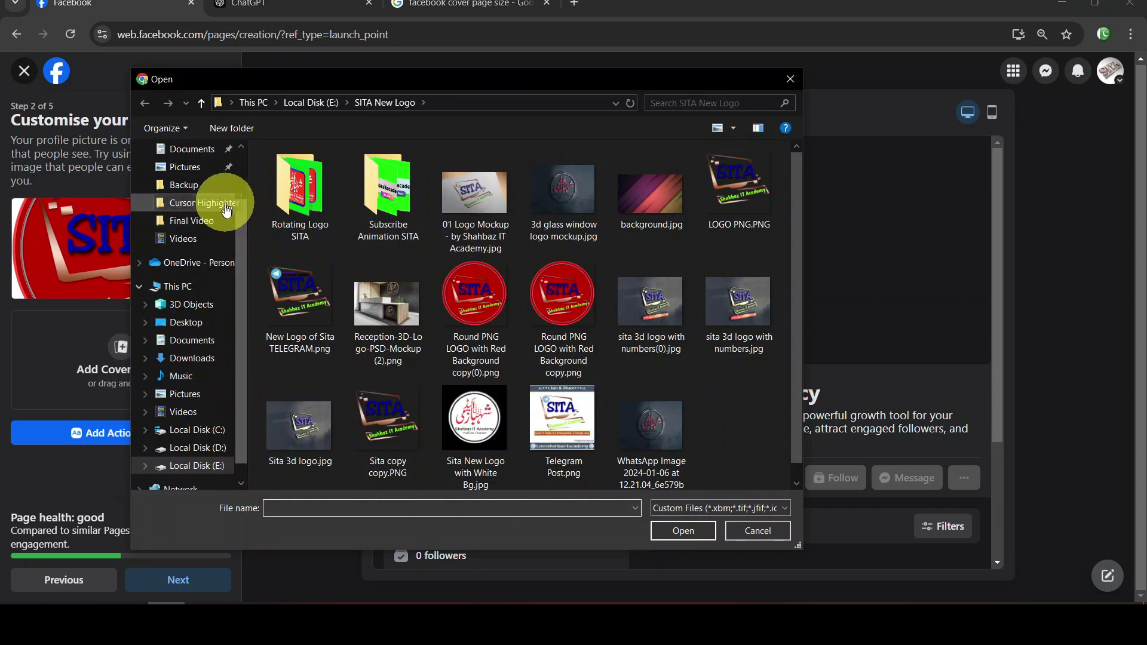
click(197, 447)
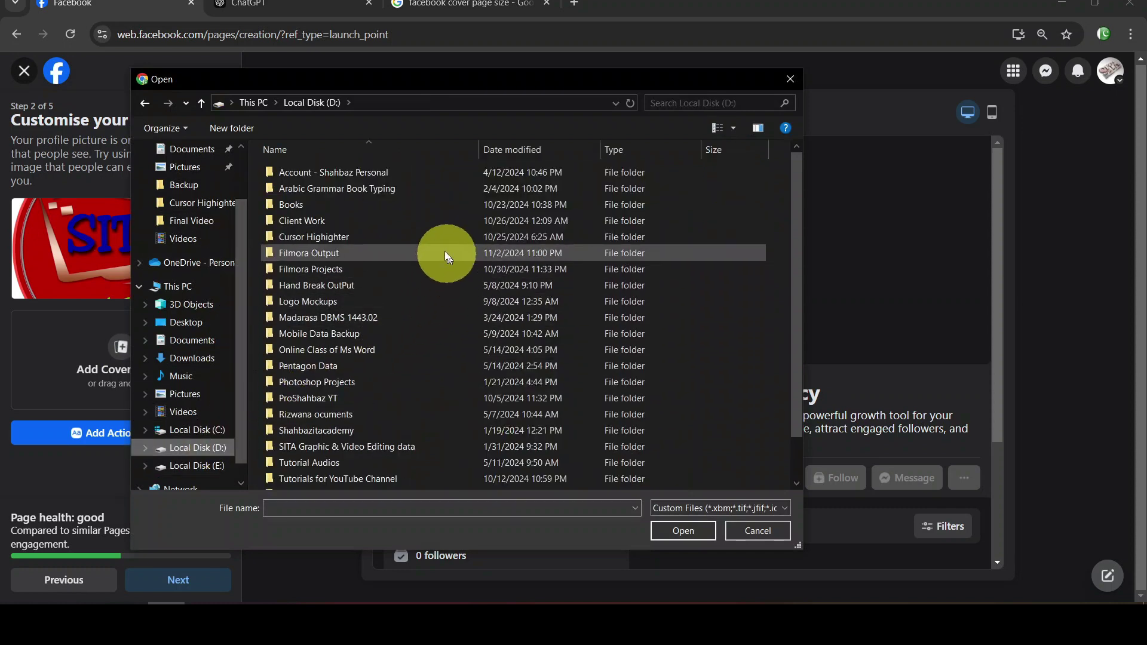
double_click(382, 222)
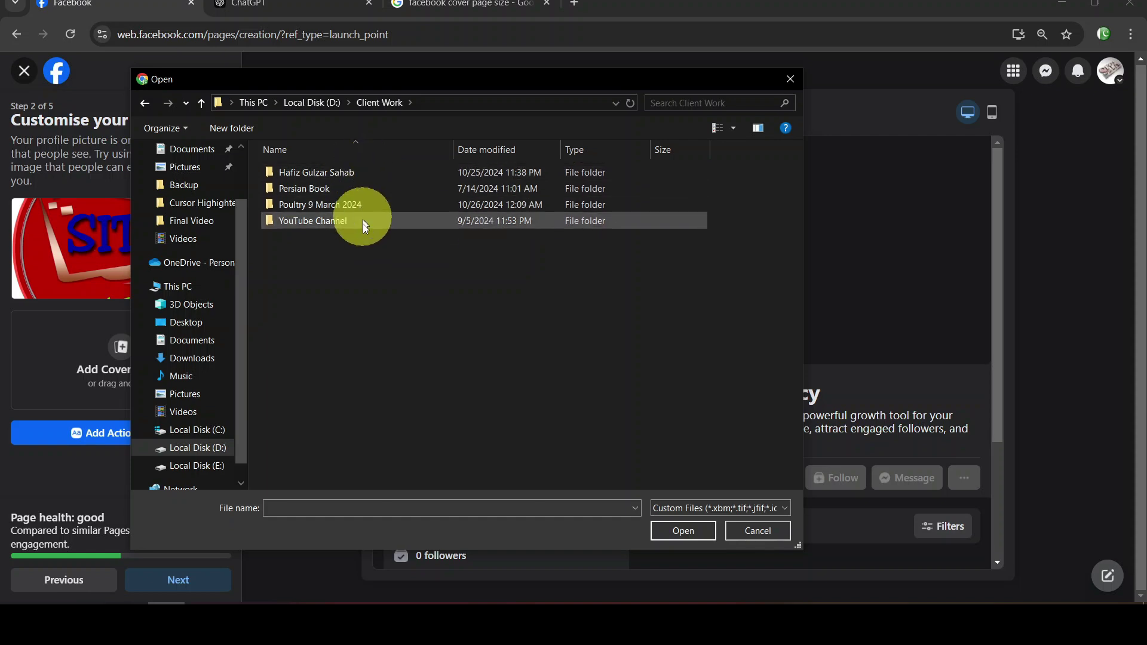
double_click(364, 221)
double_click(355, 173)
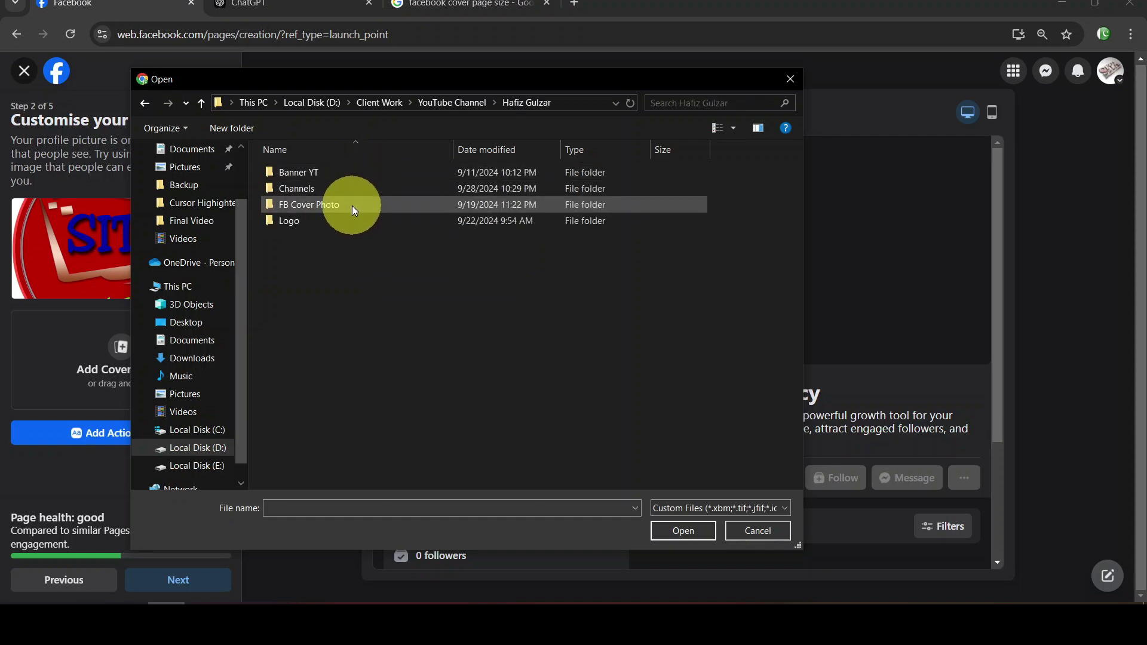
double_click(346, 205)
click(297, 219)
double_click(296, 219)
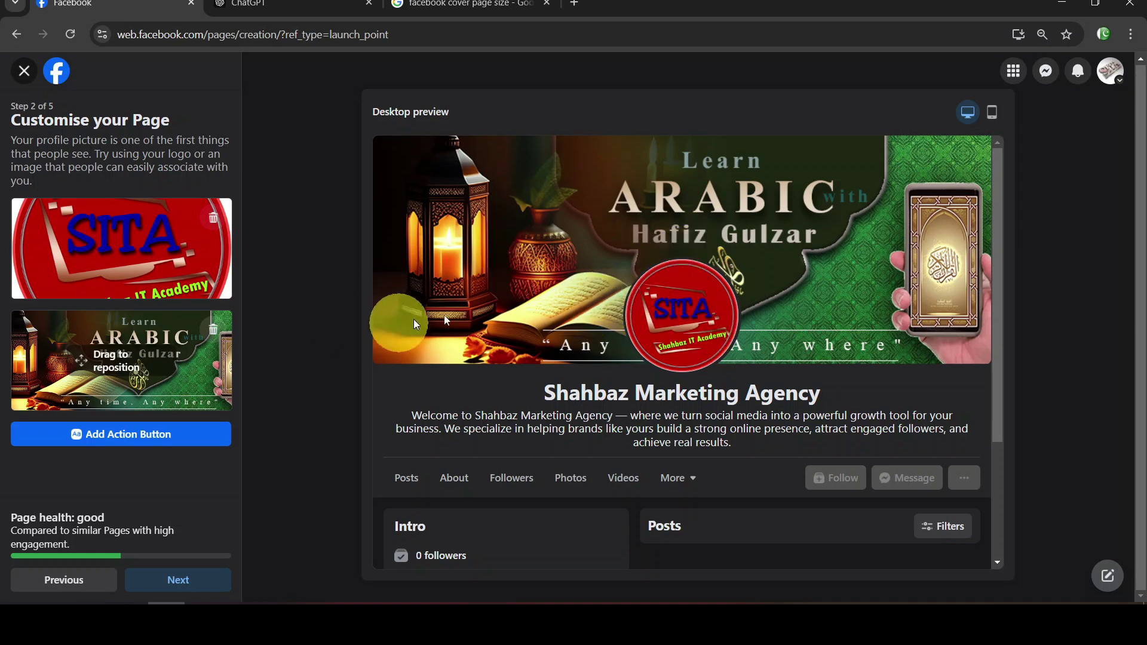
click(180, 582)
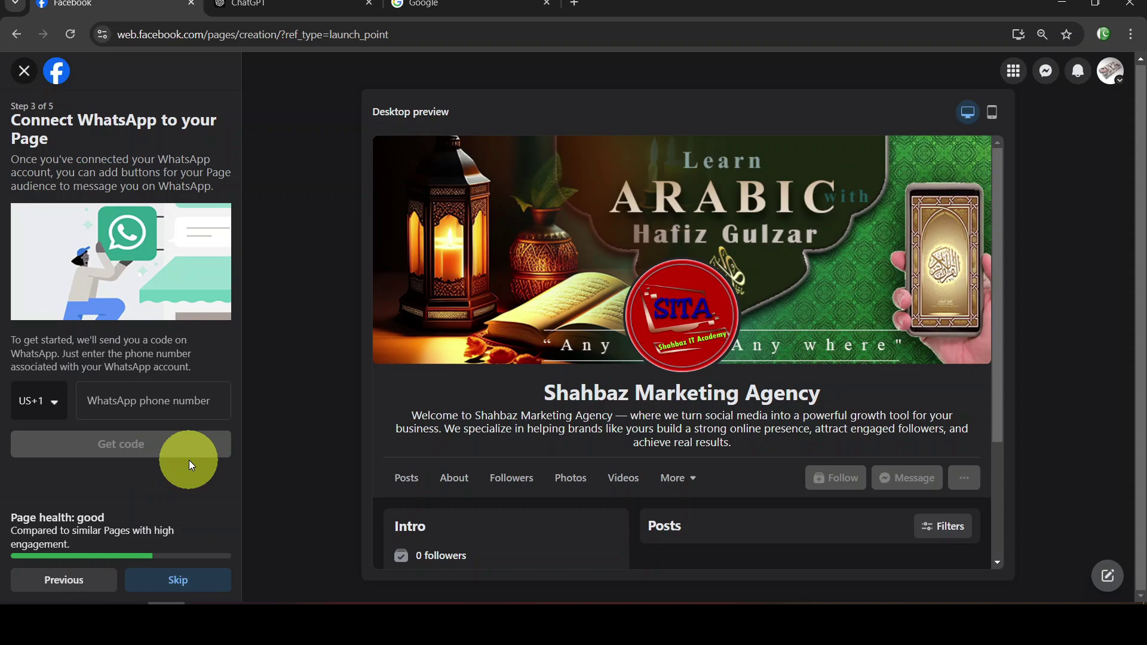
Skip the WhatsApp, Build your Page audience and Stay informed steps to finish the Page
click(208, 579)
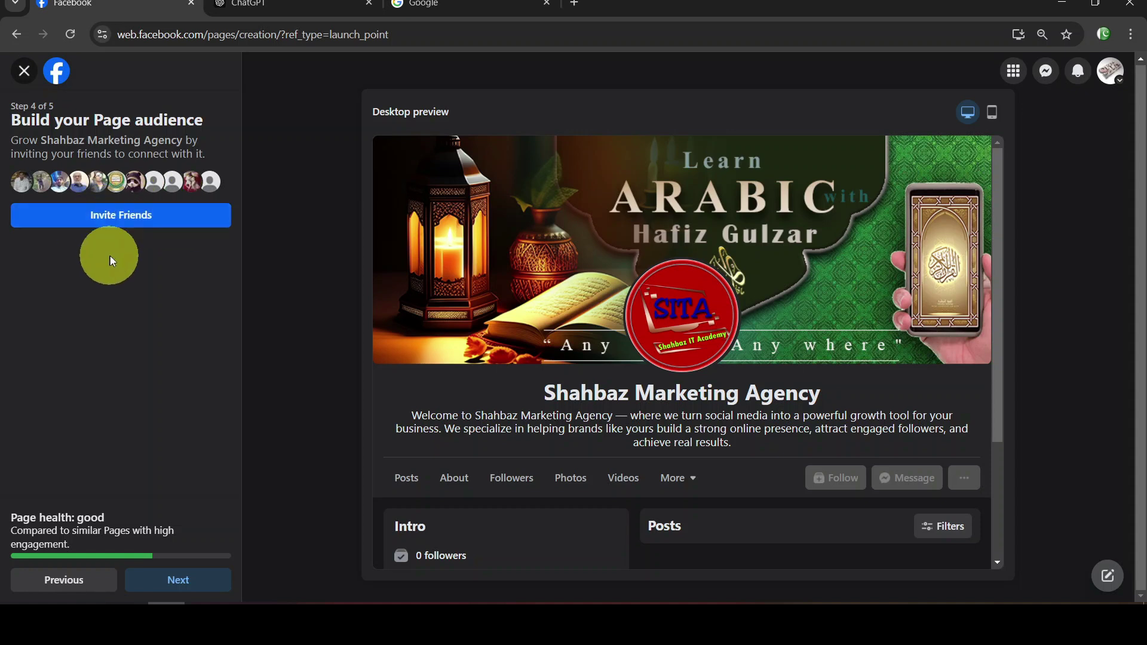
click(221, 583)
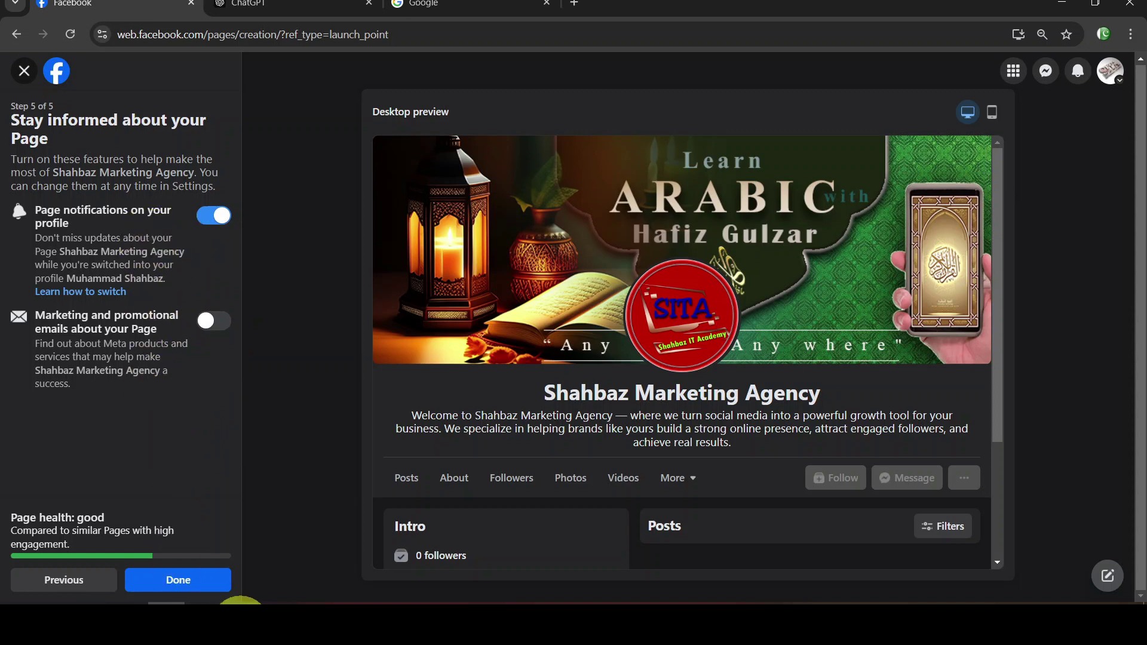
click(219, 579)
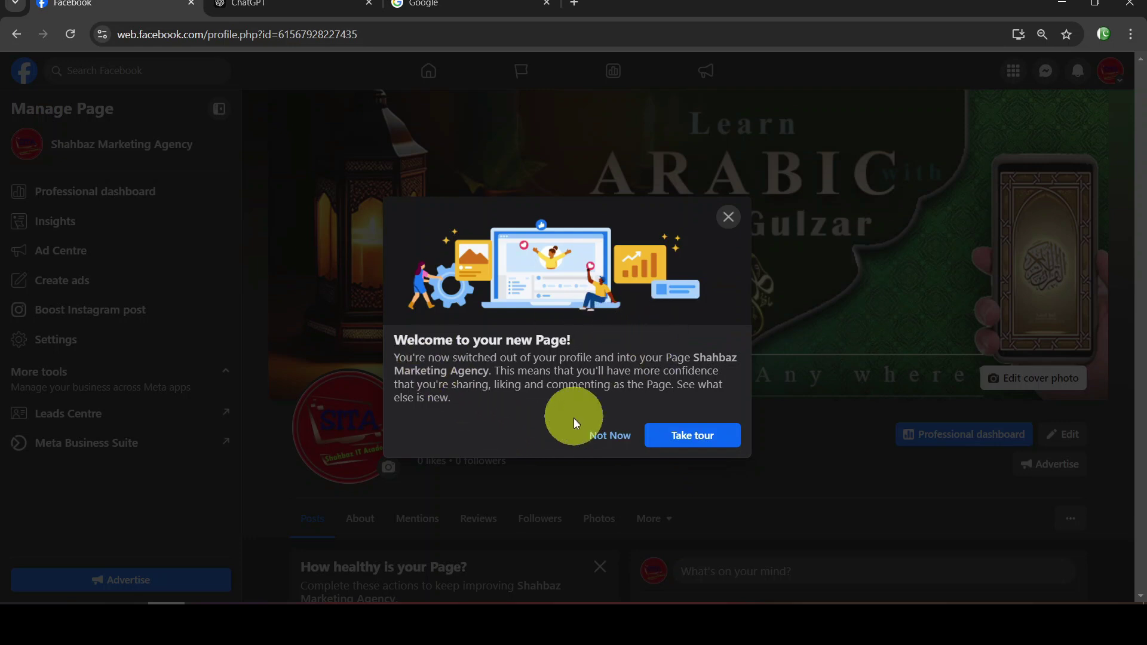
click(612, 436)
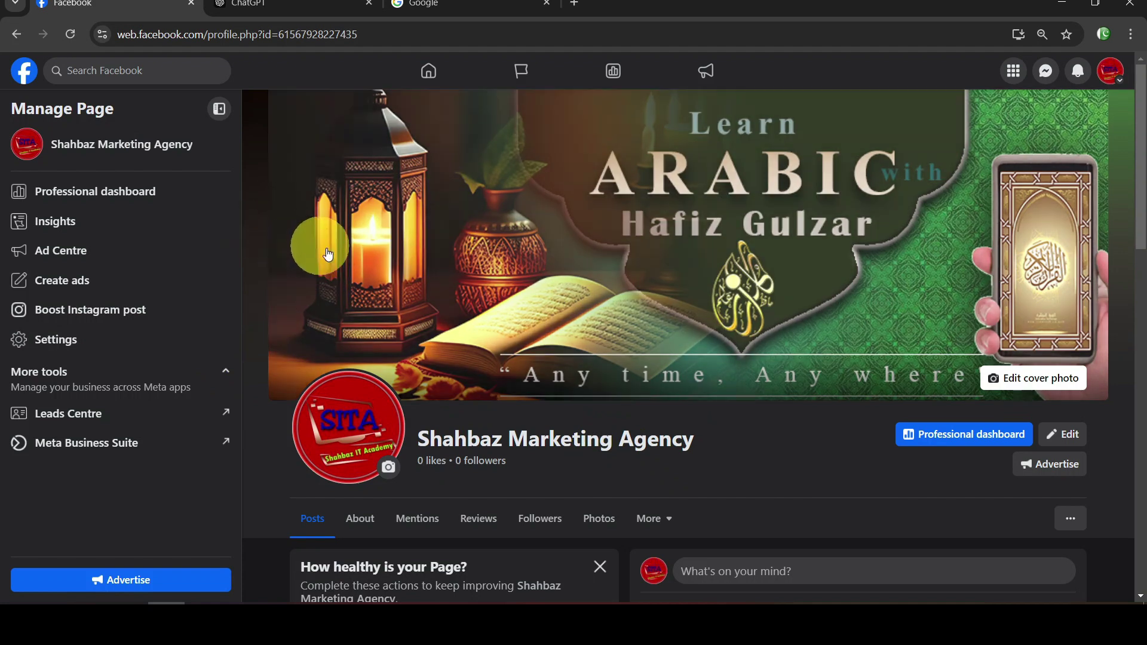
scroll(267, 239, down, 1)
scroll(267, 234, down, 5)
scroll(271, 245, up, 6)
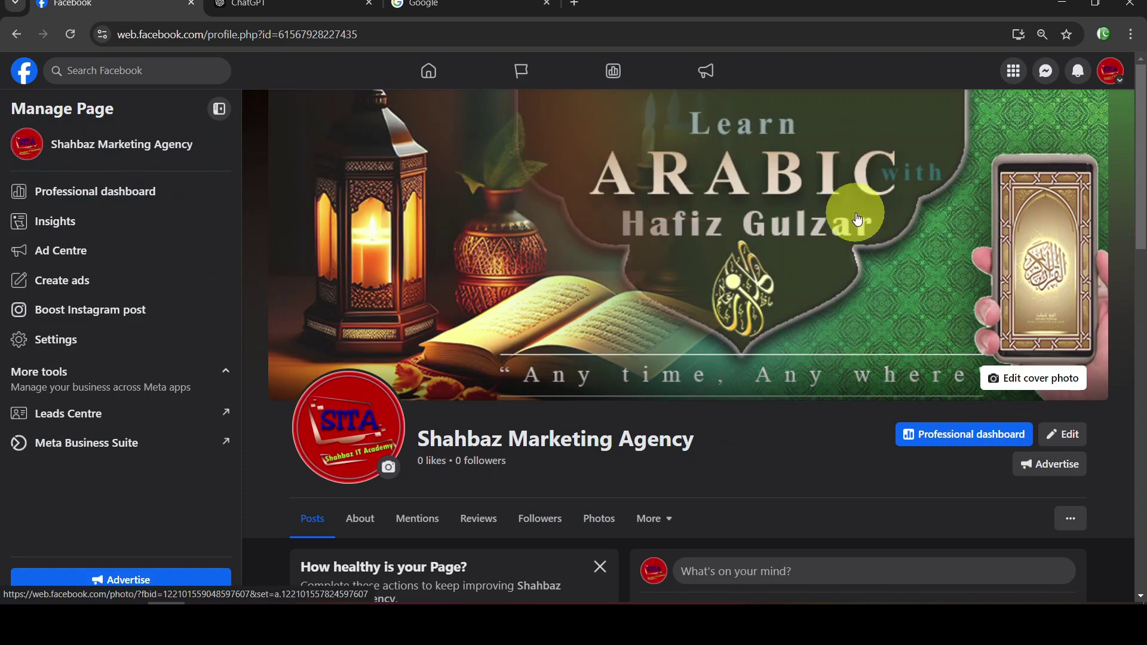
scroll(699, 325, down, 5)
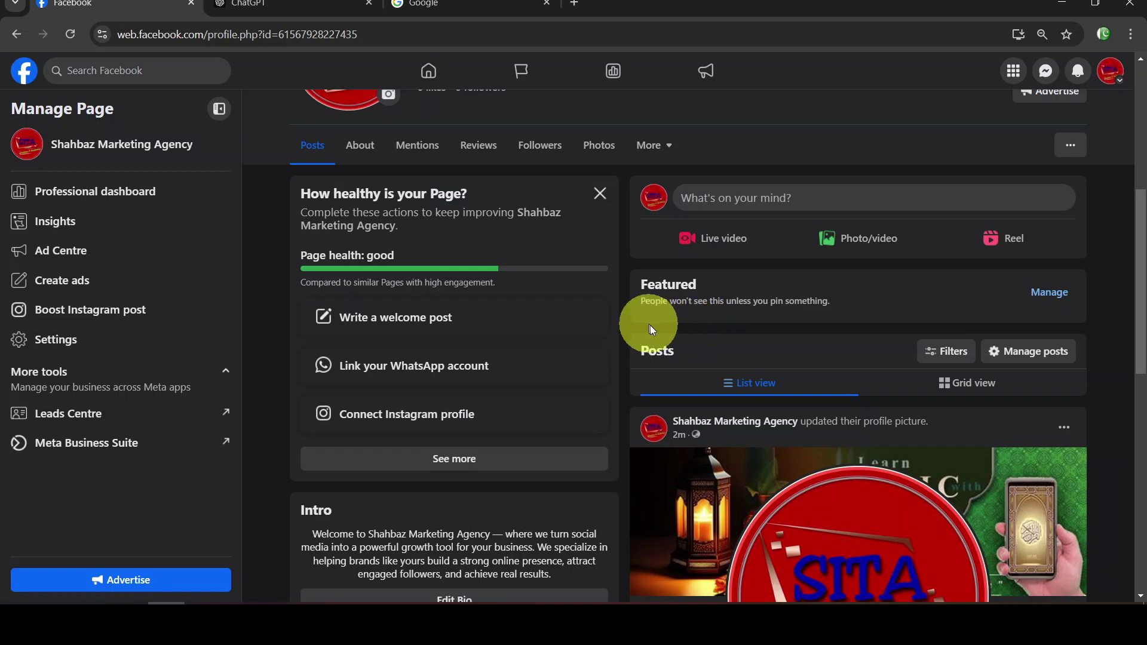
scroll(656, 320, up, 5)
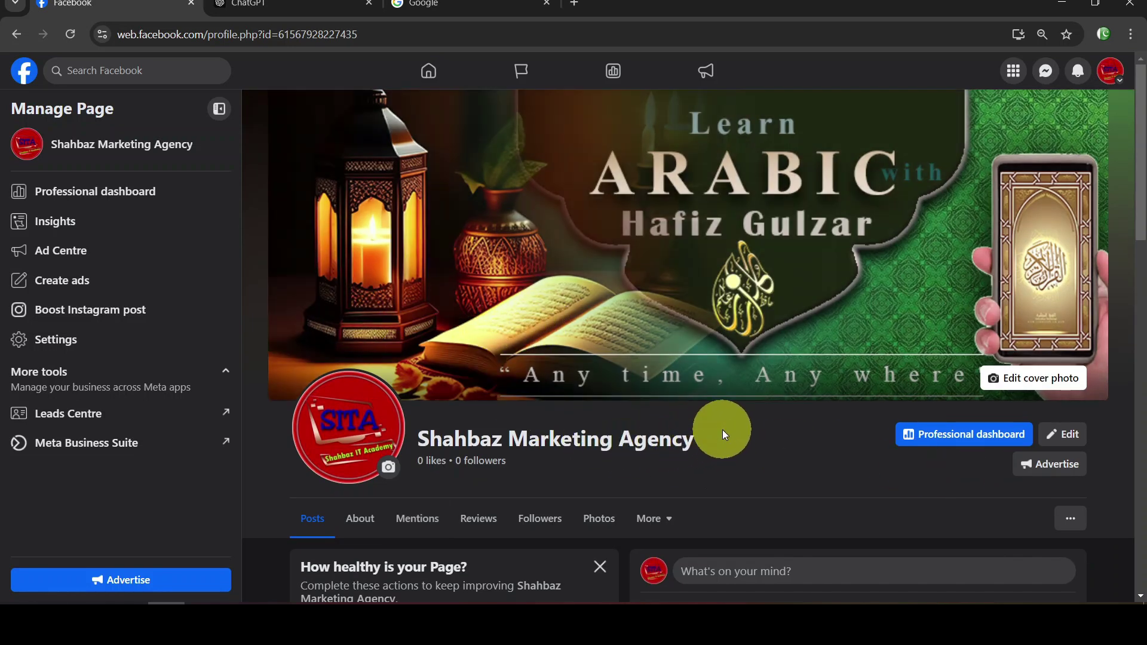
scroll(722, 429, down, 5)
scroll(504, 342, up, 5)
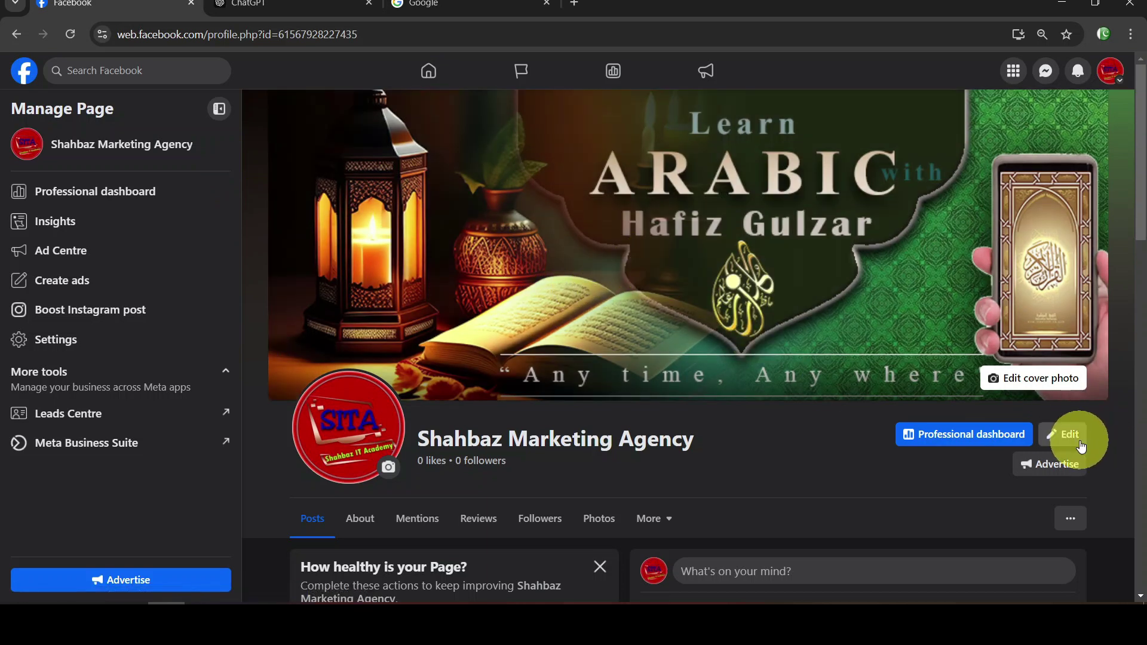
click(1079, 442)
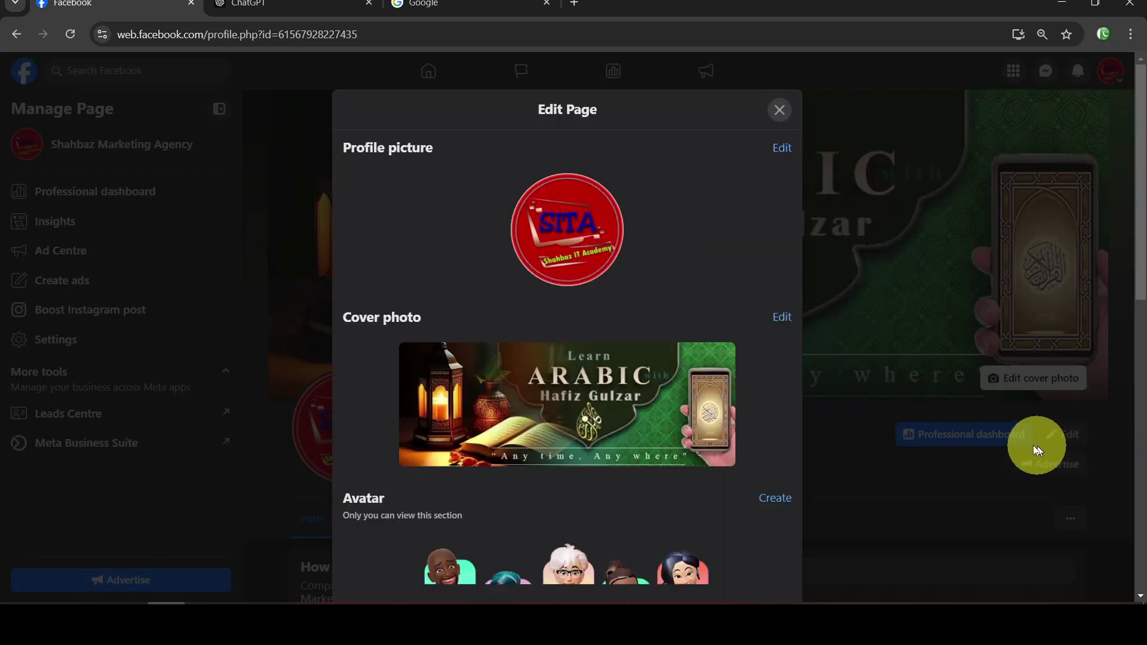
scroll(653, 352, down, 10)
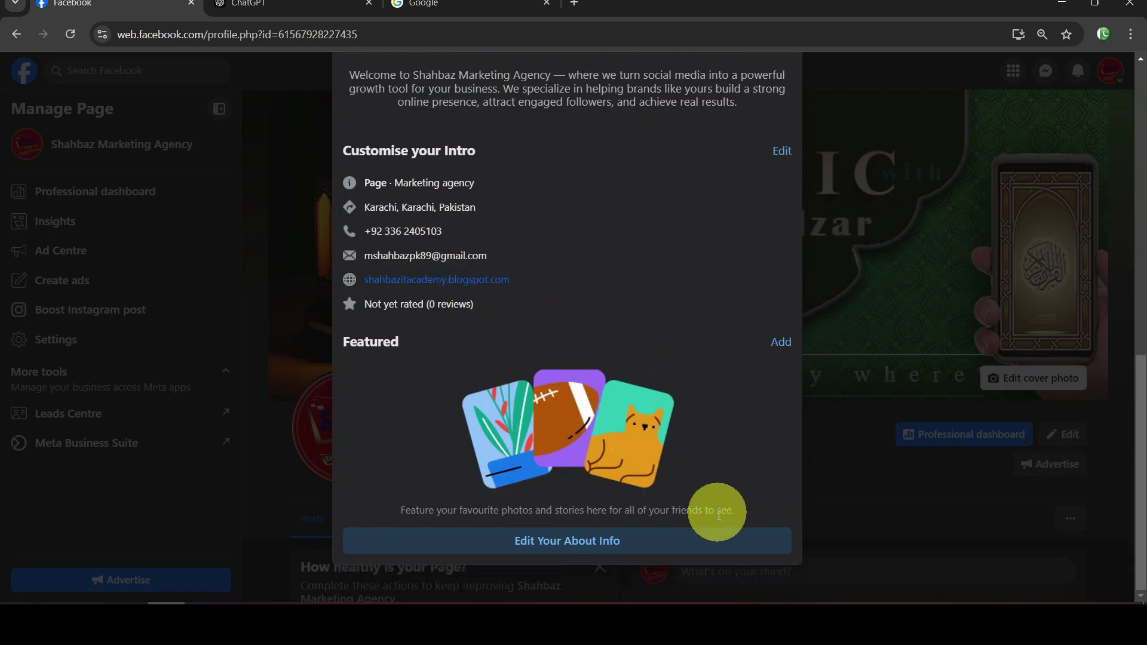
scroll(824, 146, up, 6)
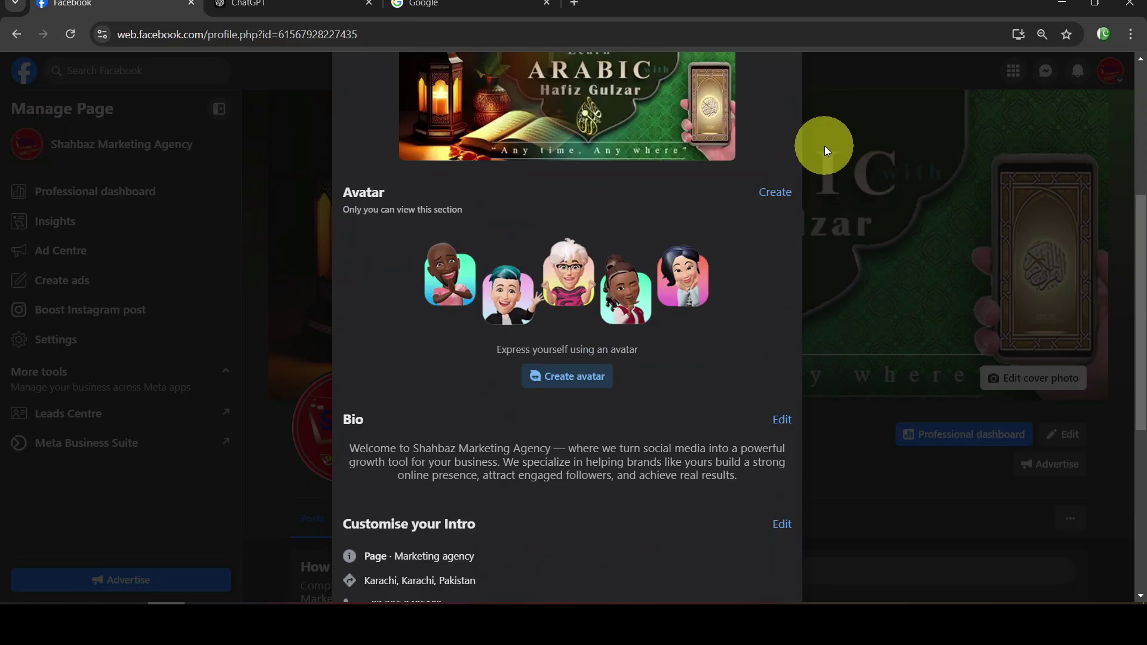
click(903, 216)
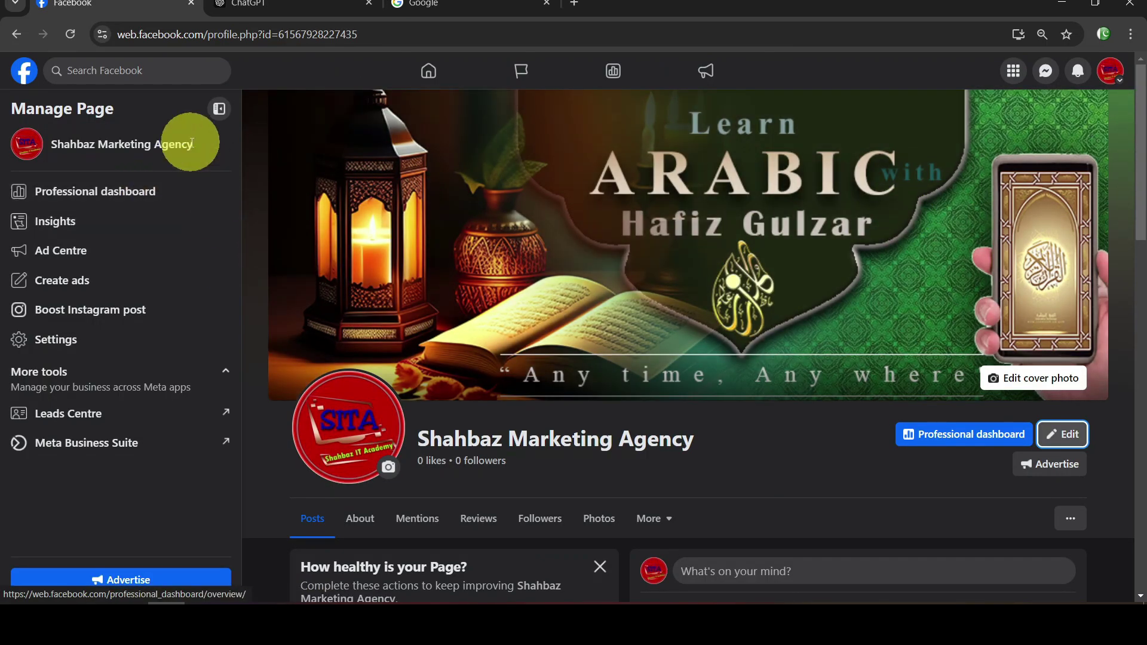
click(150, 196)
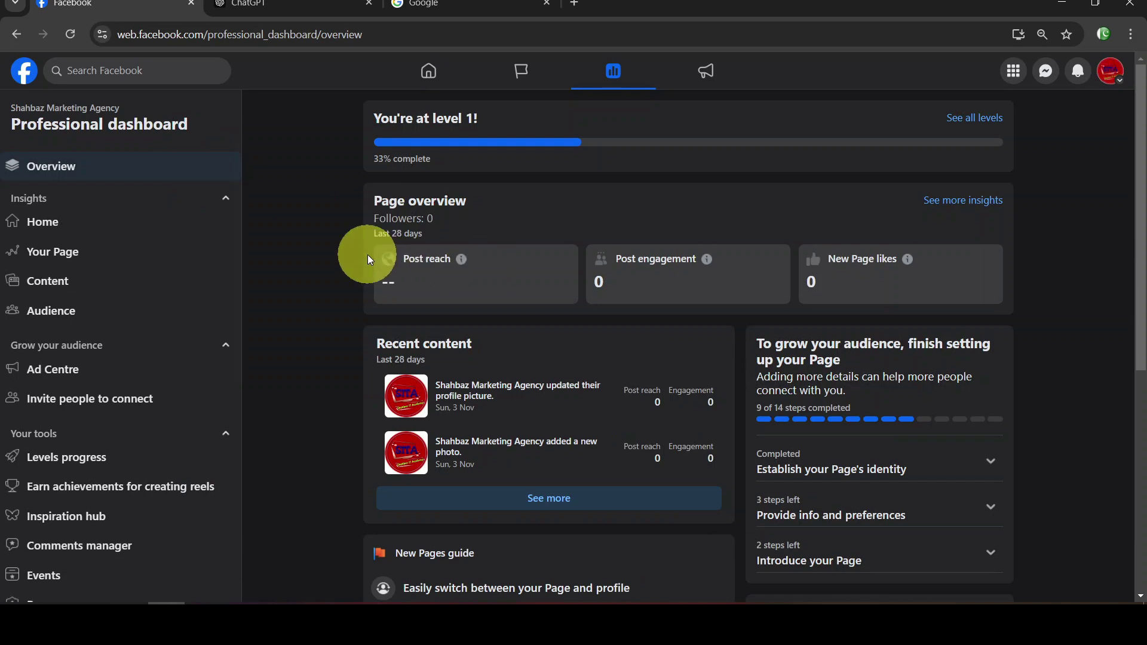
scroll(367, 254, down, 6)
scroll(520, 297, up, 6)
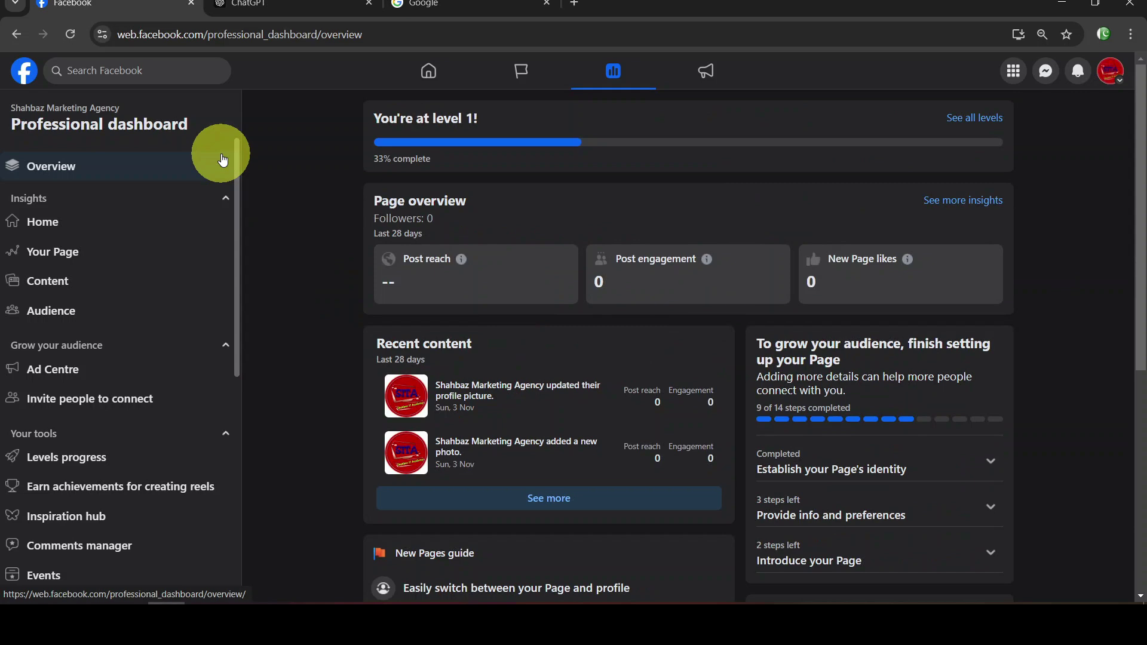
click(19, 35)
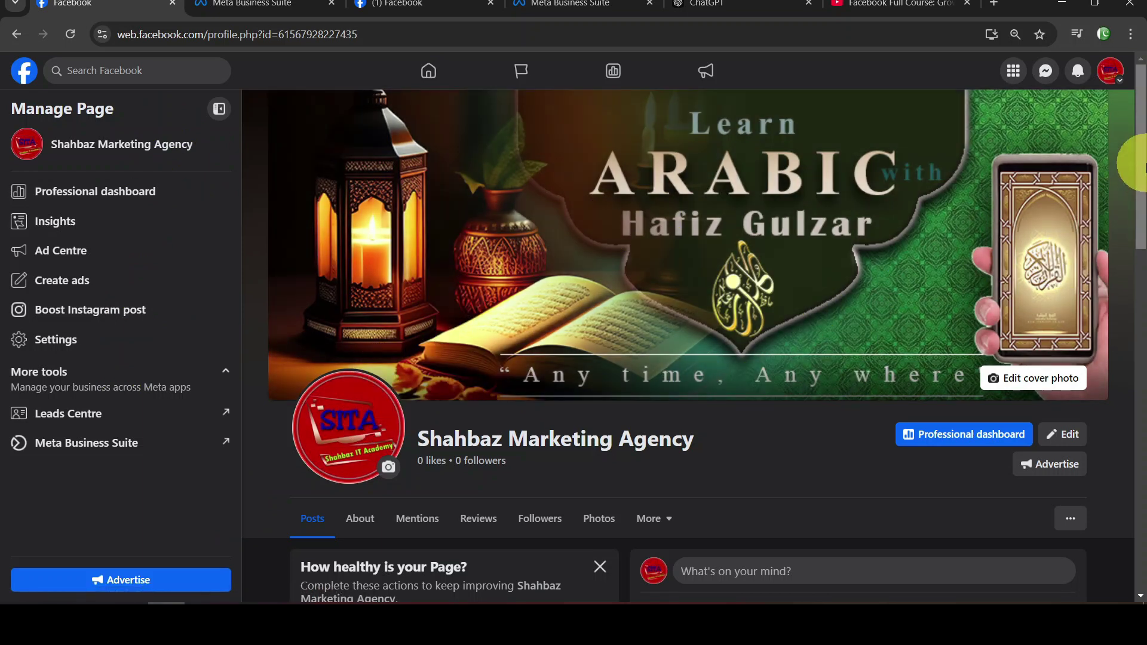
Browse the Page's About, Mentions, Reviews and More sections, then return to Posts
scroll(1140, 209, down, 2)
drag(1142, 210, 1138, 254)
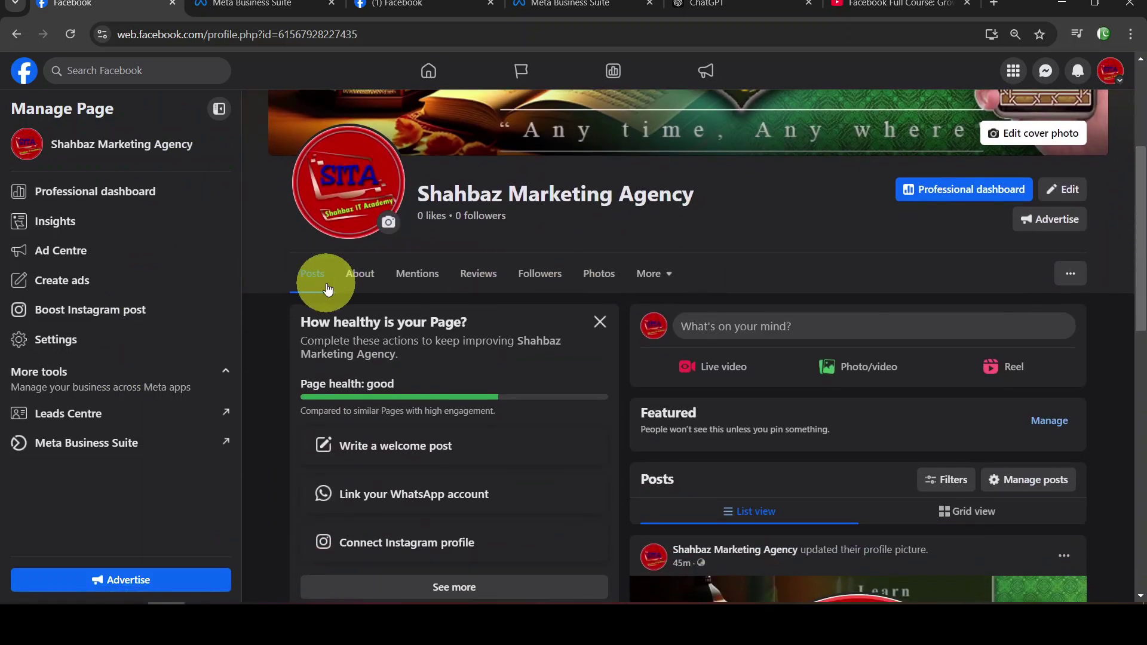
click(358, 274)
click(412, 263)
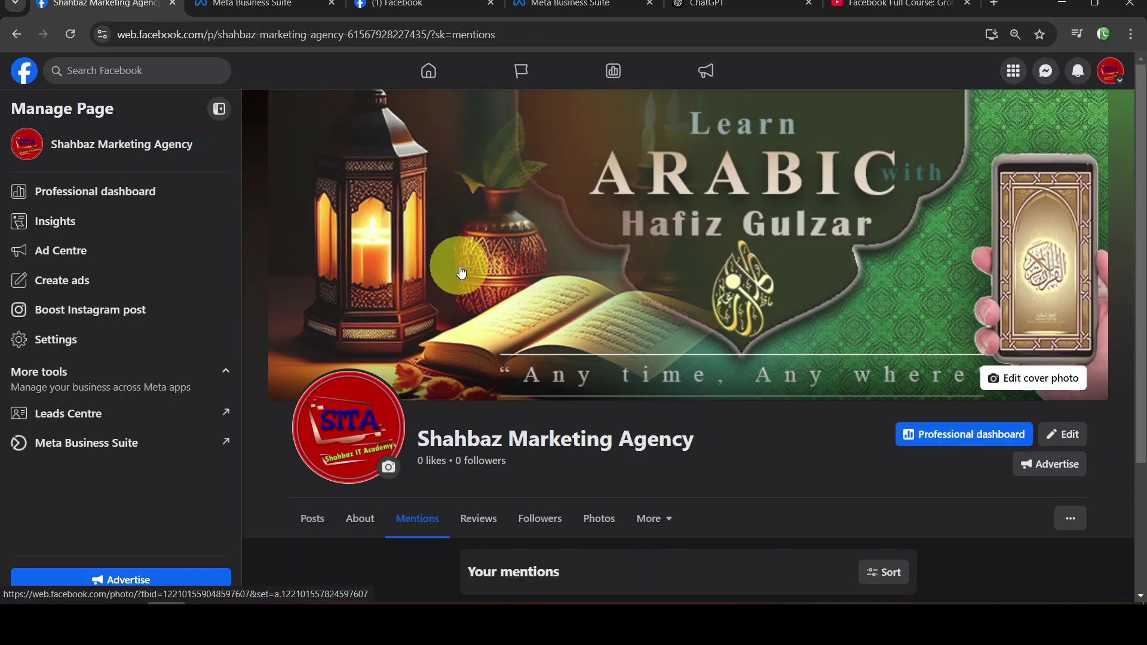
scroll(489, 328, down, 1)
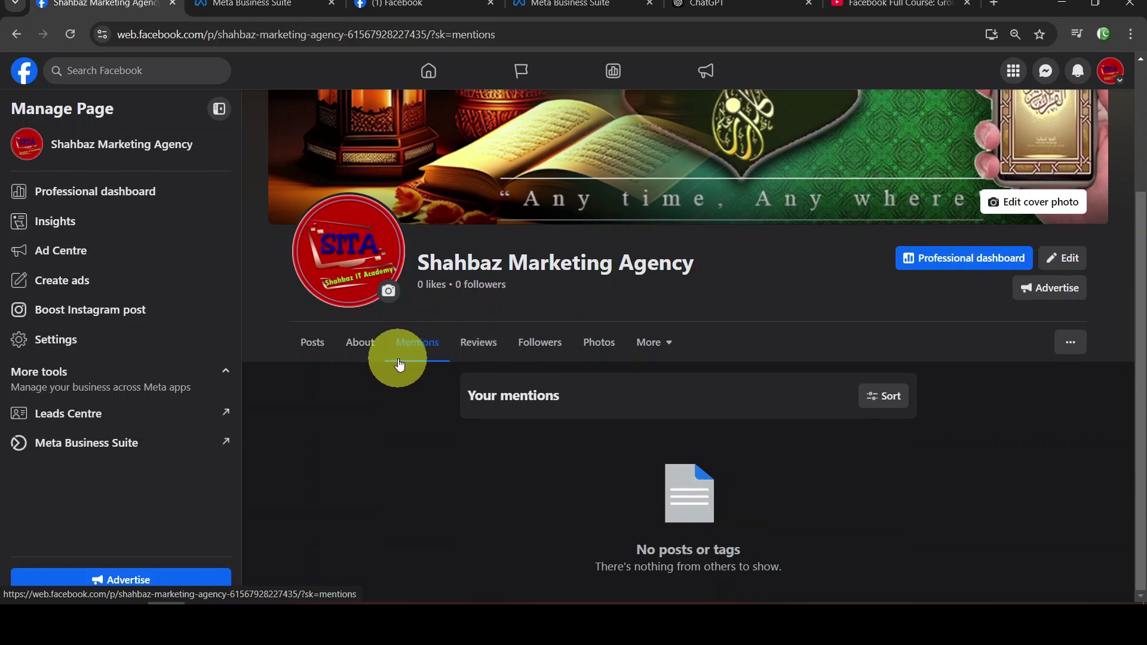
click(474, 346)
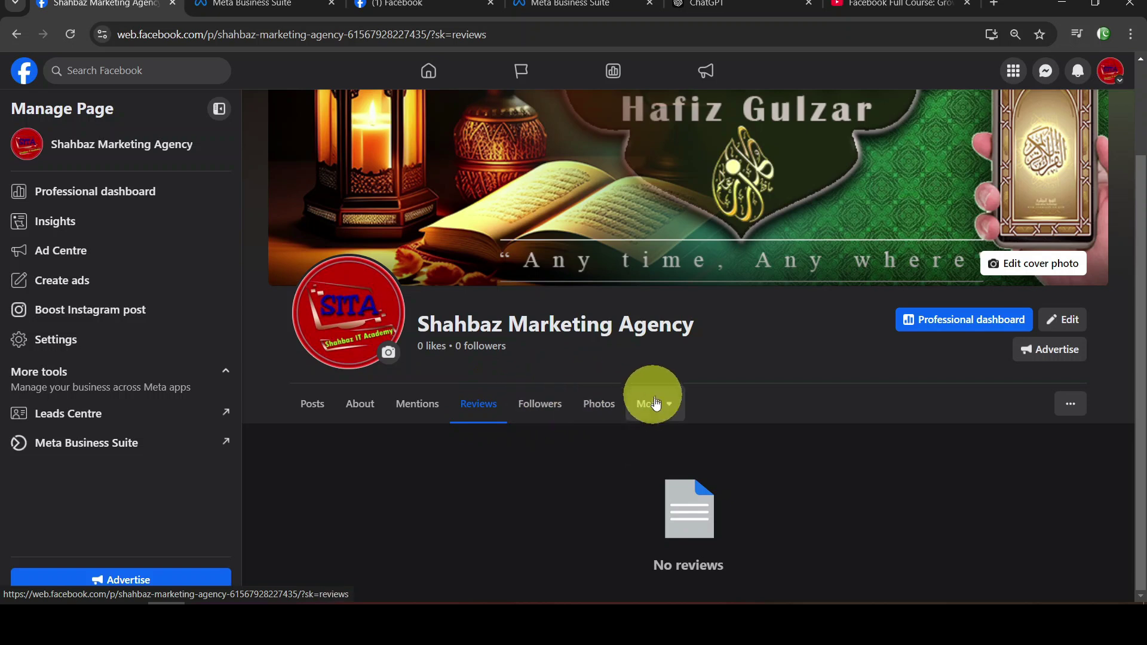
click(668, 408)
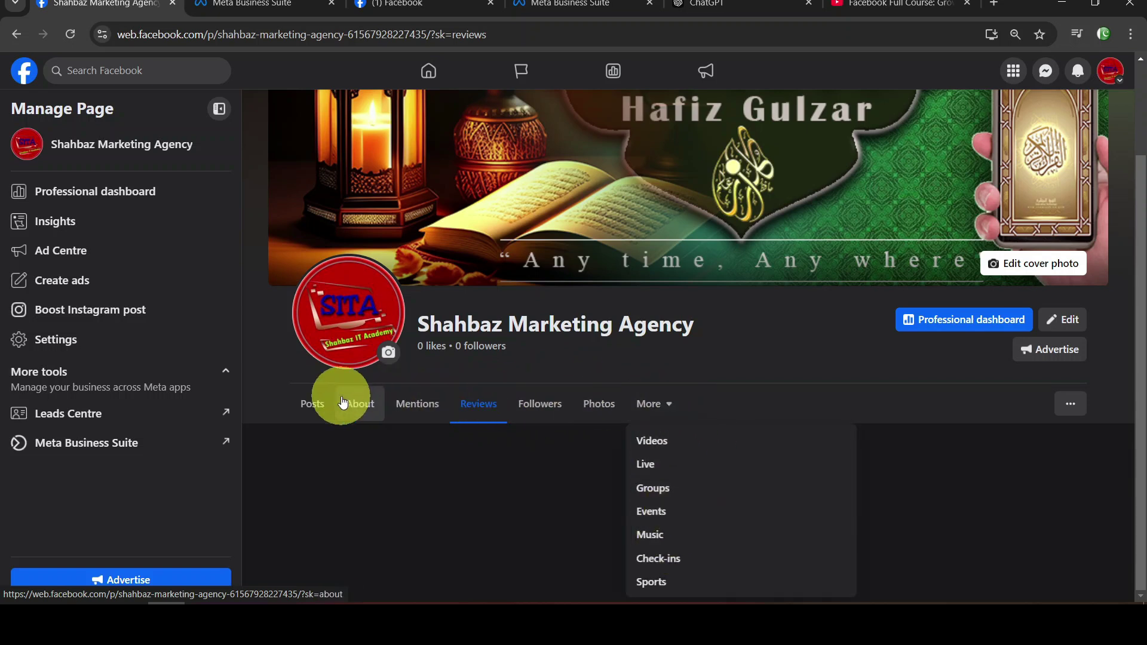
click(308, 399)
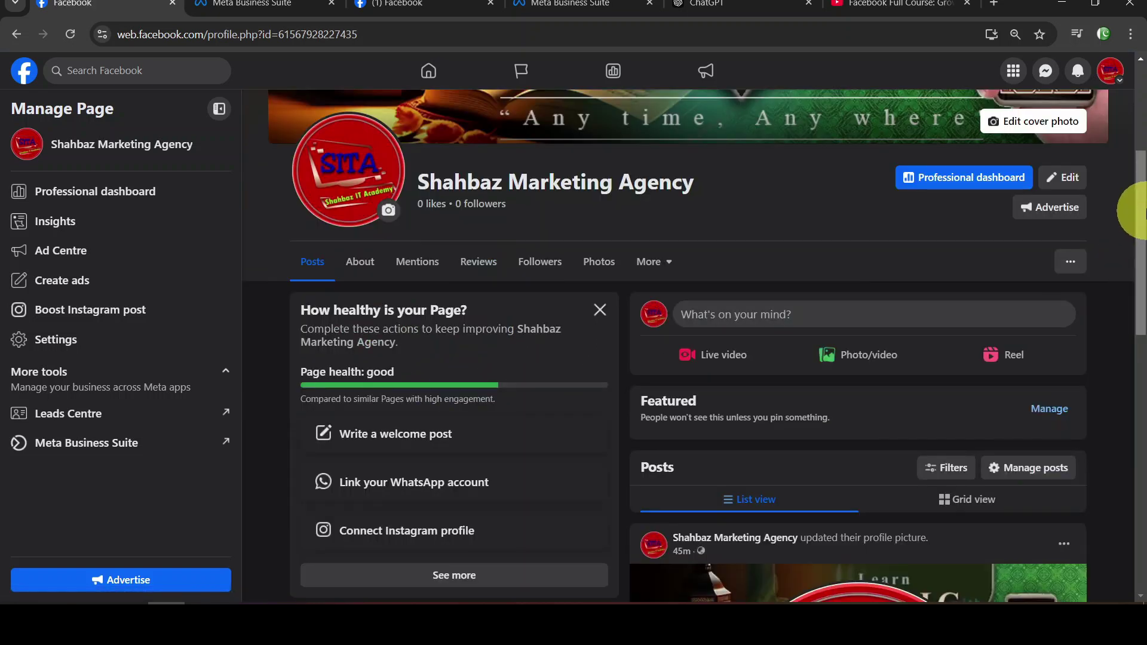
drag(1145, 194, 1145, 112)
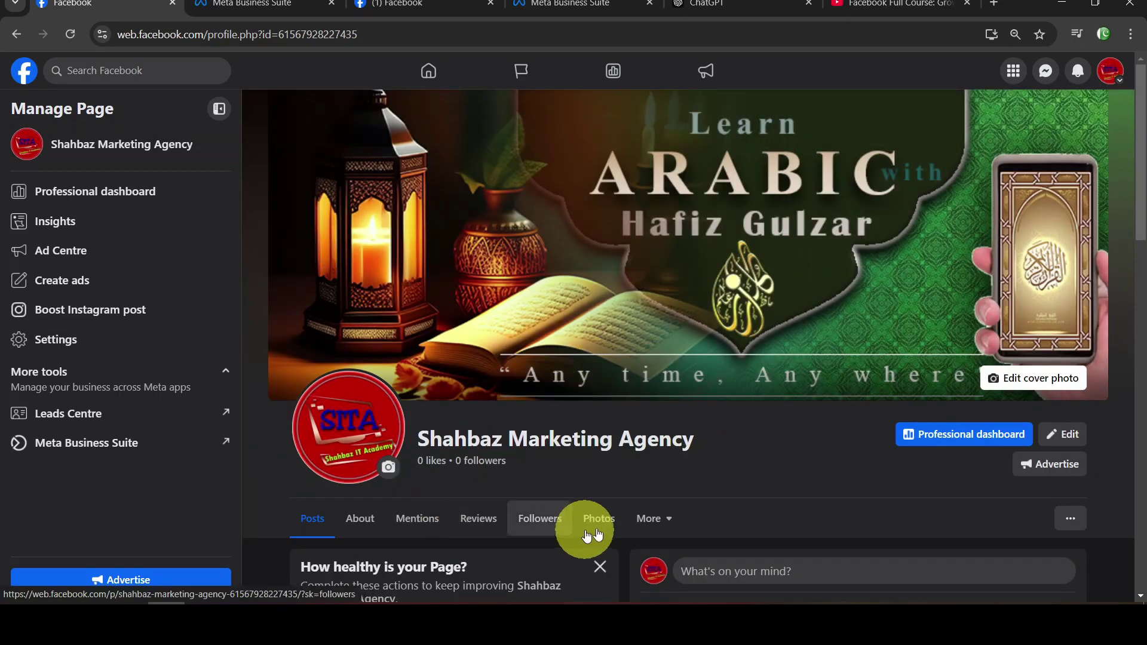
scroll(1087, 326, down, 3)
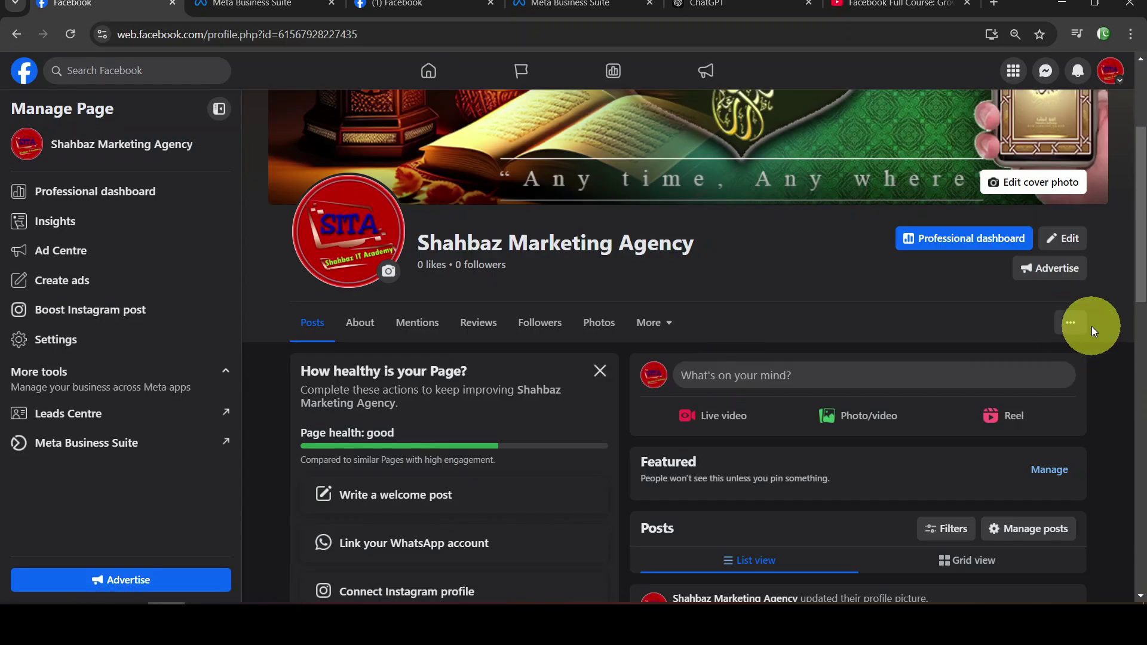
Choose Add Action Button from the Page's '...' menu and review the action button options
click(1080, 331)
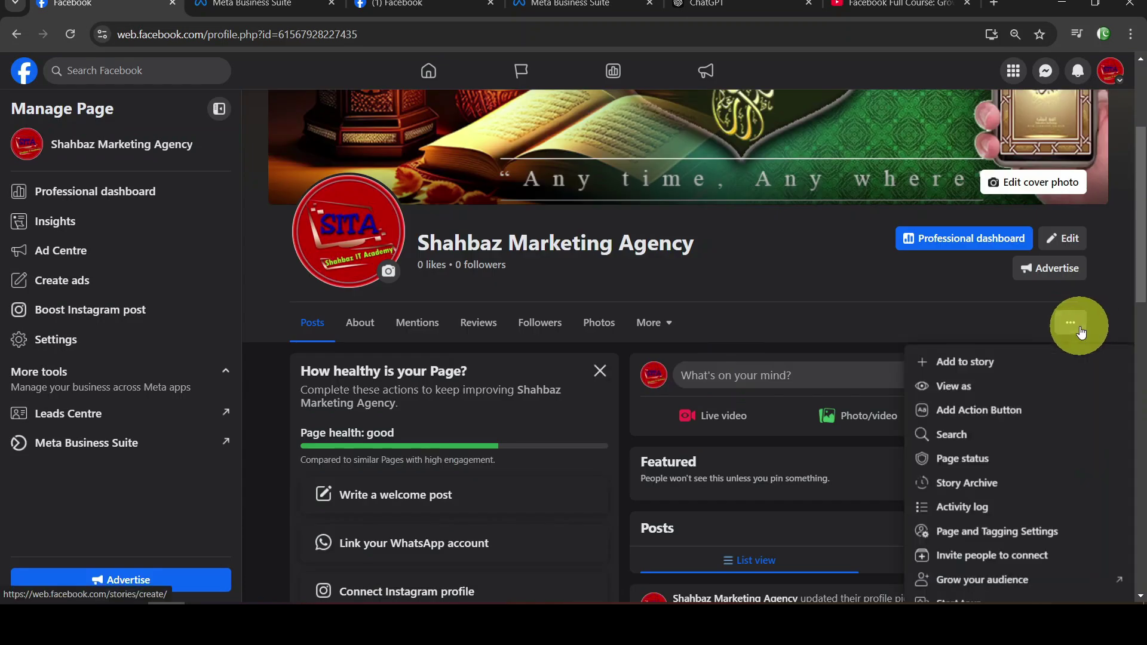
click(983, 412)
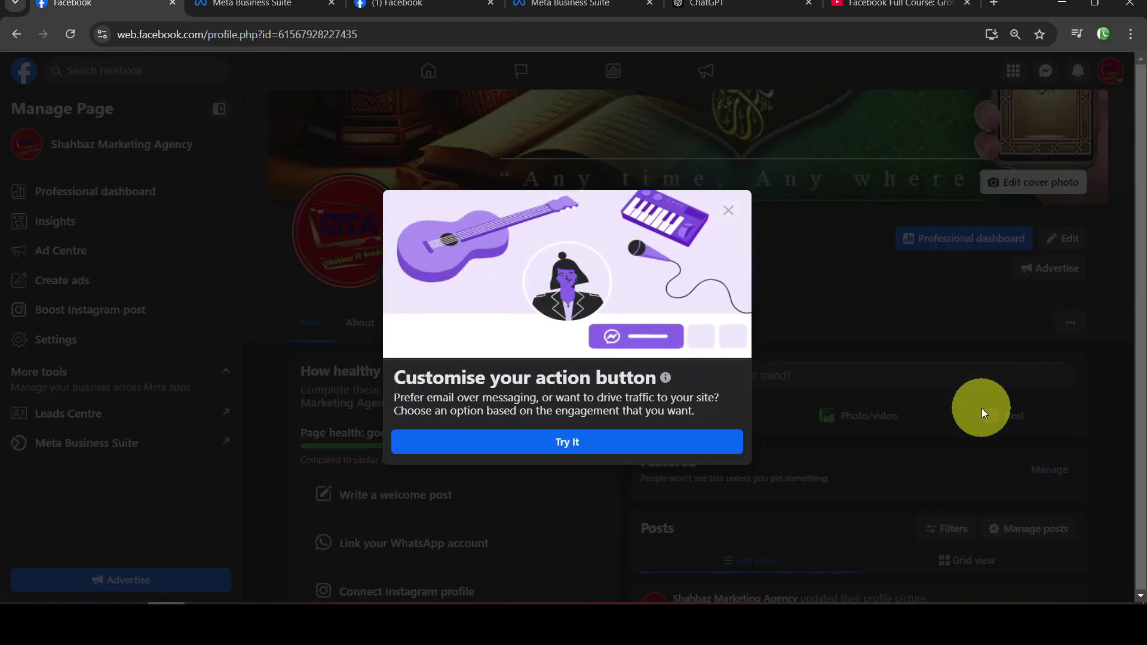
click(621, 456)
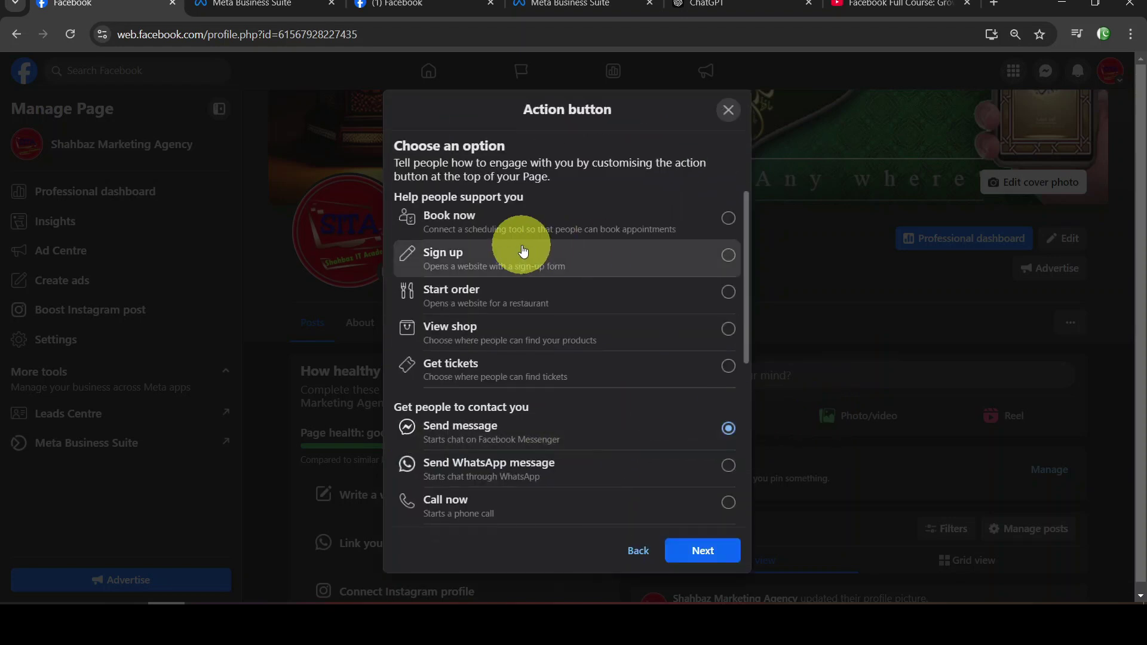
key(super)
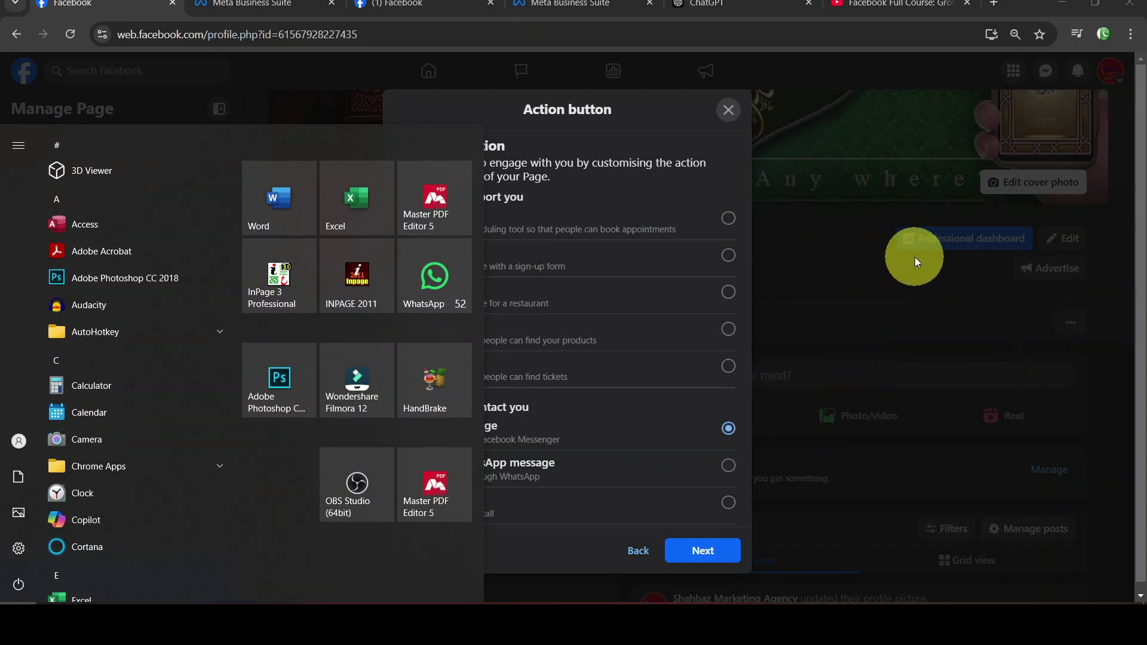
key(super)
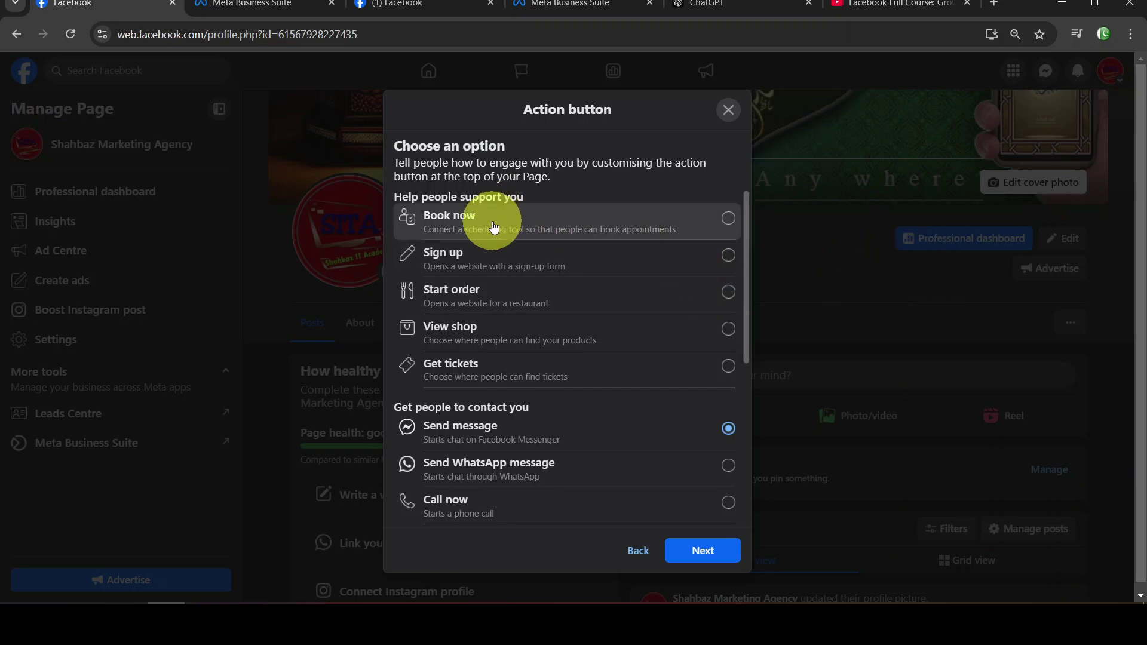
scroll(493, 226, down, 5)
scroll(538, 243, up, 5)
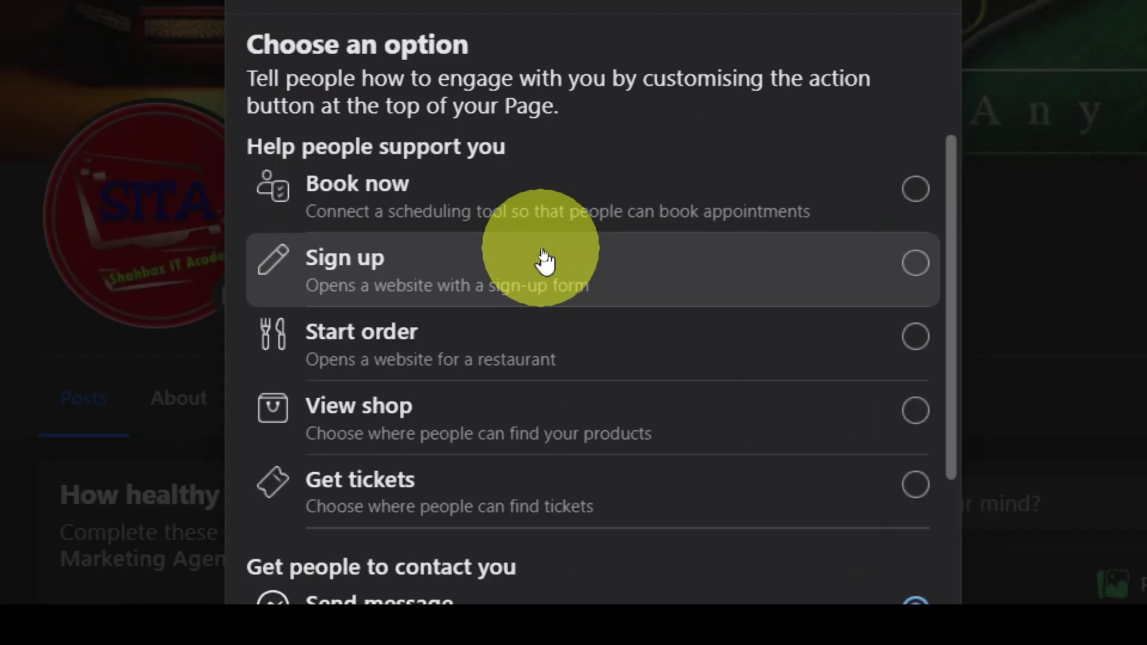
Select Book now as the action button option in place of Send message
key(super)
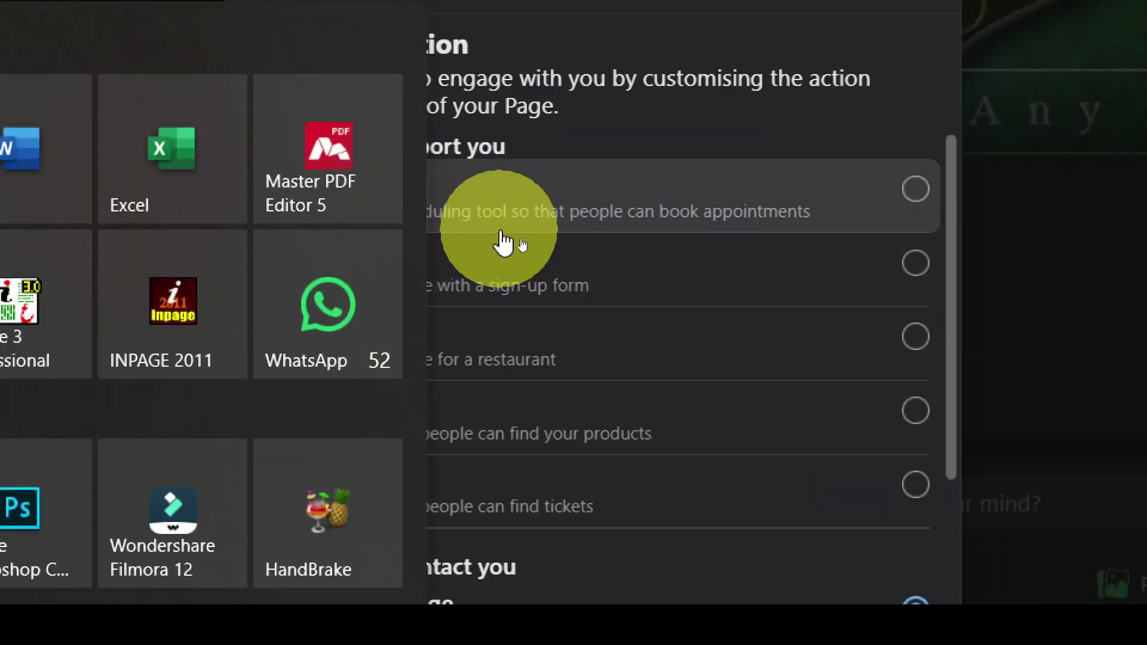
key(super)
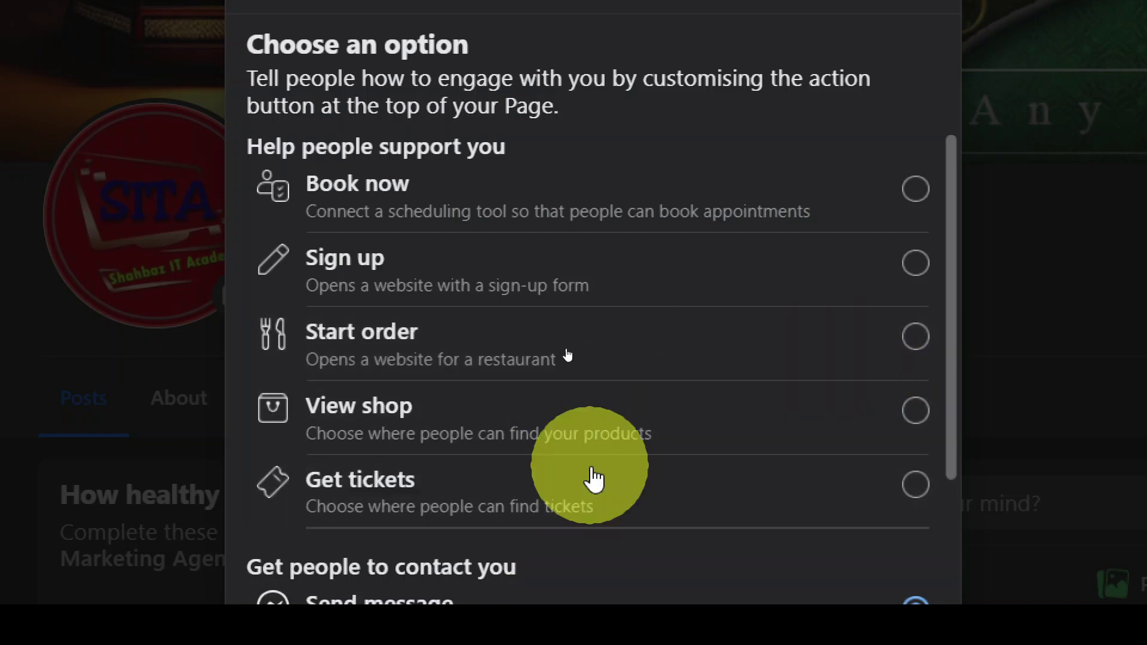
scroll(587, 428, down, 8)
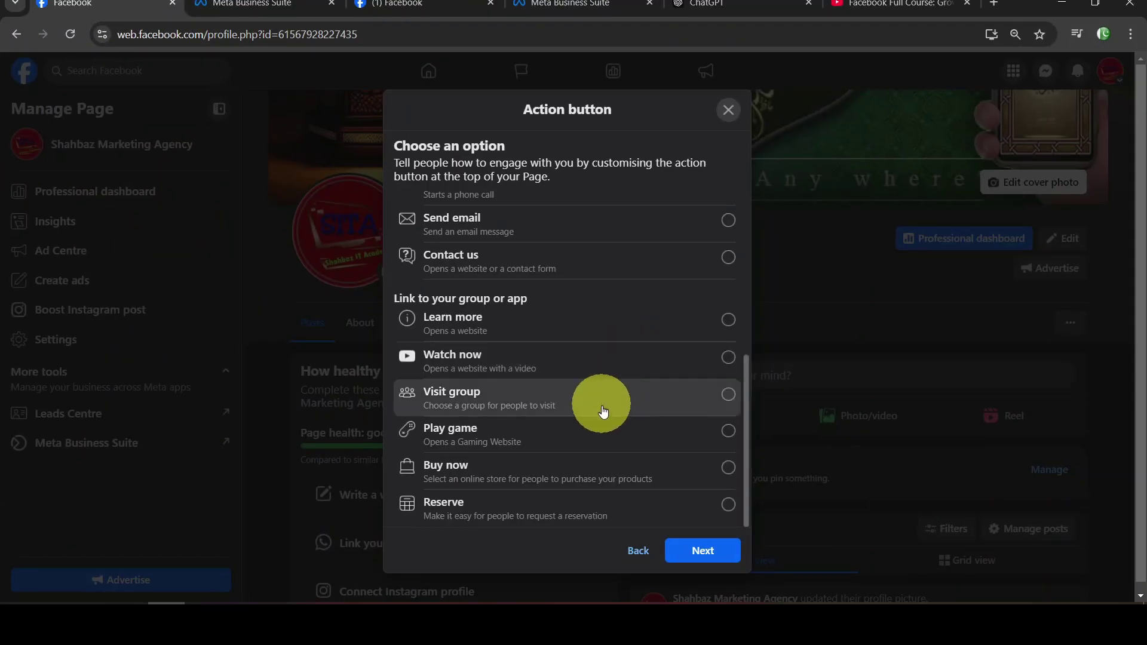
scroll(563, 376, up, 5)
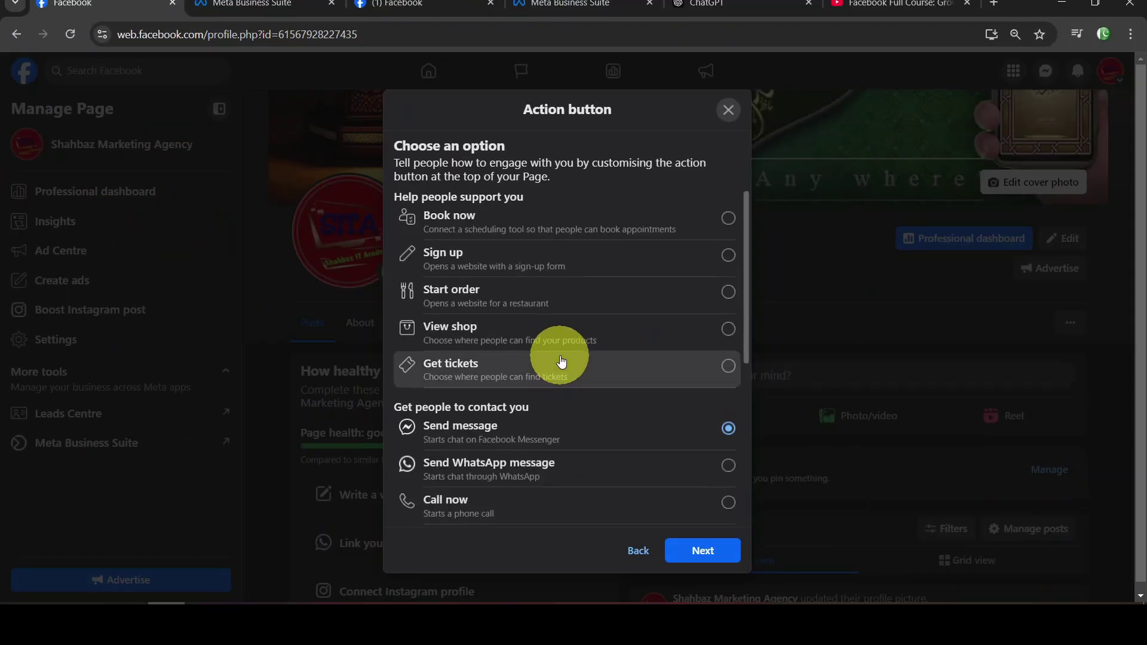
click(501, 216)
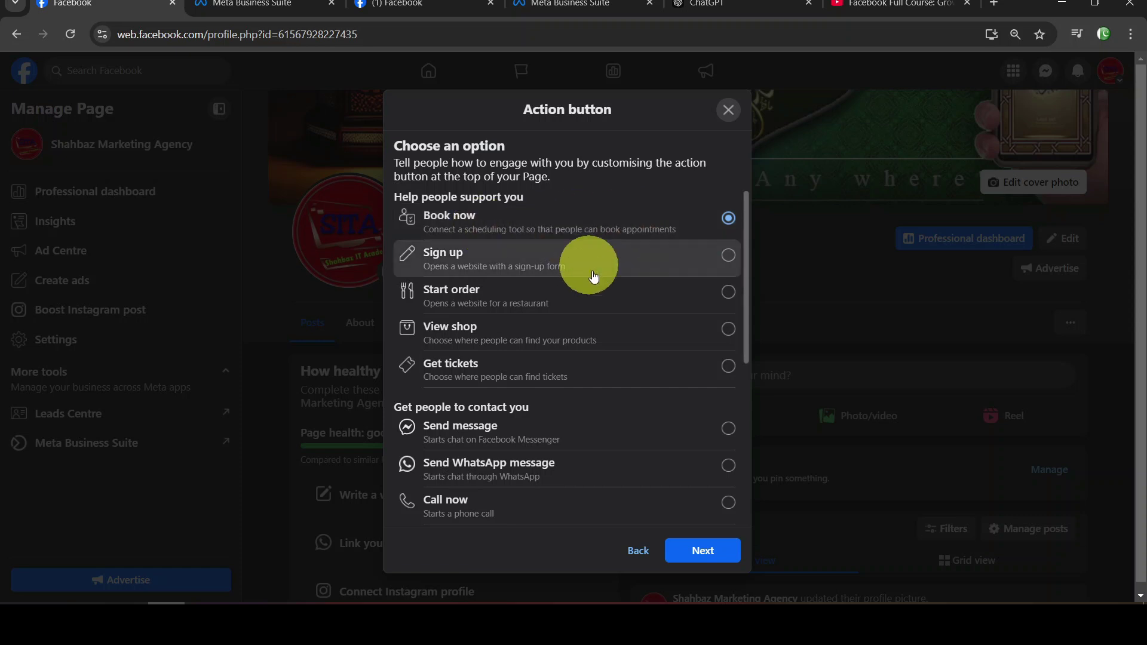
Save Book now using Facebook's scheduling tool and view its daily 00:00–23:59 availability
click(707, 551)
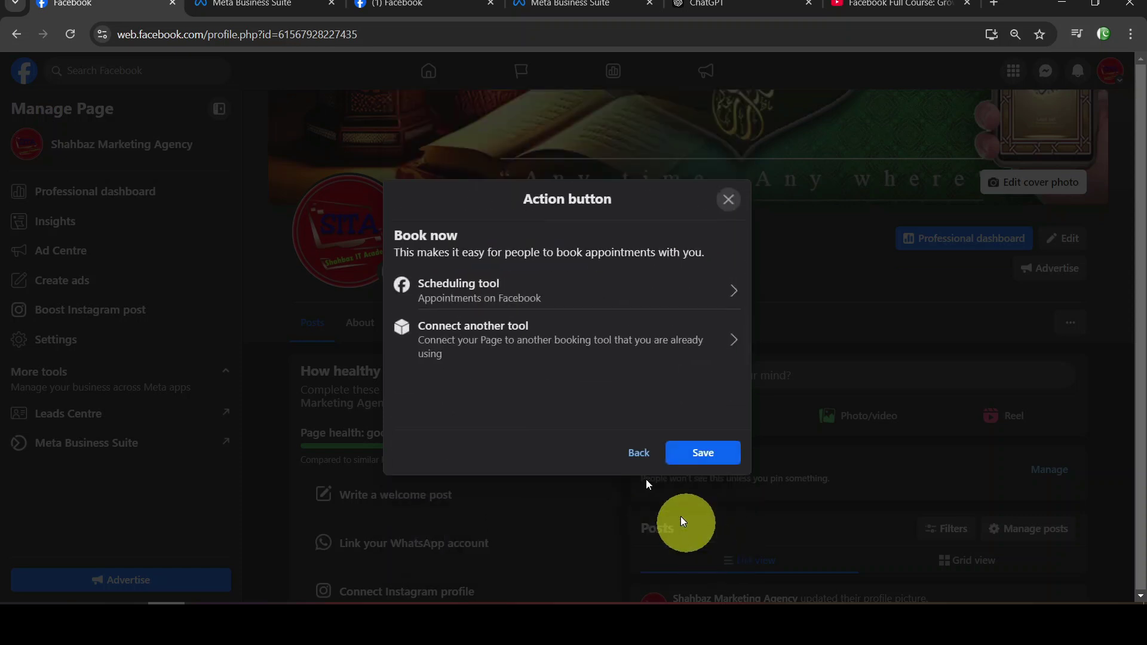
click(718, 454)
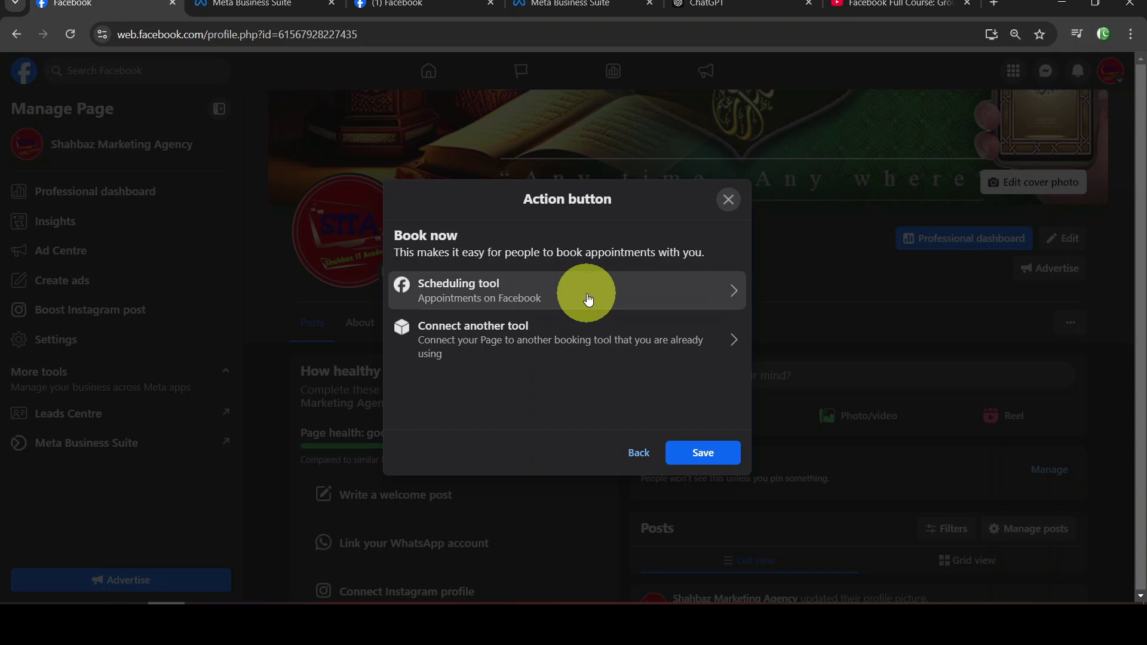
click(488, 291)
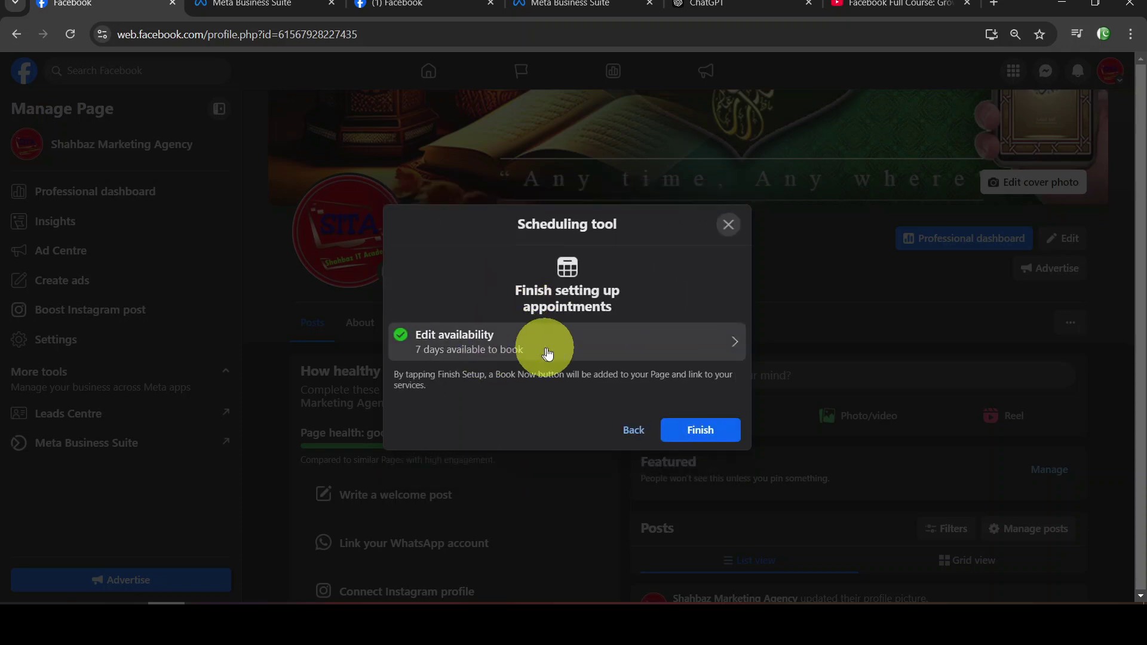
click(619, 346)
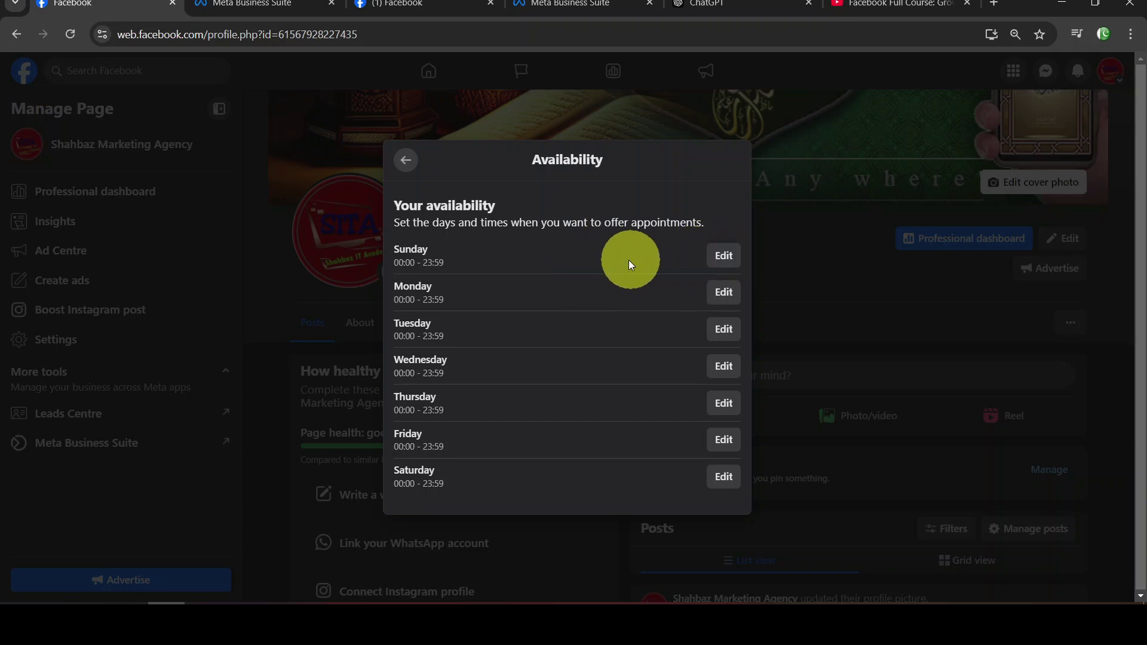
click(725, 267)
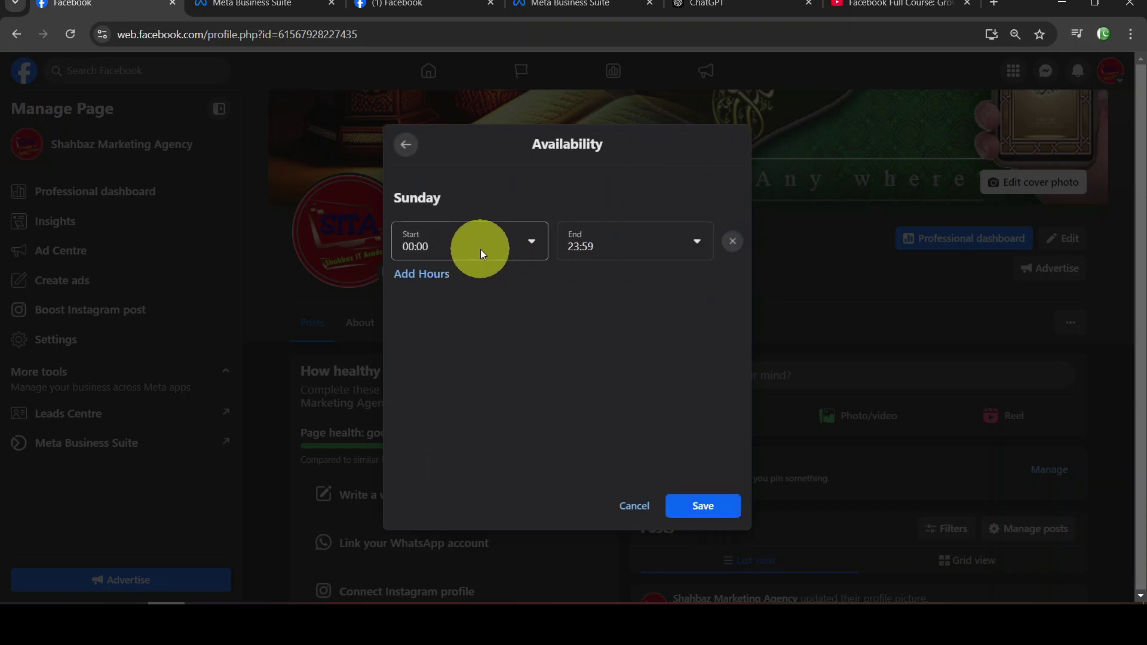
click(523, 246)
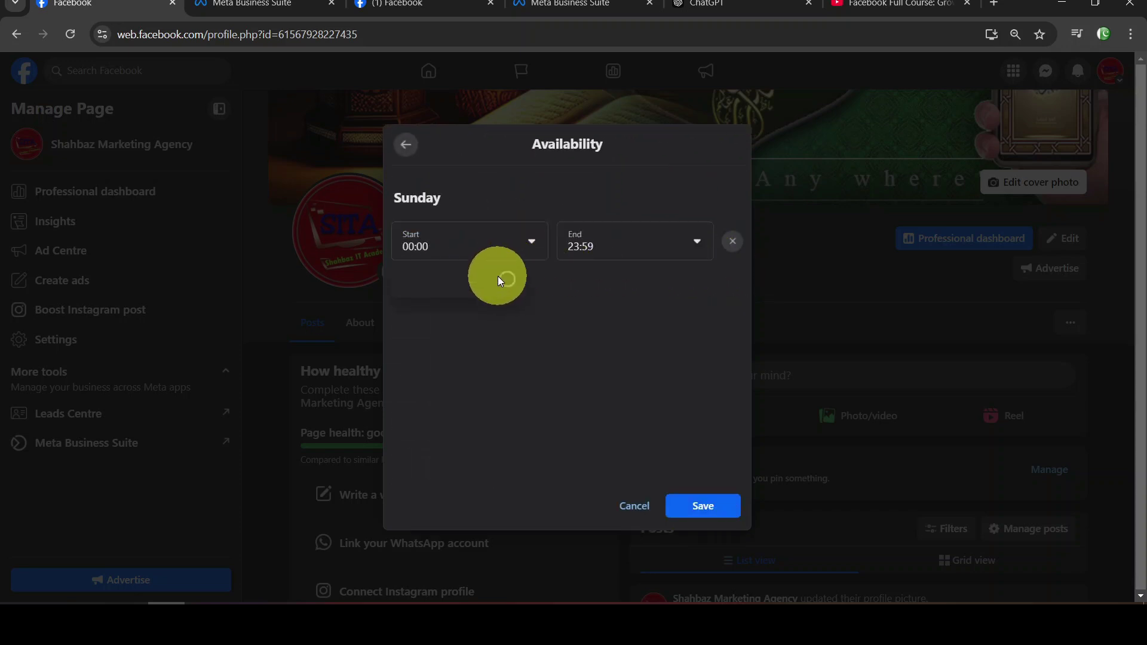
click(529, 241)
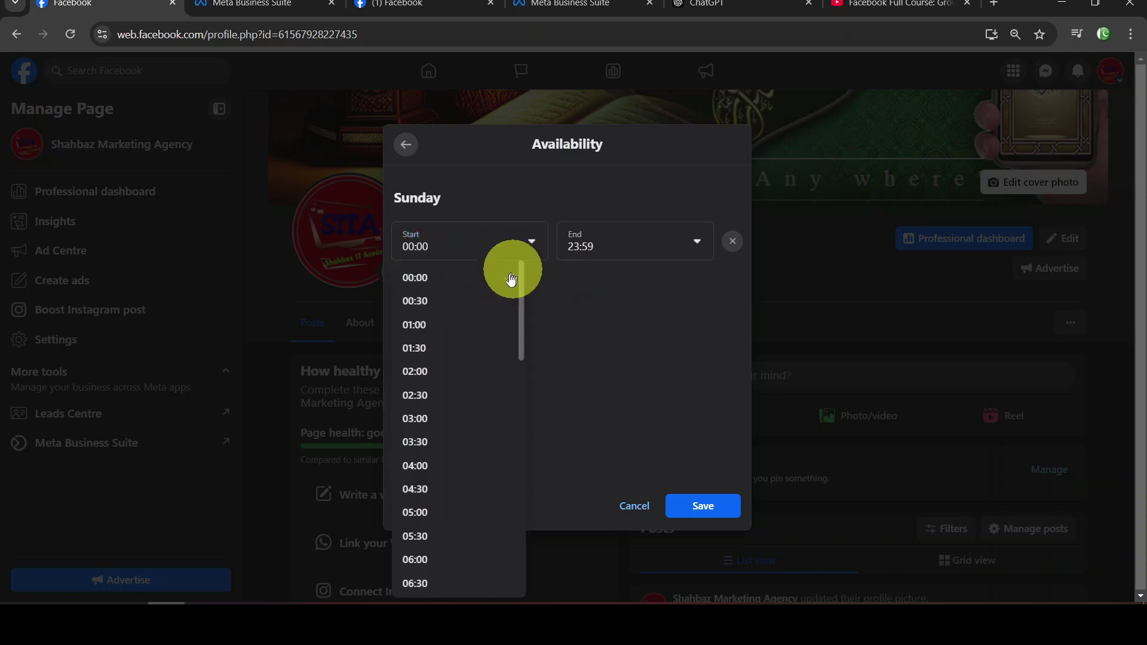
scroll(504, 377, down, 10)
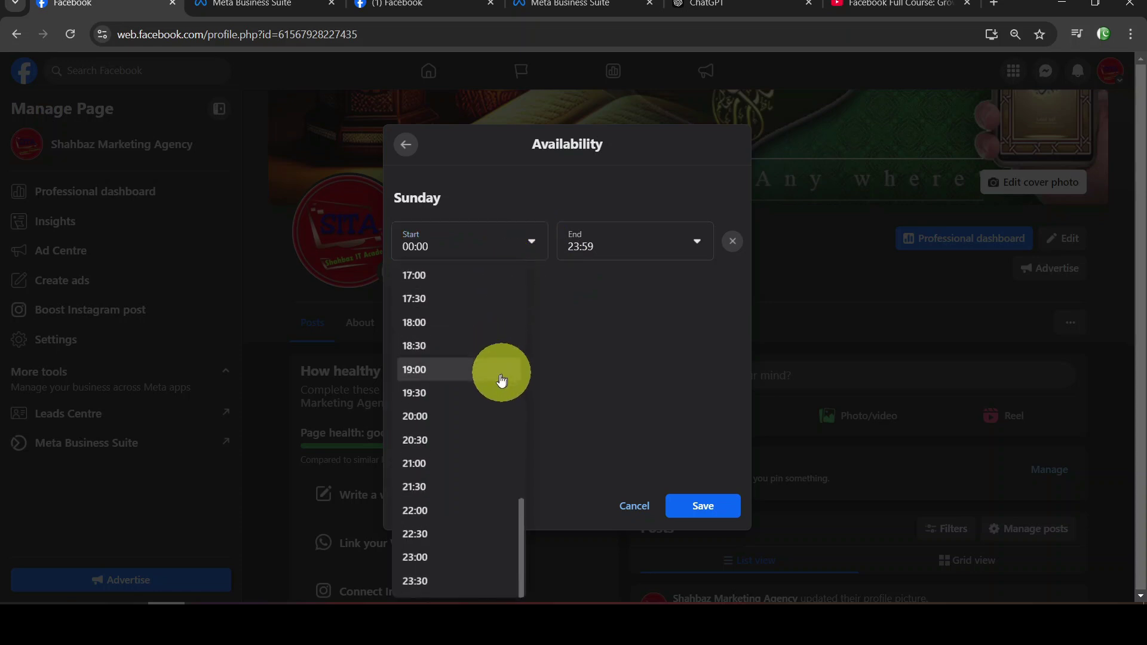
scroll(465, 391, up, 10)
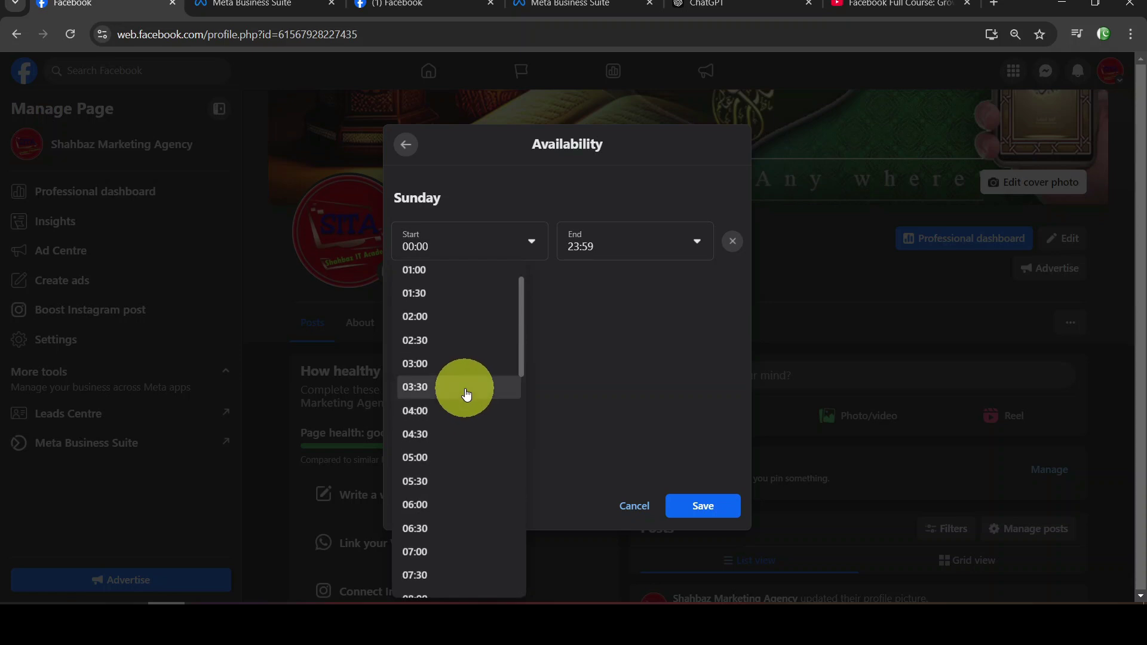
scroll(465, 383, up, 1)
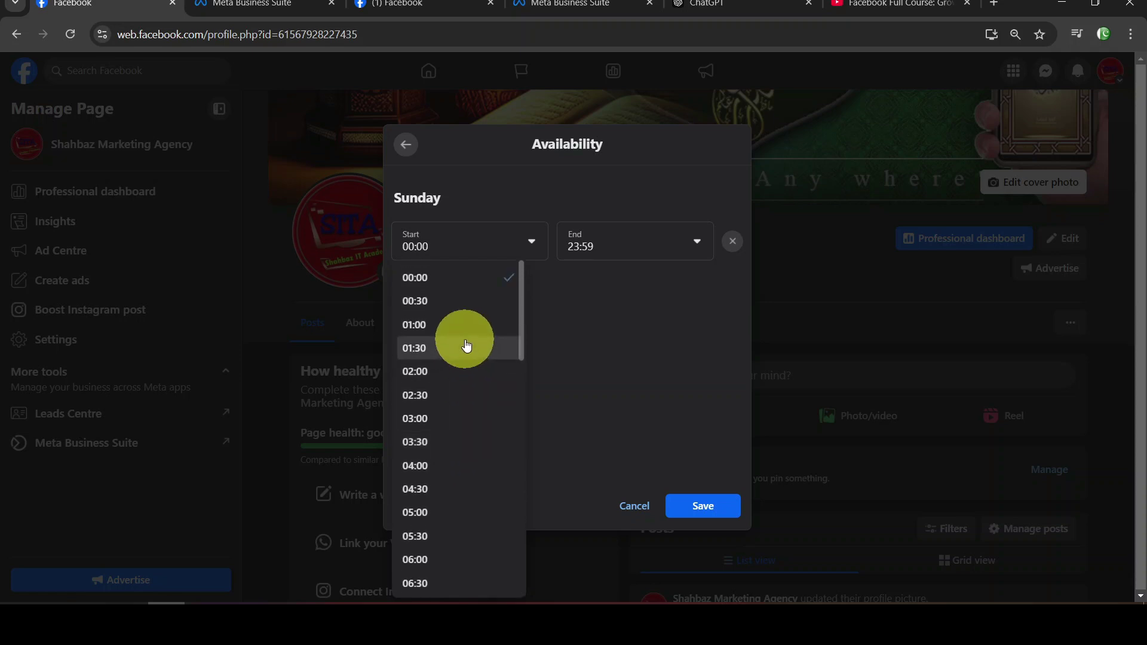
scroll(467, 353, down, 6)
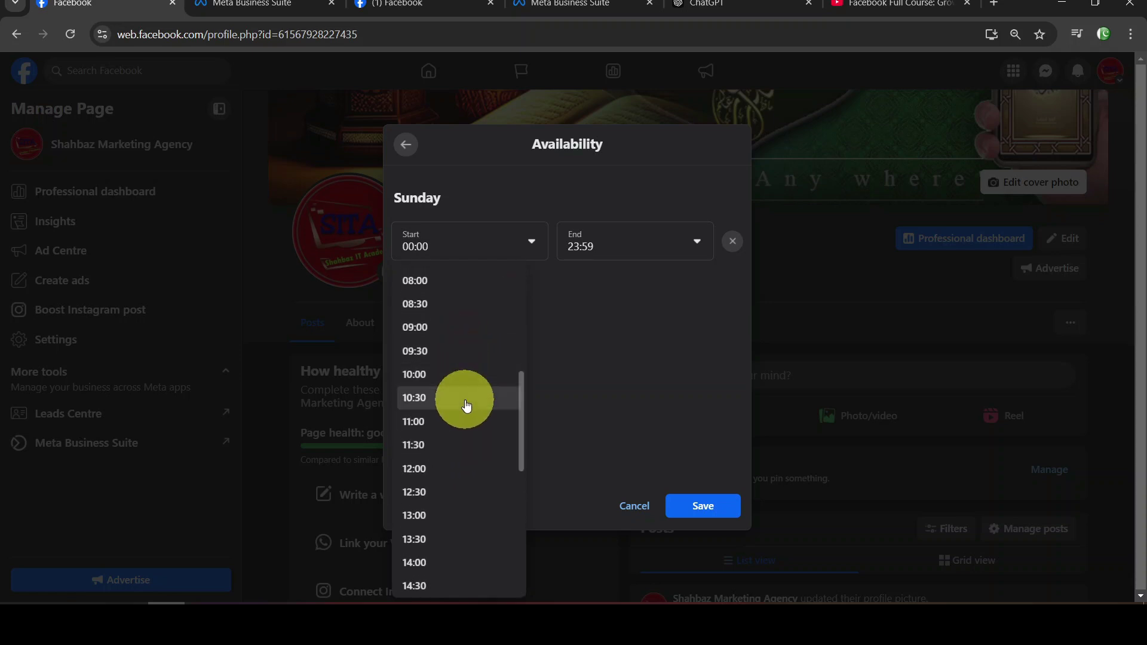
click(461, 376)
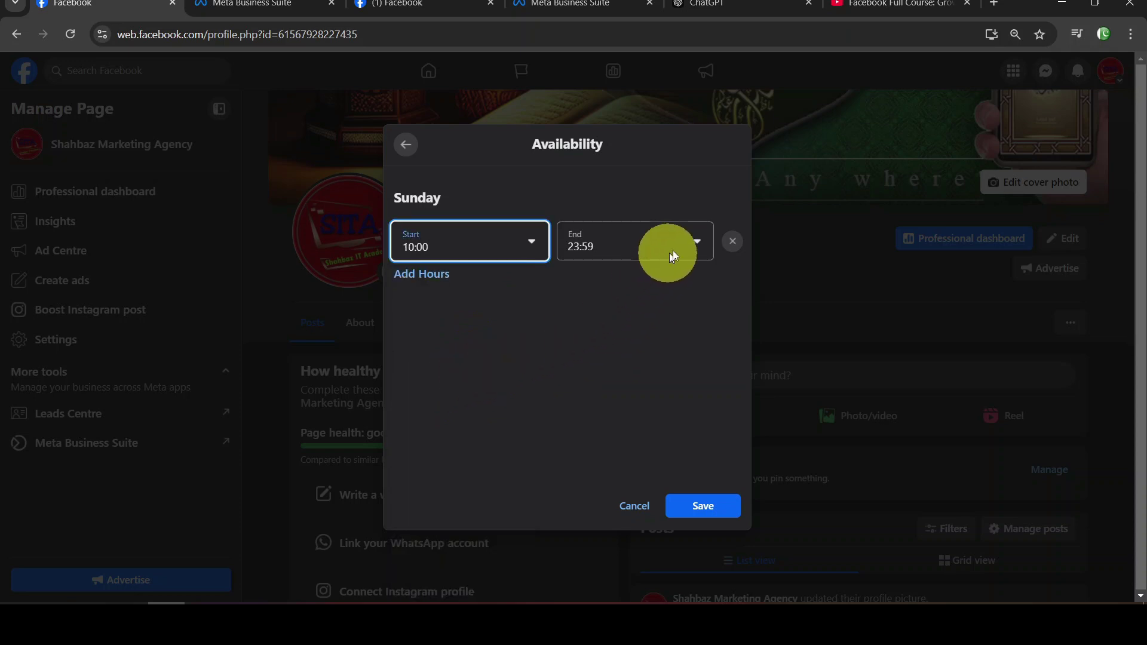
click(697, 240)
scroll(655, 355, down, 5)
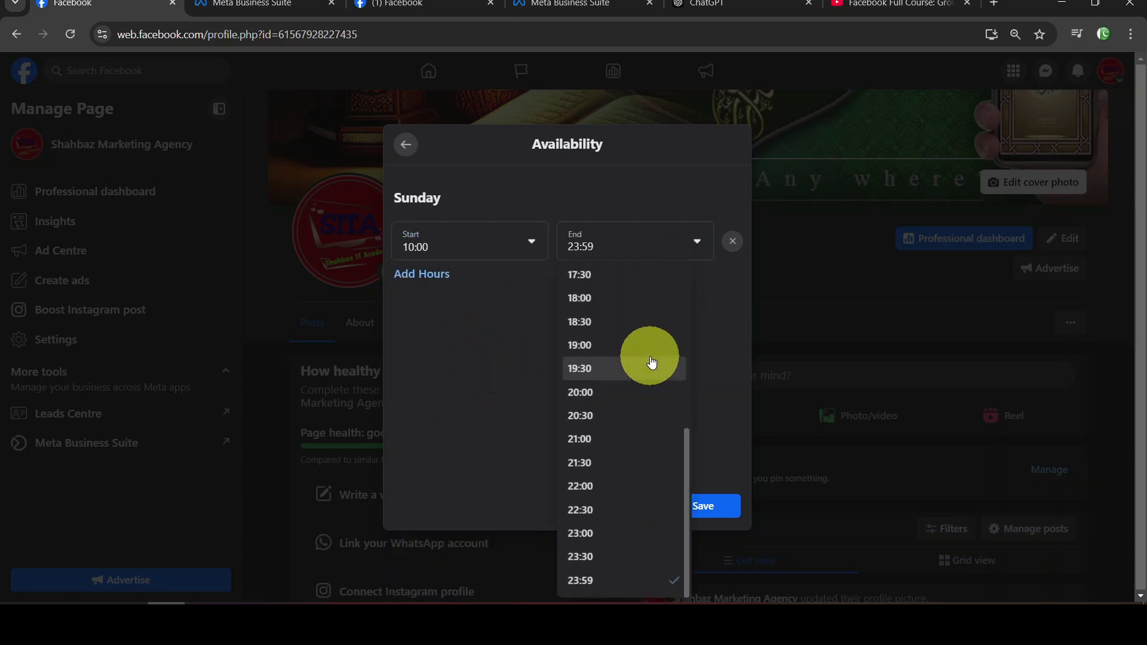
scroll(623, 352, up, 5)
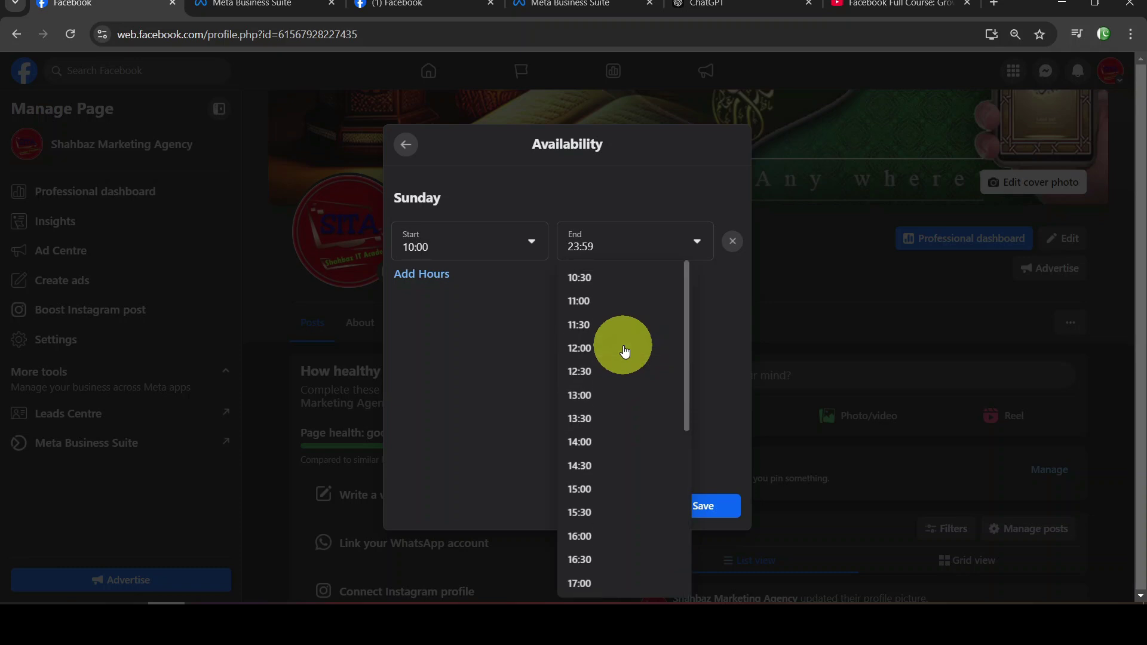
click(624, 357)
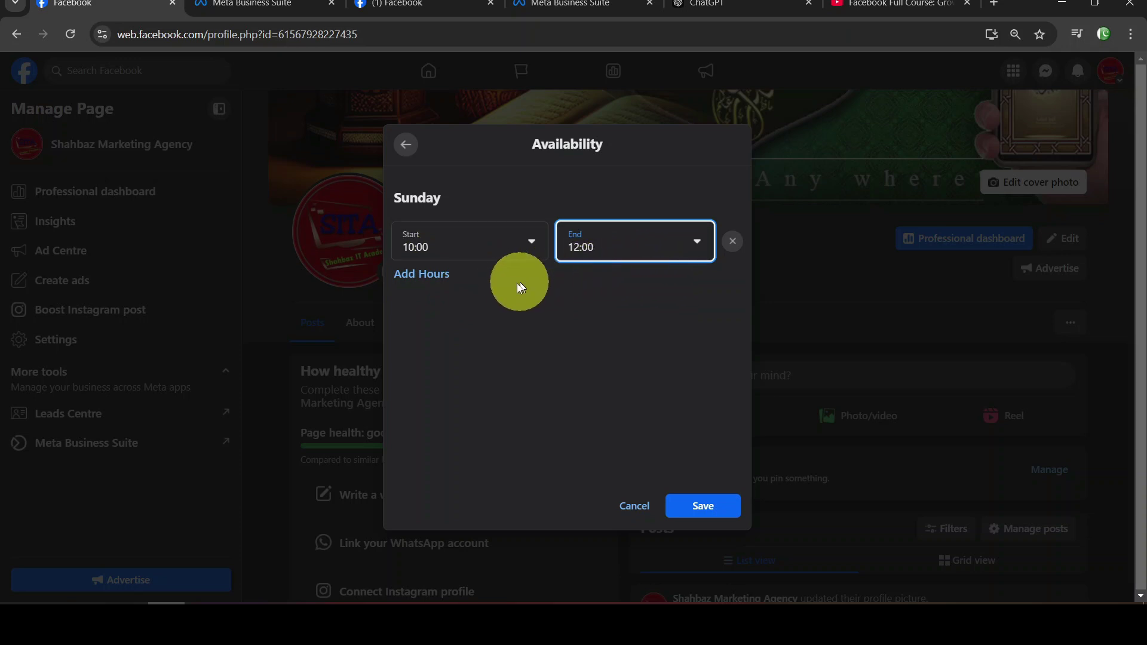
click(434, 275)
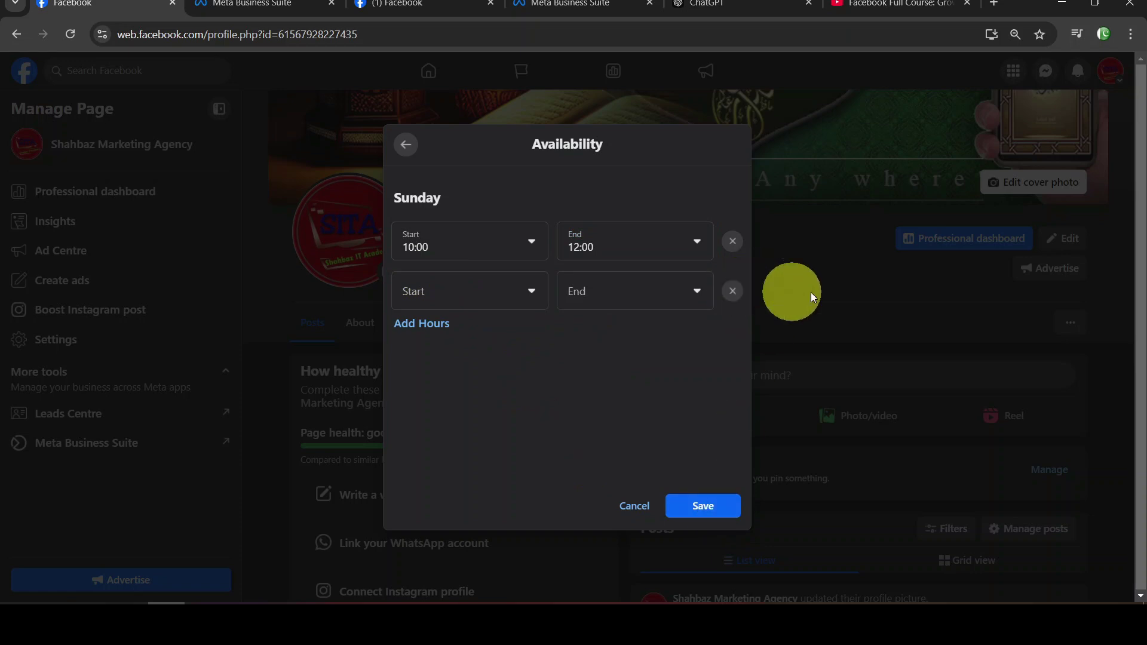
Discard the Sunday hour changes and close the scheduling tool setup
click(644, 506)
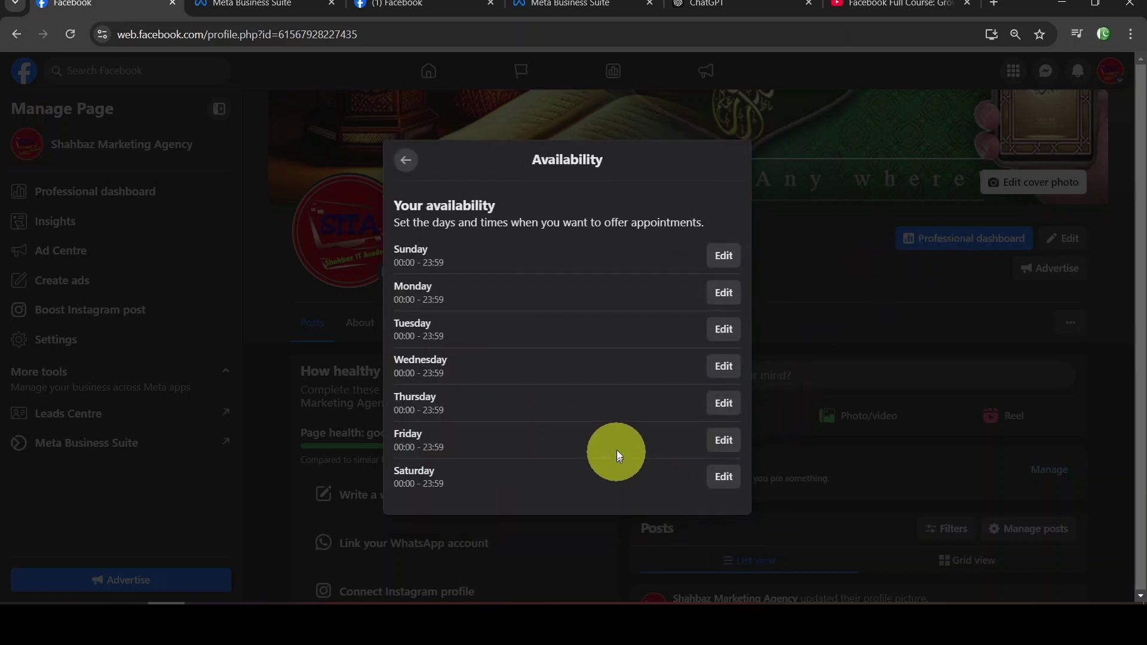
click(401, 161)
click(400, 162)
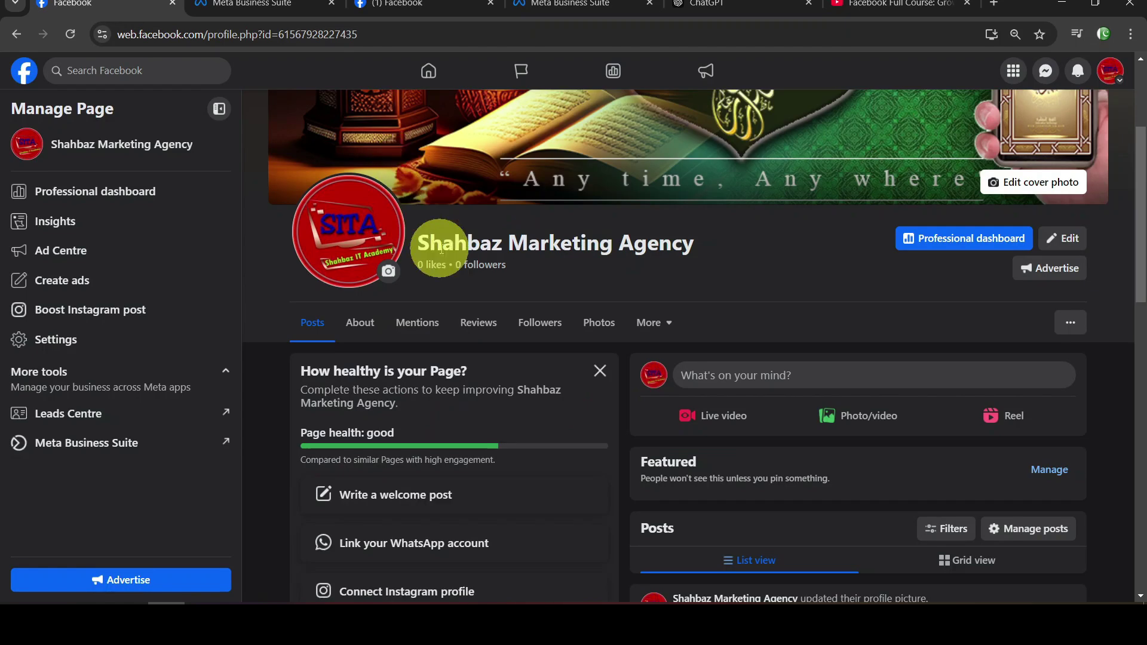
Start a new action button from the '...' menu and choose Send WhatsApp message
click(1069, 324)
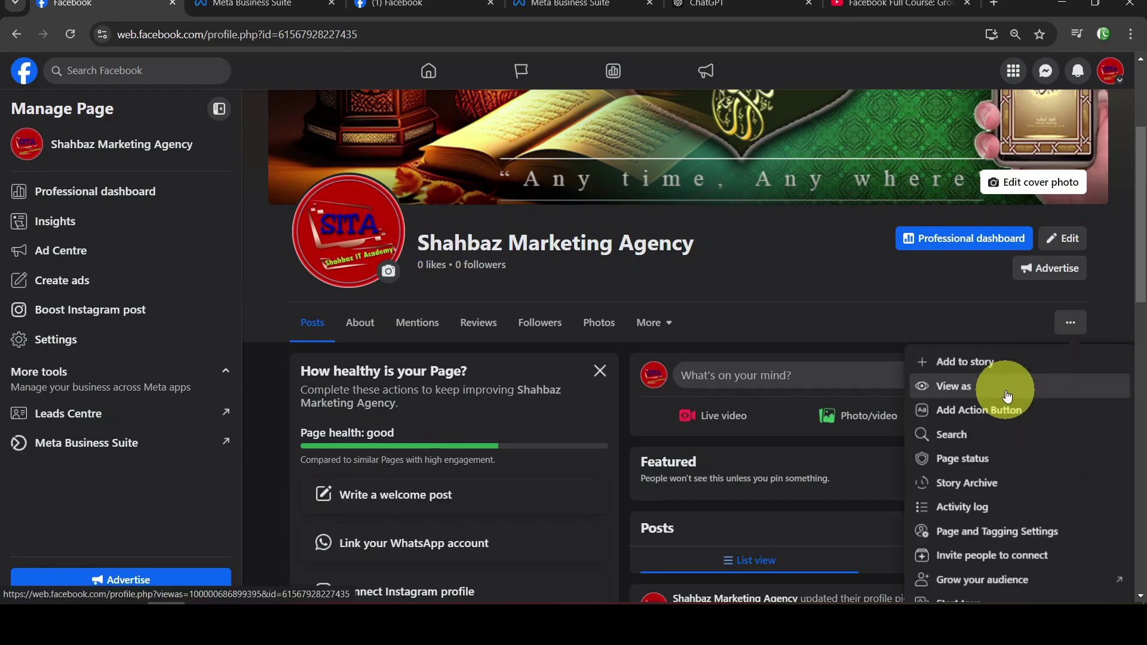
click(1007, 412)
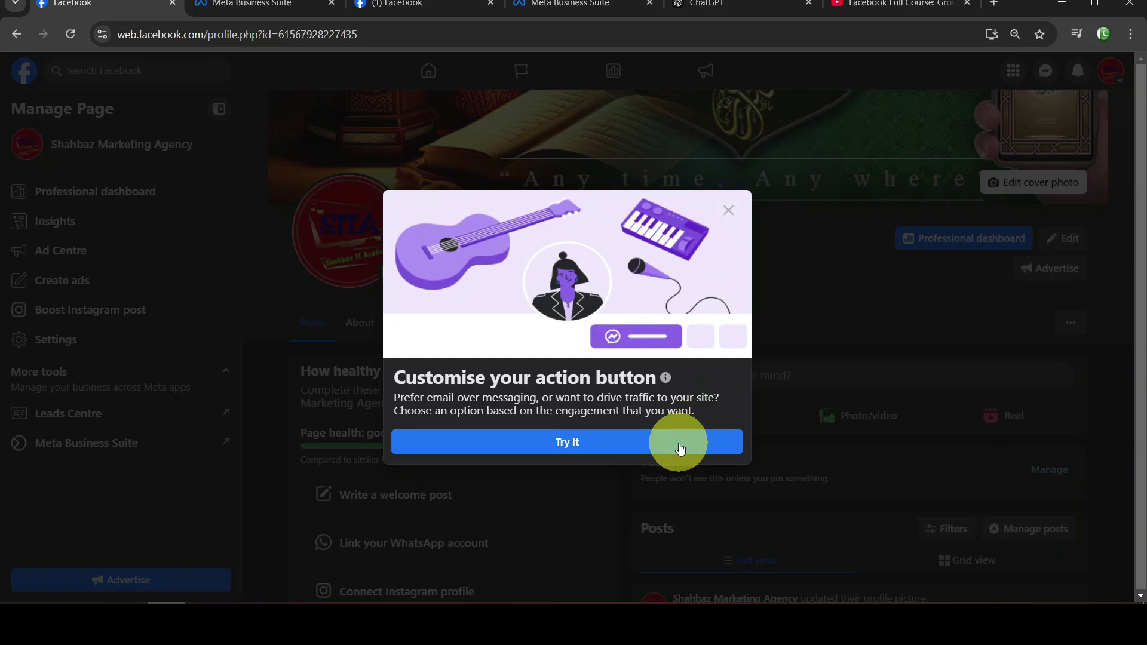
click(670, 440)
scroll(647, 287, down, 5)
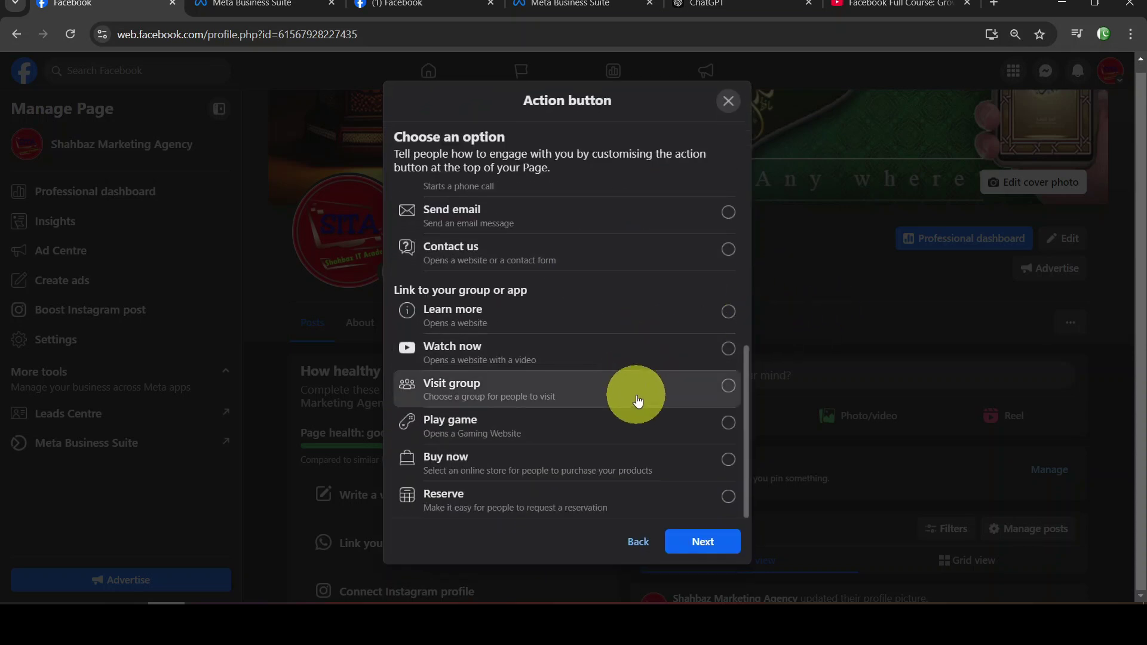
scroll(551, 256, up, 5)
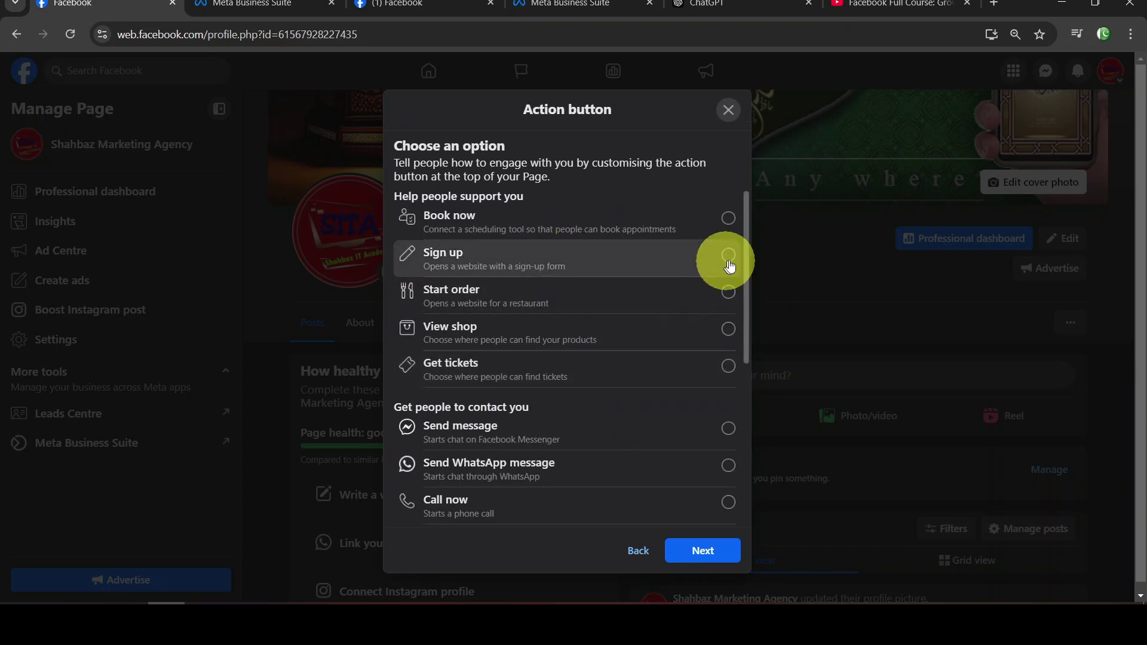
drag(745, 249, 740, 328)
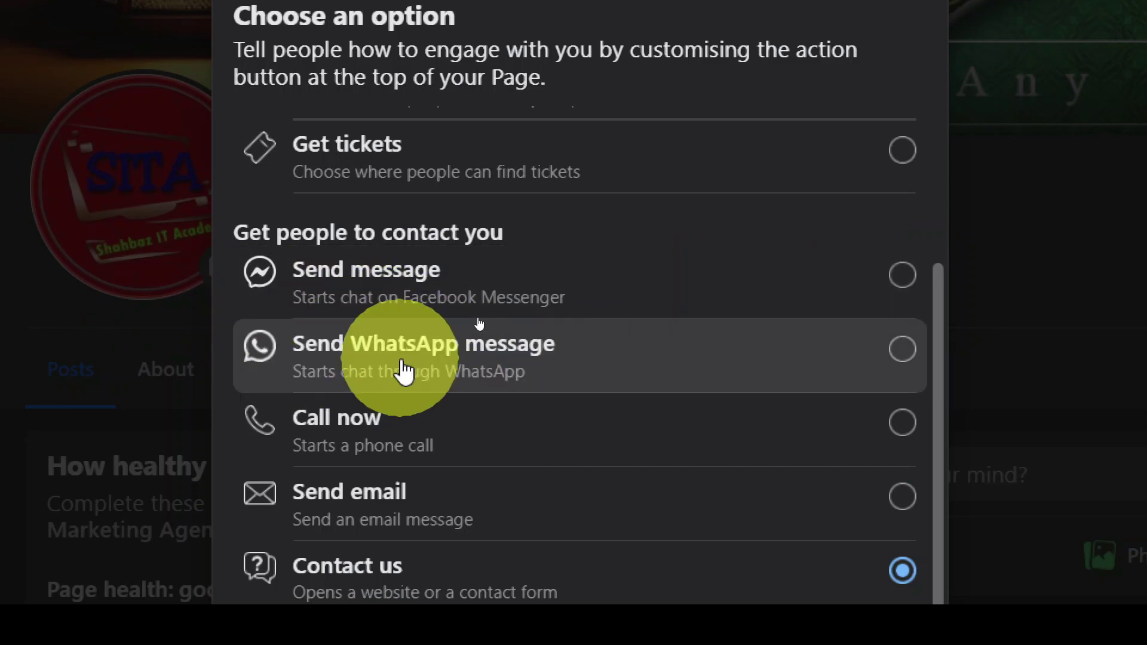
click(898, 360)
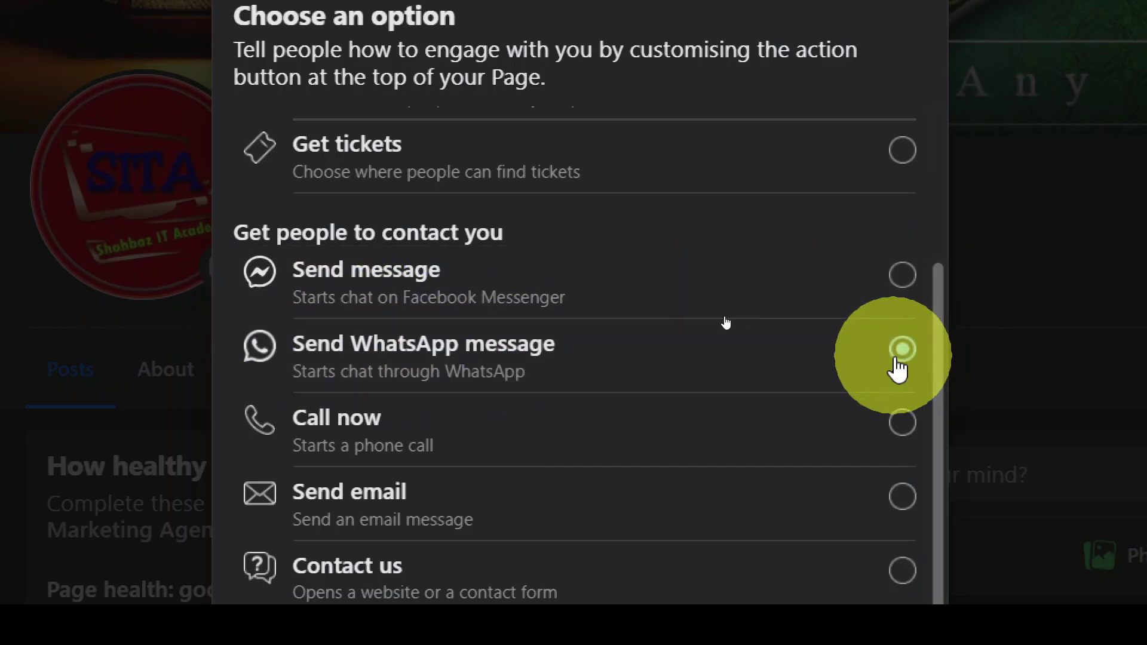
scroll(884, 418, down, 5)
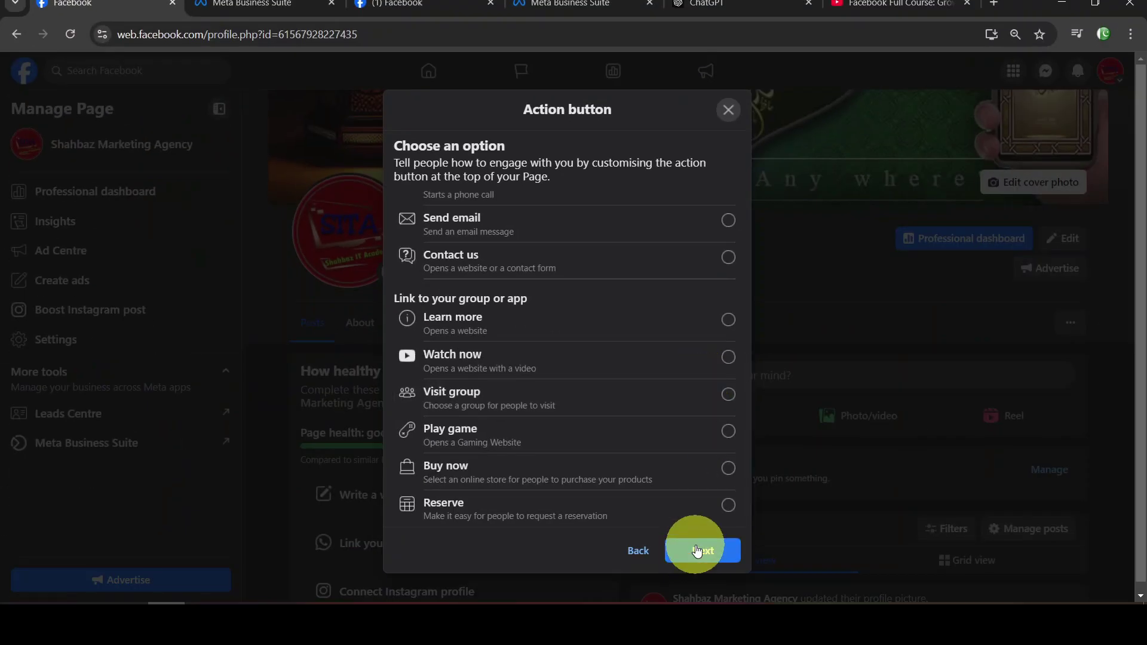
click(697, 550)
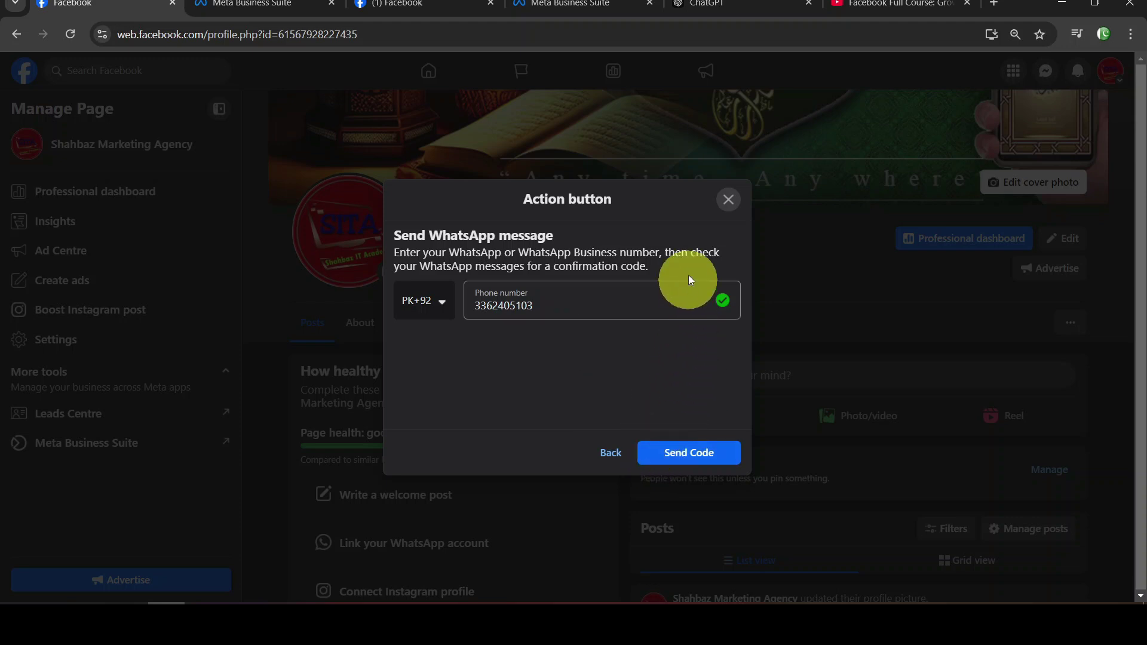
click(609, 453)
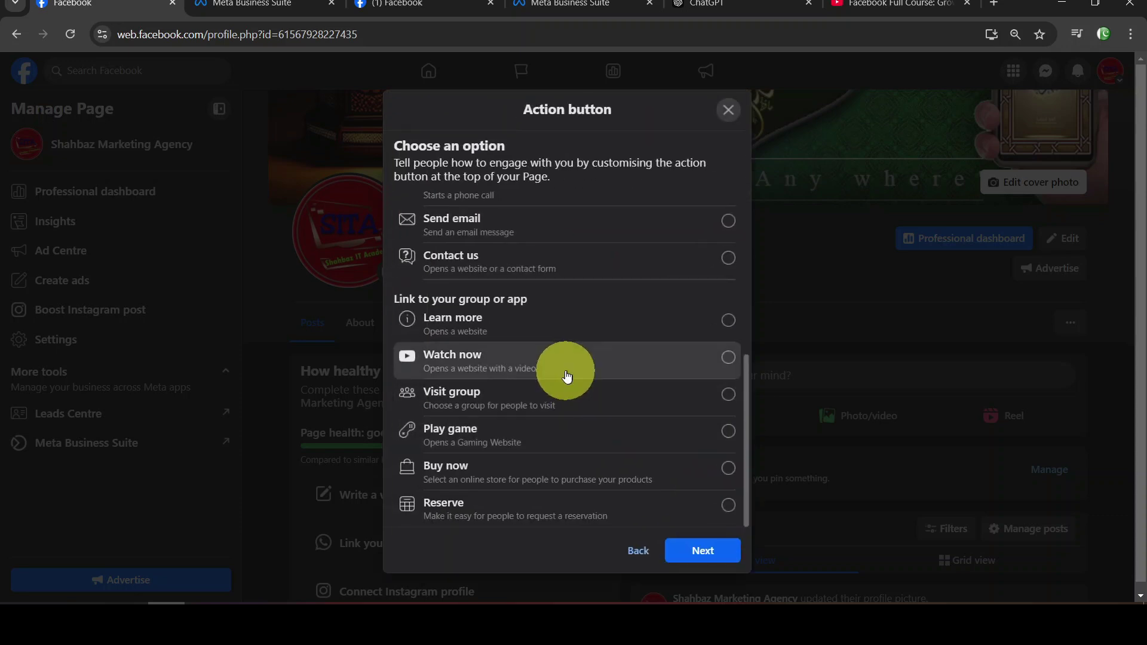
scroll(550, 373, up, 5)
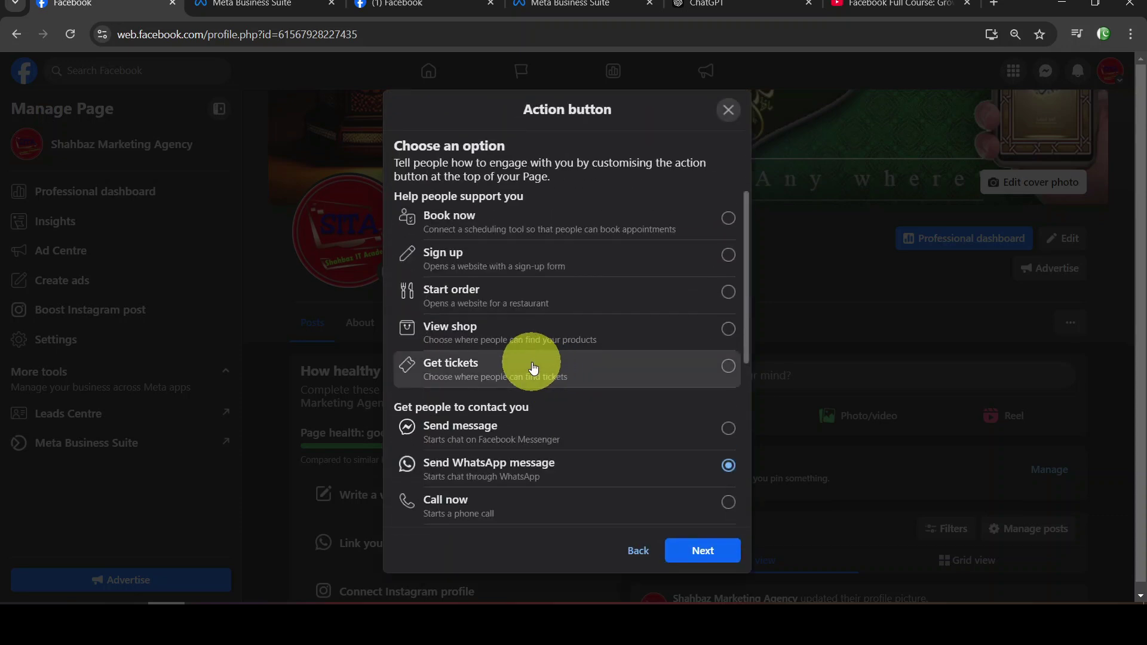
Choose Contact us as the action button, set to use a website link
scroll(588, 384, down, 5)
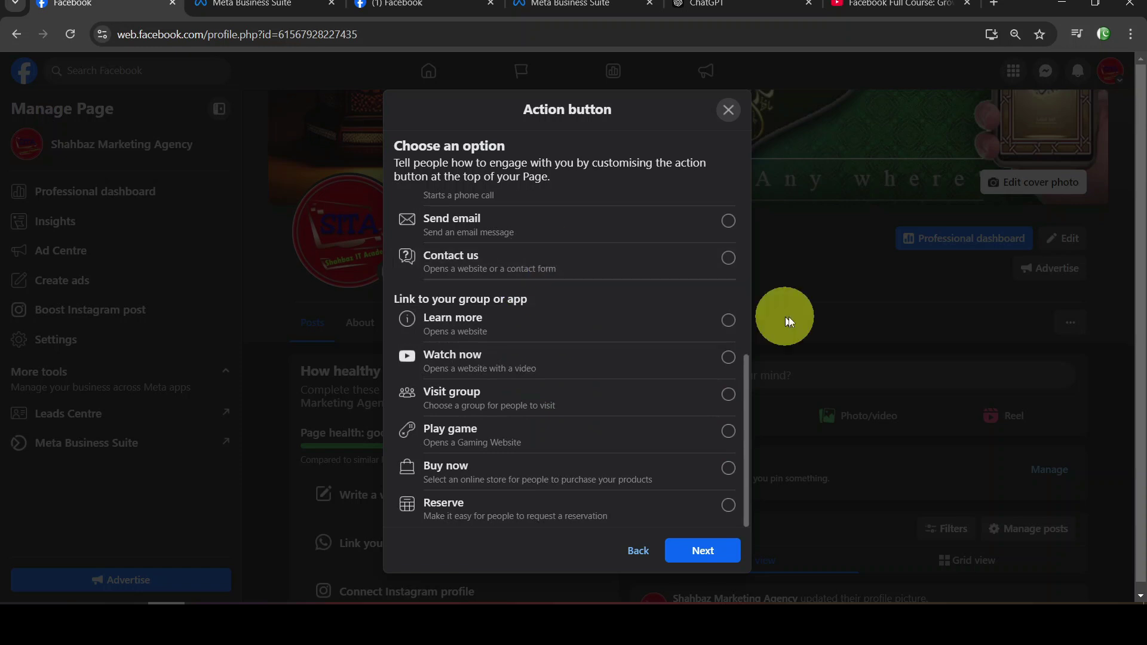
drag(743, 453, 751, 367)
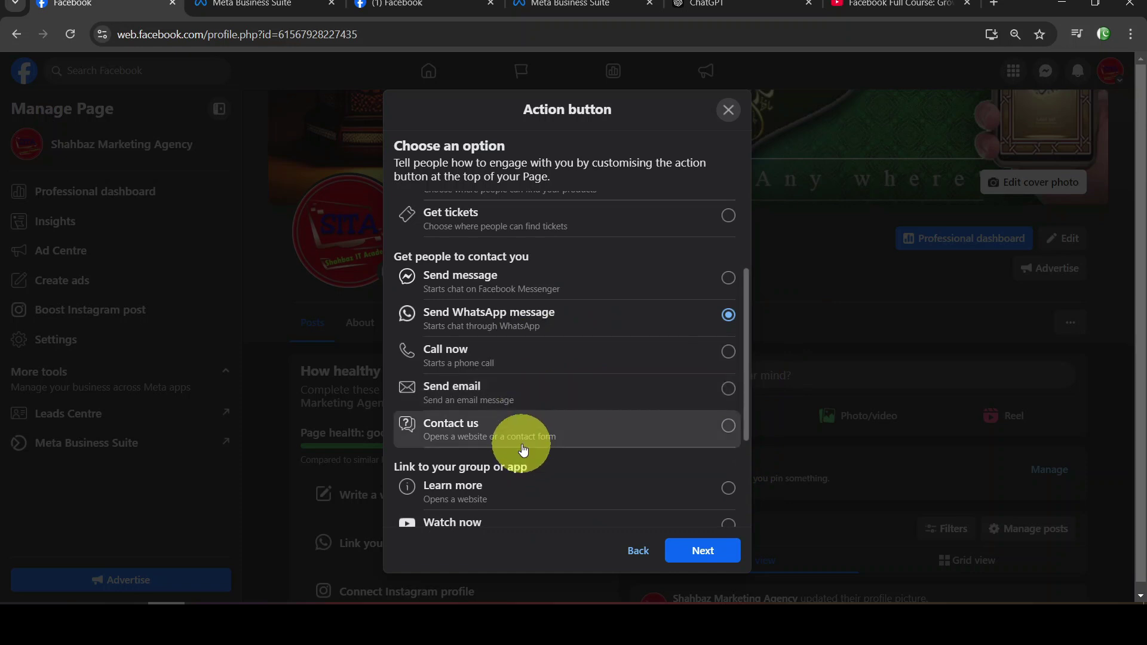
click(526, 449)
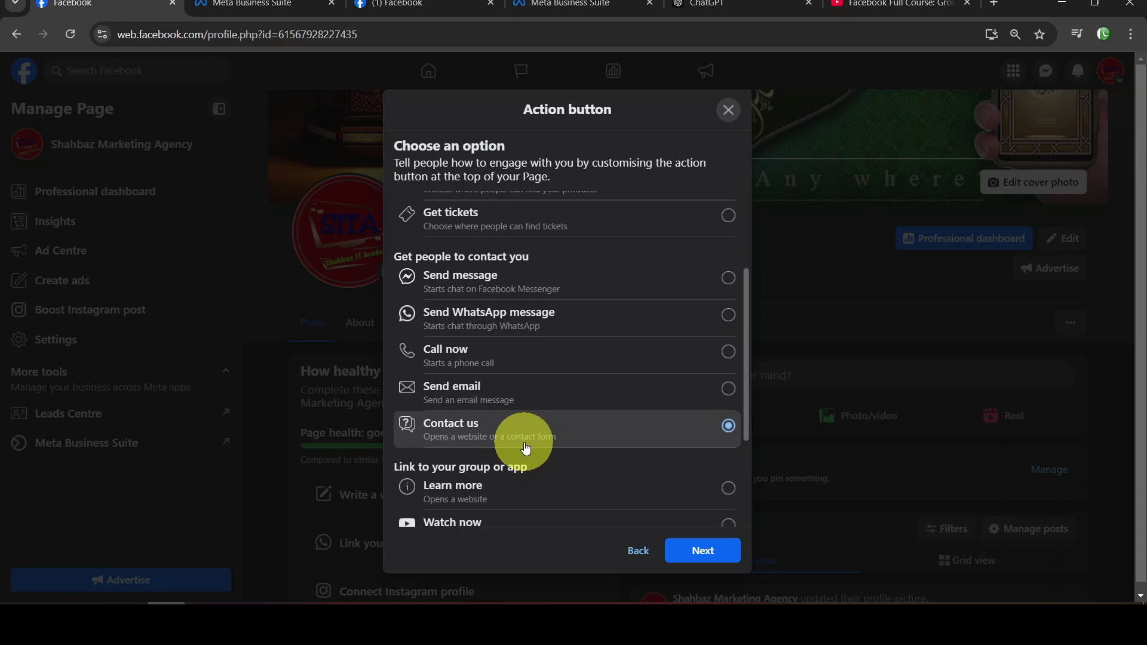
click(716, 554)
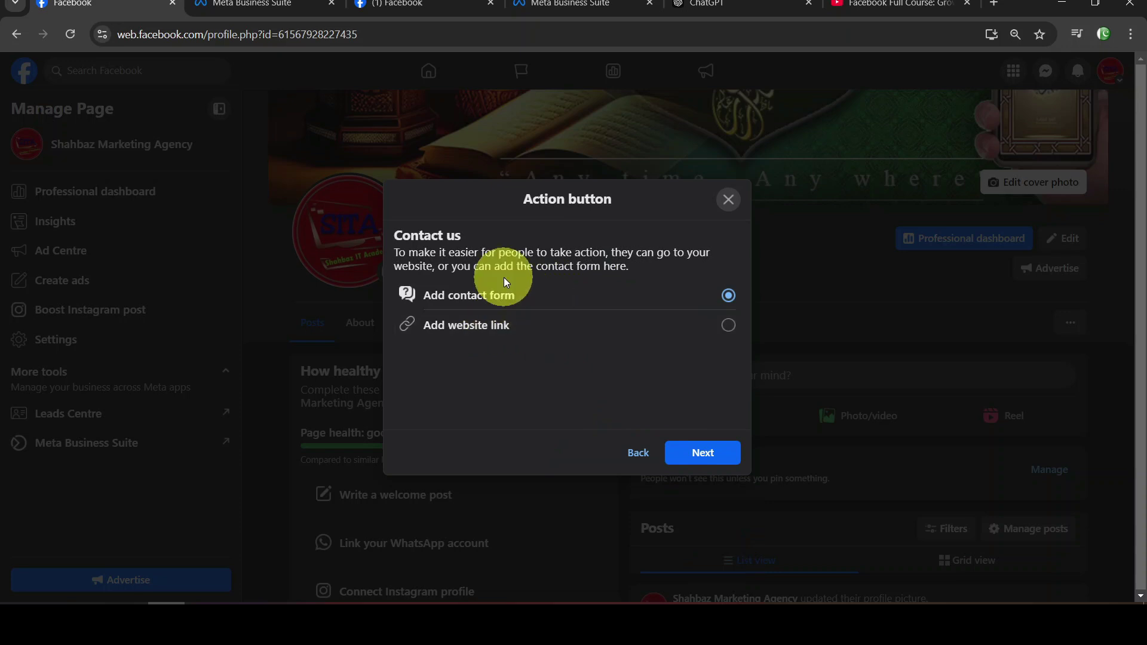
click(540, 325)
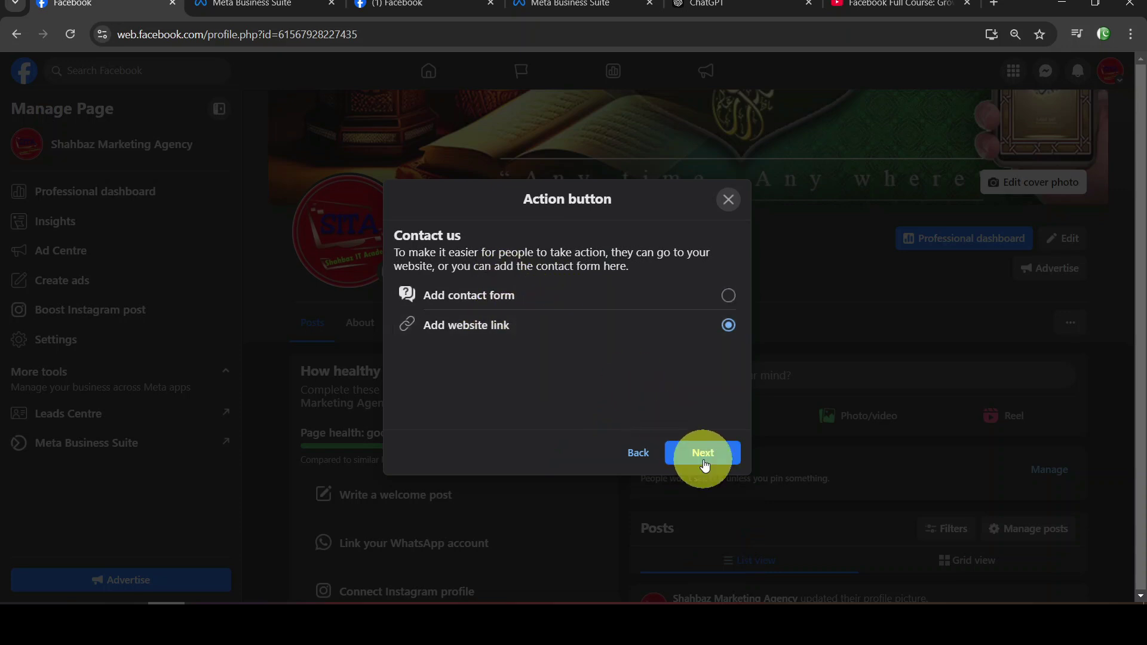
click(721, 467)
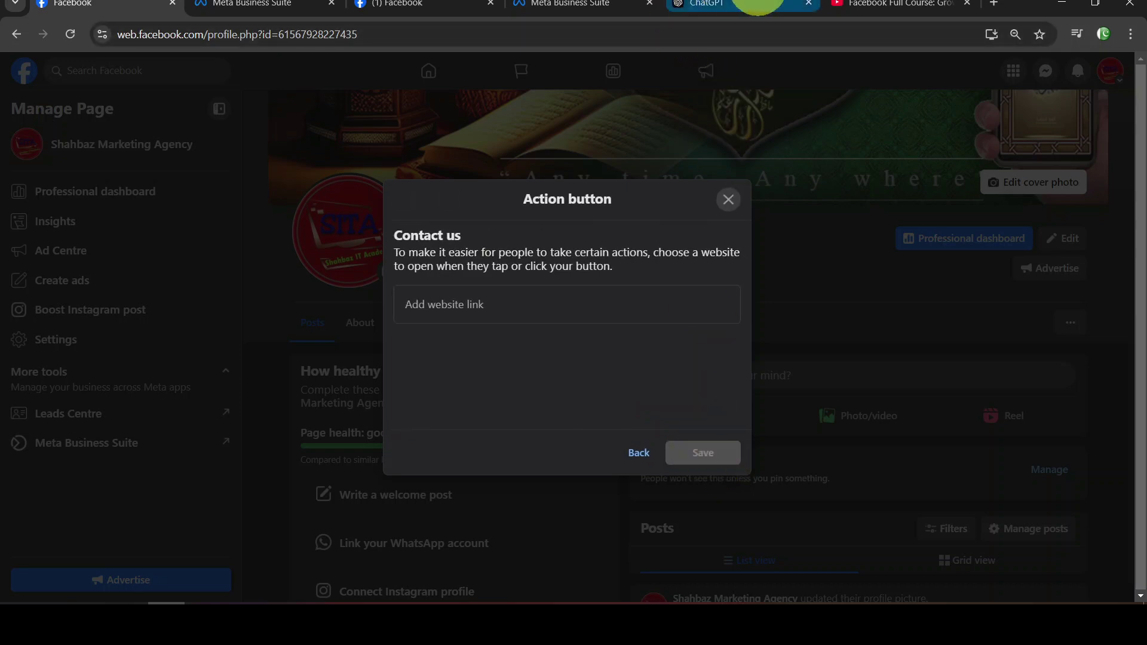
click(758, 5)
click(759, 30)
Open the Shahbaz IT Academy blog and go to its Contact Us page
click(759, 30)
key(ctrl+a)
text(shah)
key(Return)
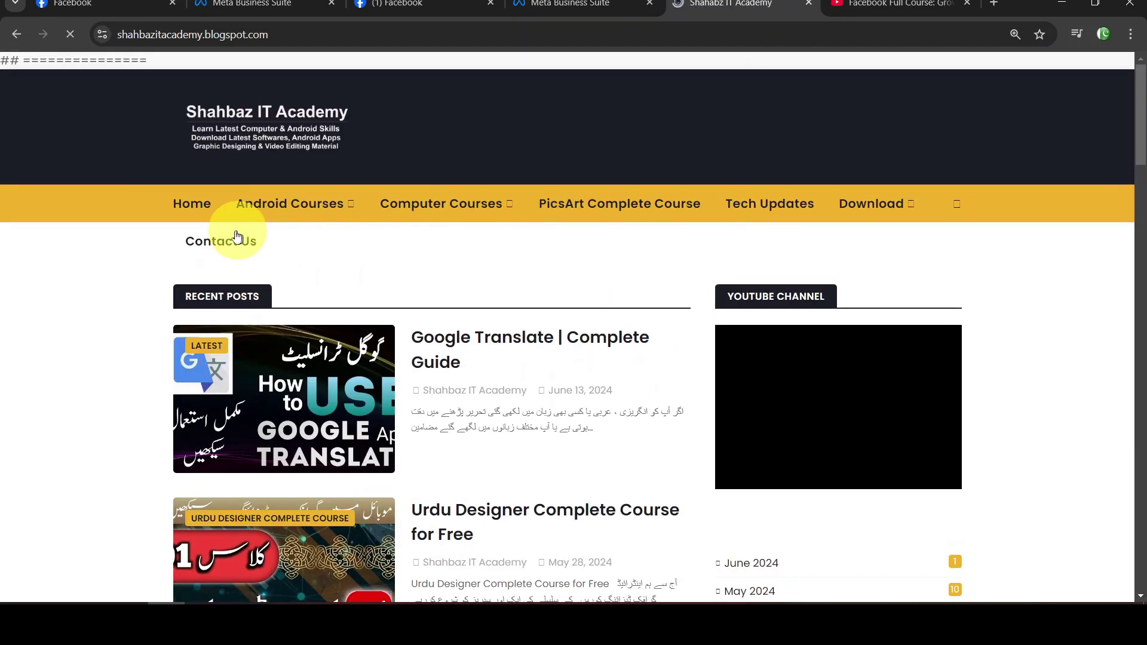
click(236, 240)
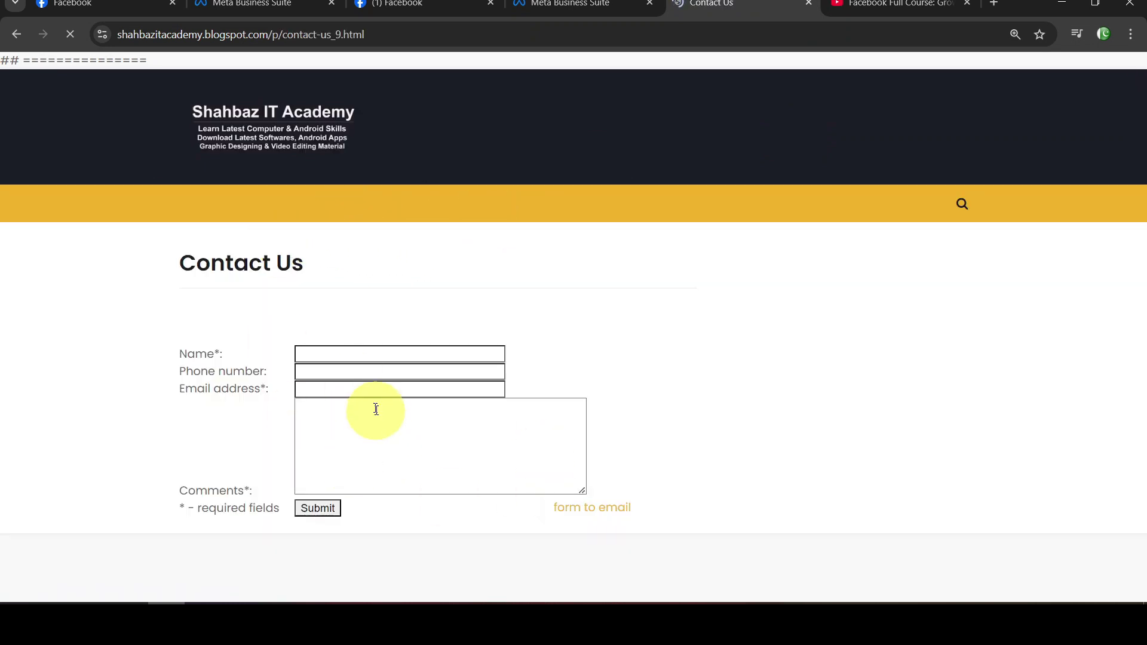
Copy the Contact Us page's web address from the address bar
click(440, 35)
right_click(328, 30)
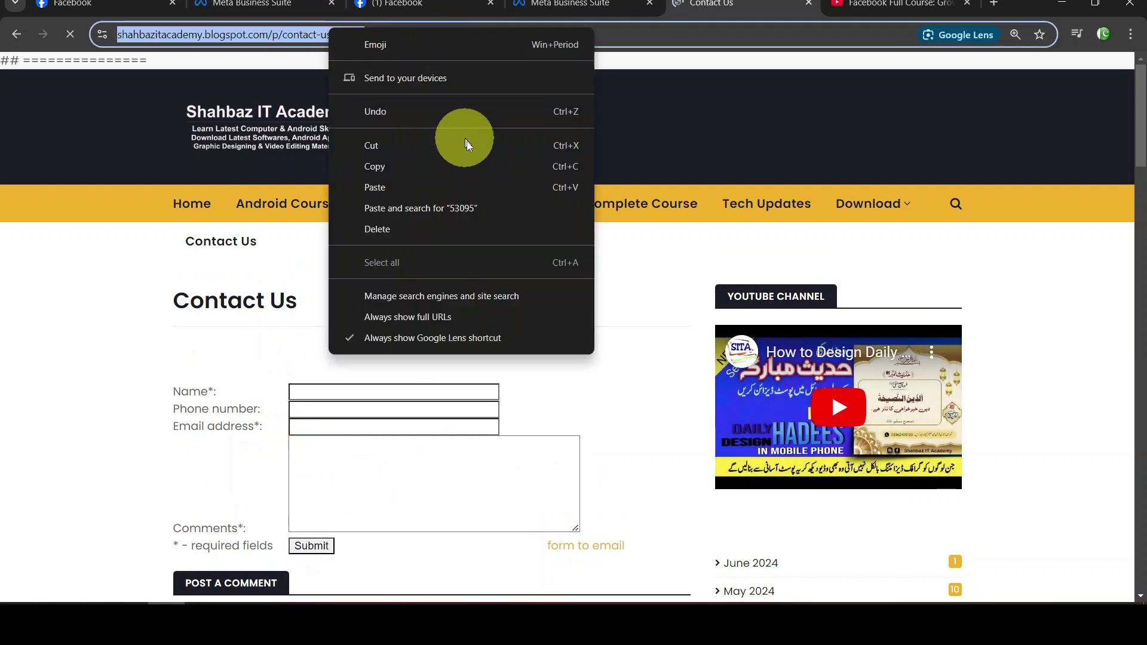
click(468, 166)
Paste the blog's Contact Us address as the Contact us button's website link and save
click(405, 4)
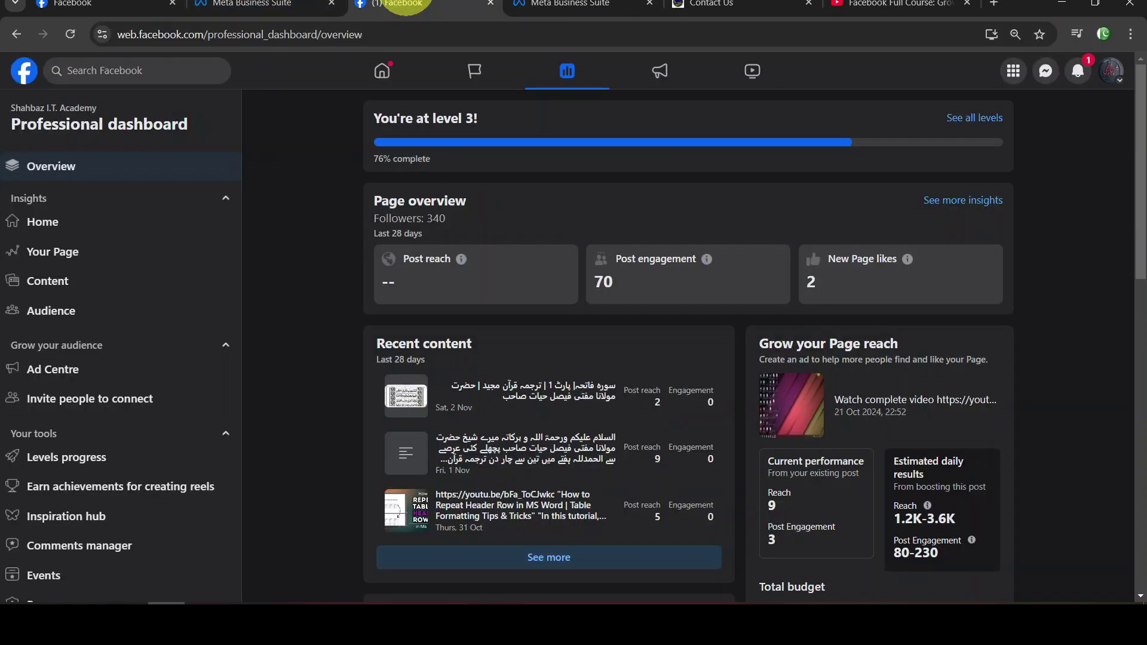
click(290, 5)
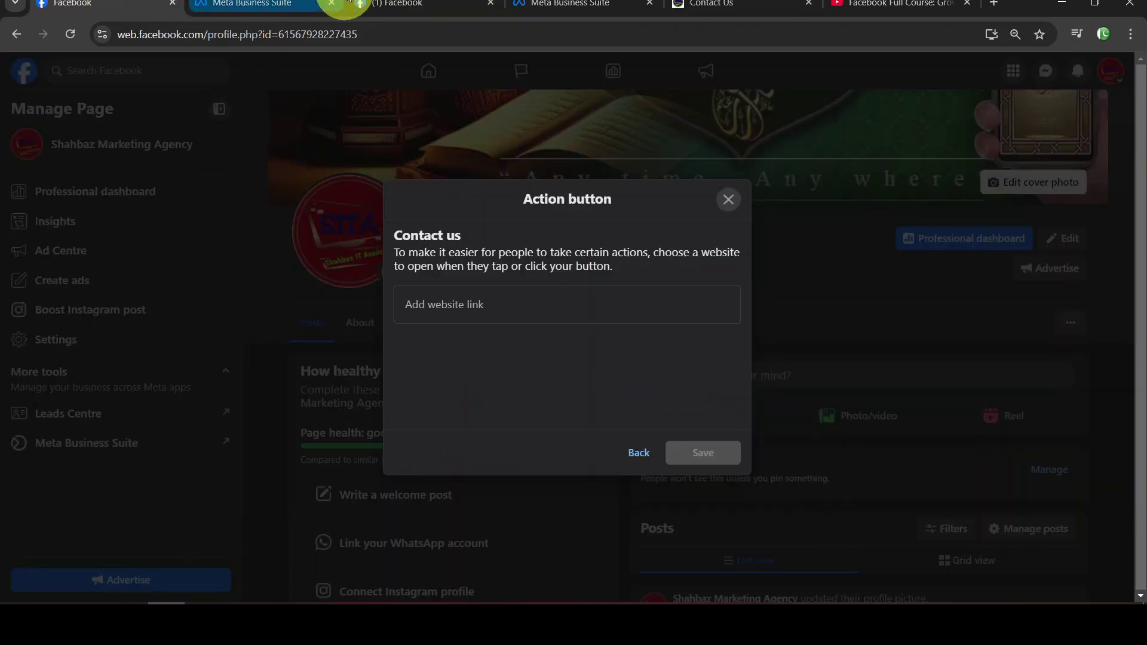
click(530, 302)
right_click(532, 303)
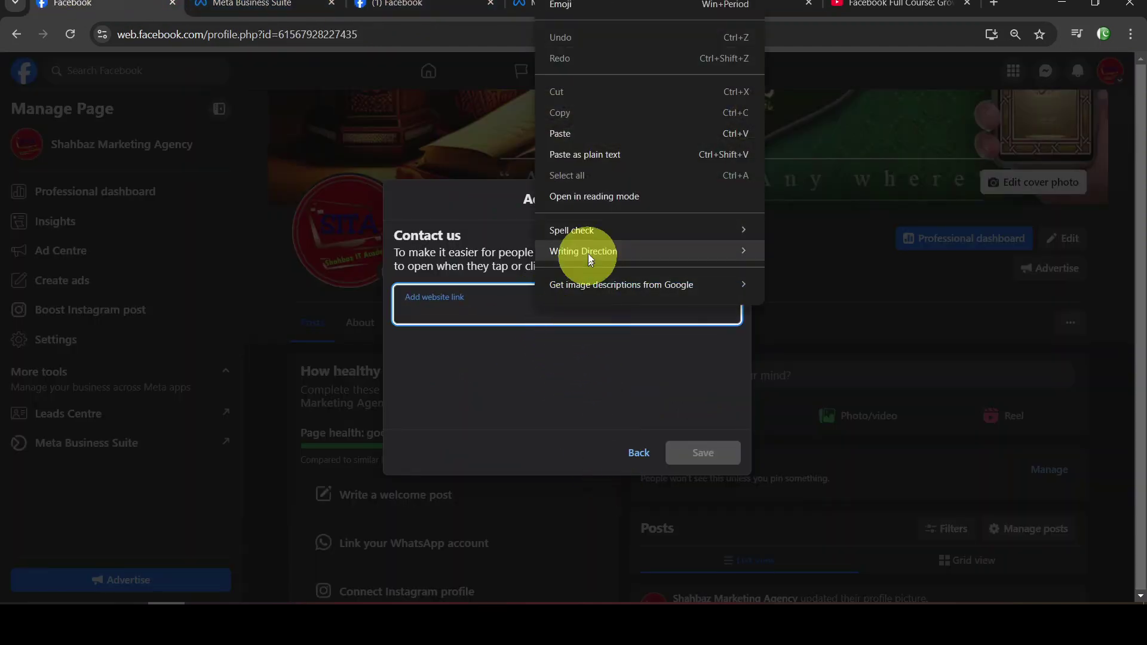
click(621, 133)
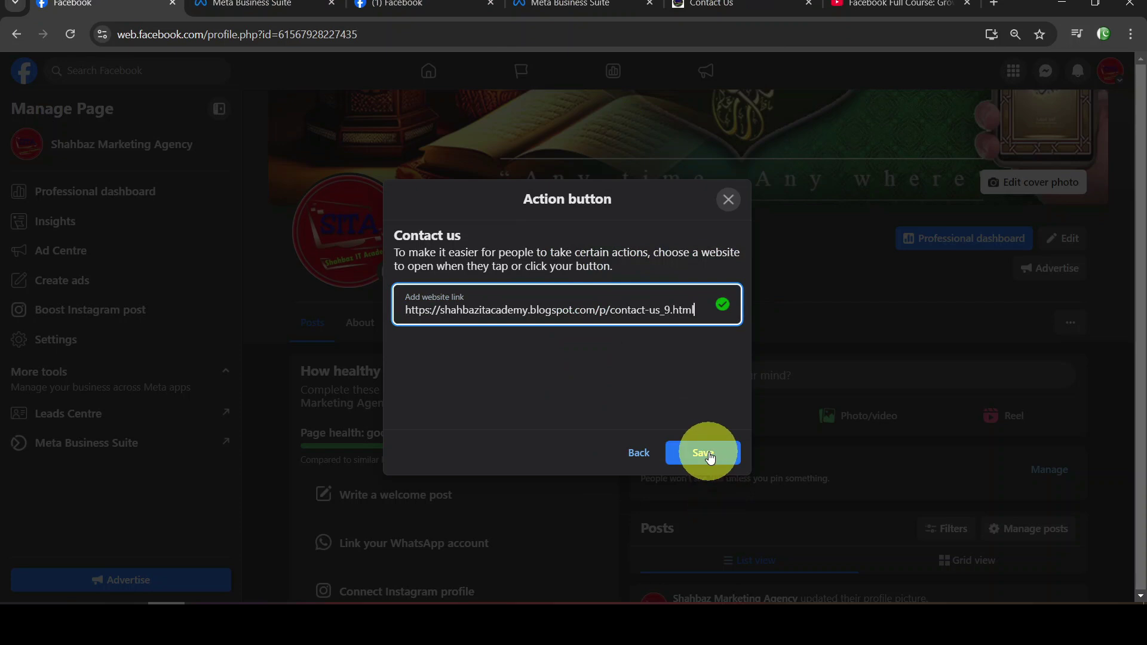
click(709, 458)
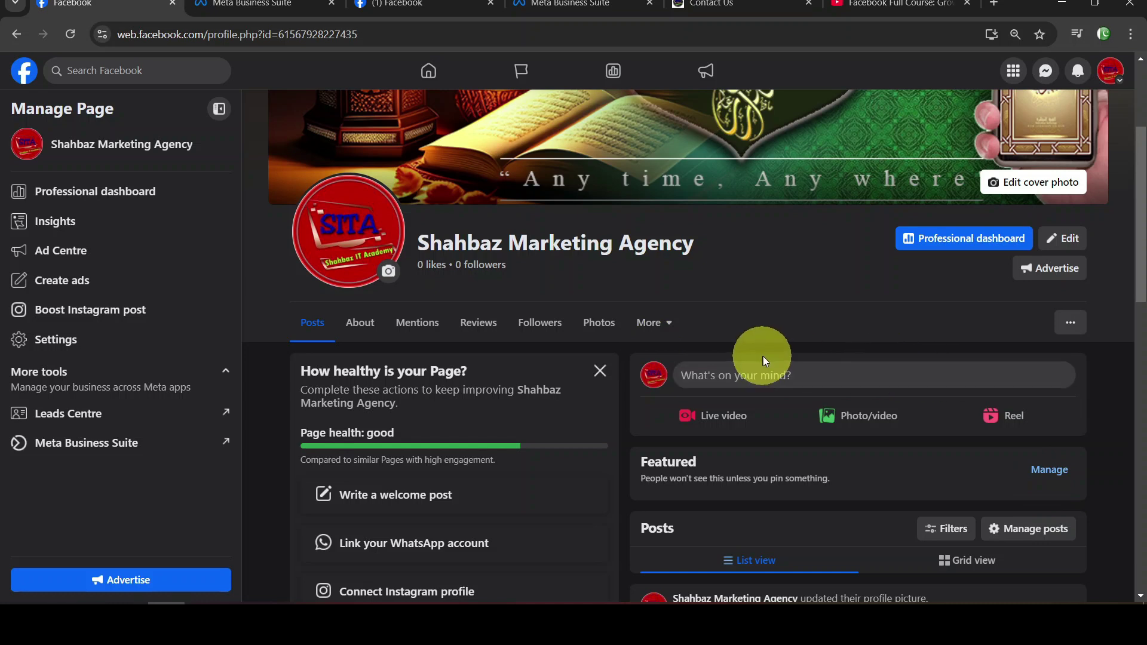
click(1074, 334)
click(1041, 408)
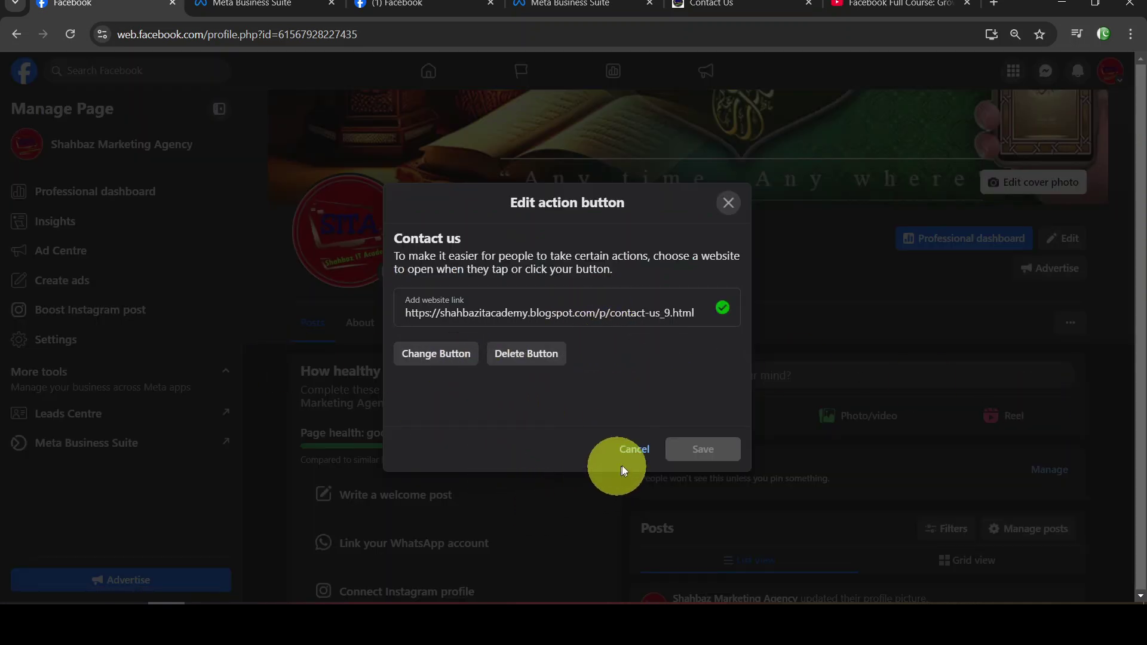
click(633, 449)
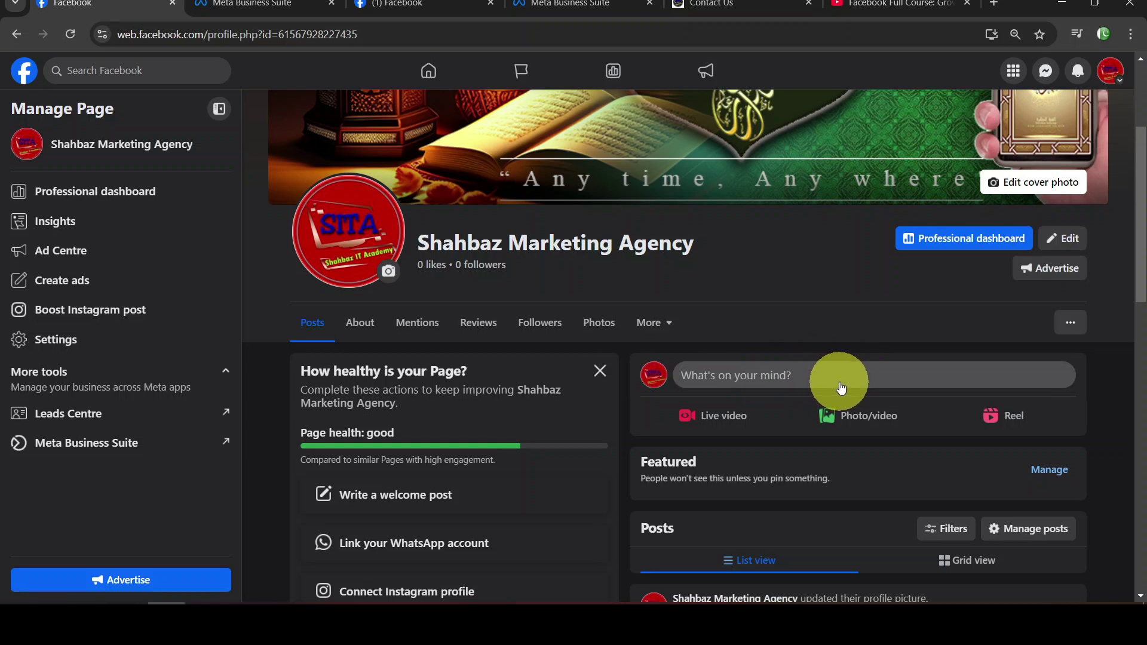
click(838, 381)
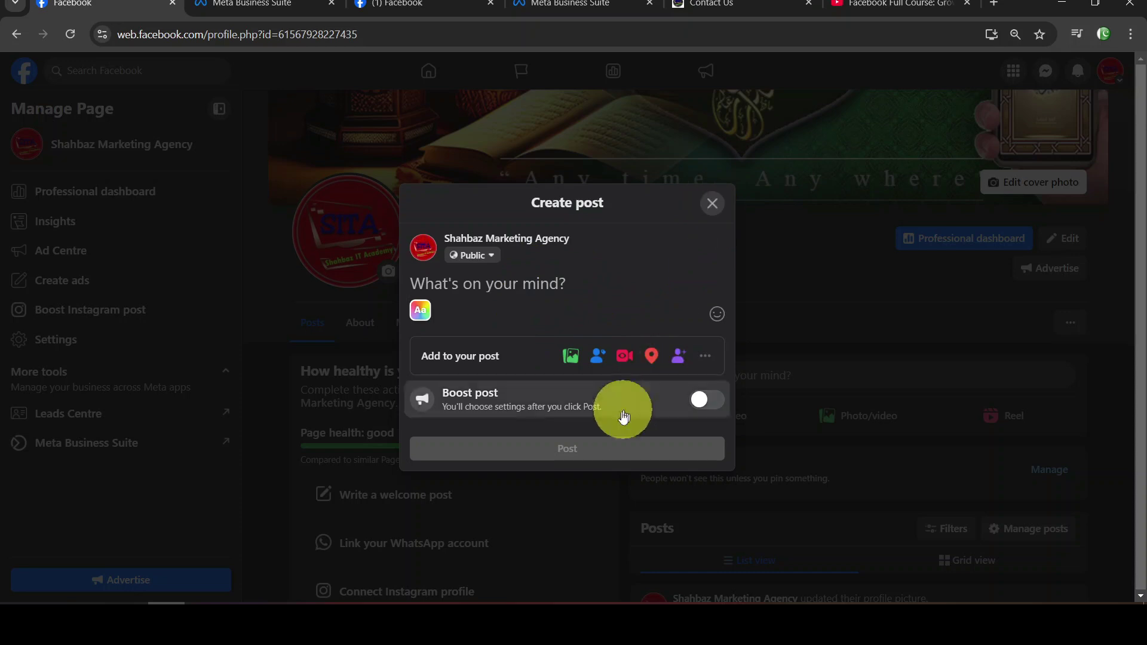
click(712, 203)
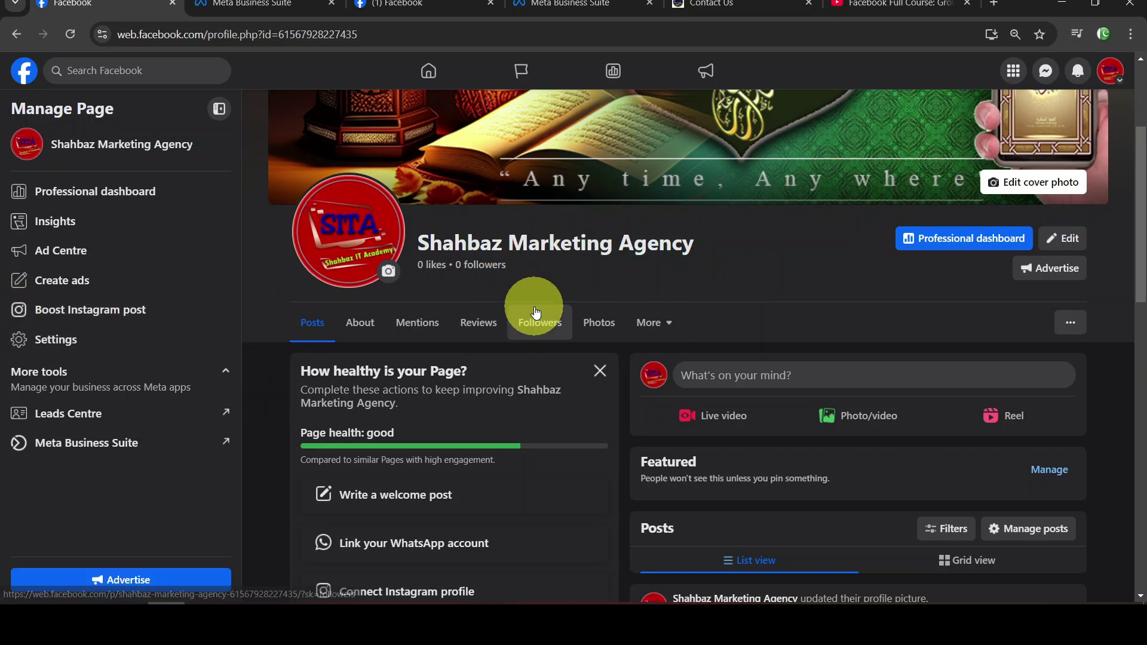
scroll(891, 287, up, 3)
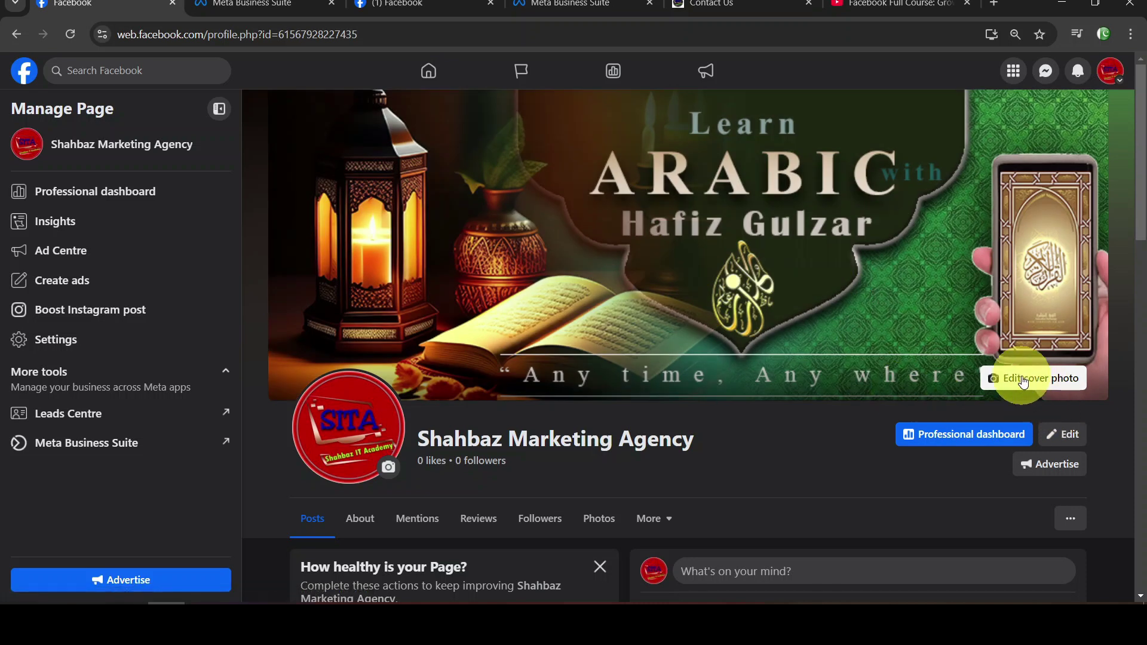
click(1023, 383)
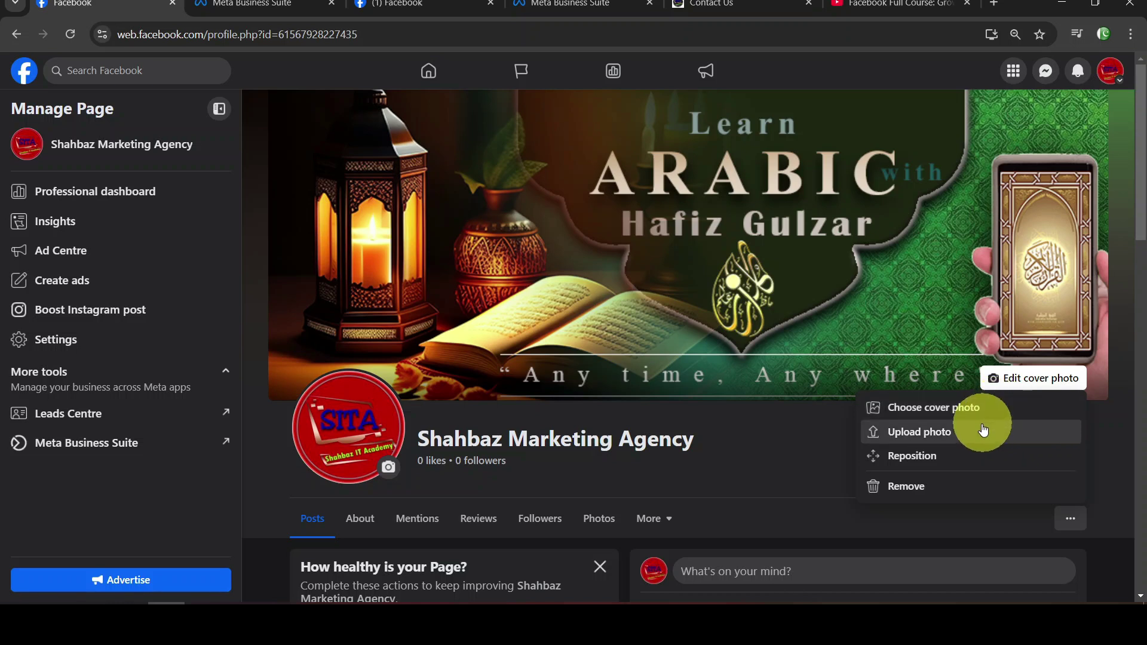
click(954, 430)
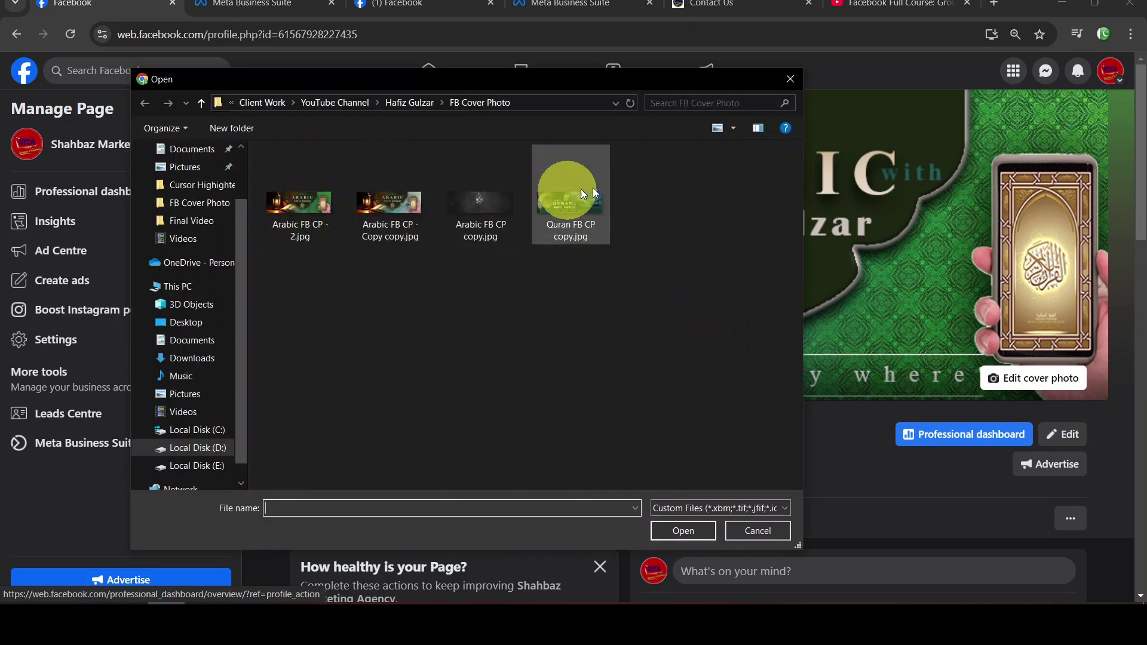
drag(480, 75, 598, 68)
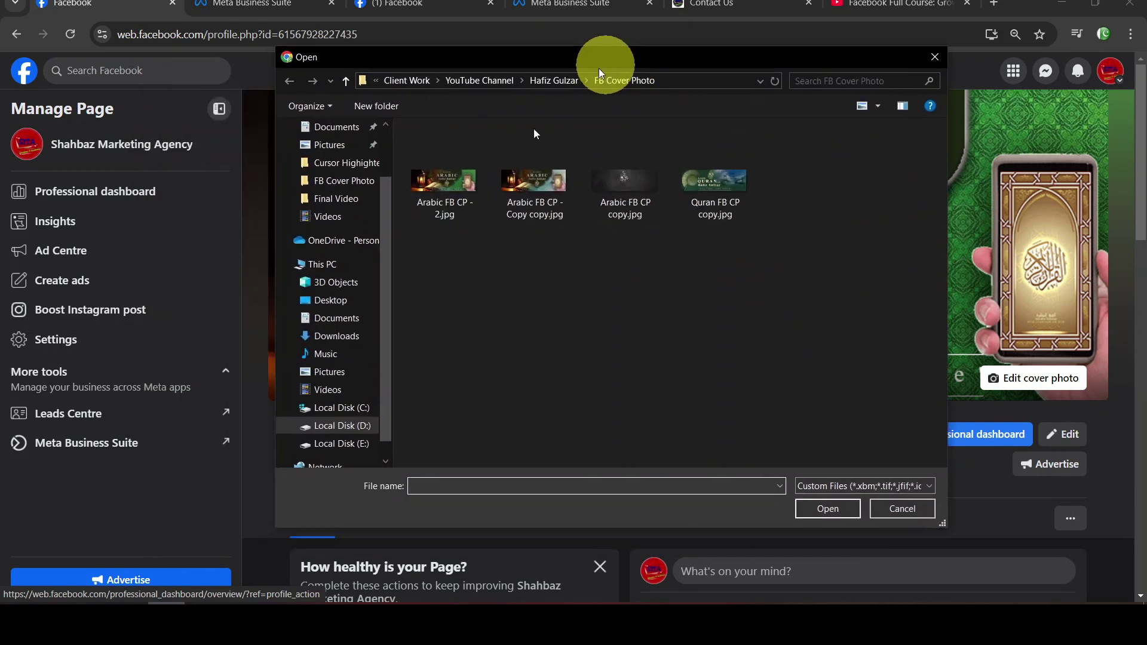
click(942, 58)
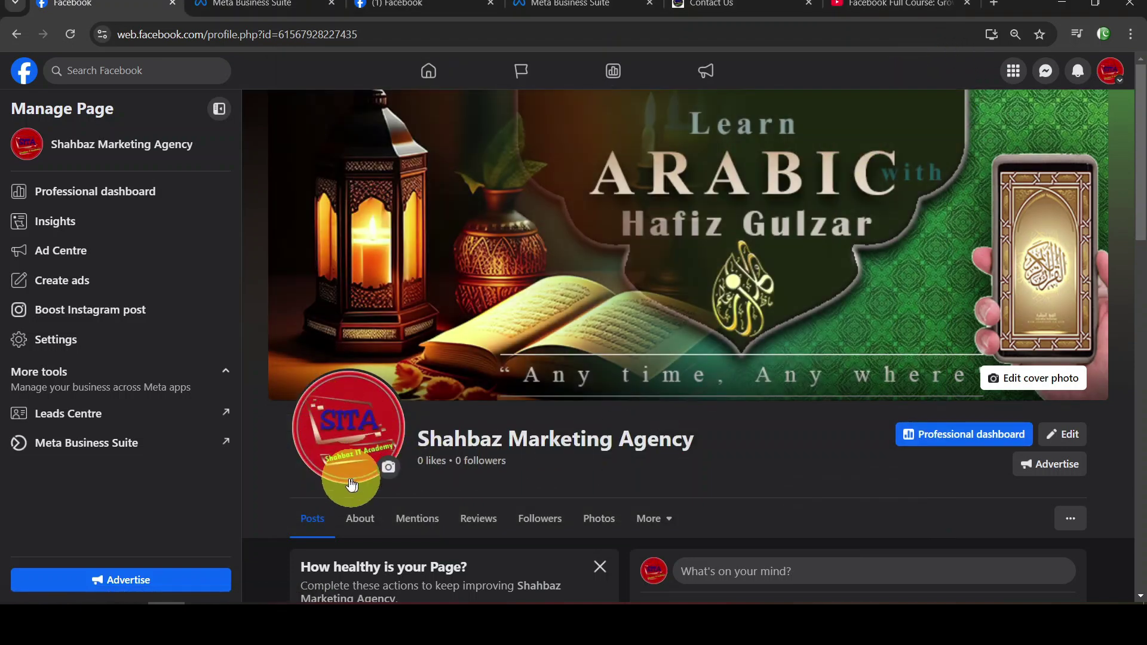
click(388, 475)
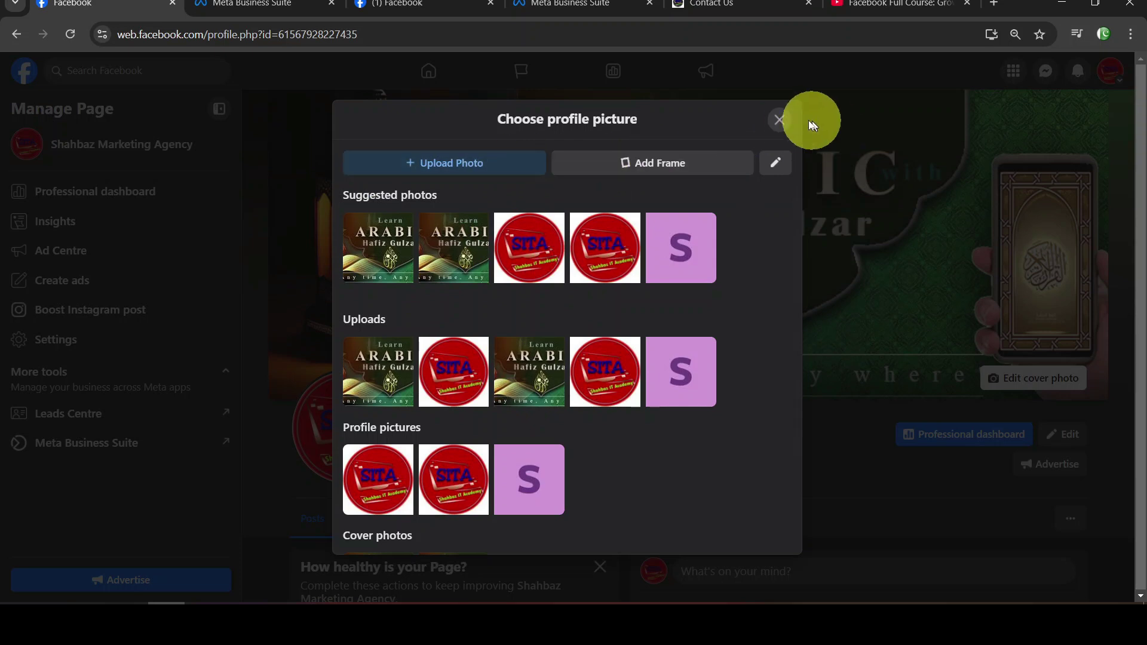
click(779, 120)
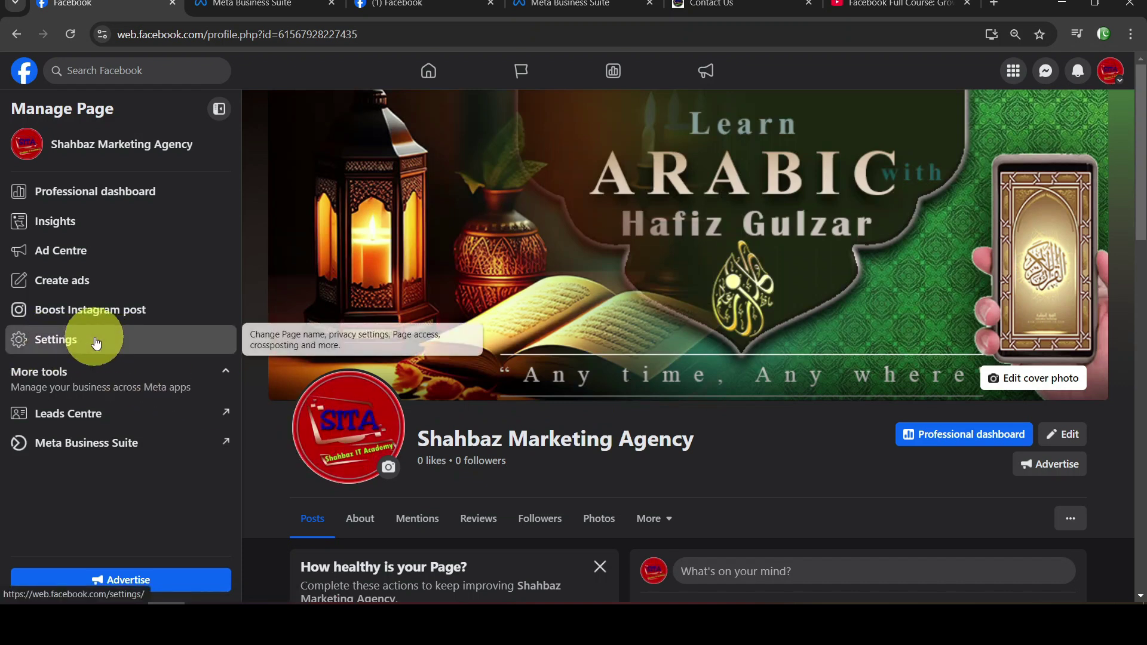
Go to the page's Settings, Page setup, and open the Name row for 'Shahbaz Marketing Agency'
click(96, 341)
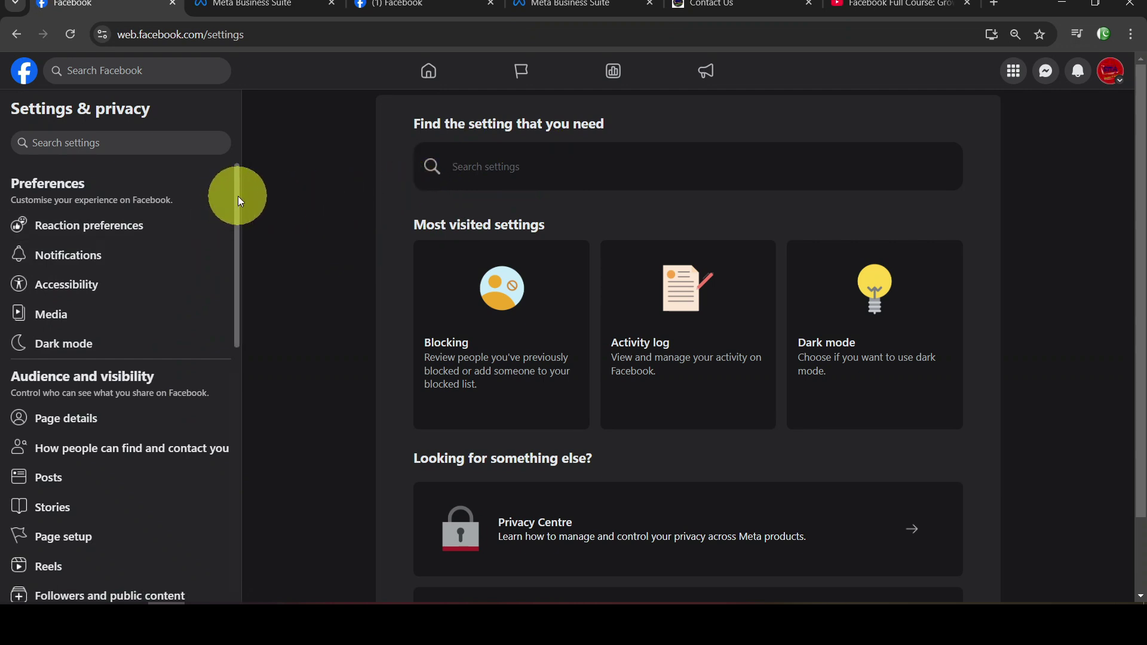
drag(237, 196, 237, 307)
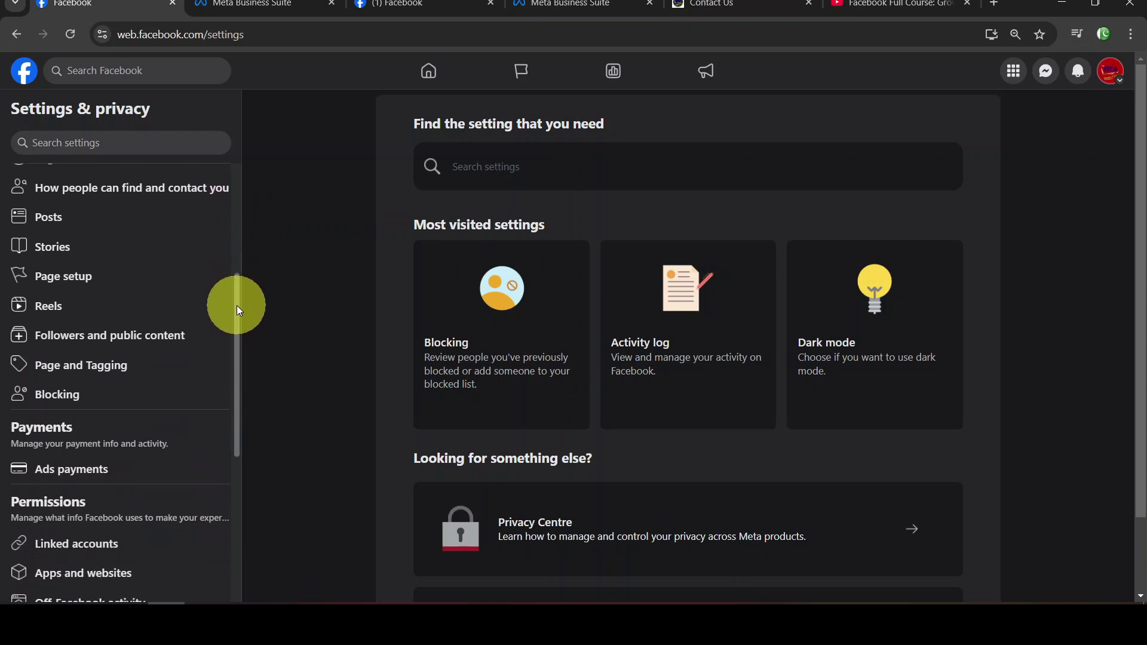
click(85, 275)
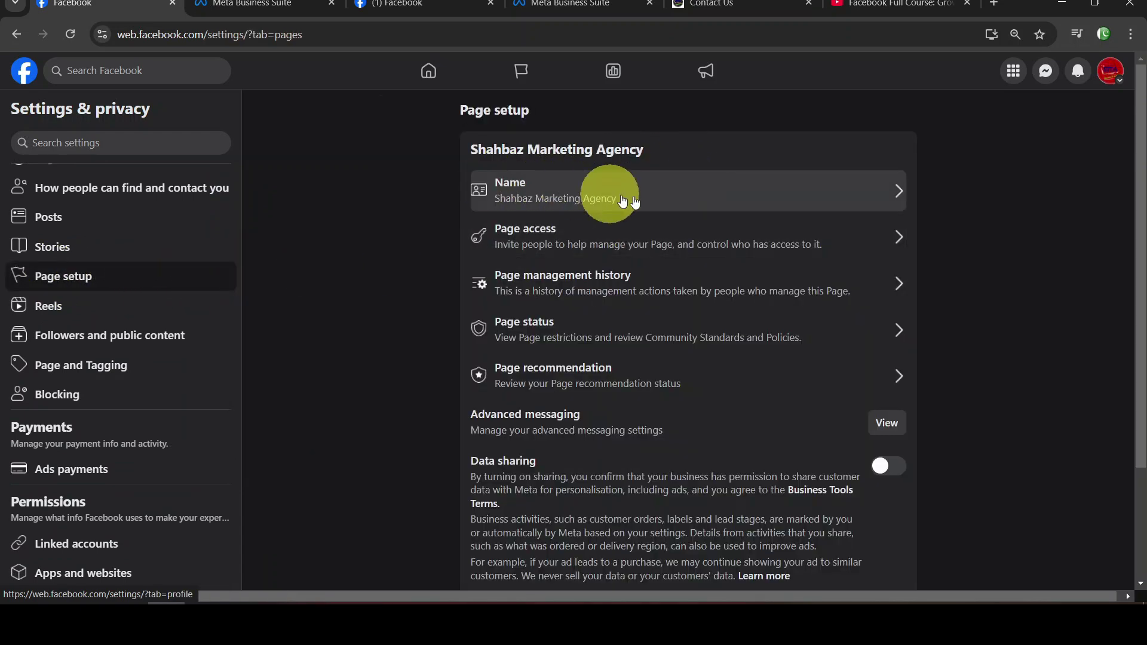
click(883, 197)
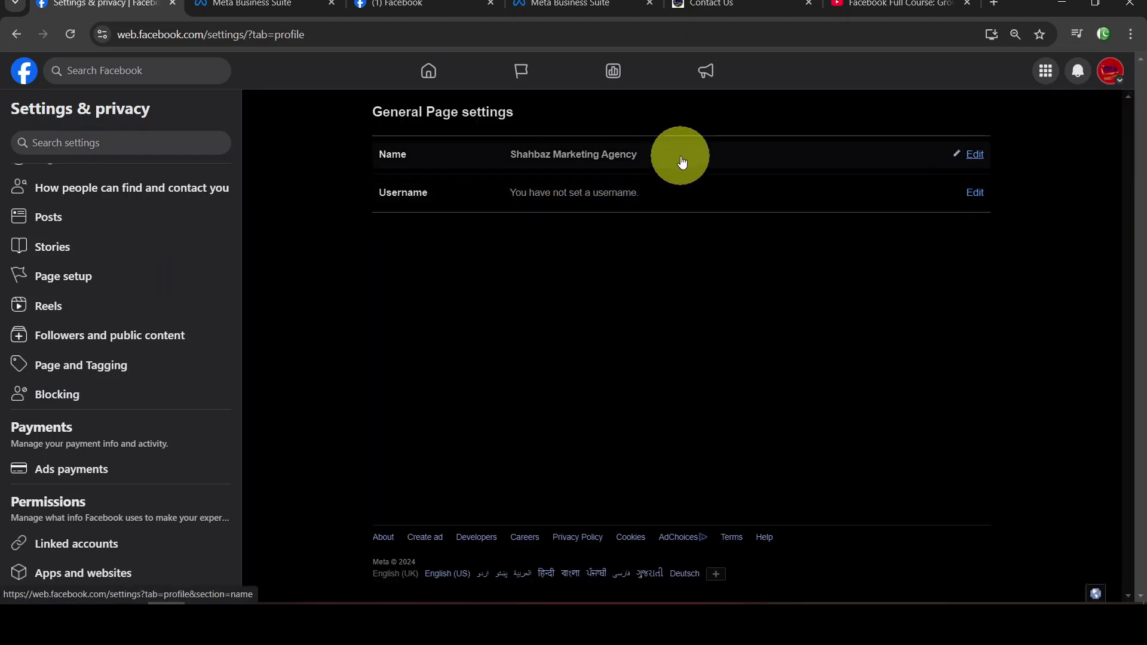
drag(679, 161, 702, 179)
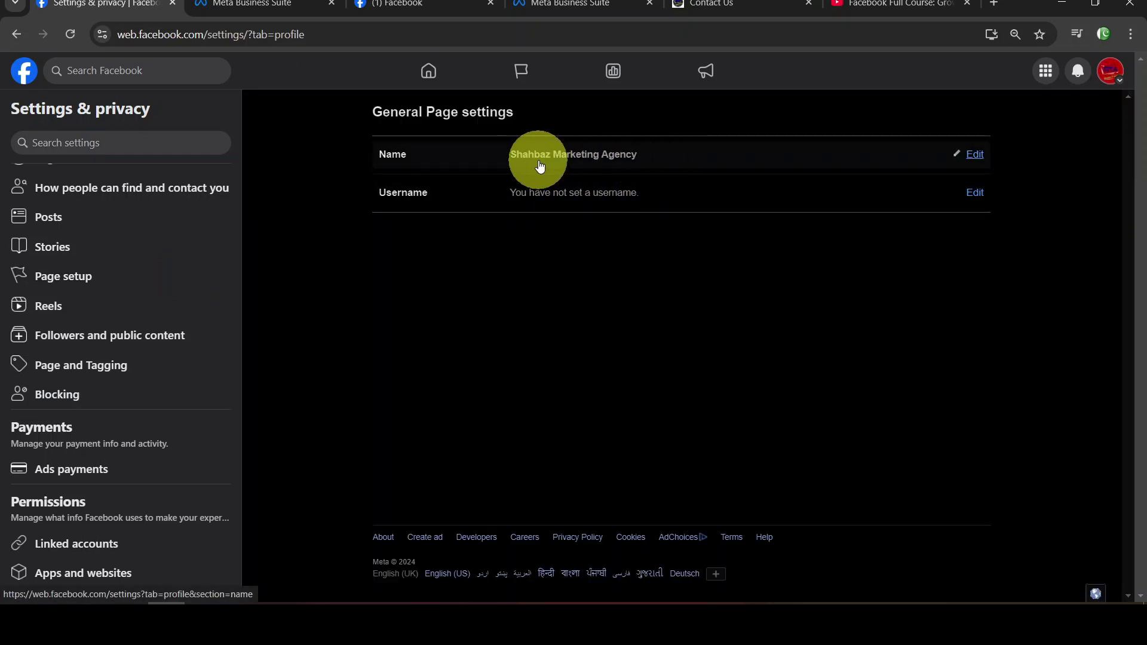
Look over the page name field without changing it, then open the empty Username editor
click(975, 157)
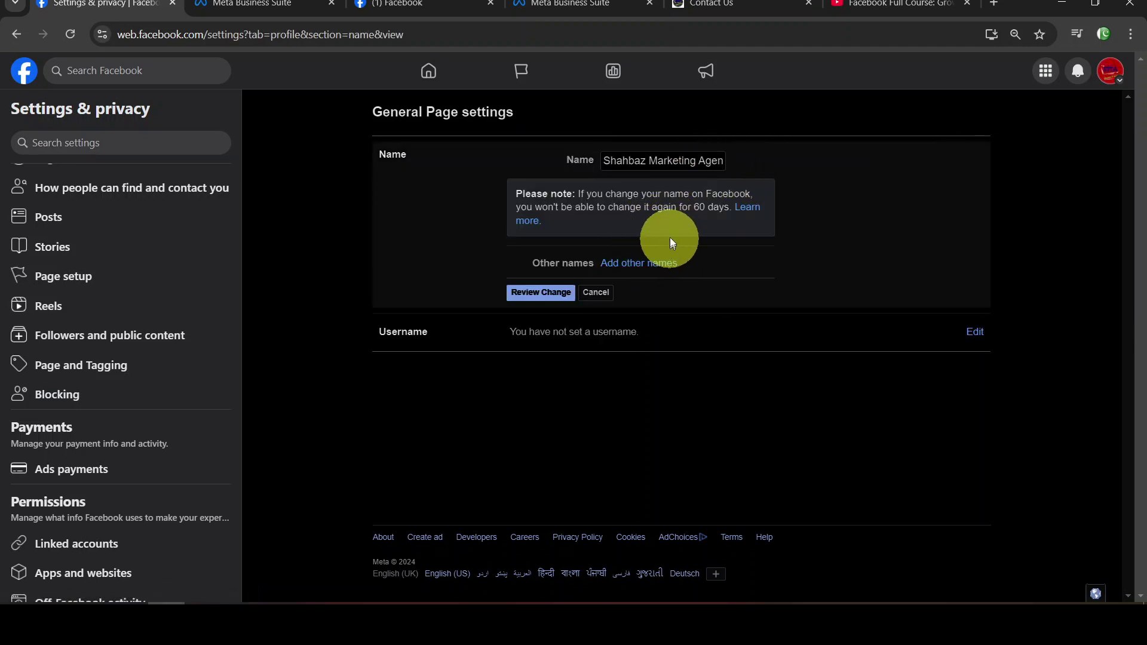
drag(715, 160, 609, 160)
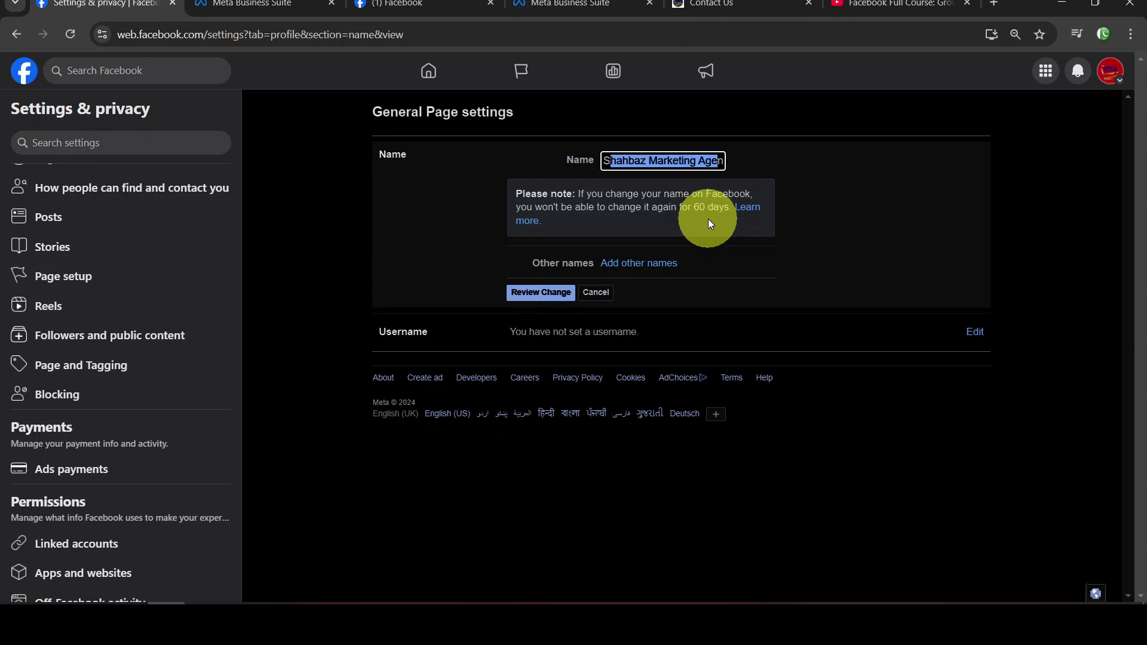
click(674, 161)
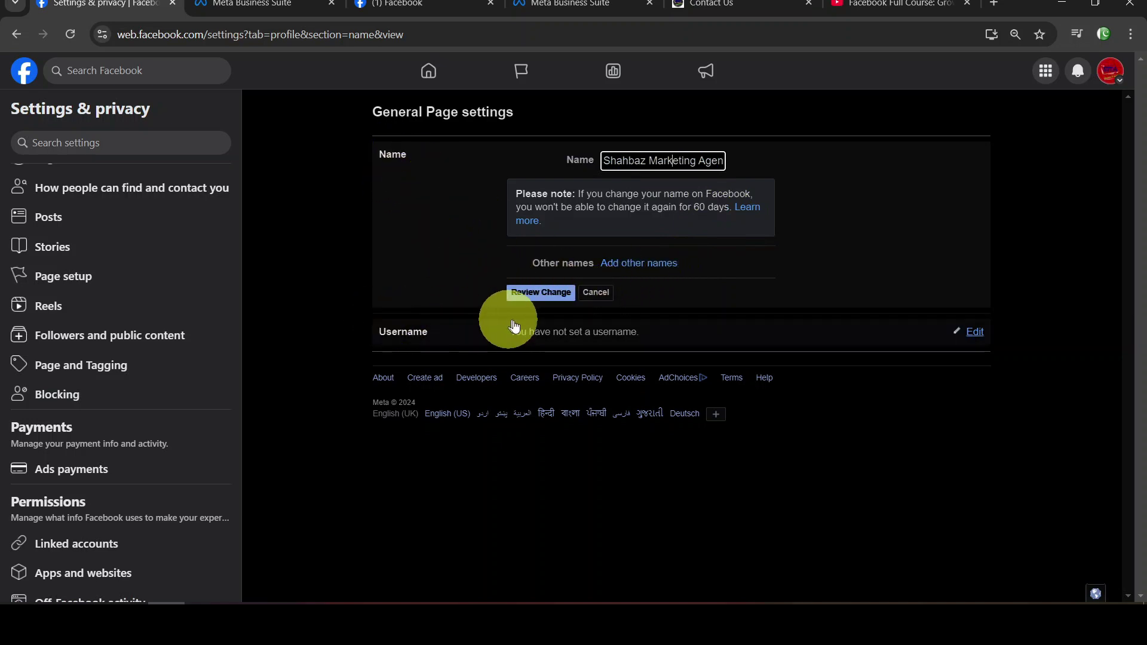
click(642, 327)
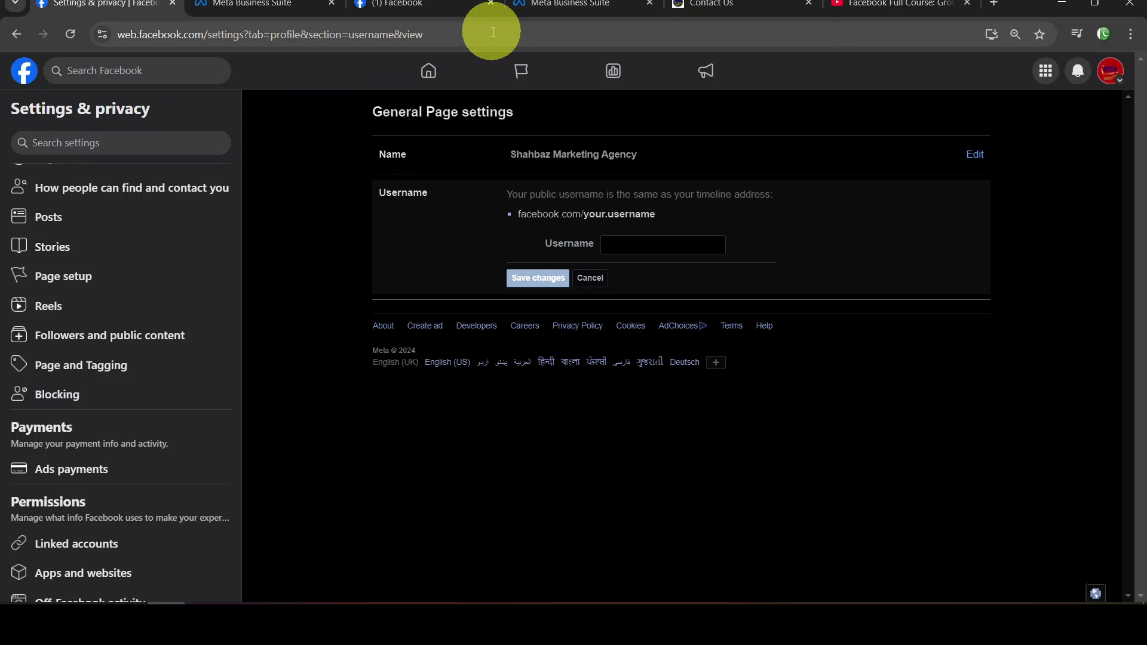
Enter 'shahbazmarketingagency' as the page username
click(669, 244)
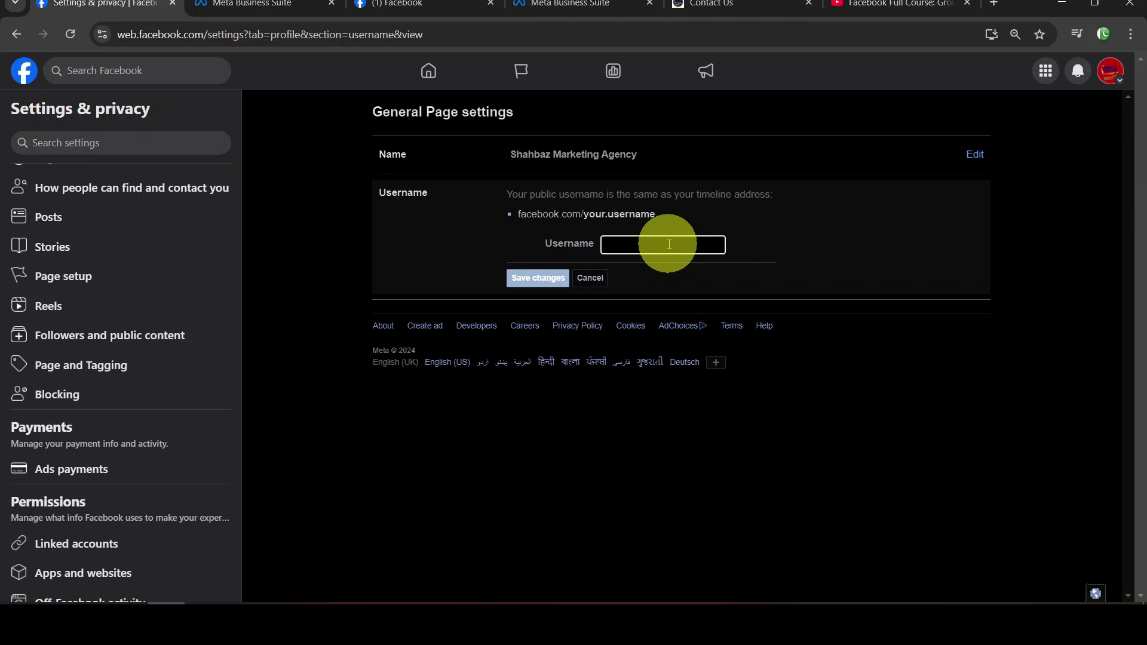
text(shahbazmark)
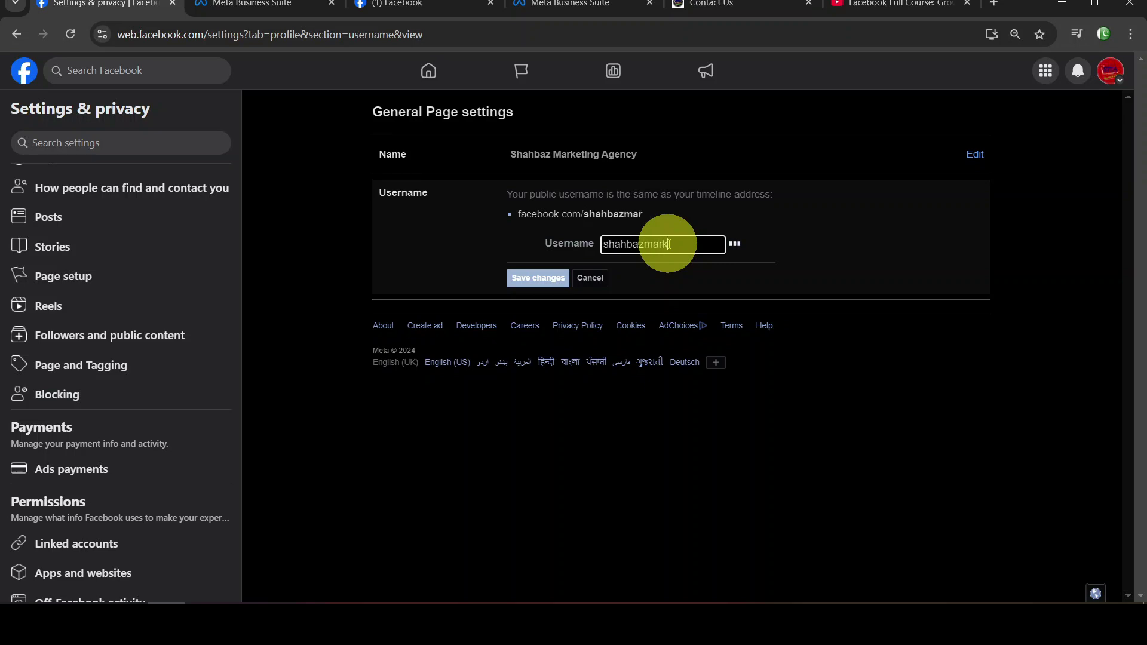
text(etingagency)
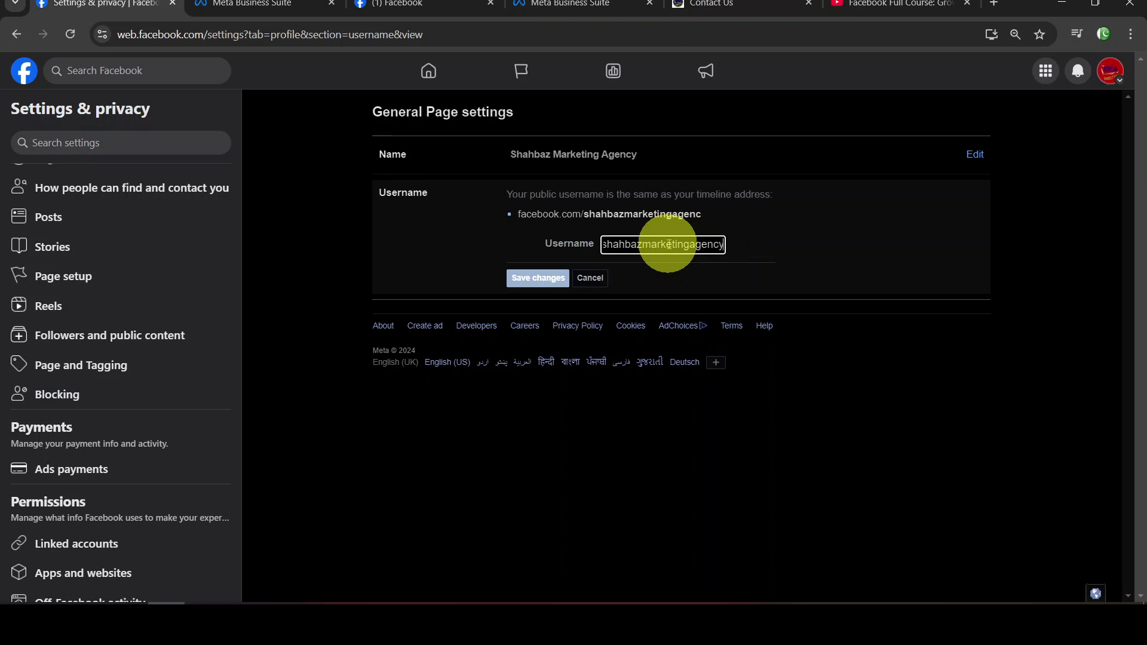
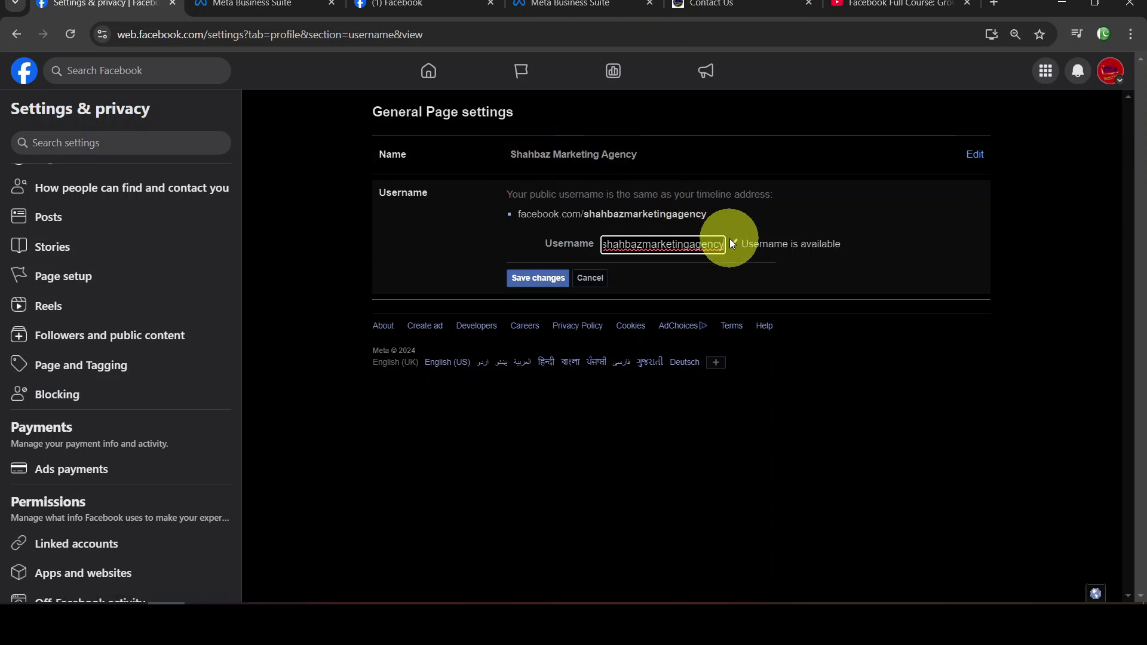
Save 'shahbazmarketingagency' as the Page username, confirming with the saved account password
click(548, 278)
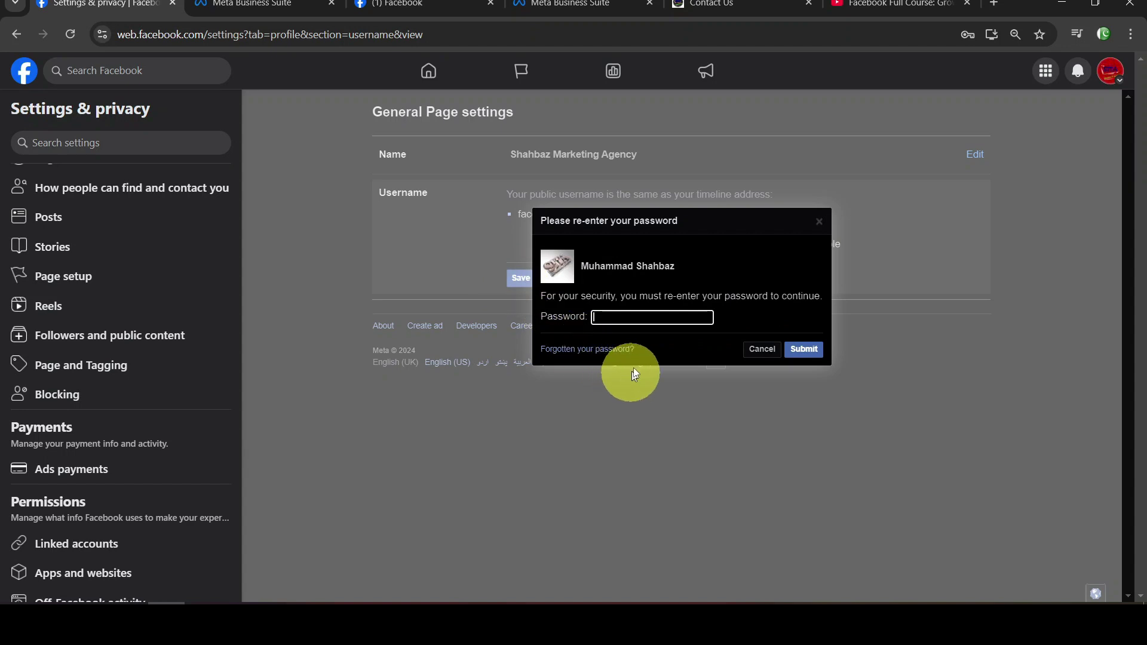
click(643, 316)
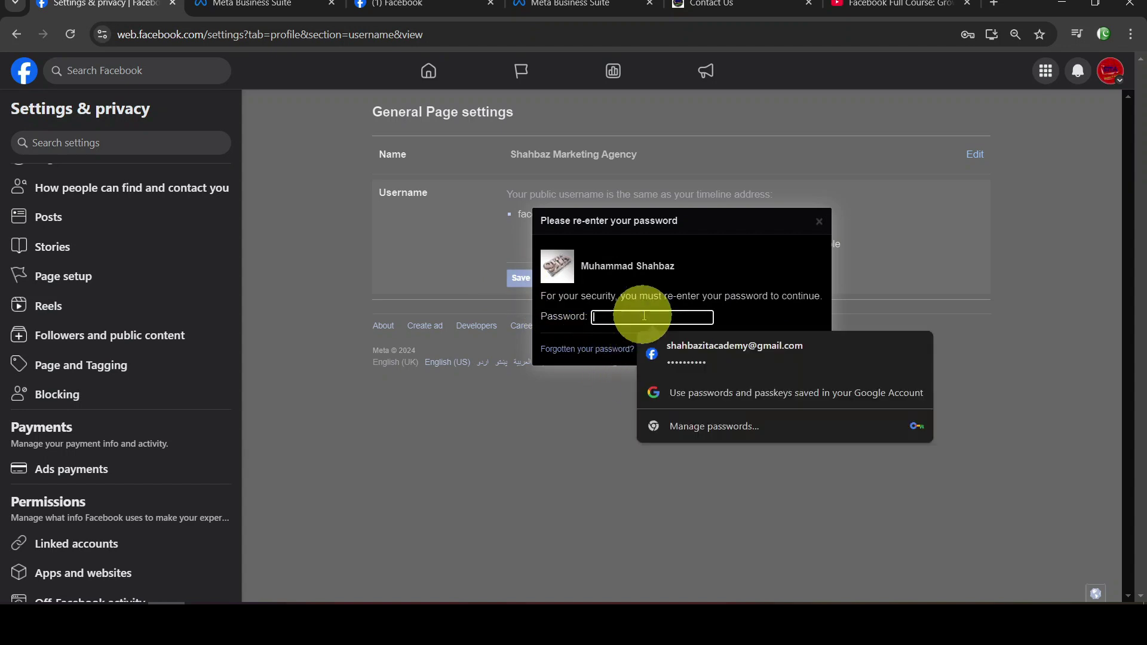
click(732, 358)
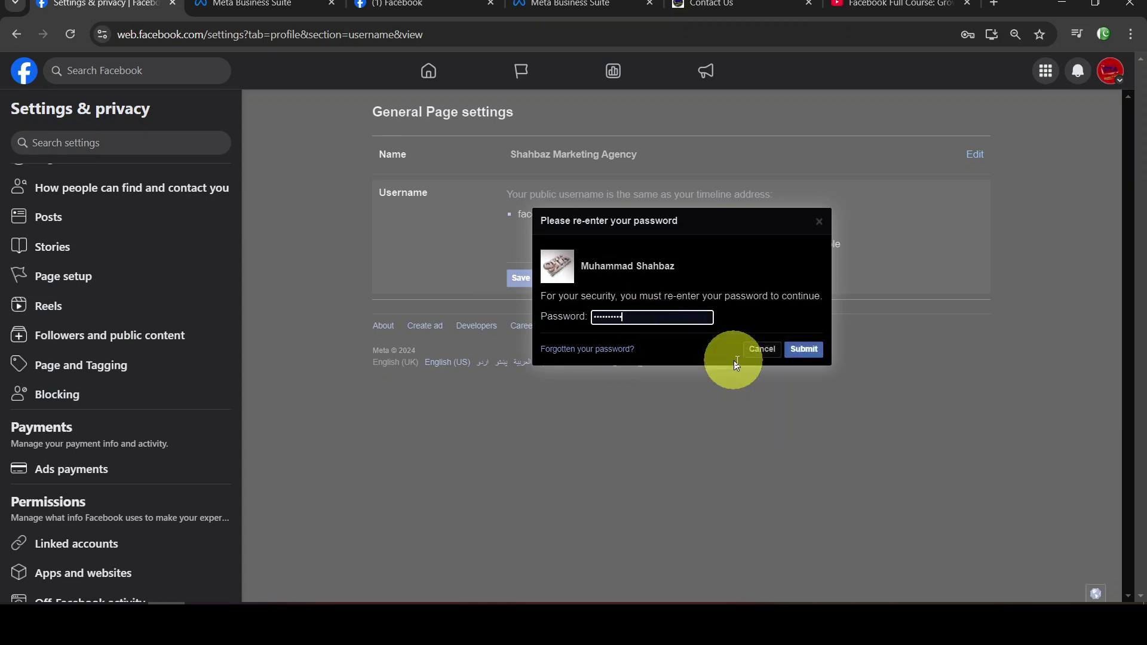
click(813, 351)
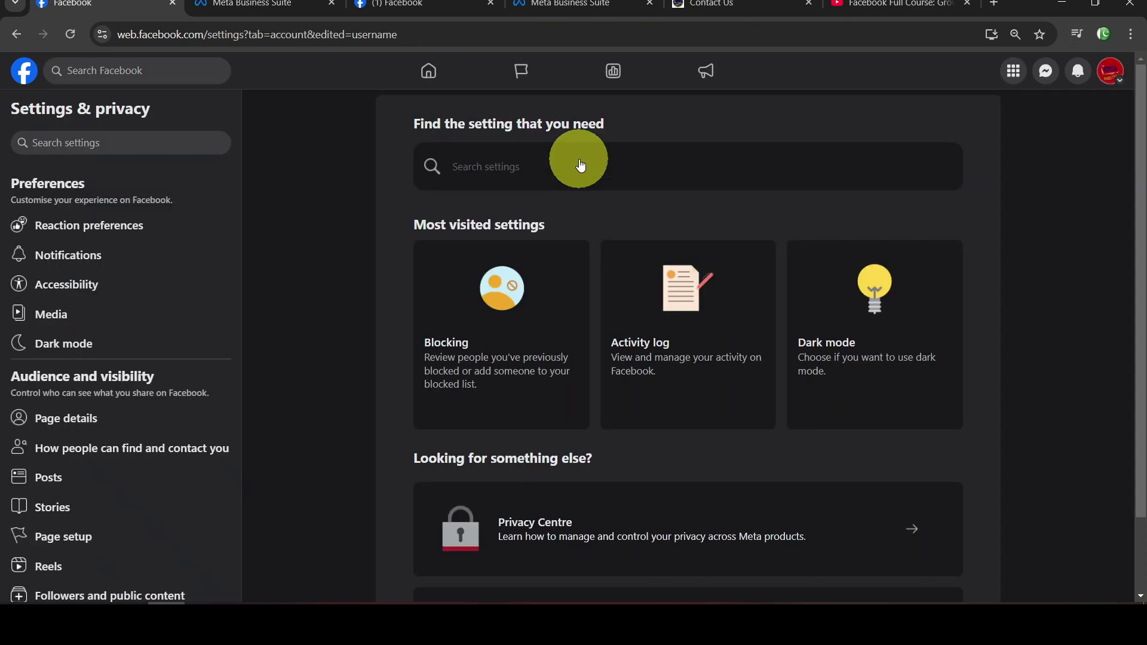
key(ctrl+shift+n)
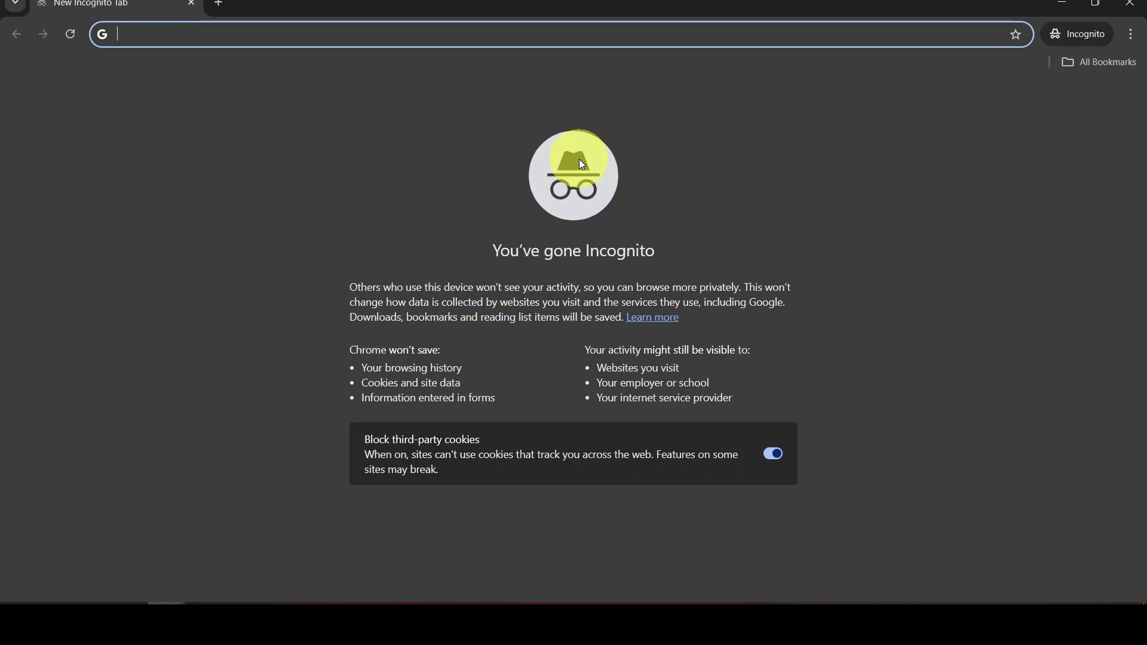
text(www.face)
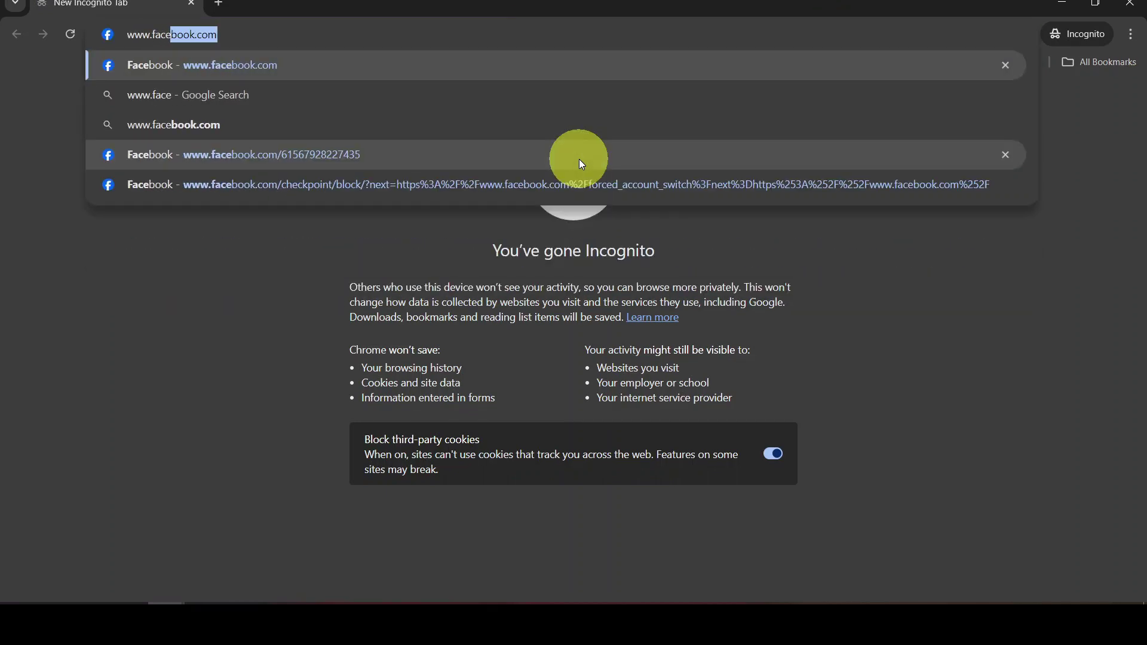
text(book.com/)
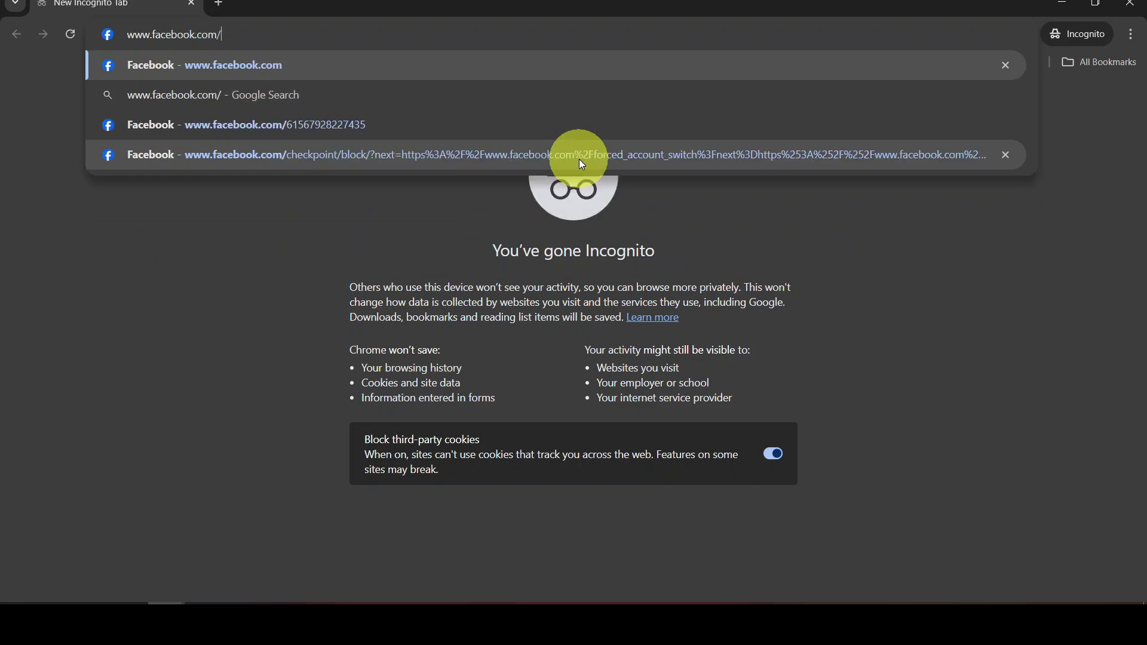
text(shahbazmarketinga)
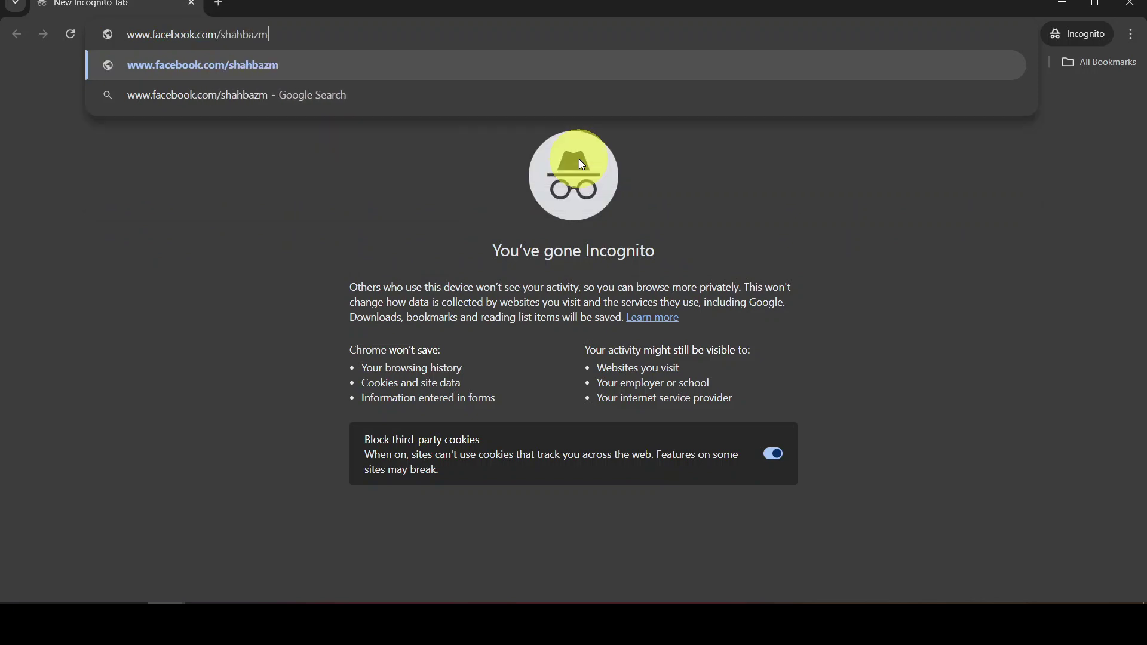
text(gency)
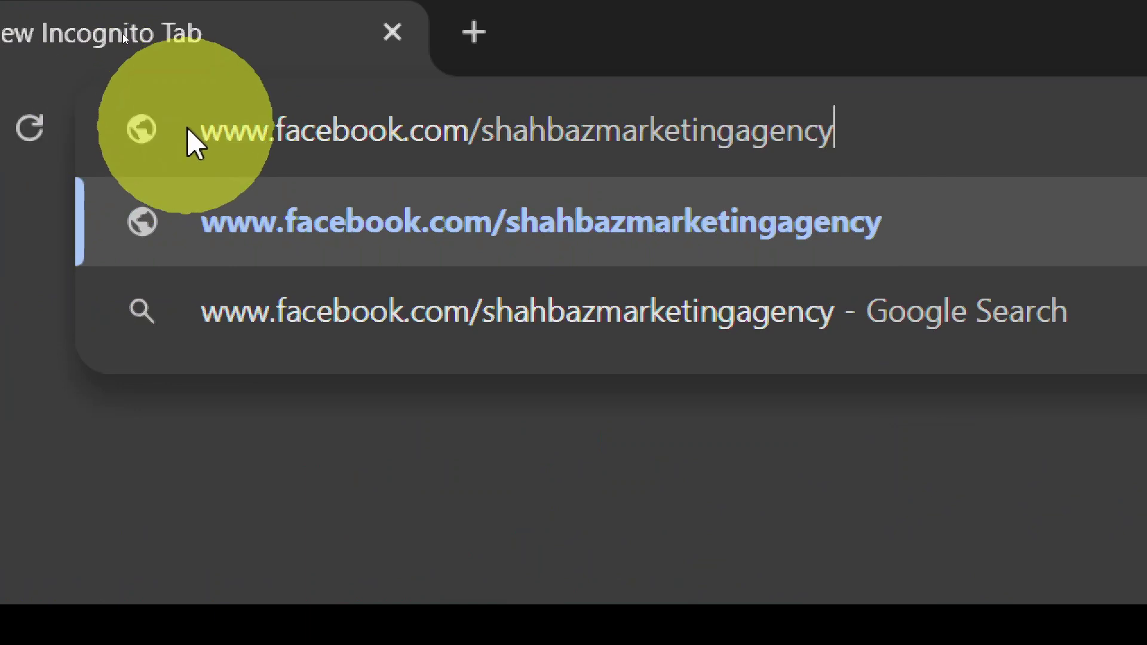
key(Return)
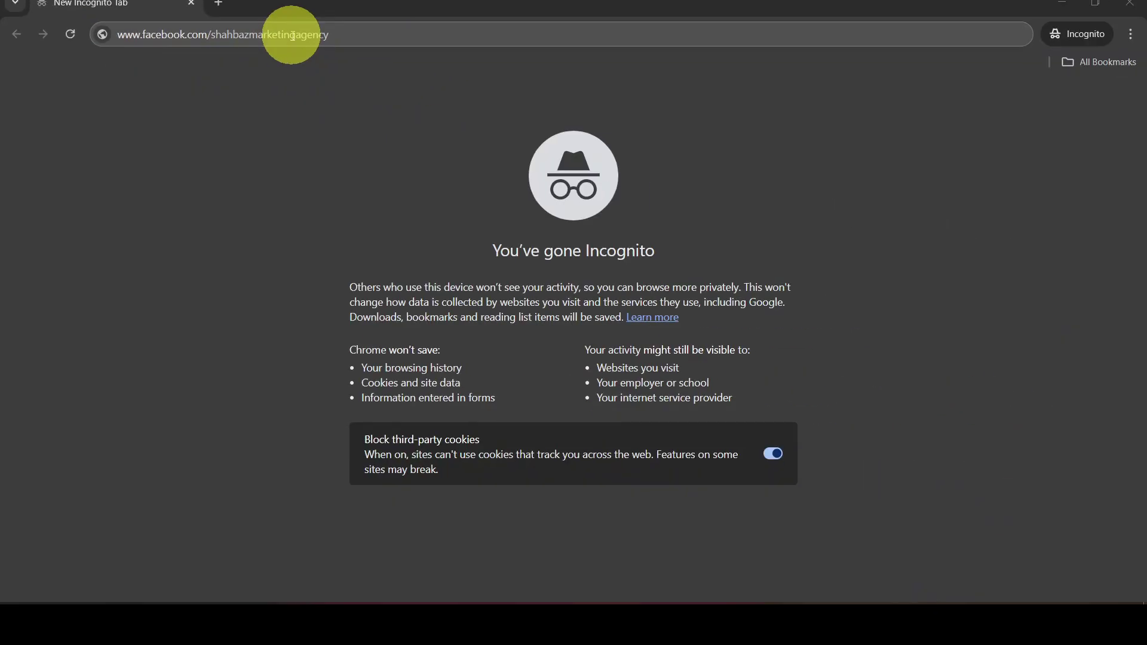
Load the Page's custom address logged out and dismiss the login prompt covering it
click(367, 30)
key(Return)
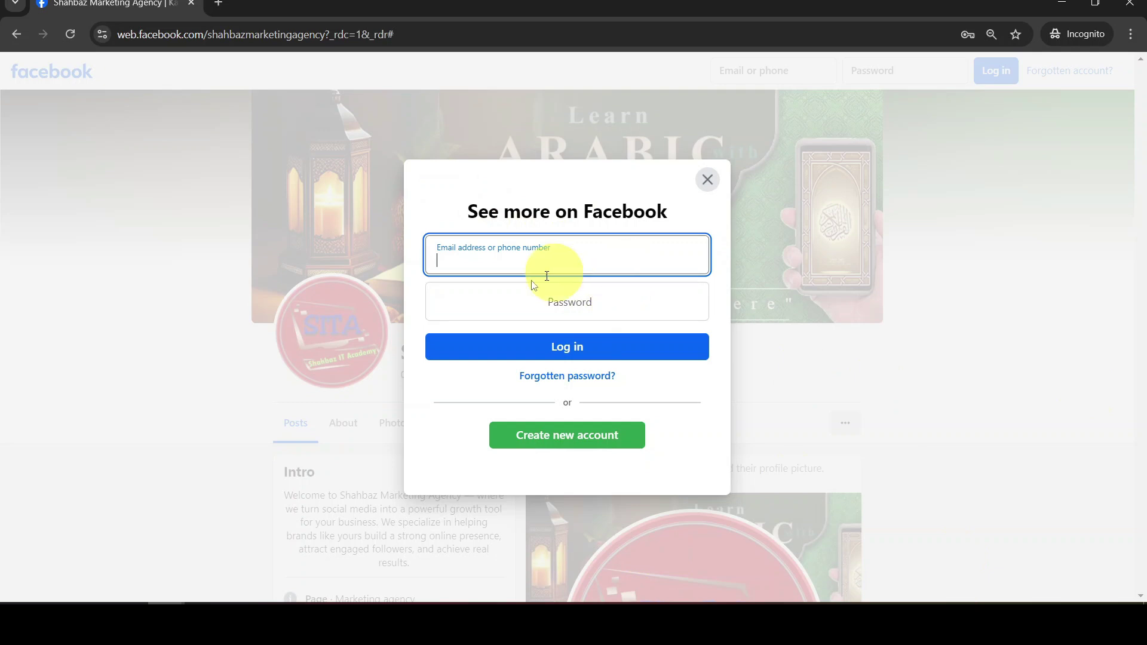
click(708, 179)
scroll(539, 263, down, 1)
scroll(537, 261, down, 5)
scroll(537, 257, up, 6)
Highlight the 'Shahbaz Marketing Agency' title, then return to the settings window
drag(412, 349, 681, 352)
mouse_move(1141, 170)
mouse_down()
mouse_move(1134, 256)
mouse_move(1124, 167)
mouse_up()
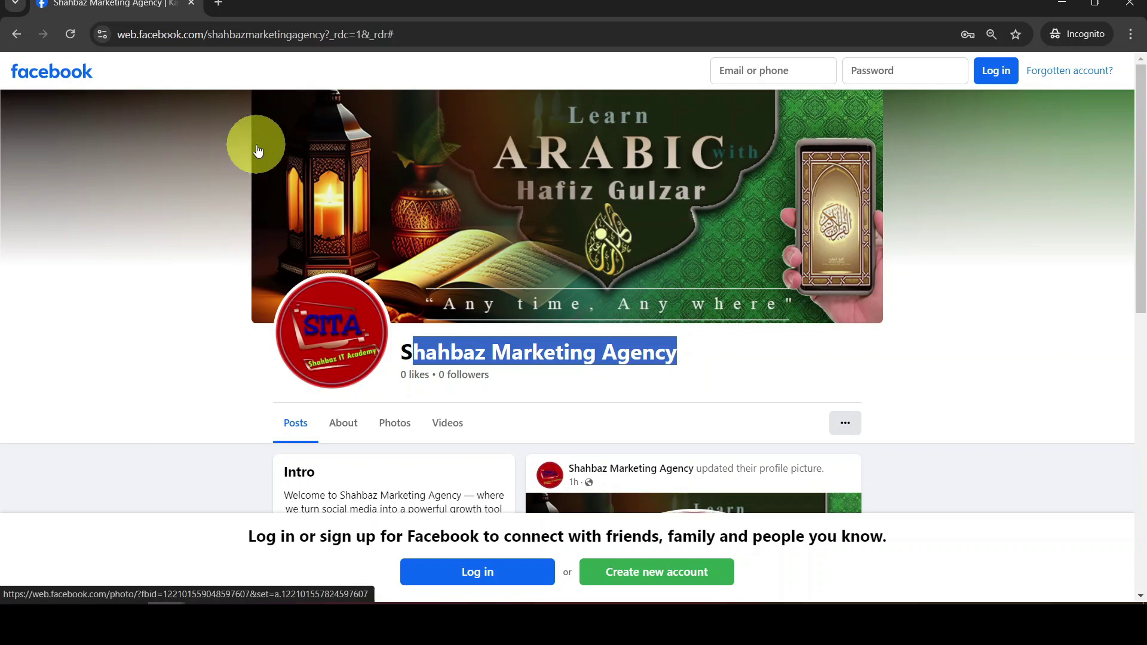
key(alt+Tab)
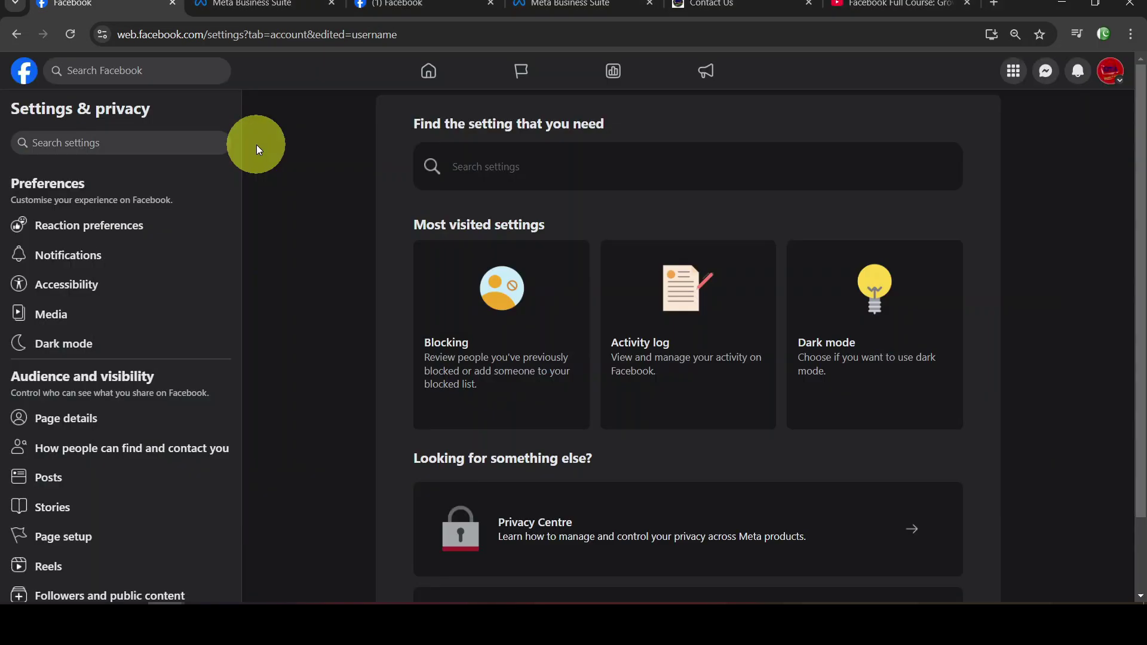
Check Page access for Shahbaz Marketing Agency under Page setup, then return to Page setup
key(alt+Tab)
key(alt+Tab)
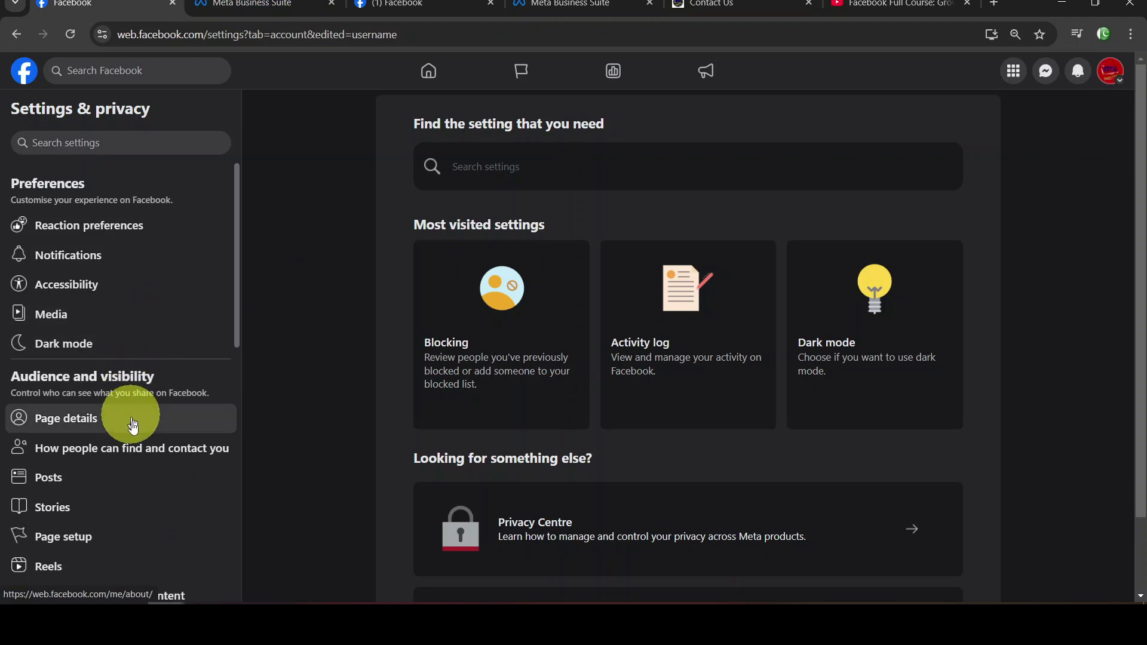
click(123, 536)
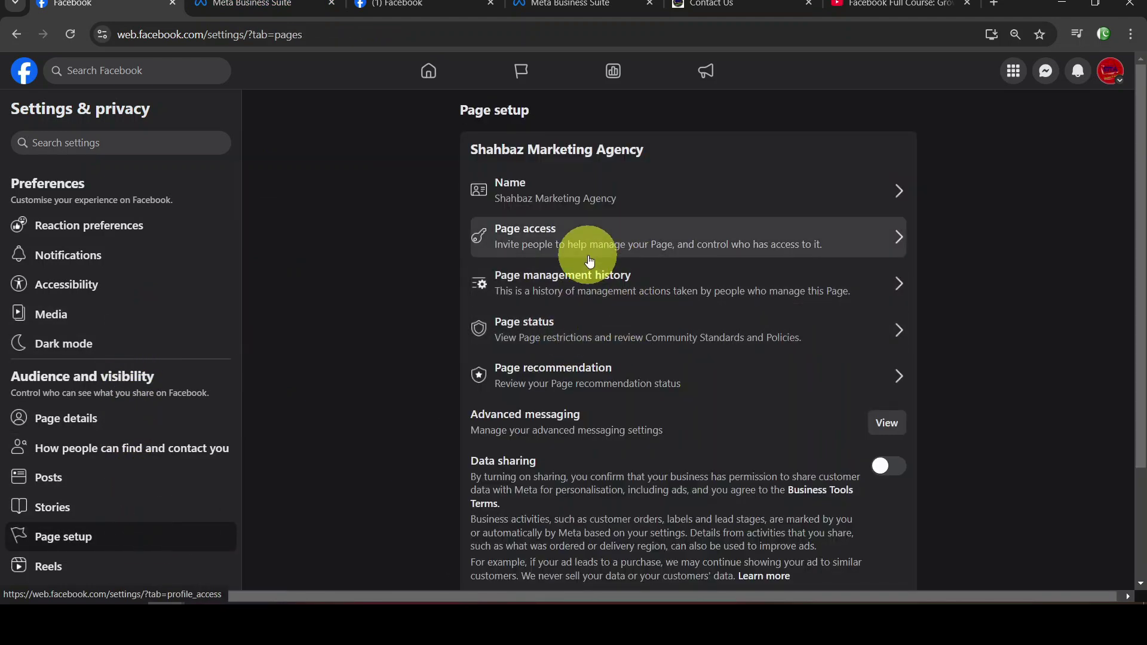
click(621, 245)
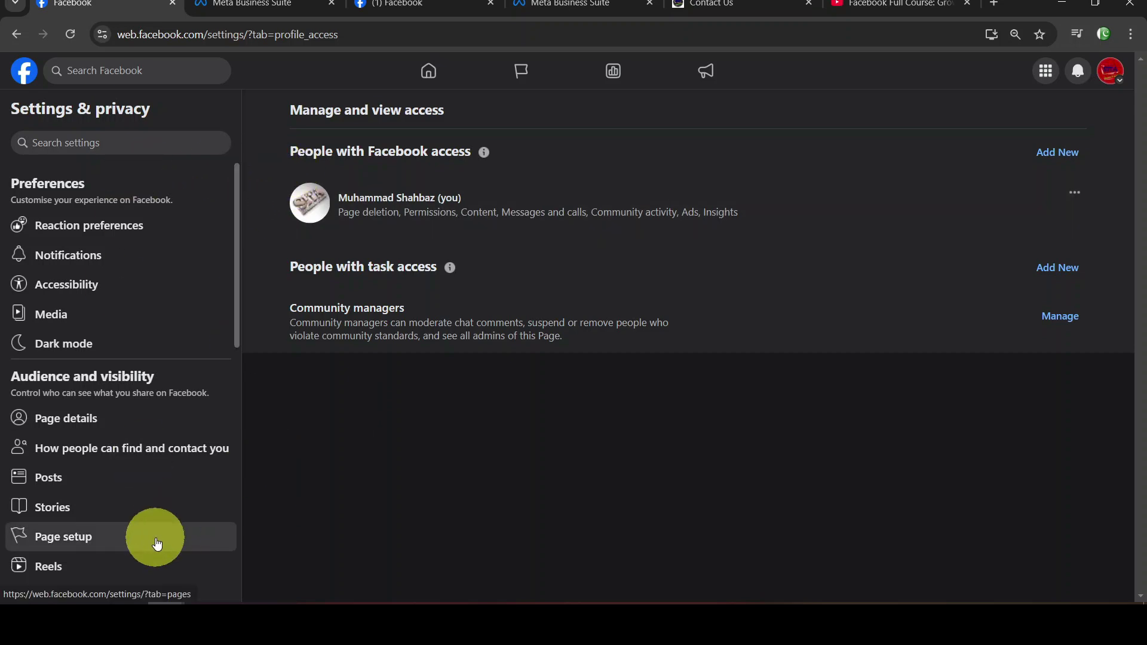
click(116, 535)
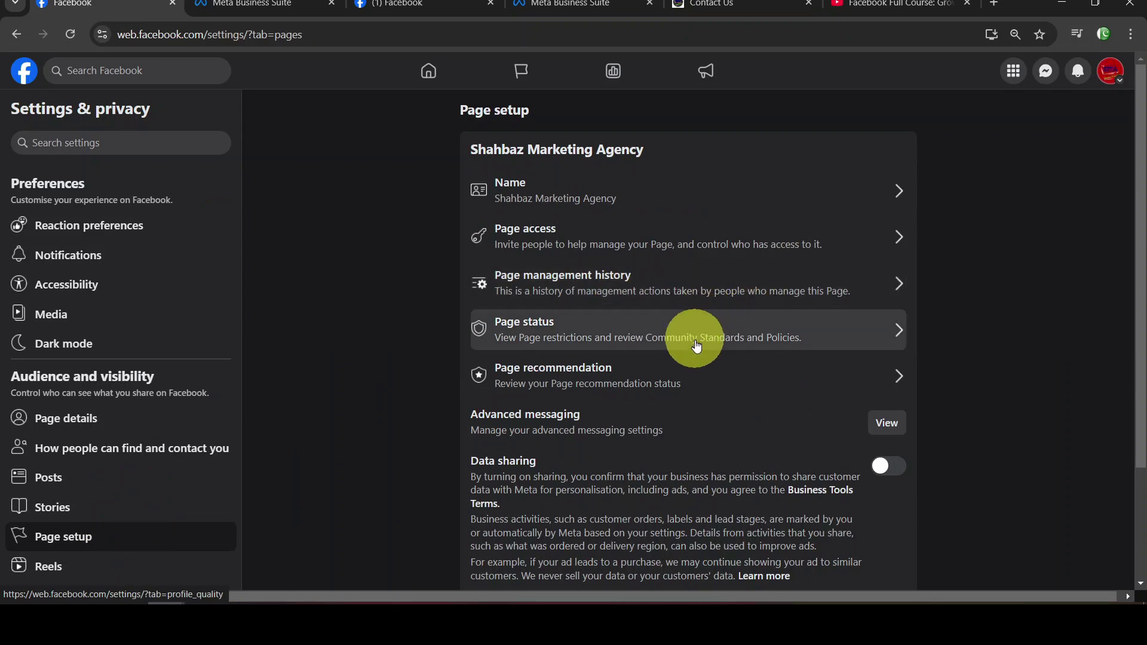
scroll(696, 362, down, 2)
scroll(696, 362, up, 2)
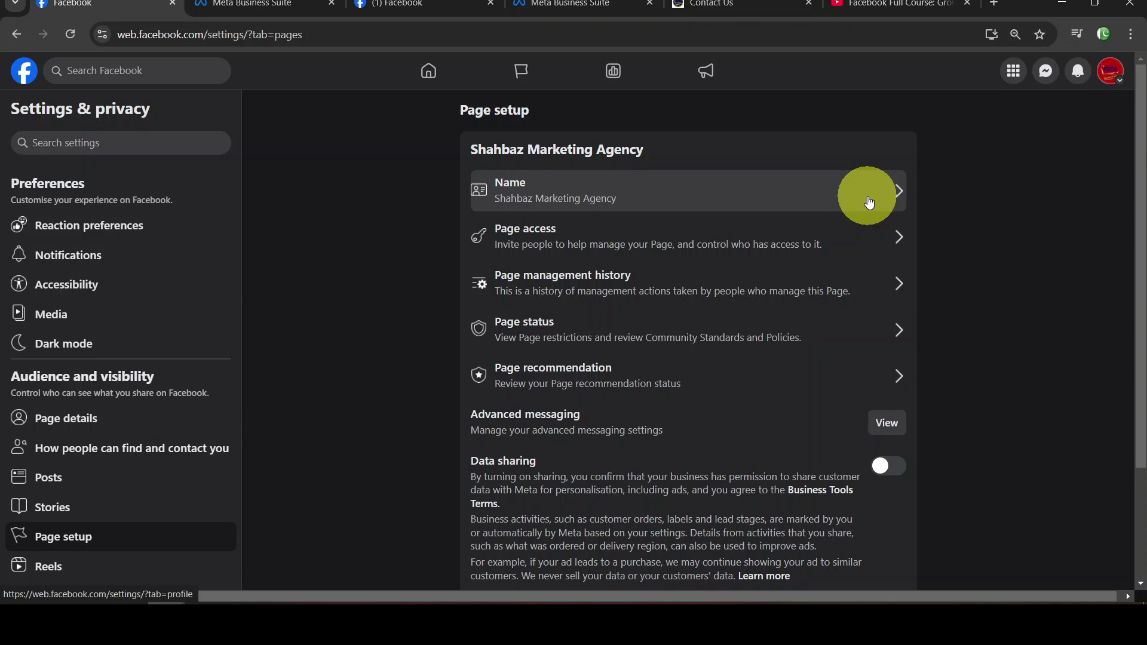
Switch to the personal profile via See all profiles and open its profile page from the home feed
click(1115, 81)
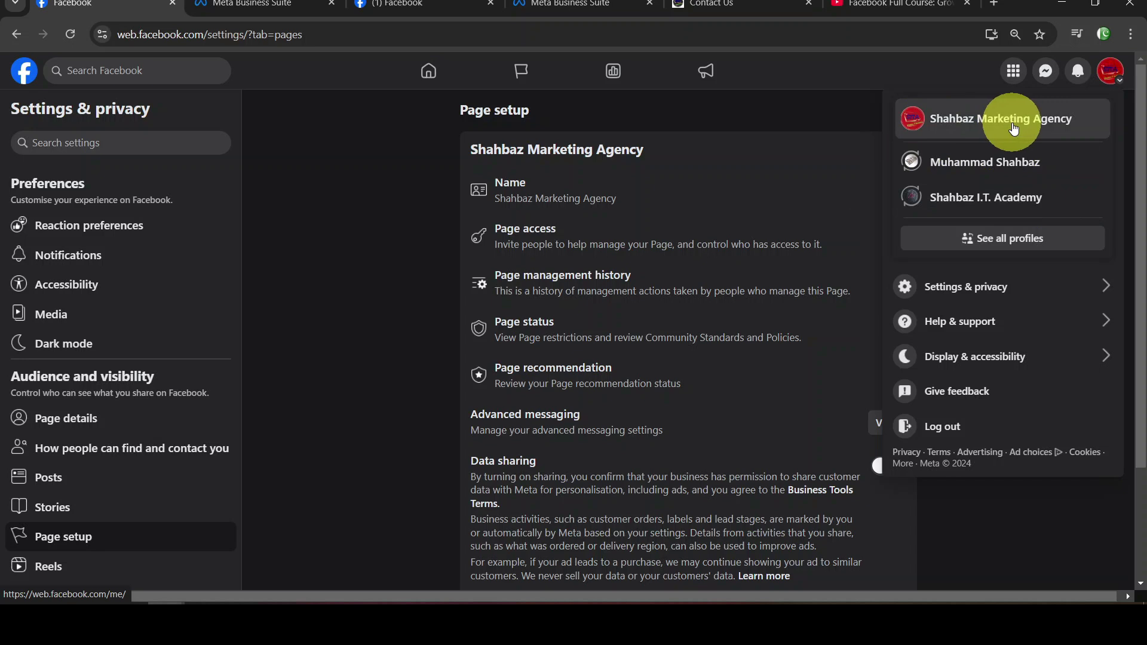
click(1040, 247)
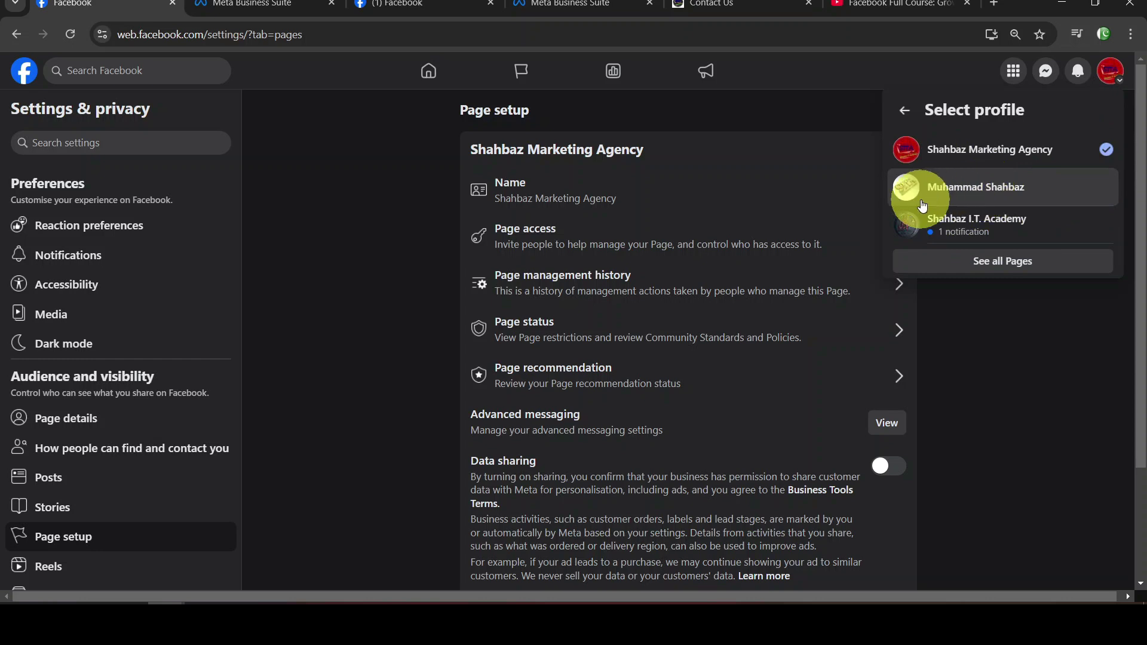
click(941, 188)
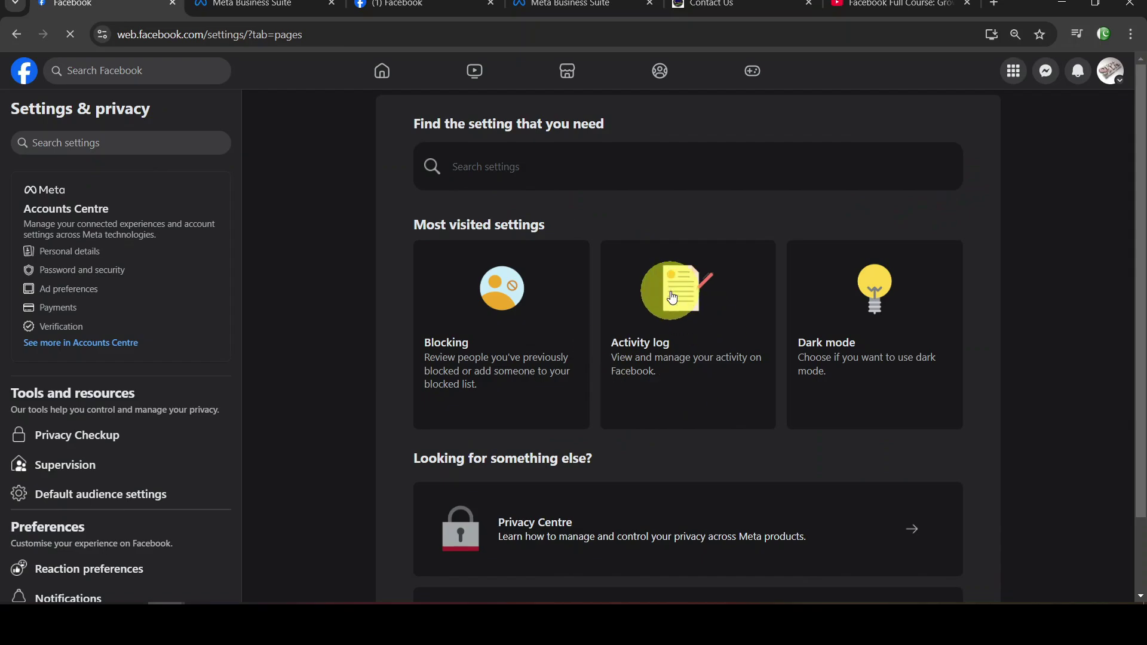
click(24, 73)
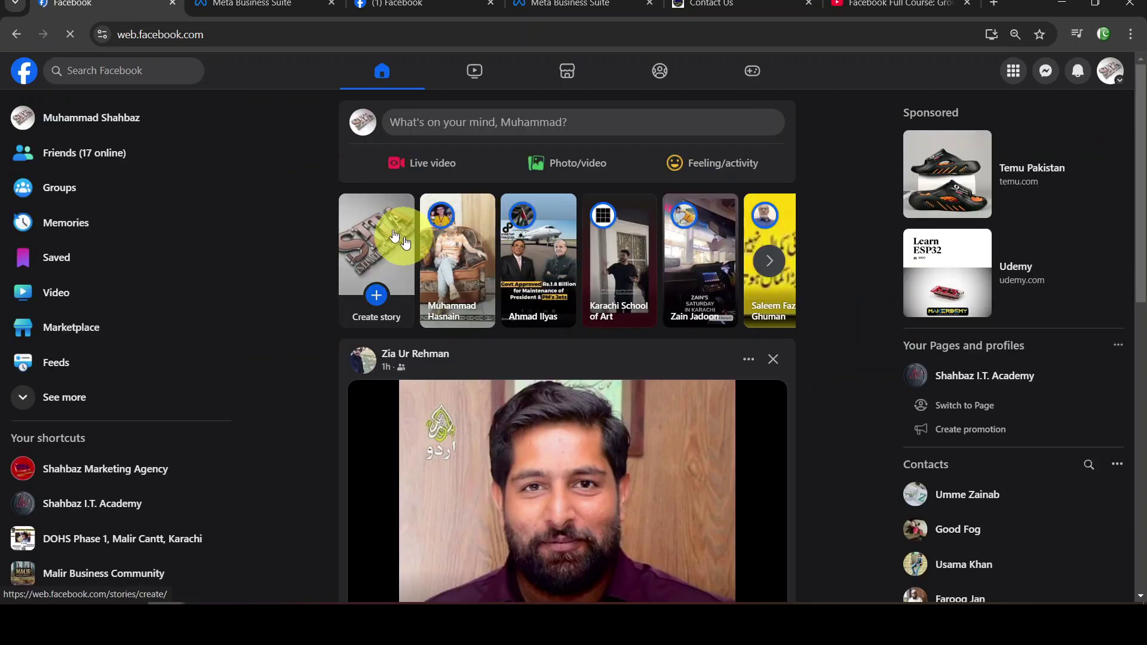
click(108, 124)
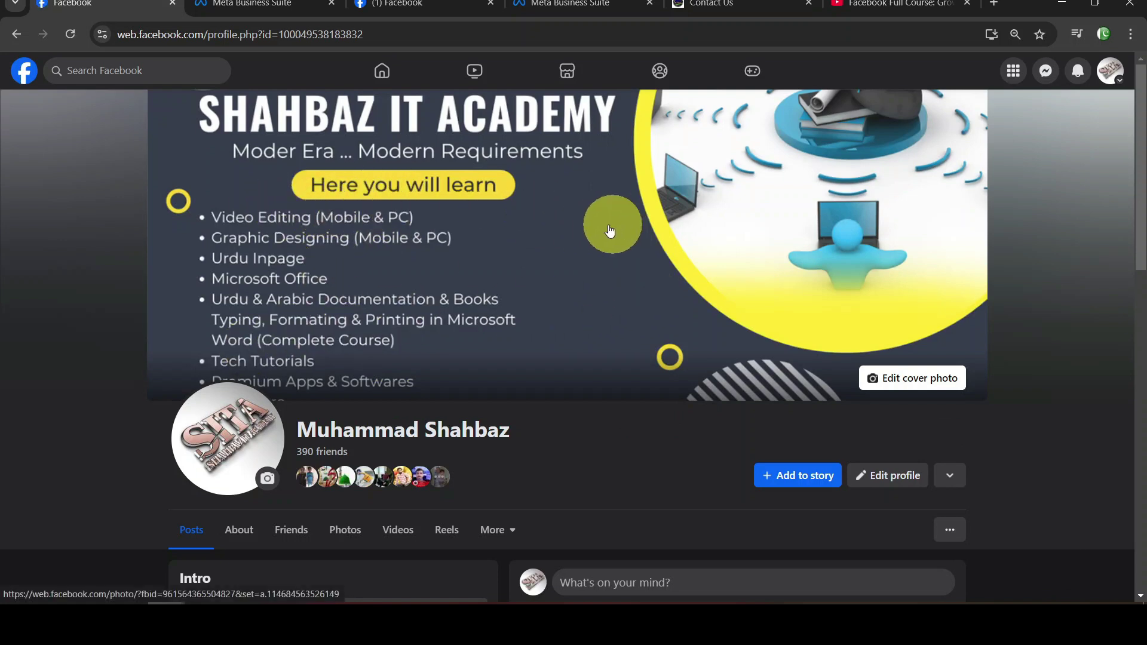
click(1108, 70)
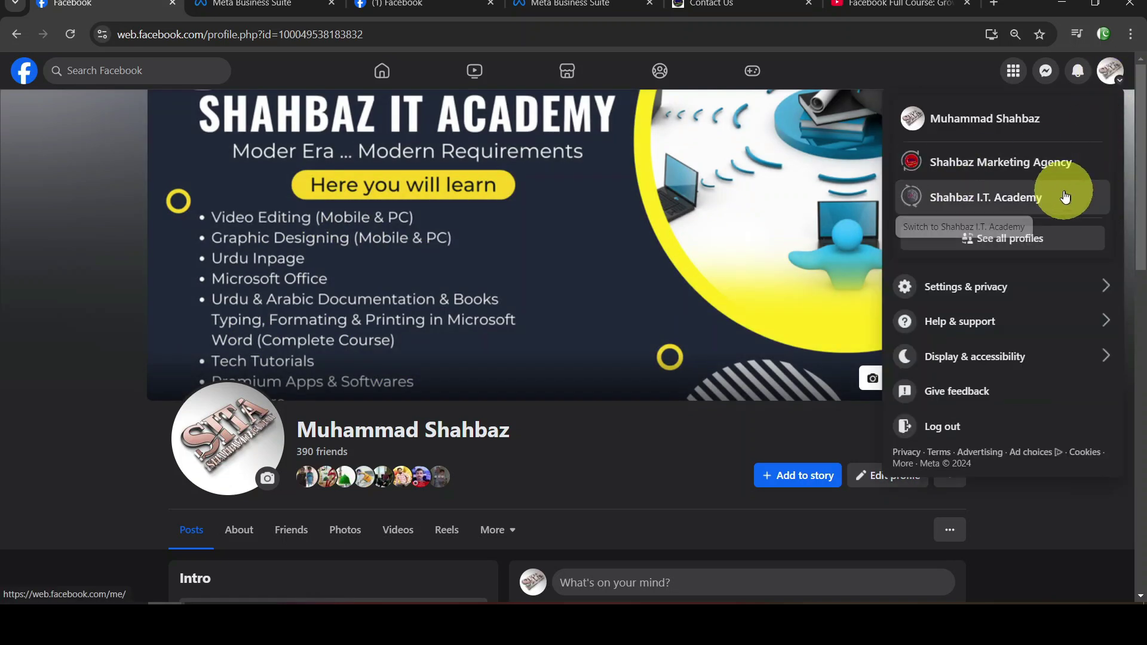
Act as Shahbaz I.T. Academy and scroll through its Intro, photos and posts
click(986, 205)
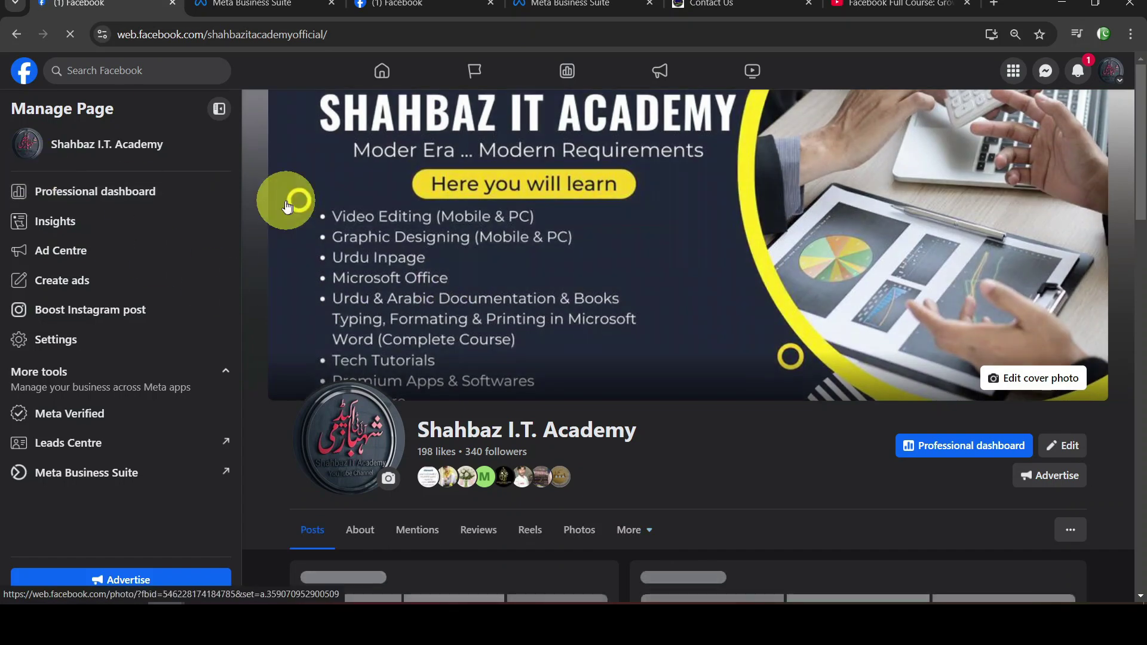
triple_click(149, 143)
scroll(430, 269, down, 6)
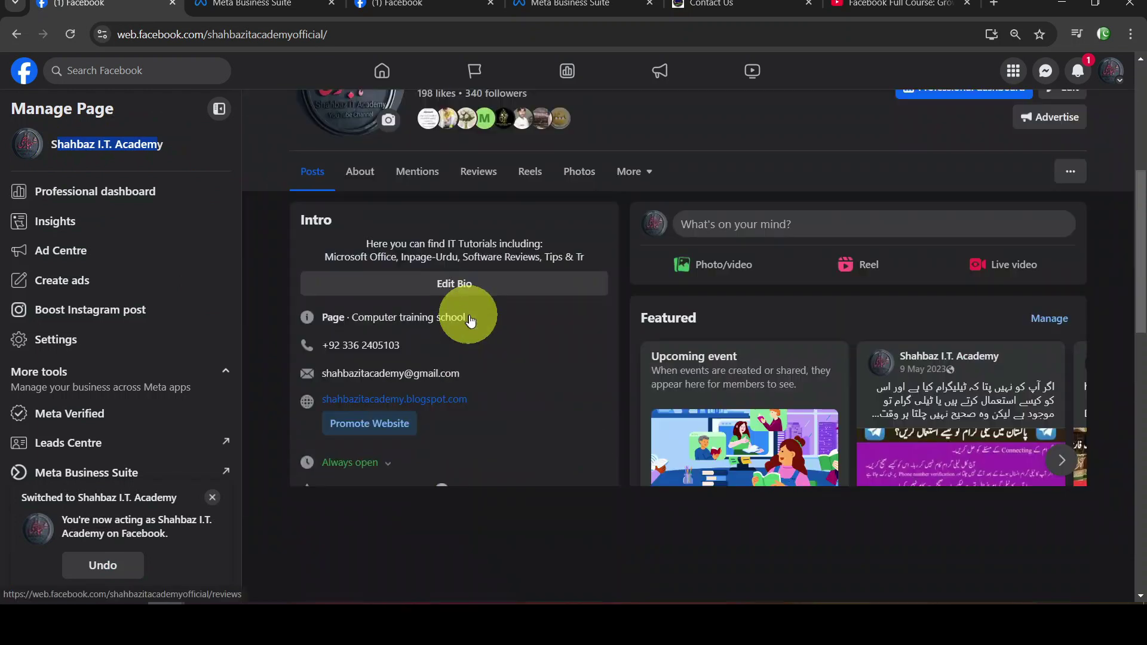
scroll(824, 382, down, 10)
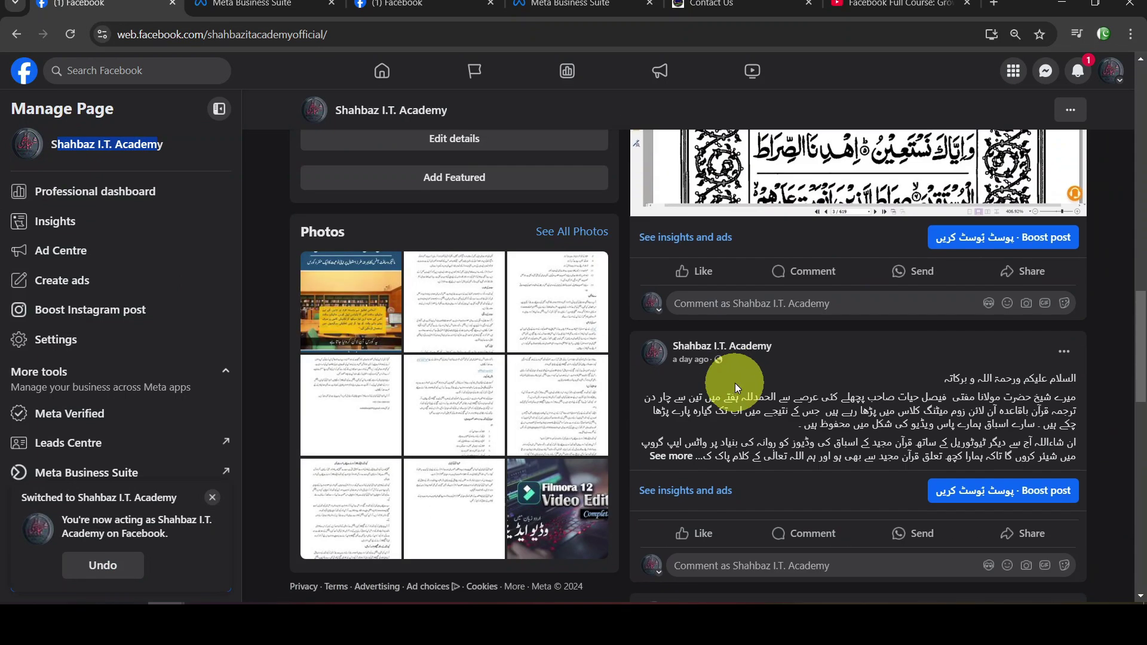
scroll(801, 320, down, 10)
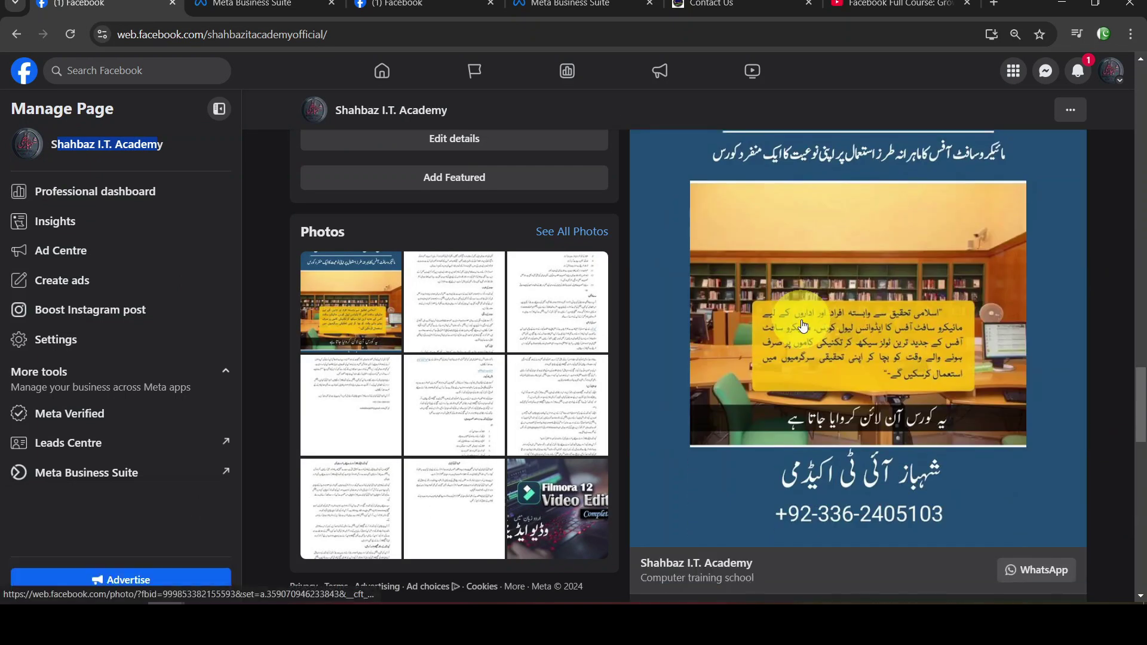
scroll(803, 325, up, 20)
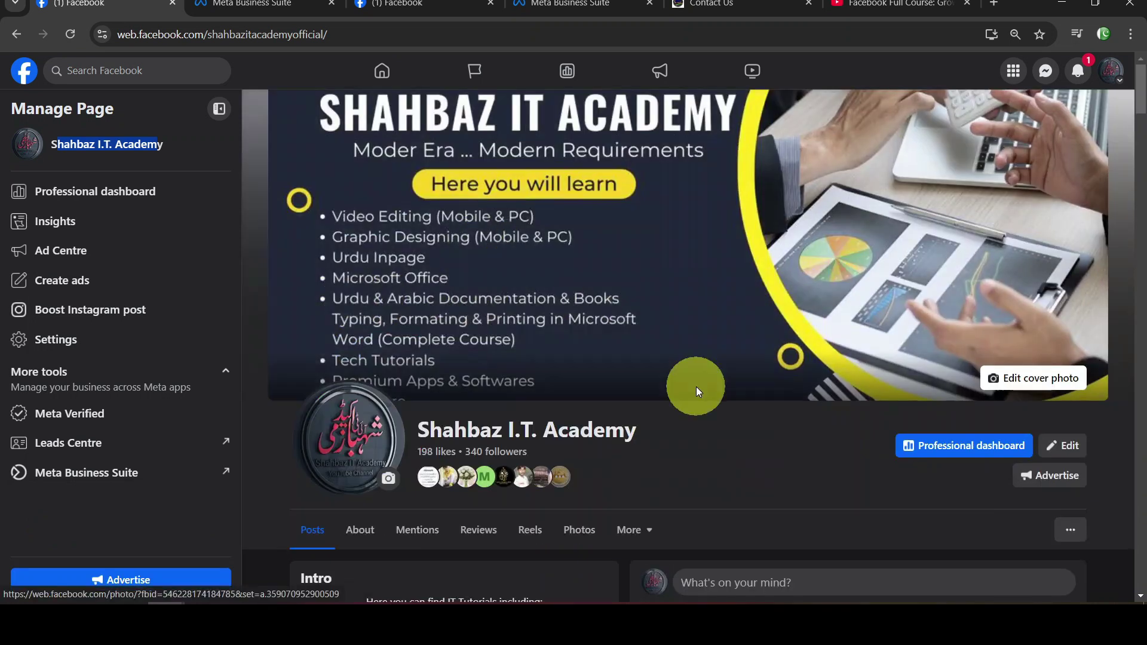
scroll(697, 386, down, 6)
scroll(673, 397, up, 6)
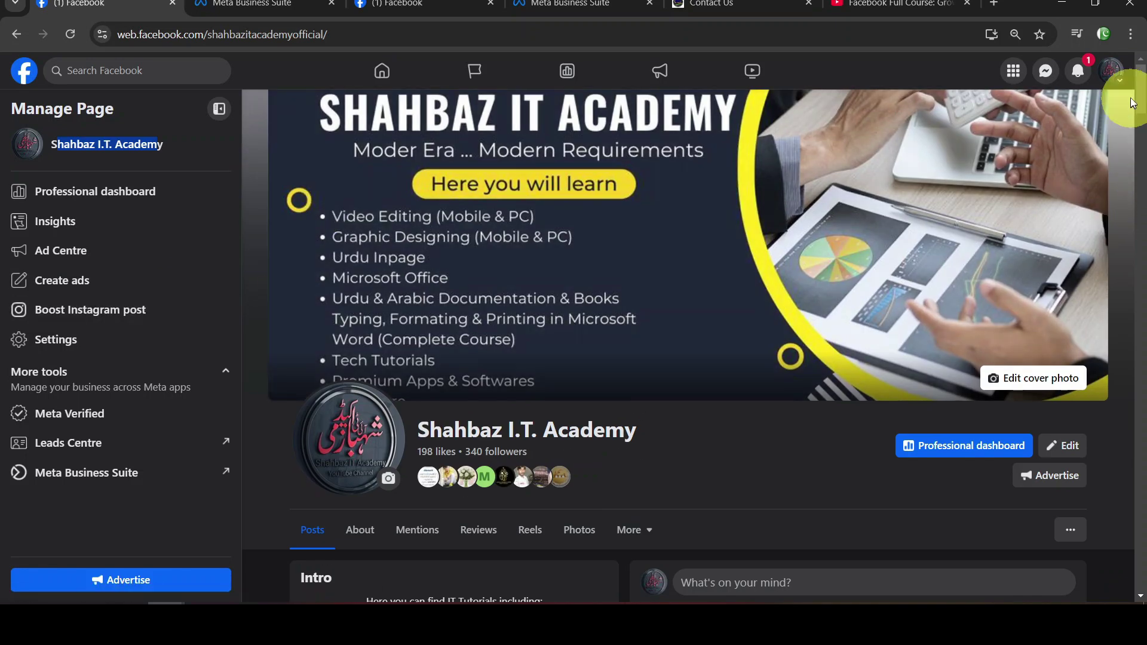
click(1114, 69)
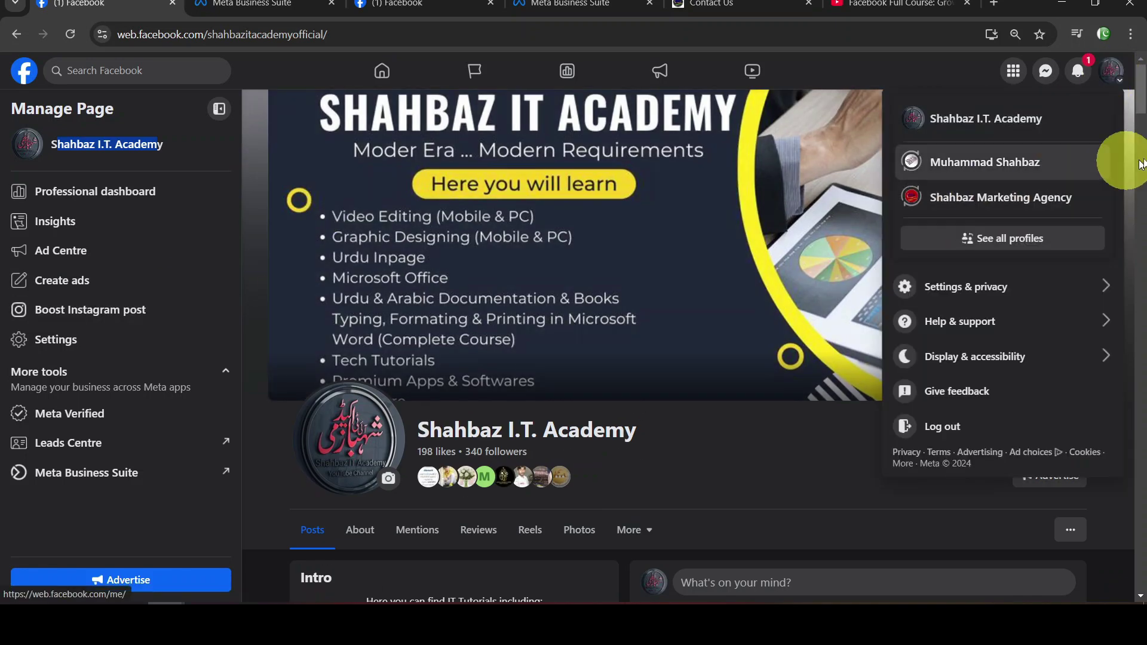
Act as Shahbaz Marketing Agency and look over its picture, cover and intro in Edit Page
click(1036, 204)
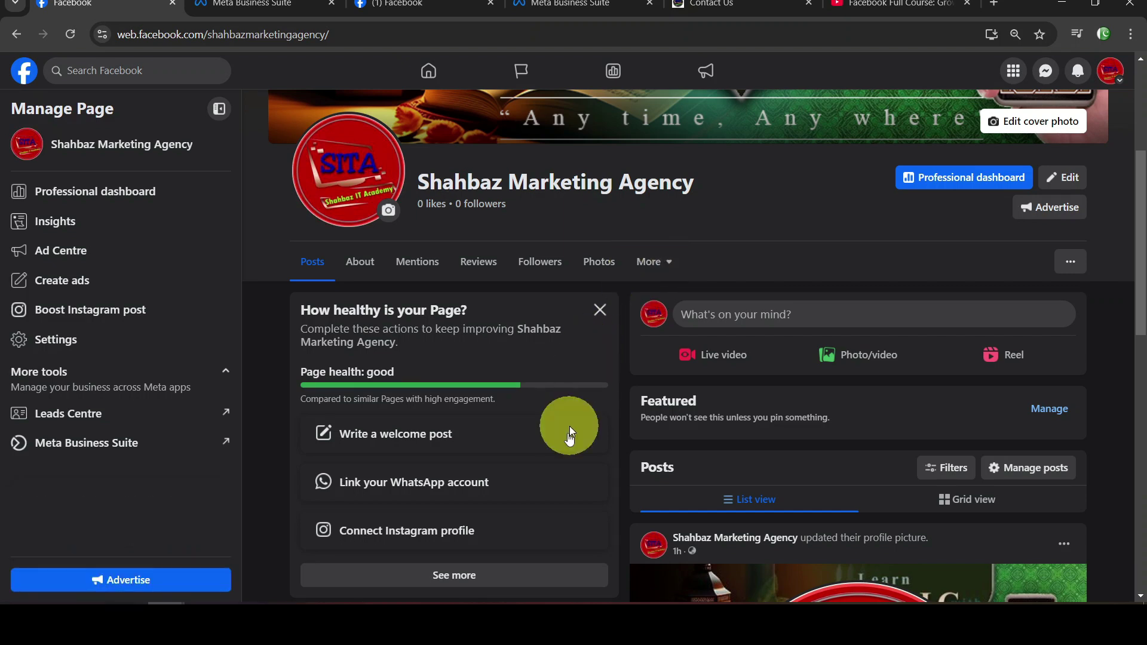
click(1063, 178)
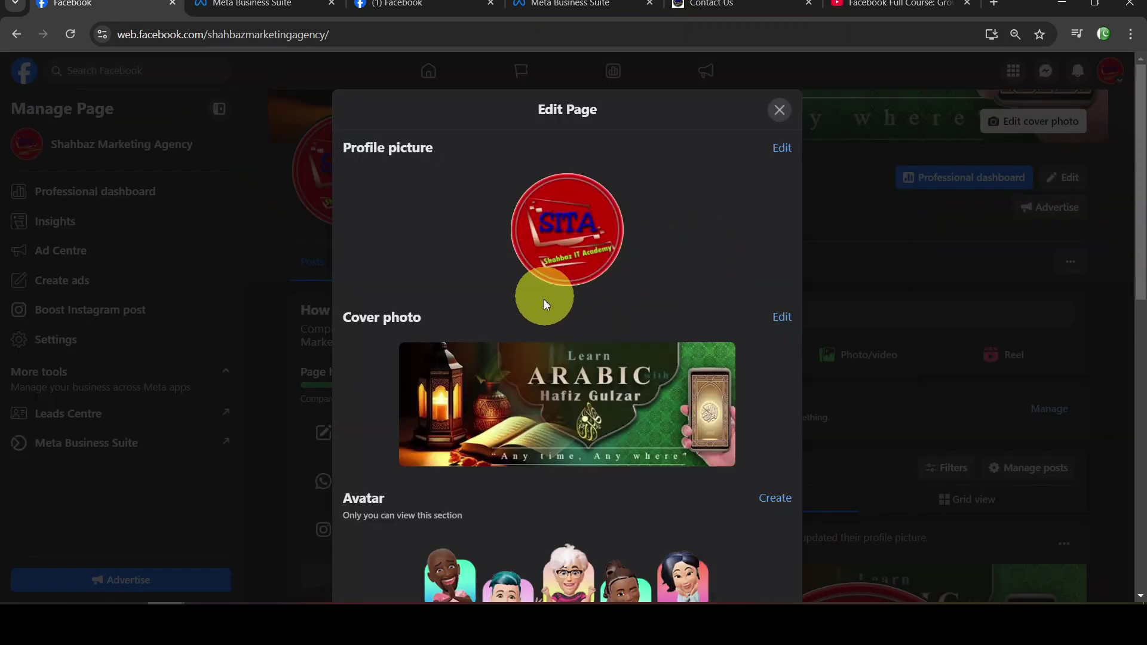
scroll(643, 304, down, 5)
scroll(660, 325, down, 5)
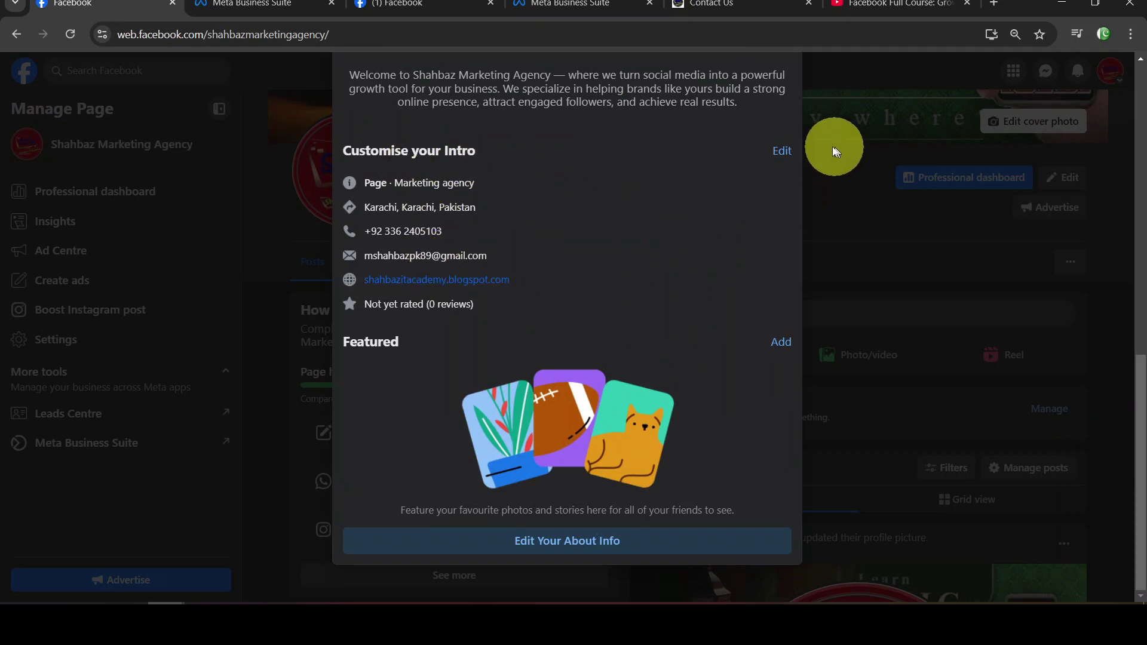
scroll(727, 220, up, 10)
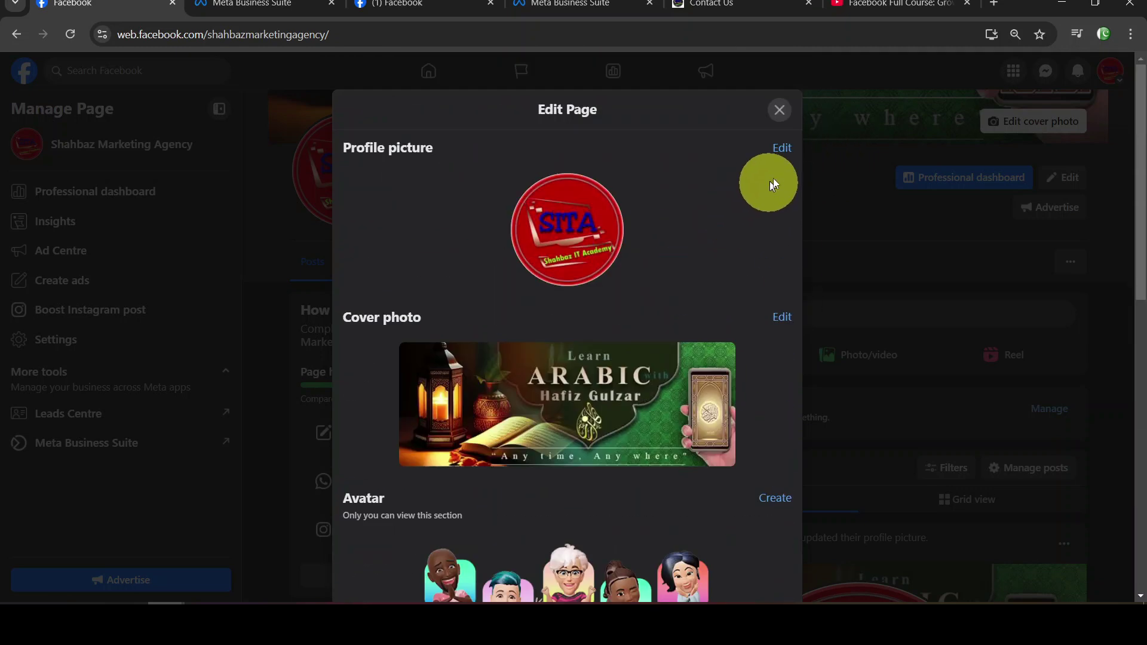
click(780, 118)
scroll(883, 263, up, 5)
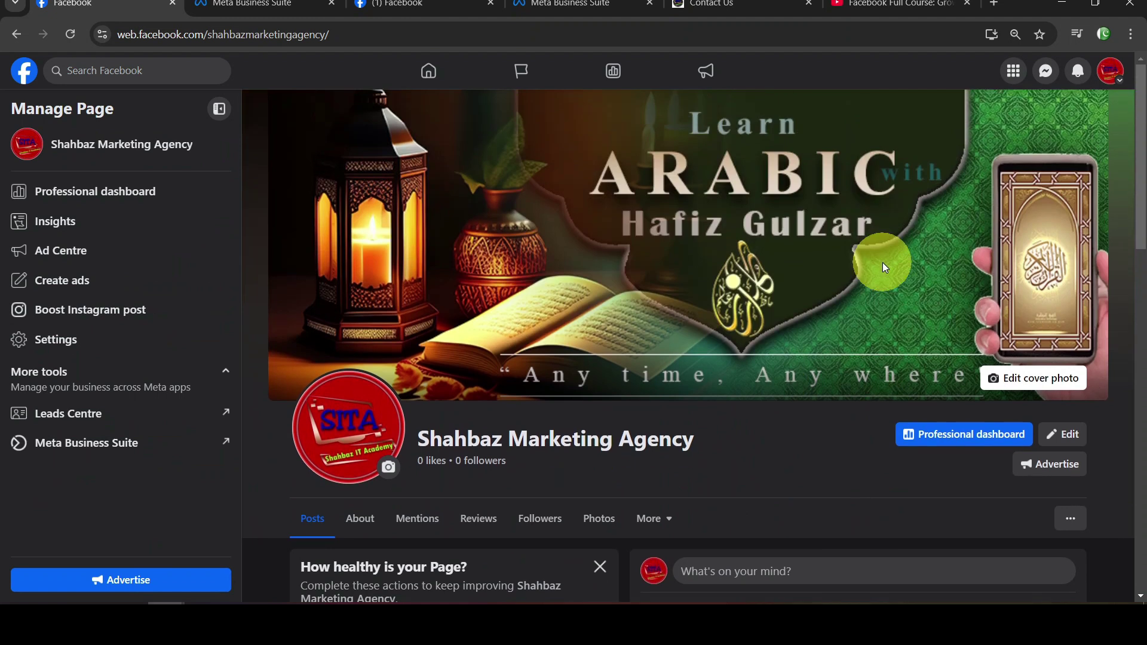